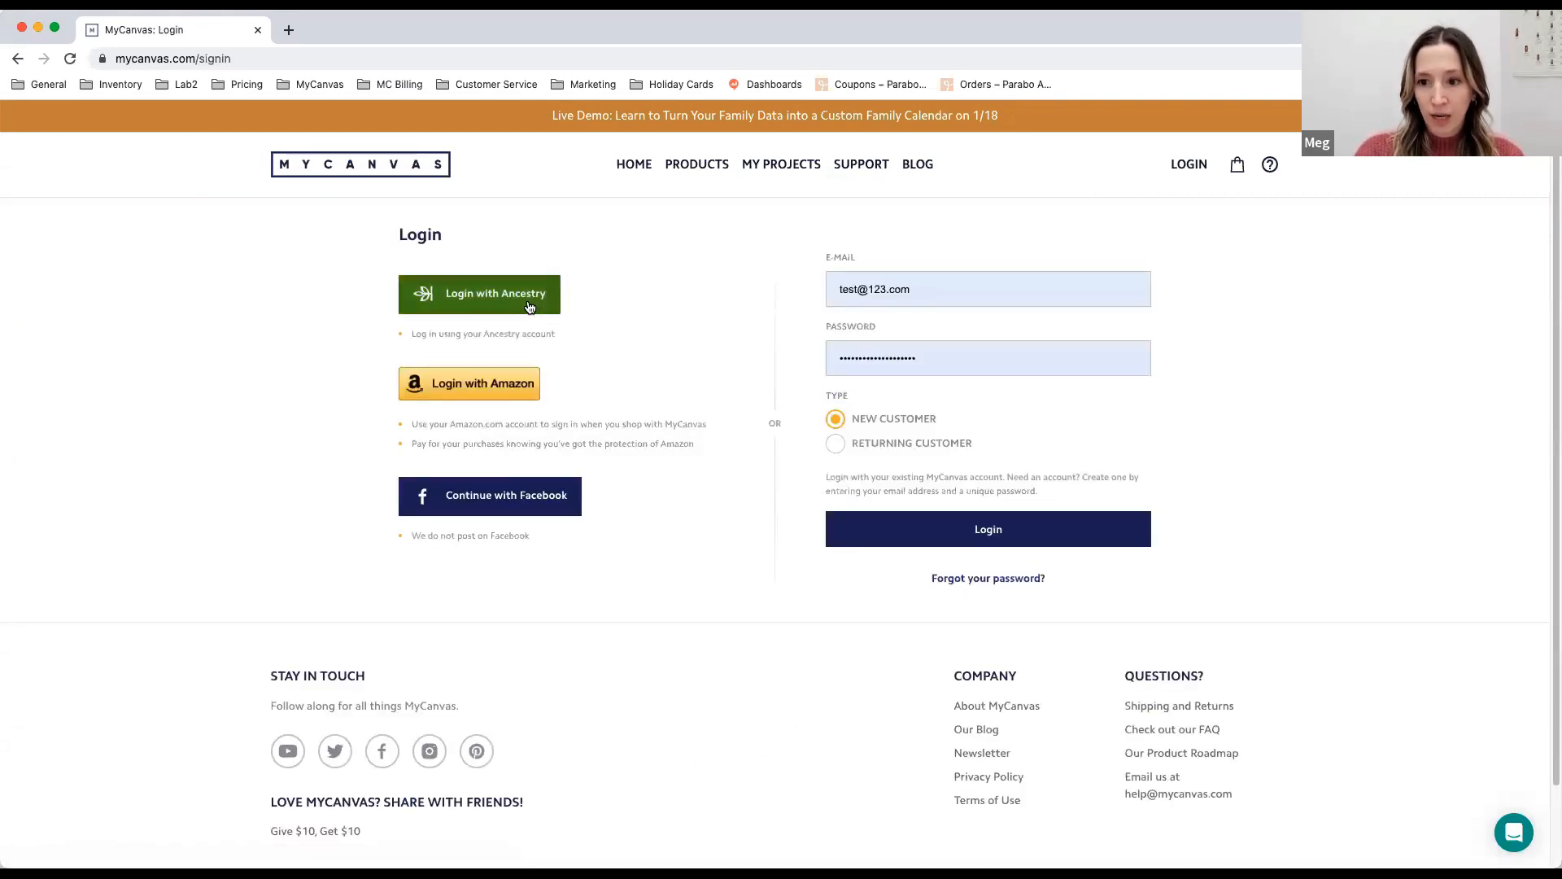
- Log in to MyCanvas through the Ancestry account using the saved credentials
click(529, 306)
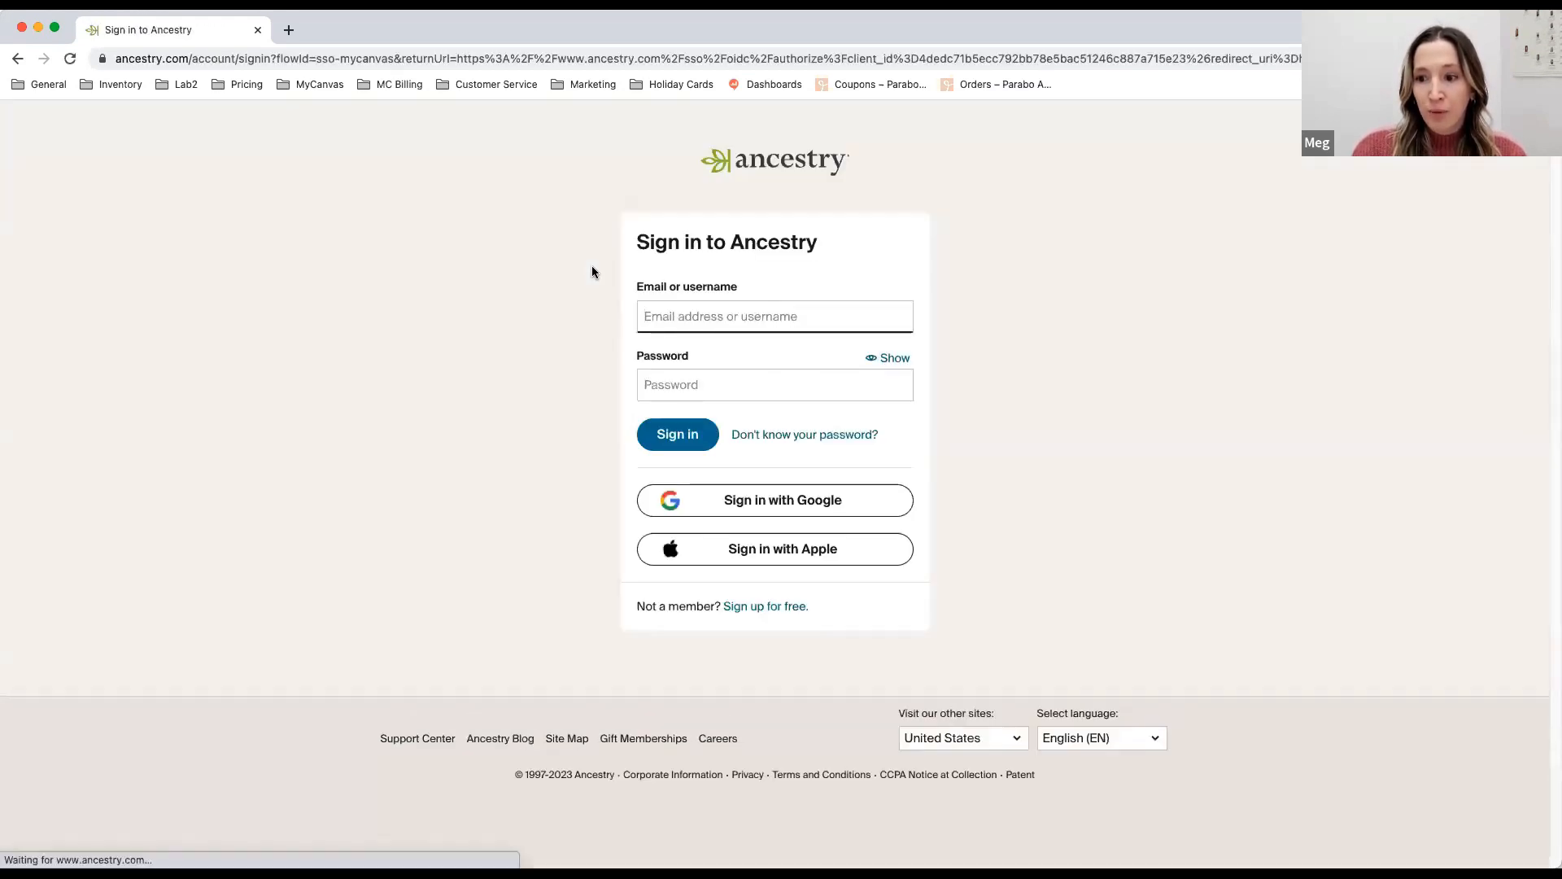
click(681, 438)
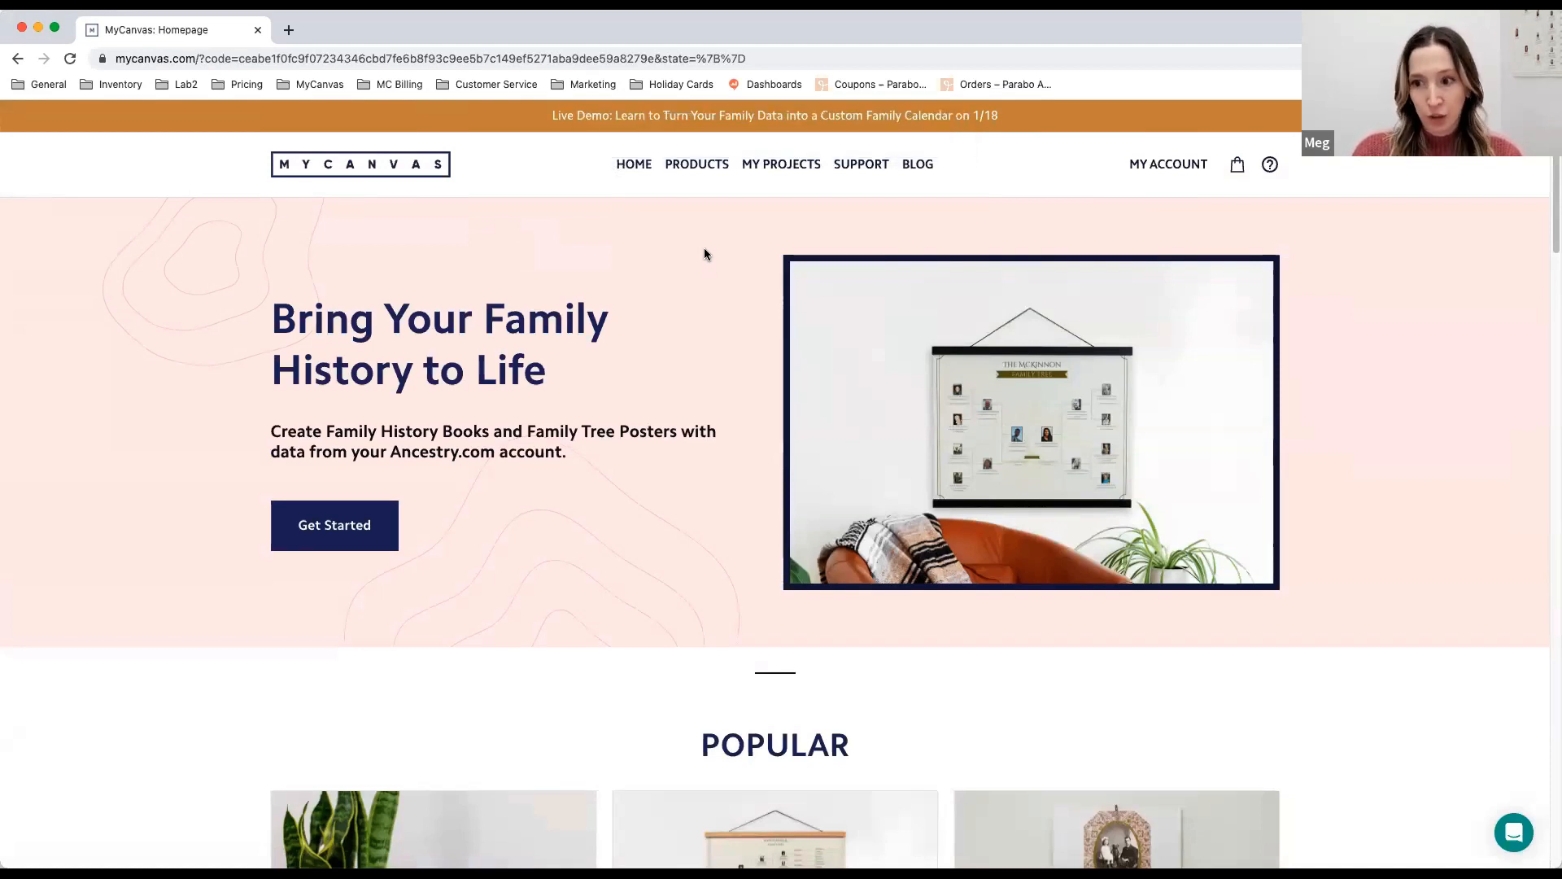
- Start a new creation of the Family History Wall Calendar from the Ancestry Family History products
mouse_move(703, 171)
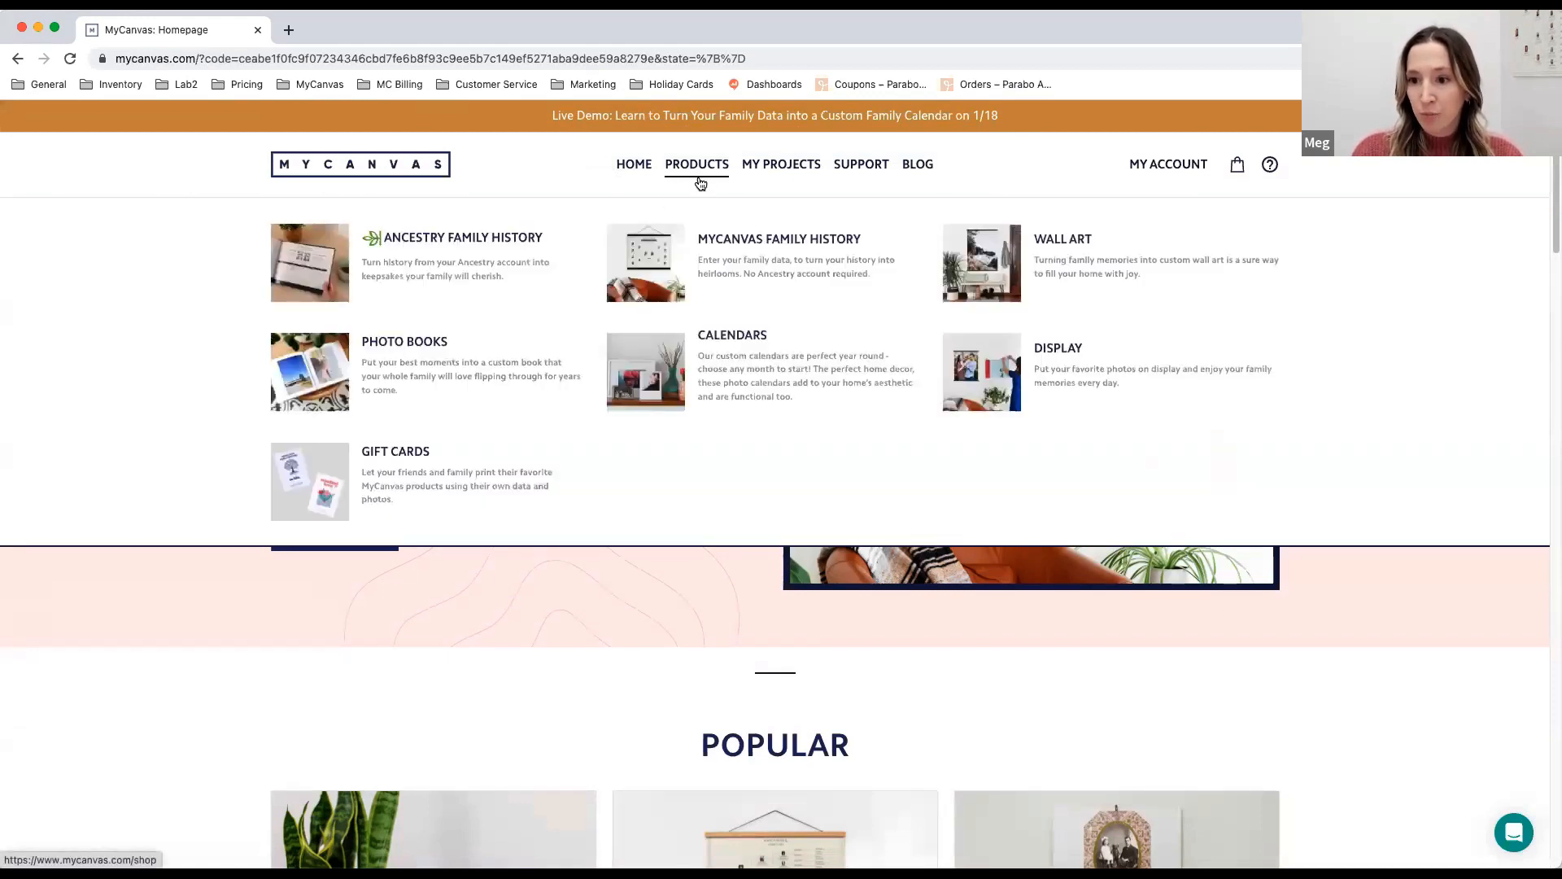
click(516, 239)
scroll(703, 303, down, 2)
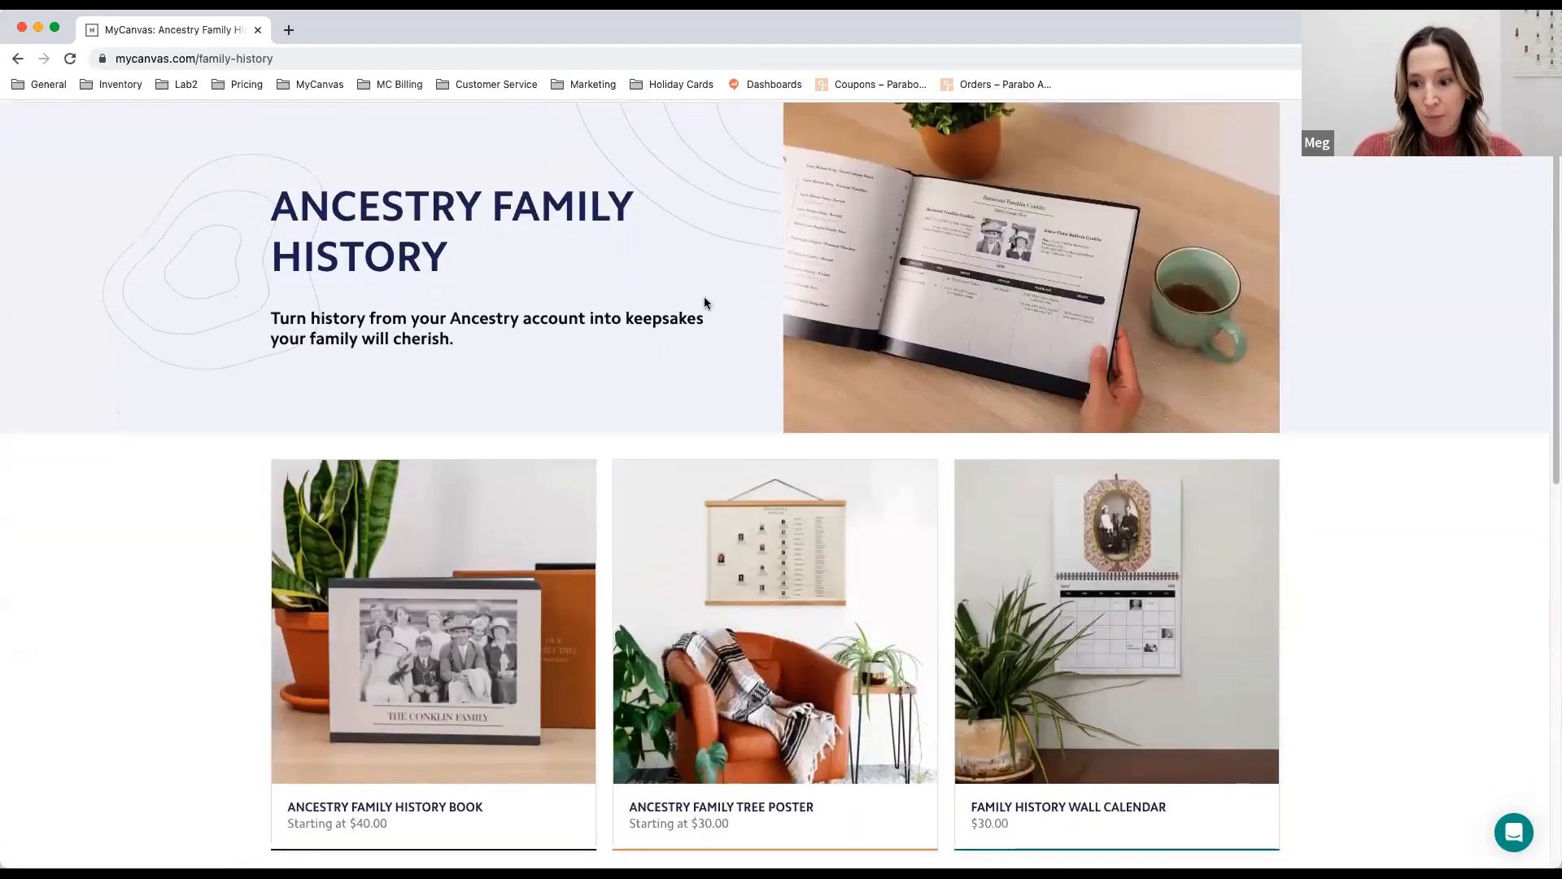
click(1151, 588)
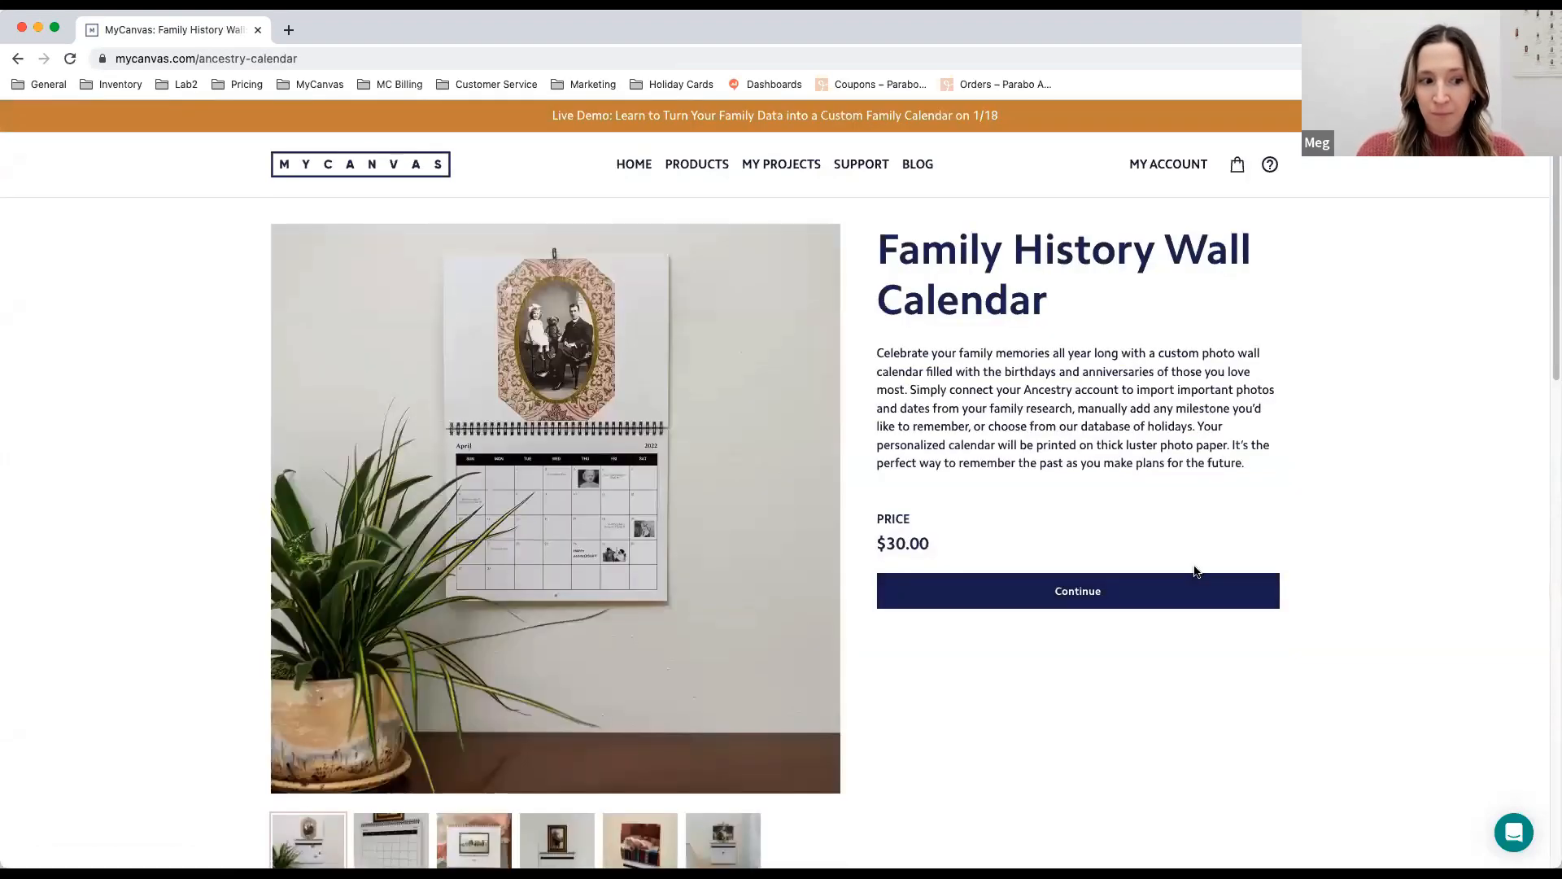
scroll(1215, 458, down, 1)
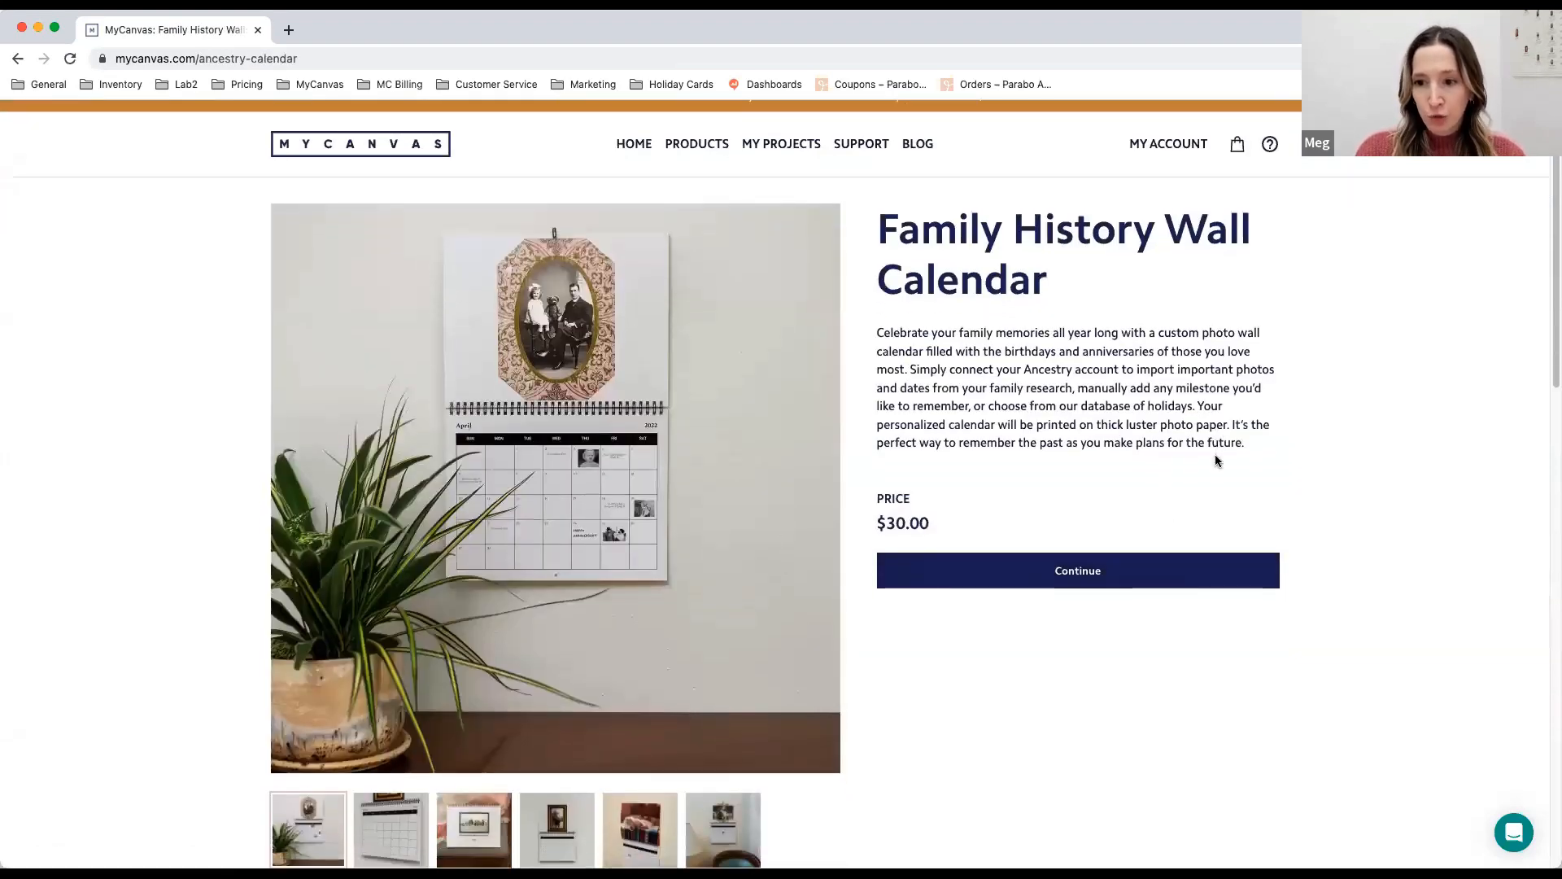
scroll(1216, 460, up, 1)
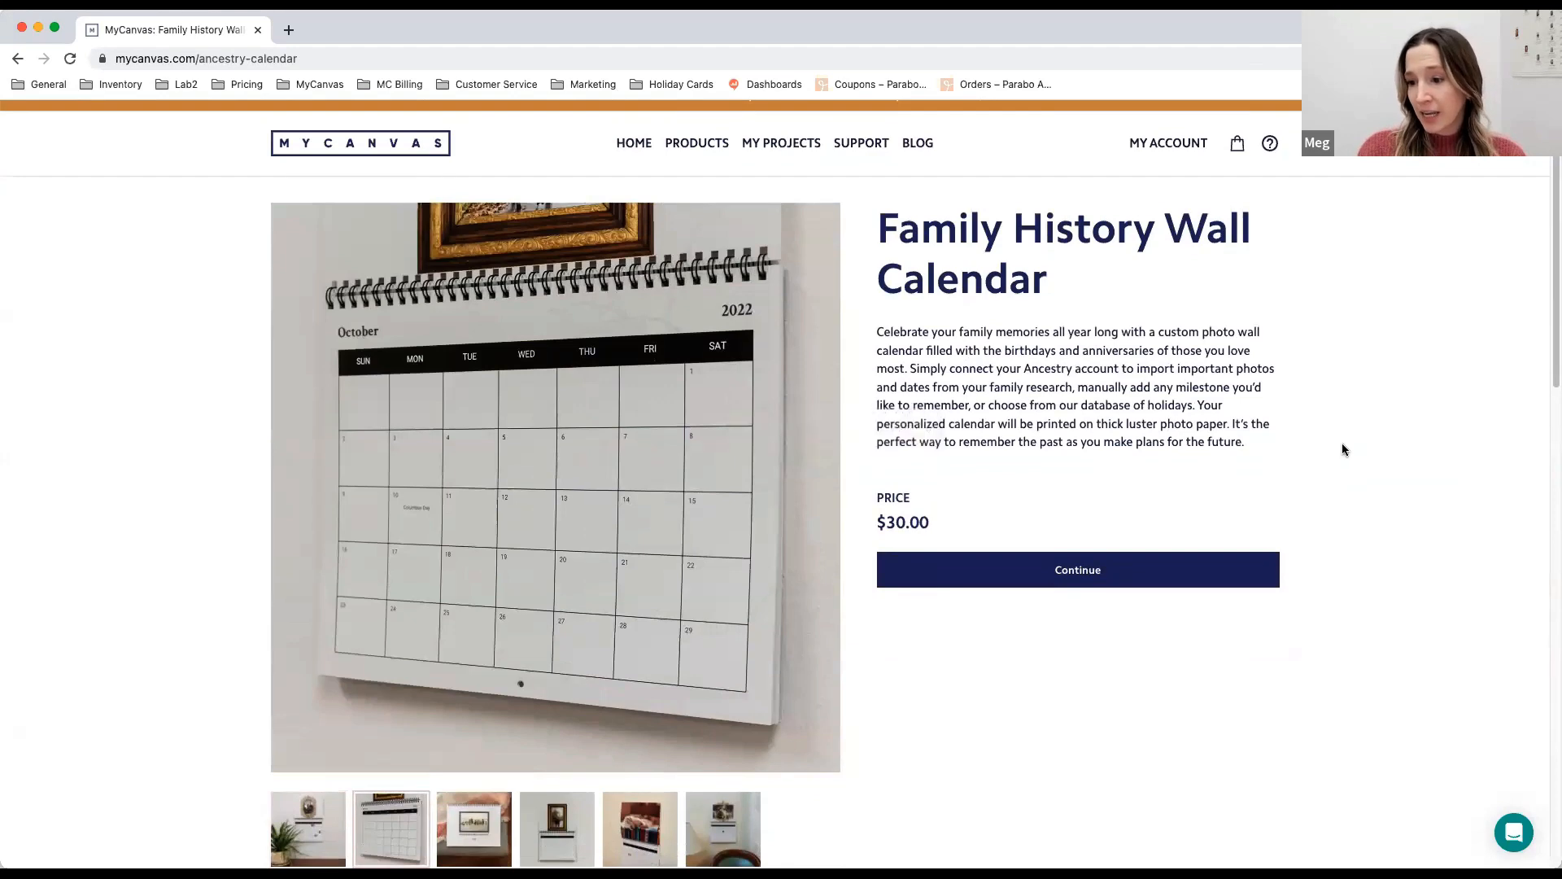
click(1138, 571)
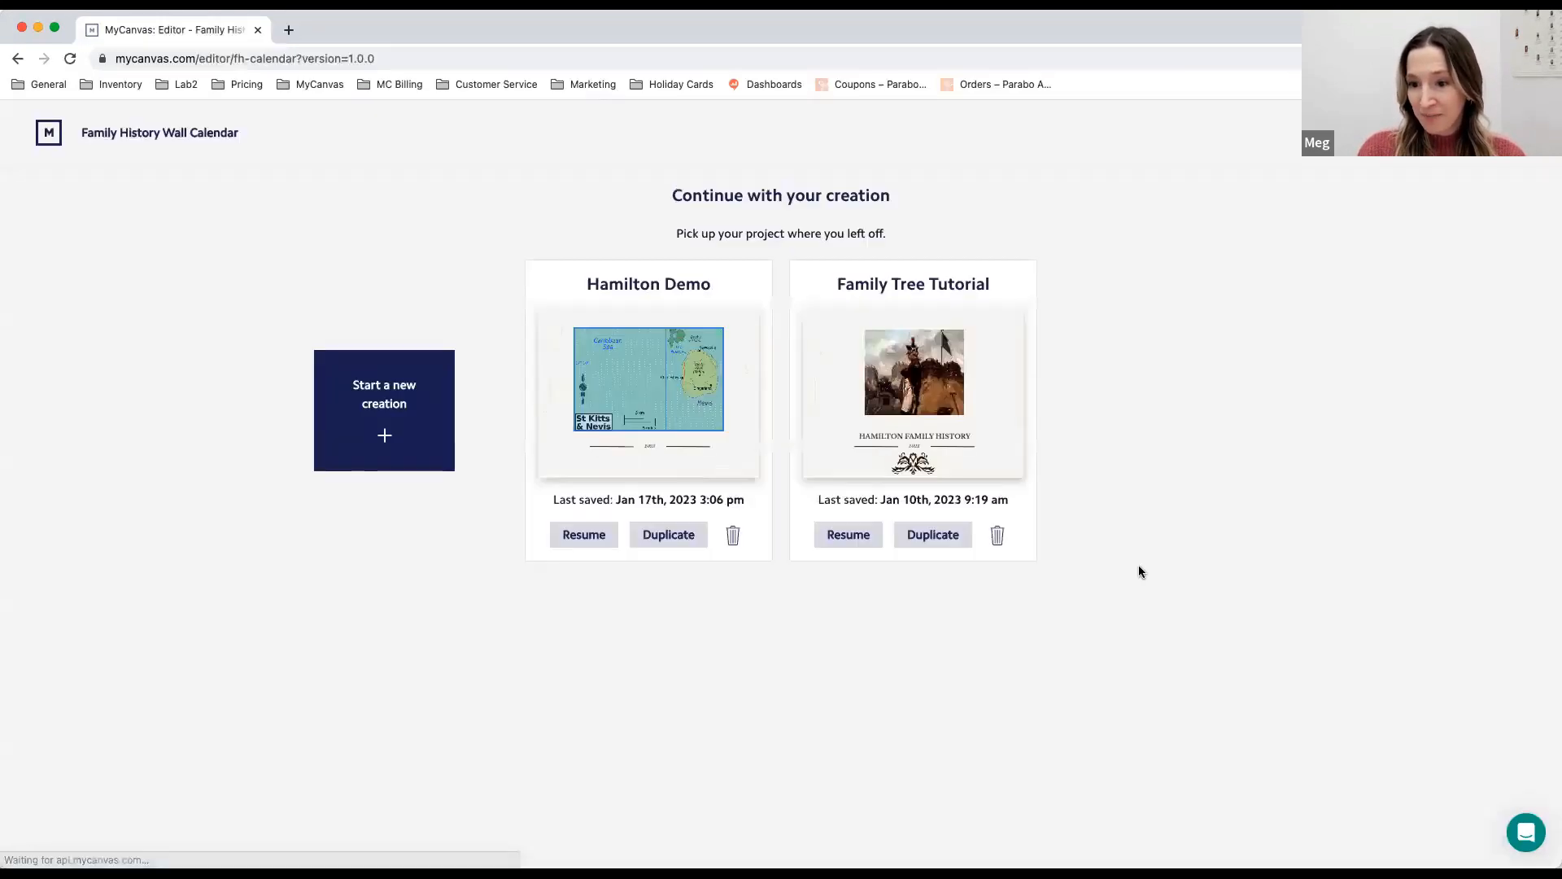
click(411, 374)
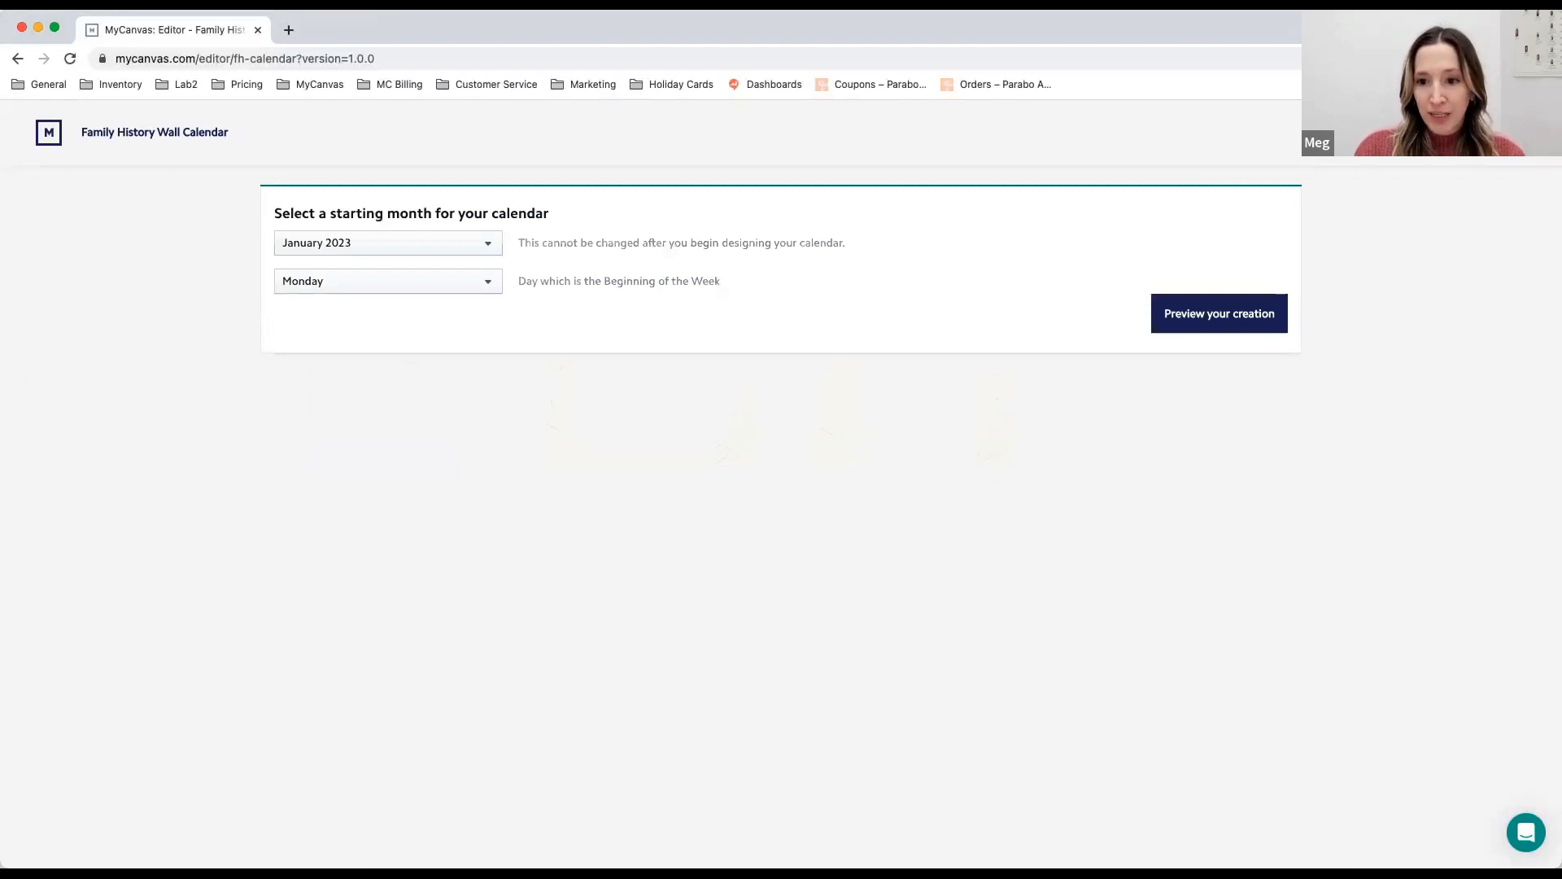
- Set the calendar's starting month to April 2023 with weeks beginning on Sunday, and open the creation preview
click(498, 249)
scroll(382, 348, down, 2)
scroll(381, 348, down, 5)
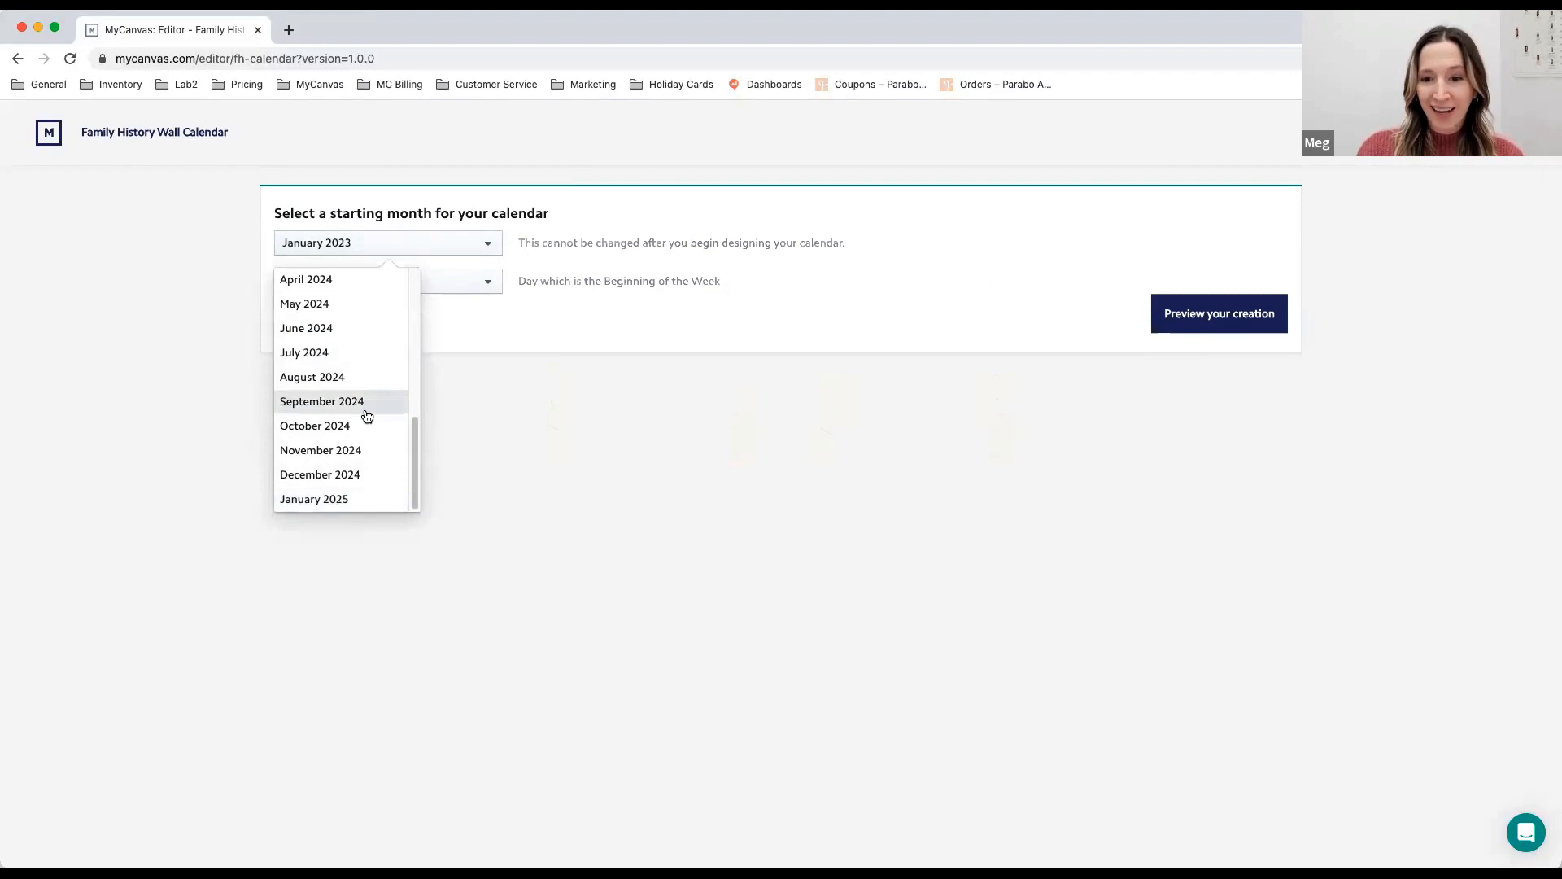
scroll(369, 416, up, 4)
scroll(367, 414, up, 2)
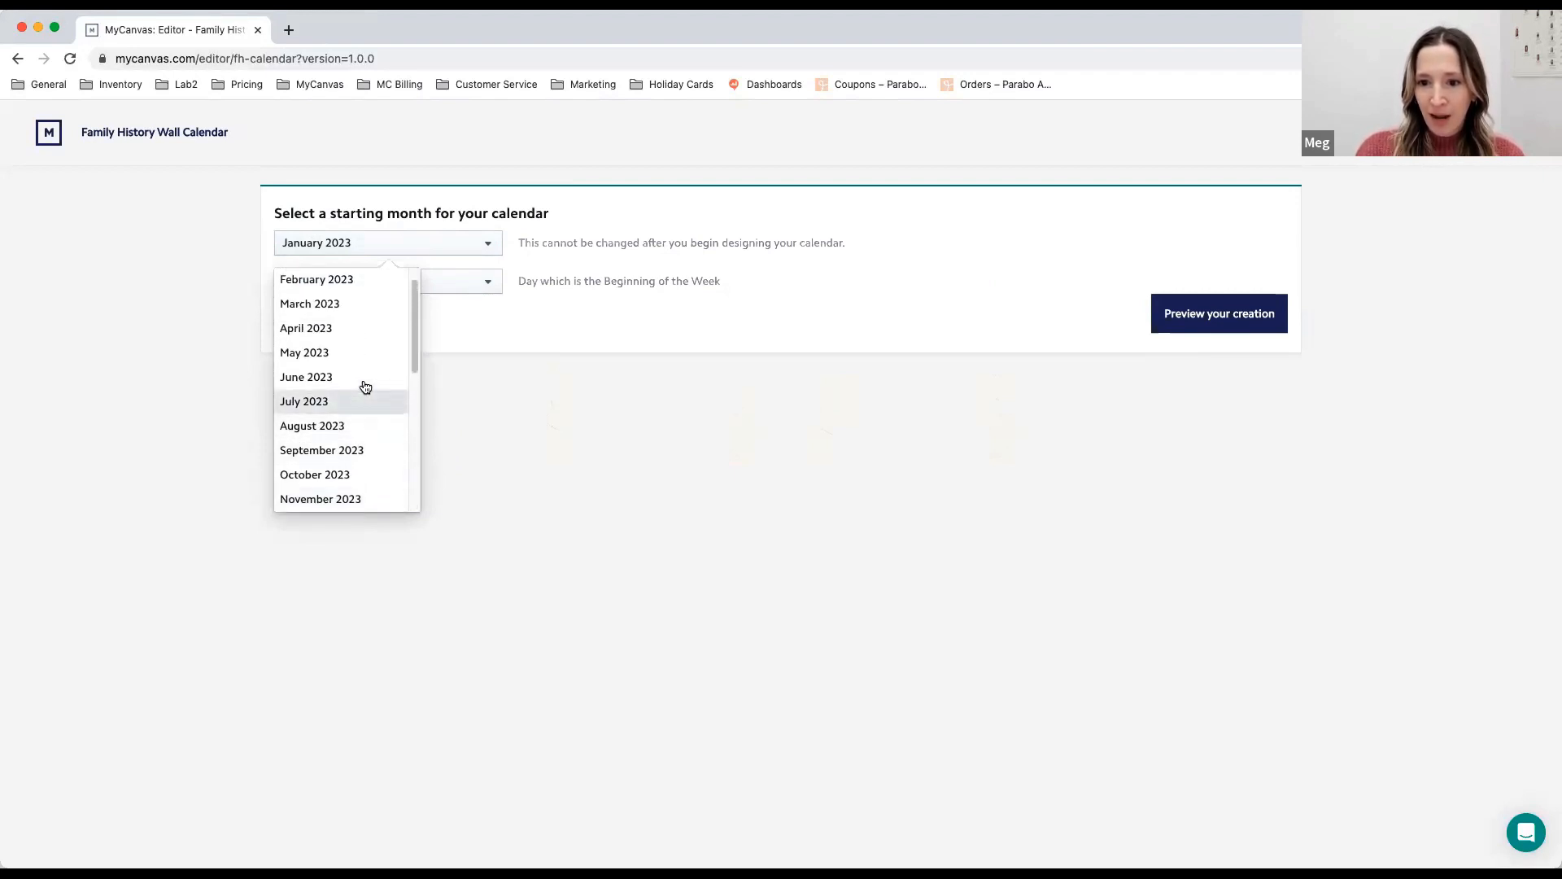
click(351, 328)
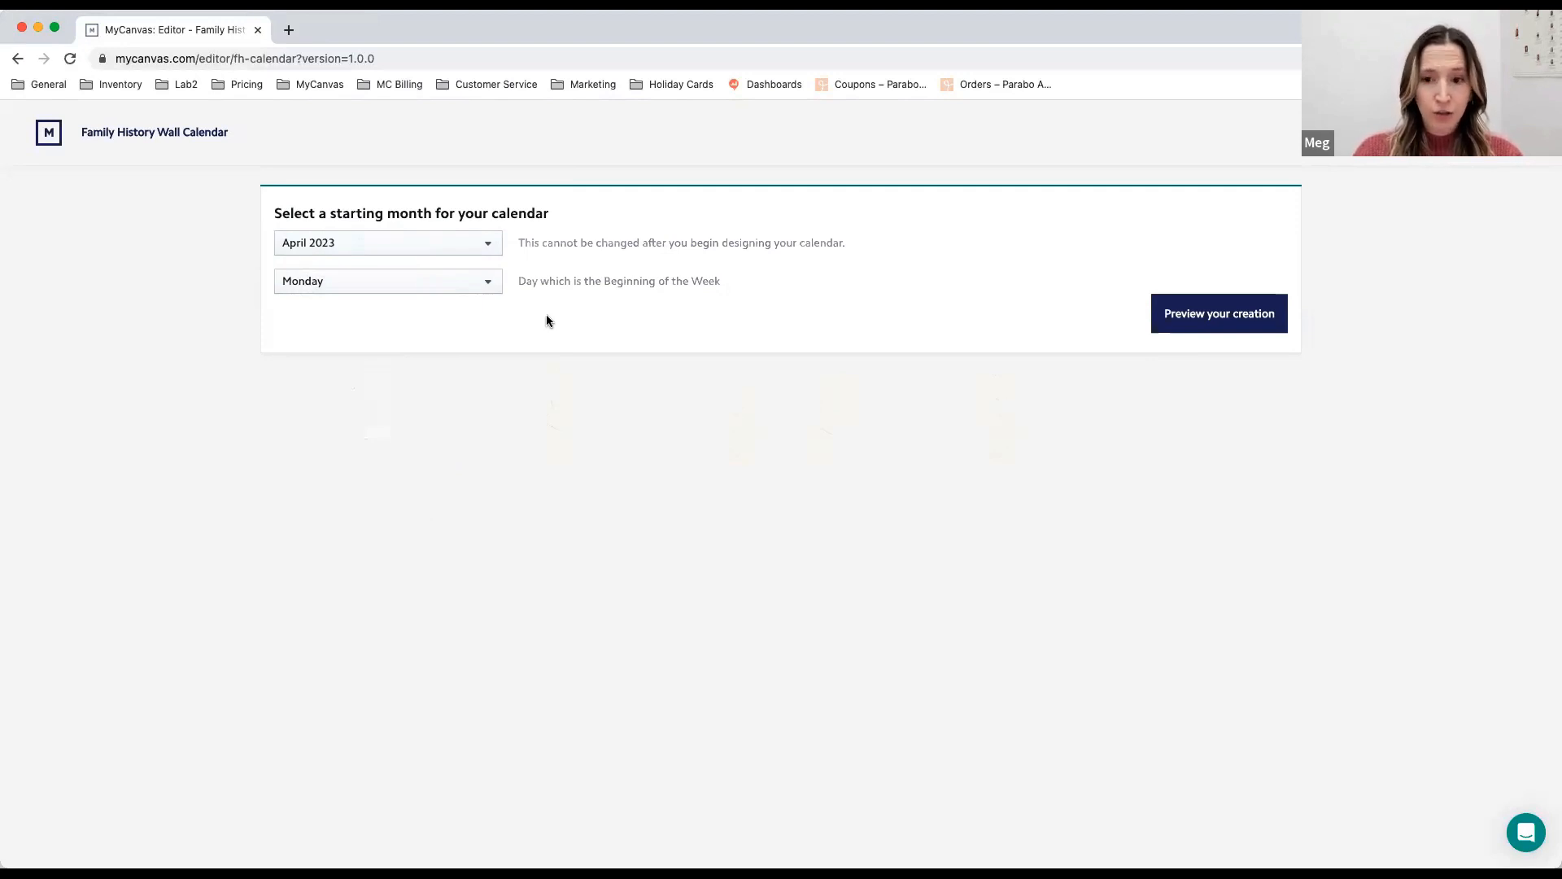
click(491, 284)
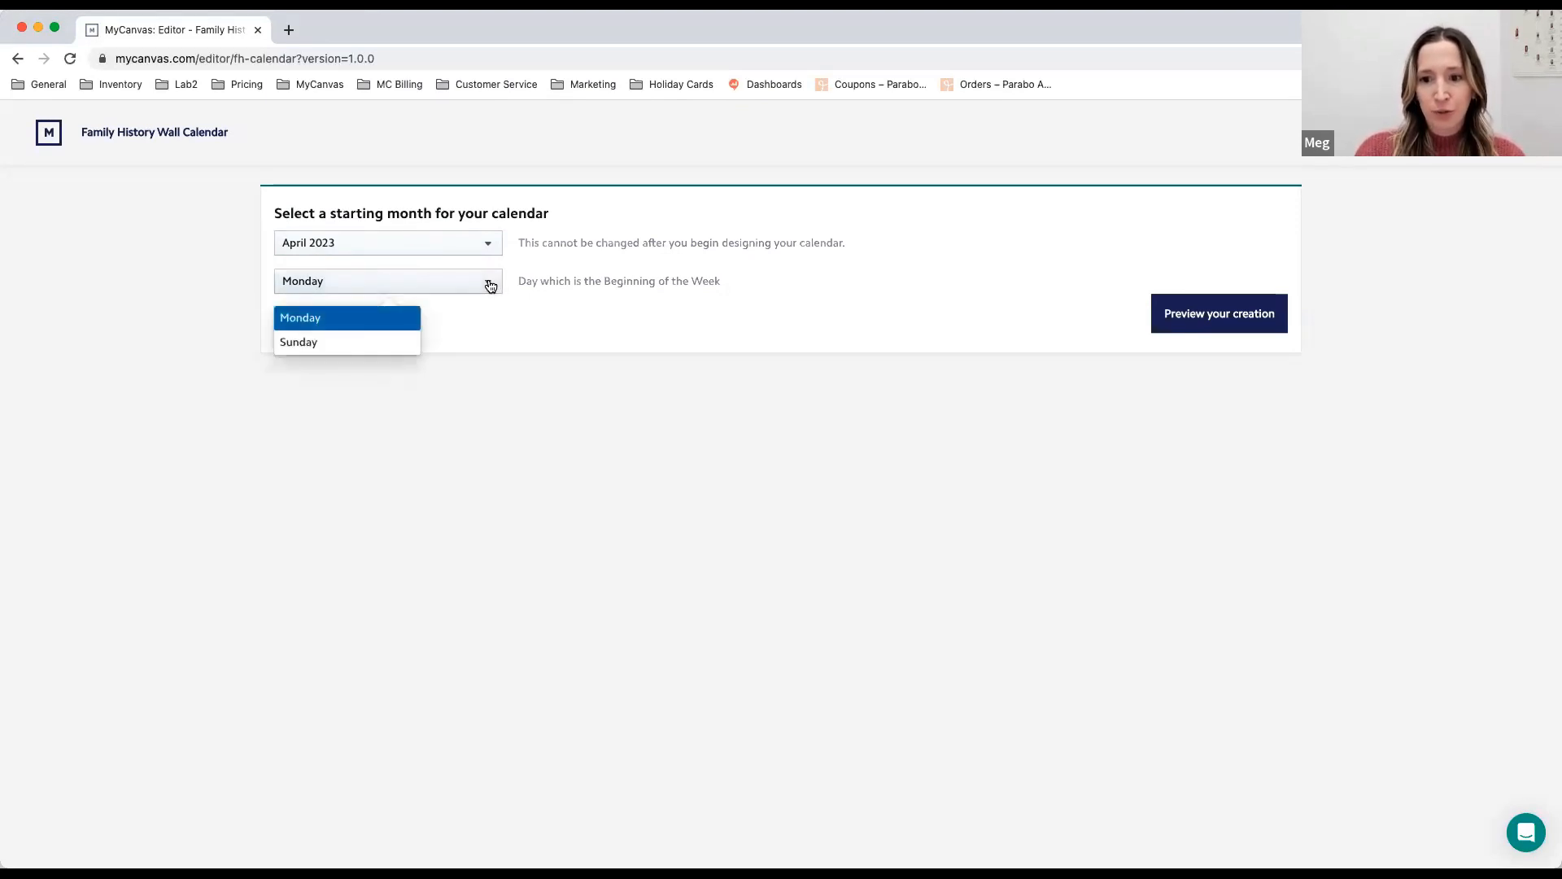
click(395, 342)
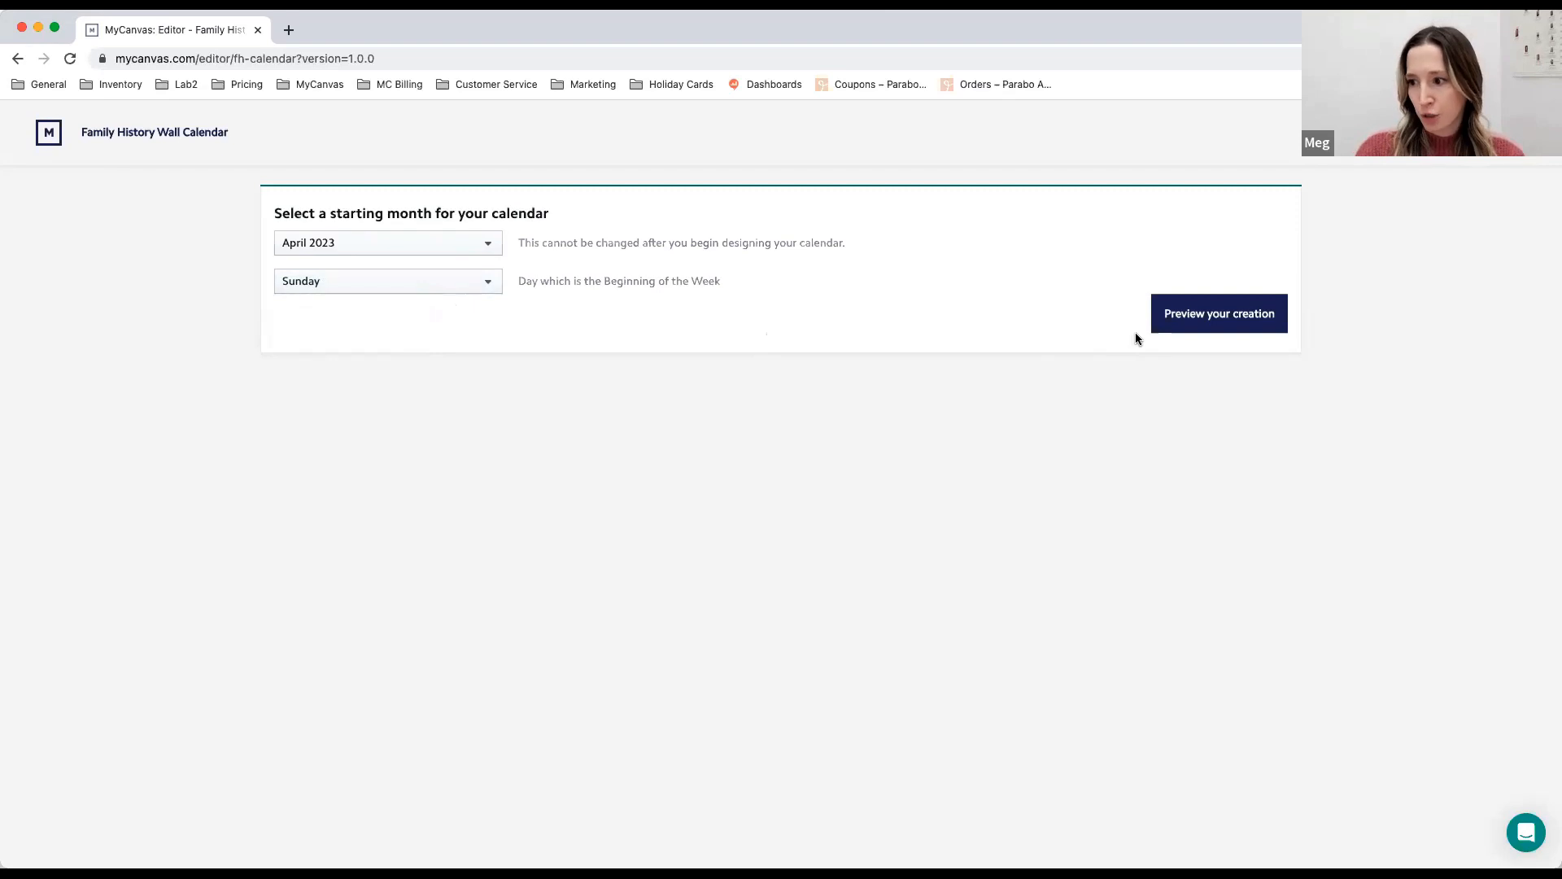
click(1211, 321)
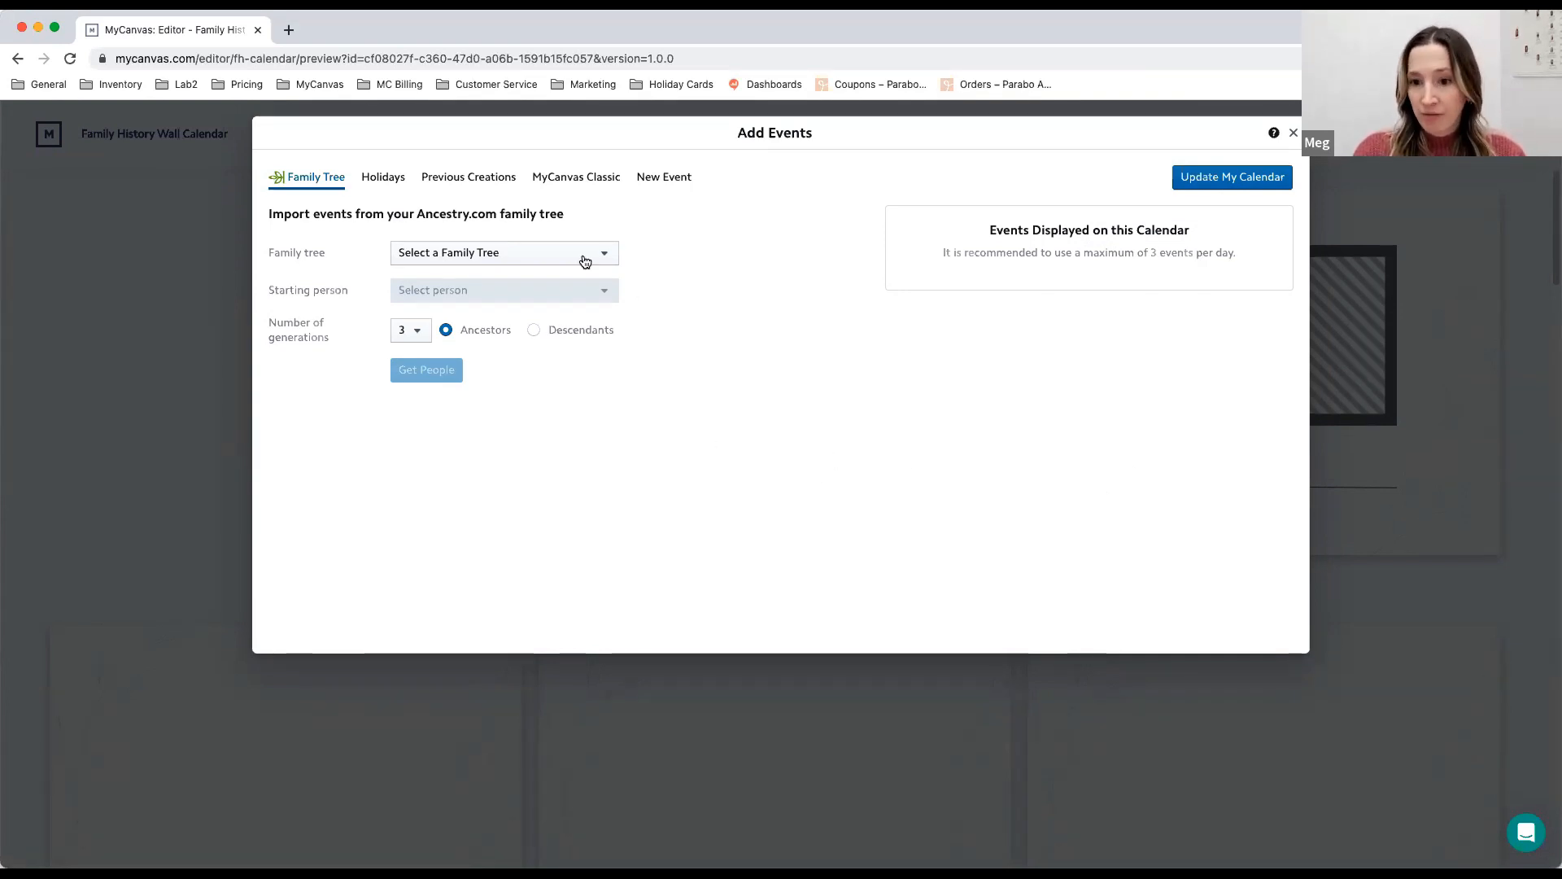
click(587, 258)
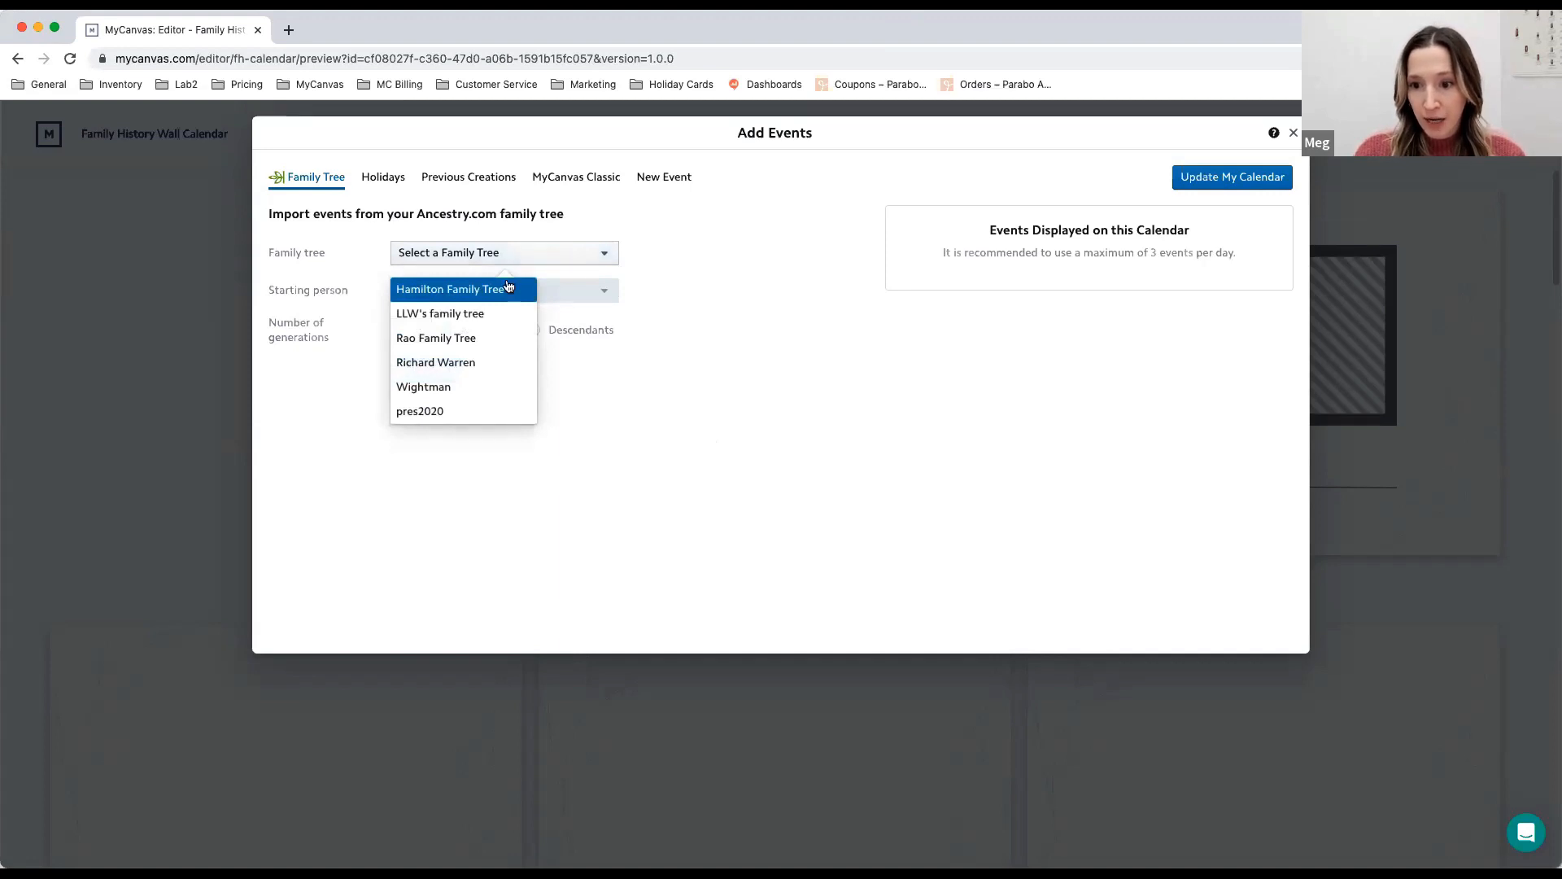
click(500, 291)
click(506, 293)
text(Philip)
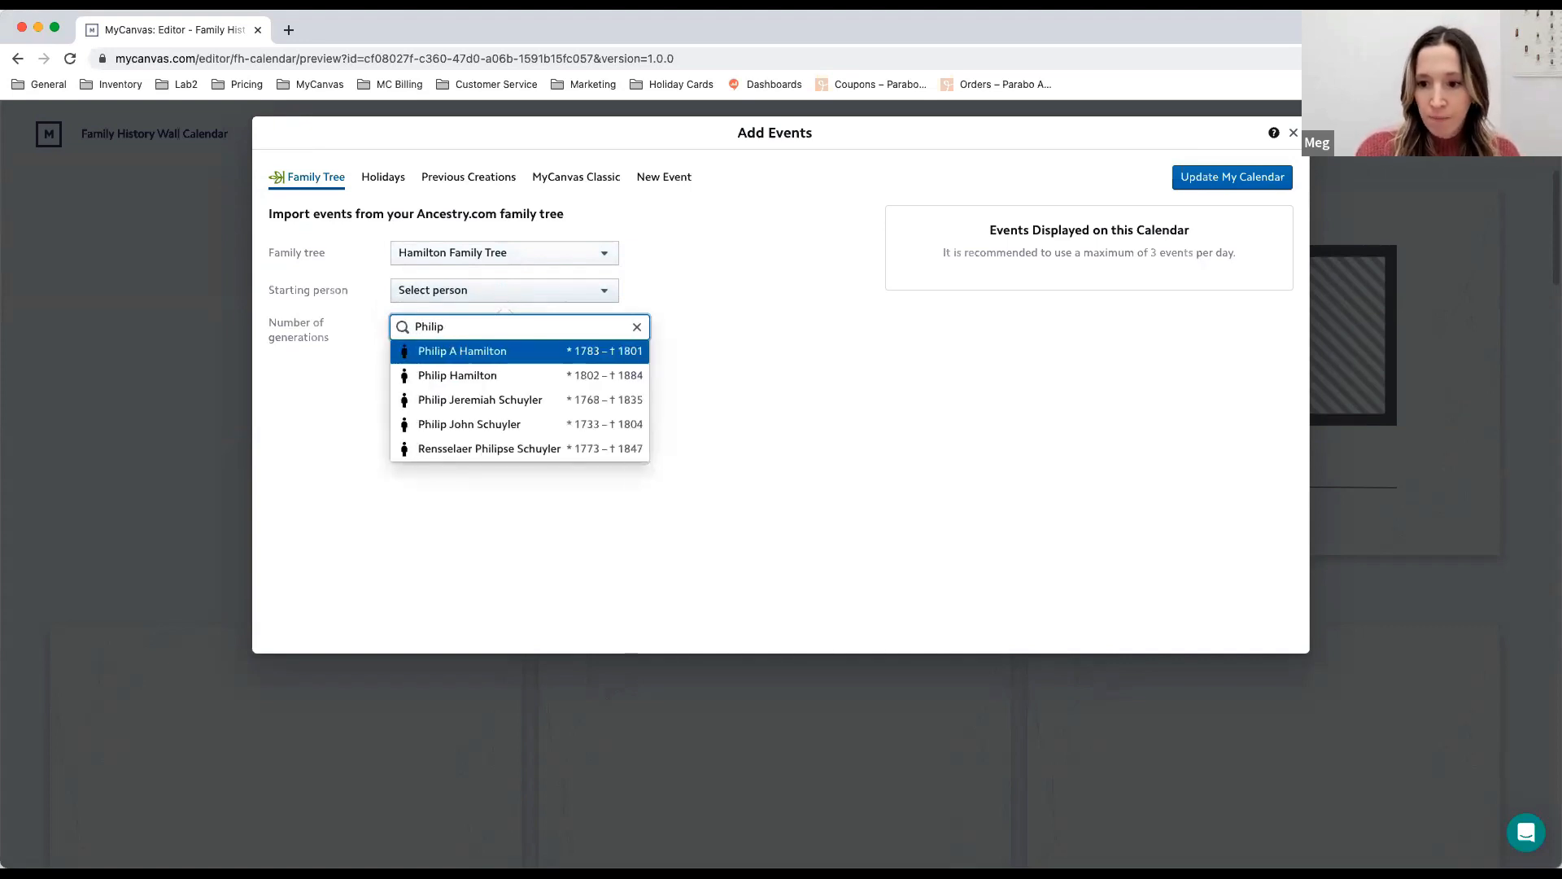
click(476, 349)
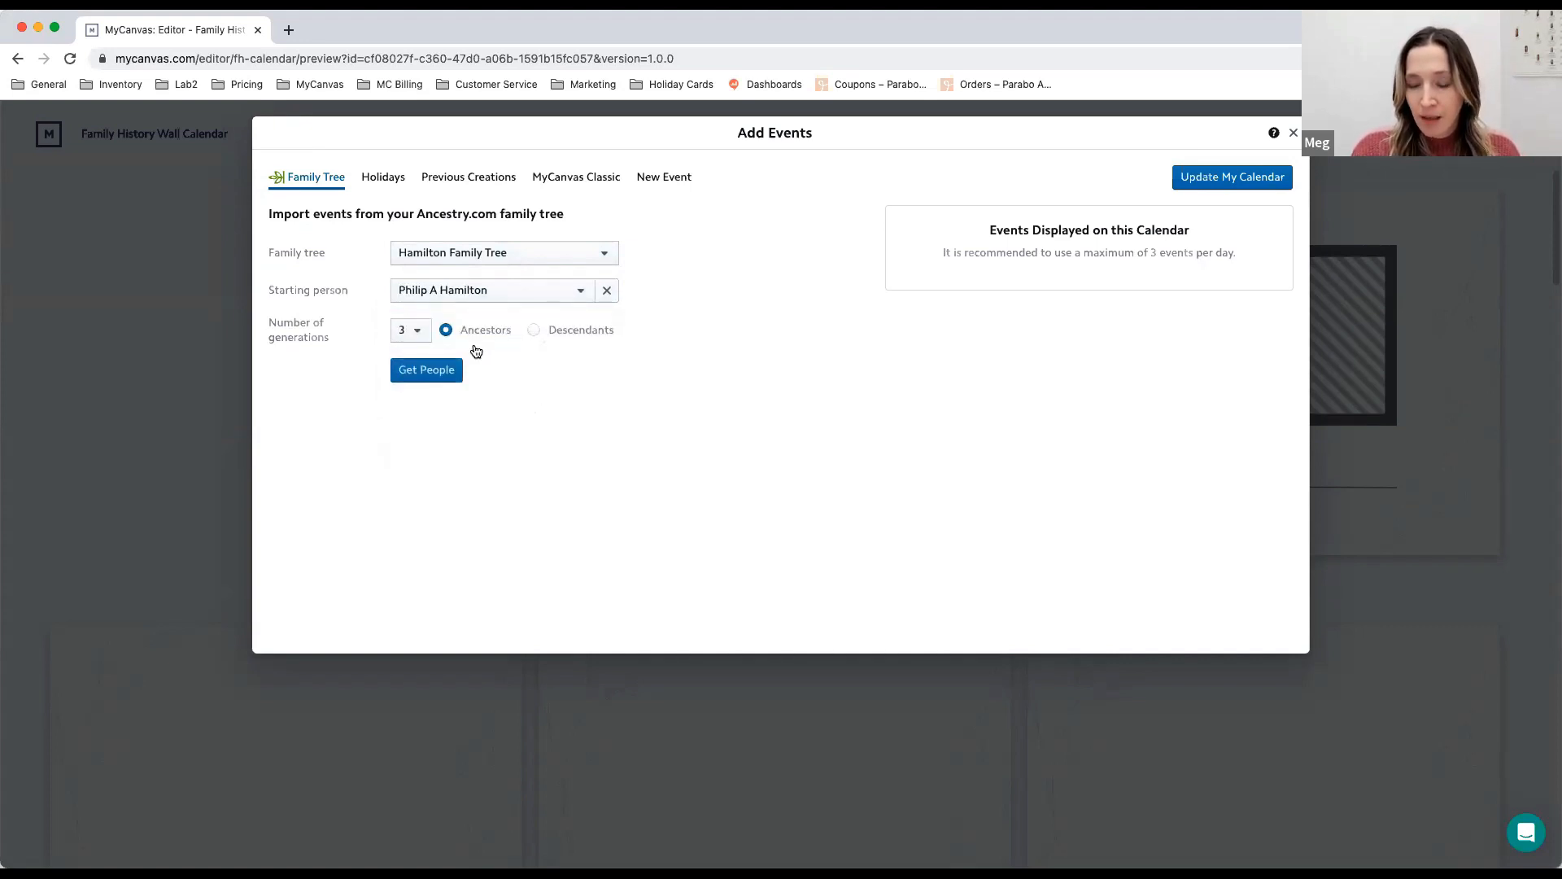
click(415, 332)
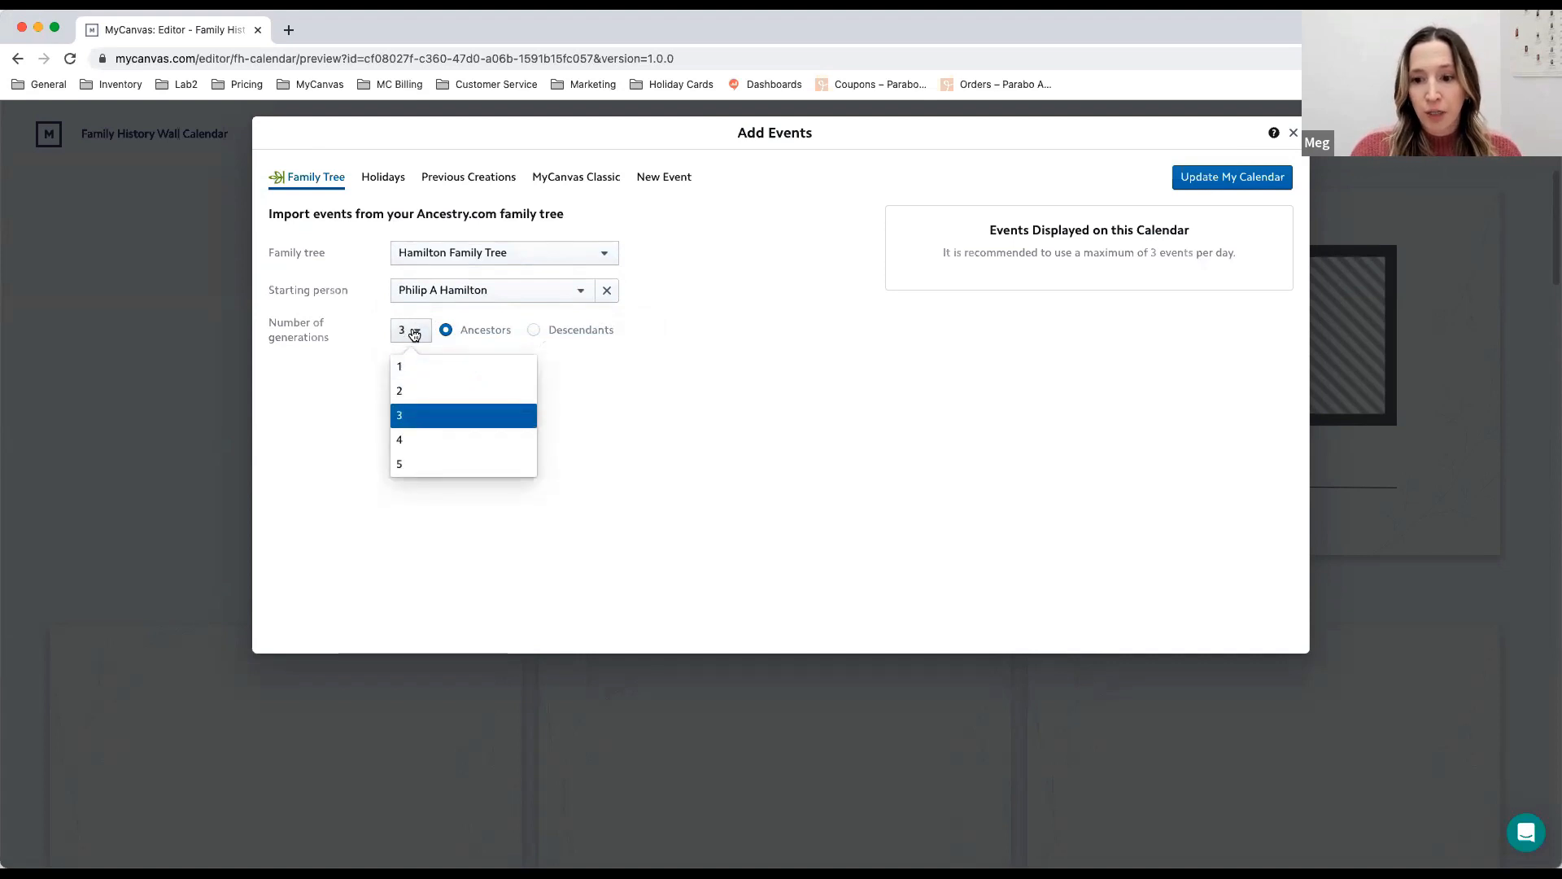
click(432, 465)
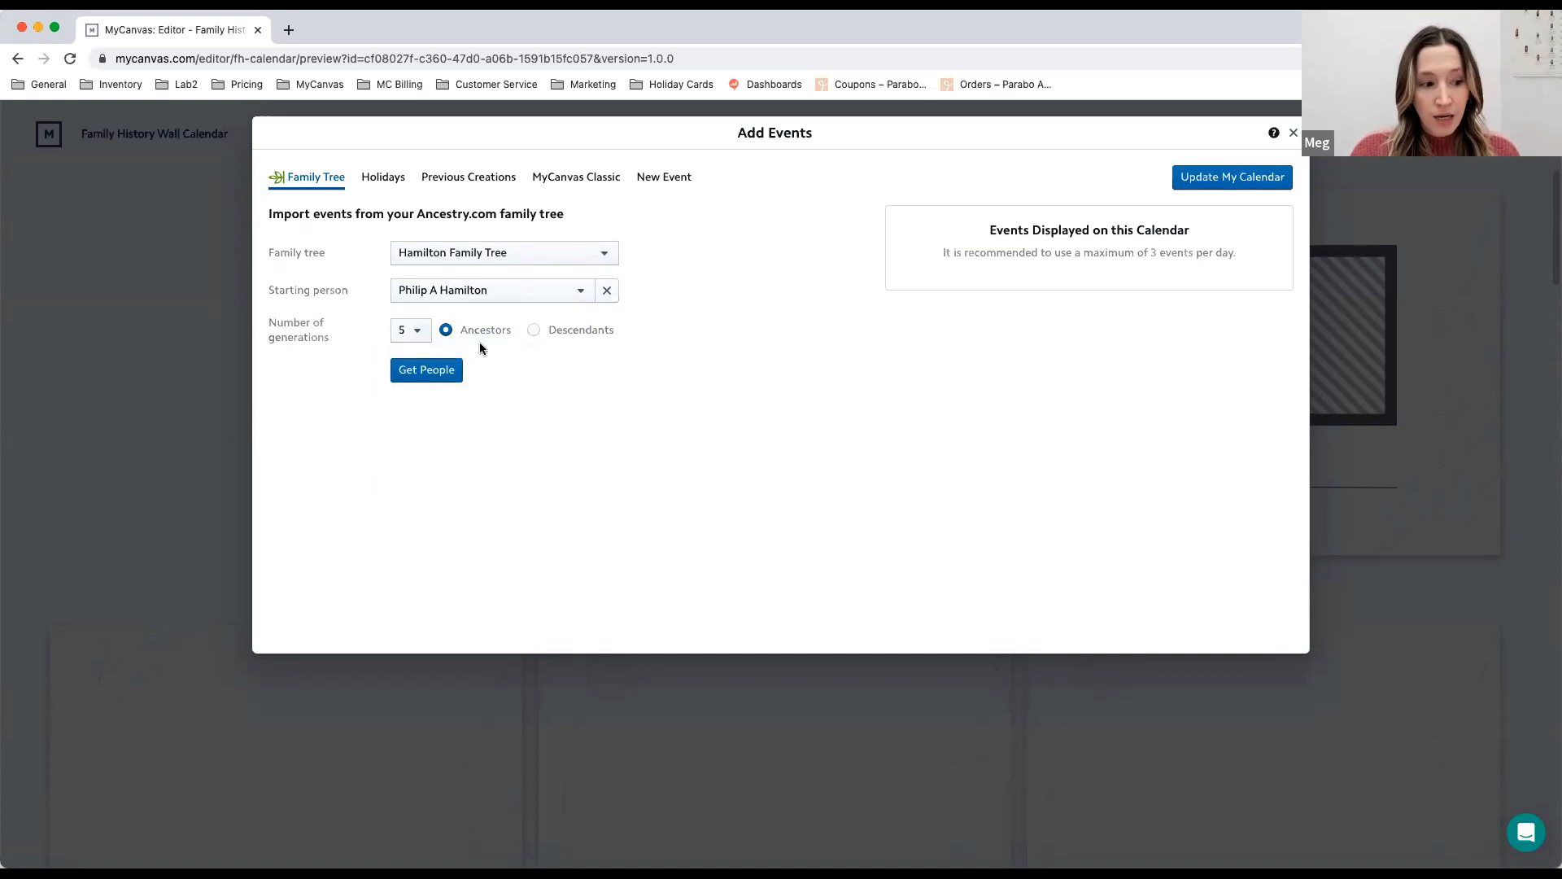
click(446, 374)
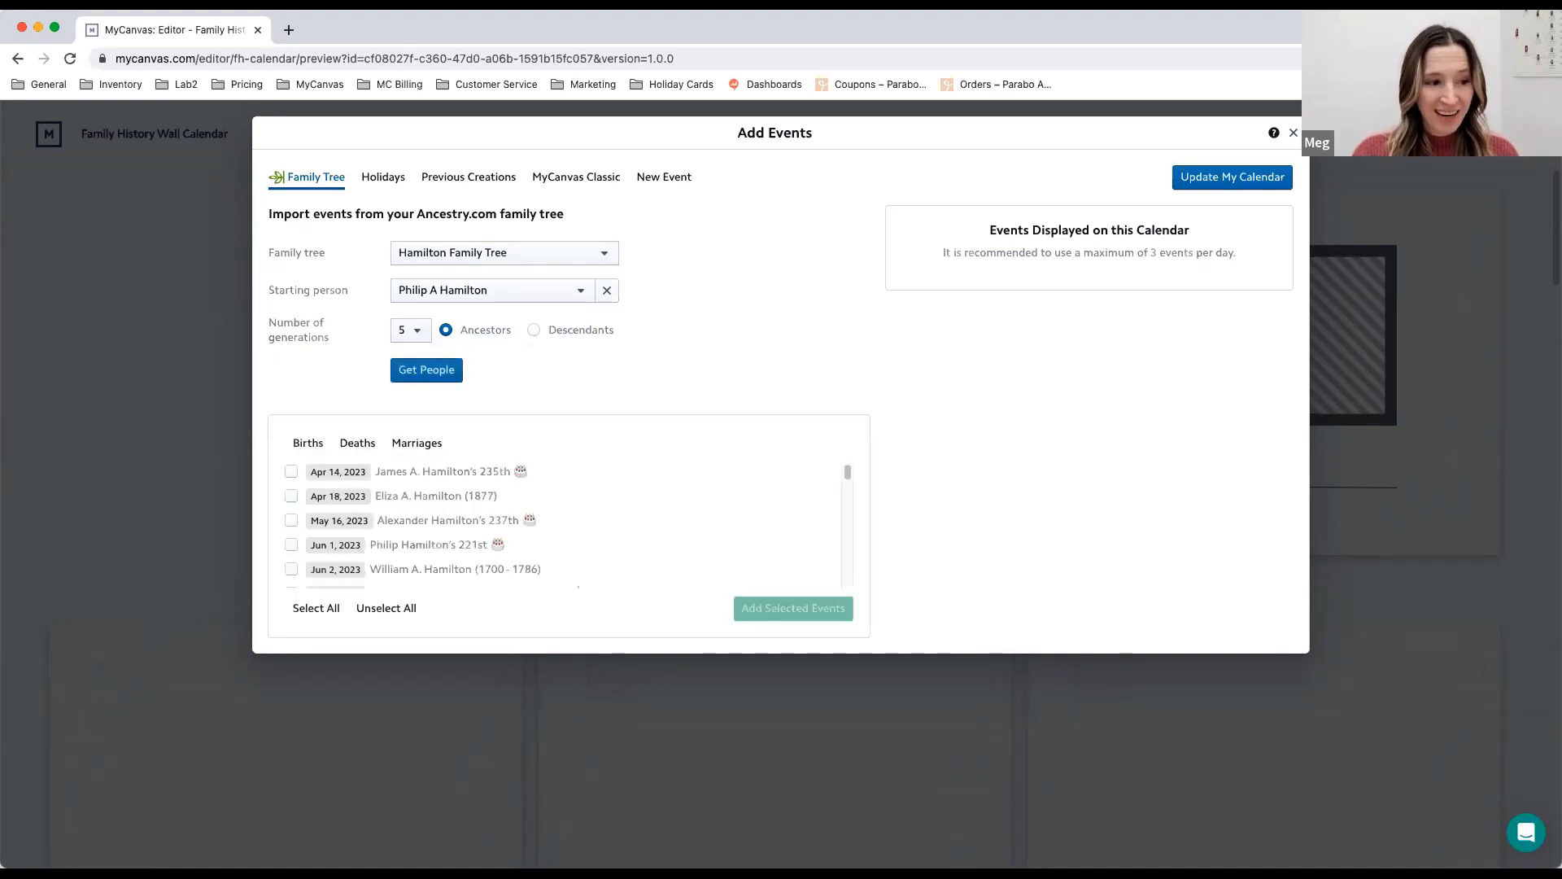
scroll(608, 518, down, 2)
scroll(585, 510, down, 8)
scroll(616, 515, up, 9)
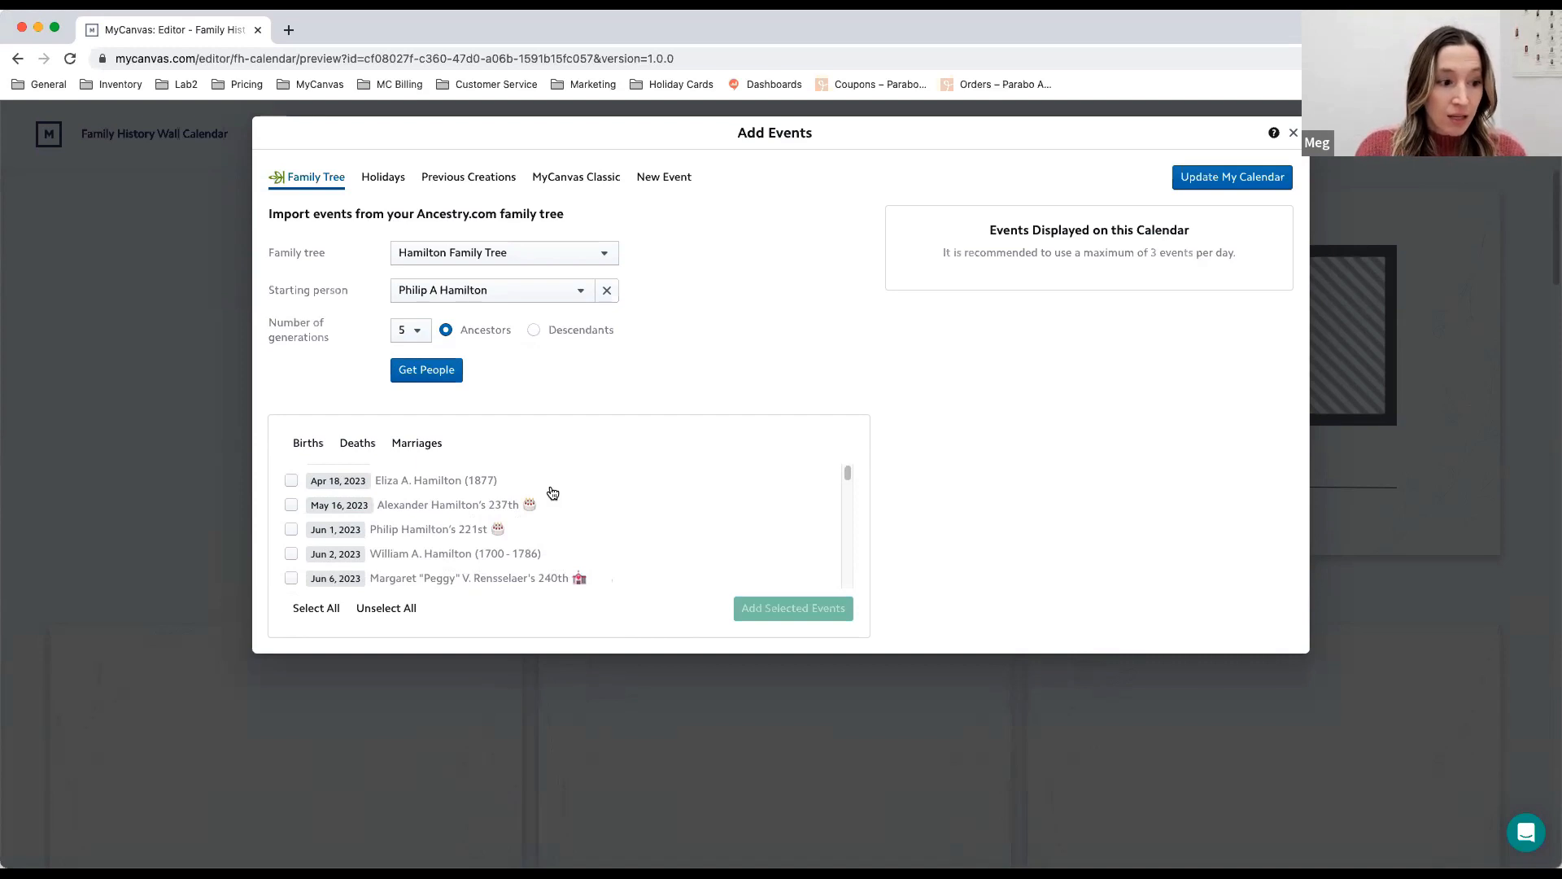
scroll(529, 496, up, 1)
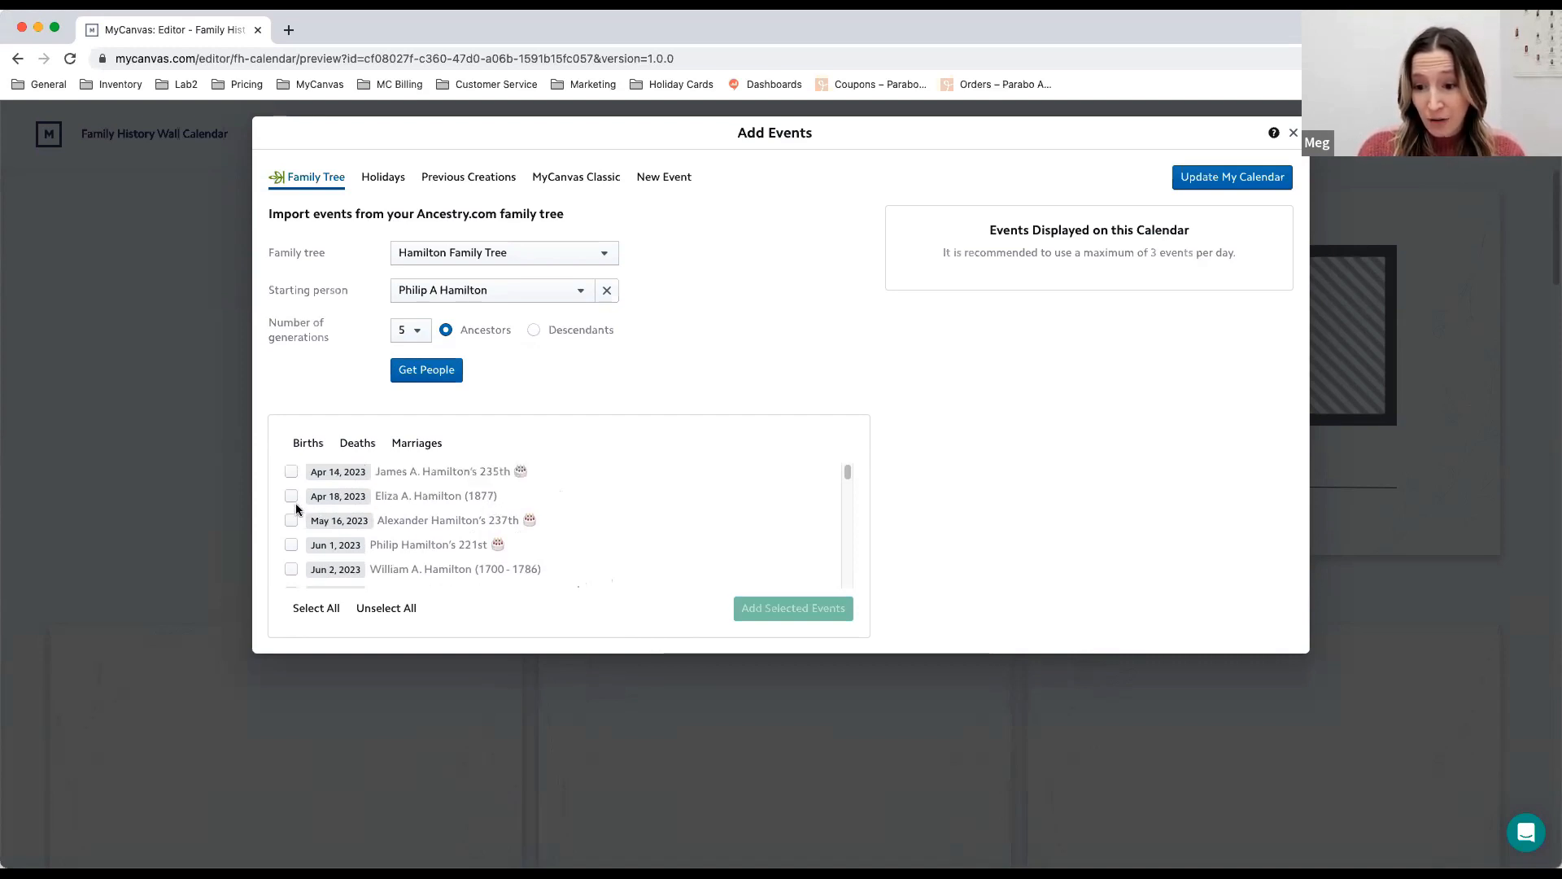
click(295, 568)
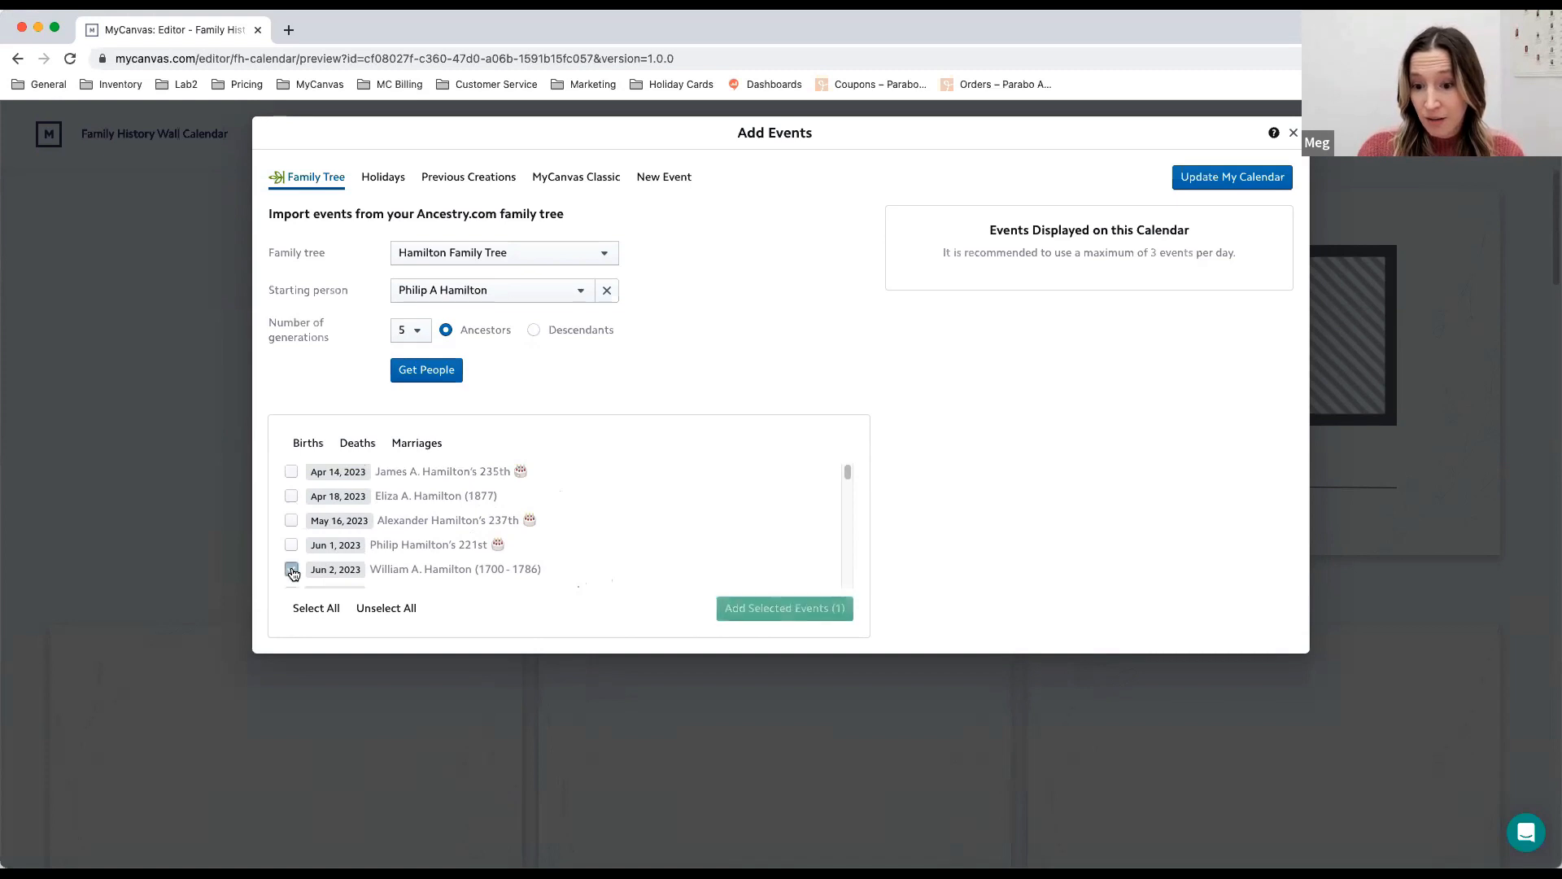
click(295, 502)
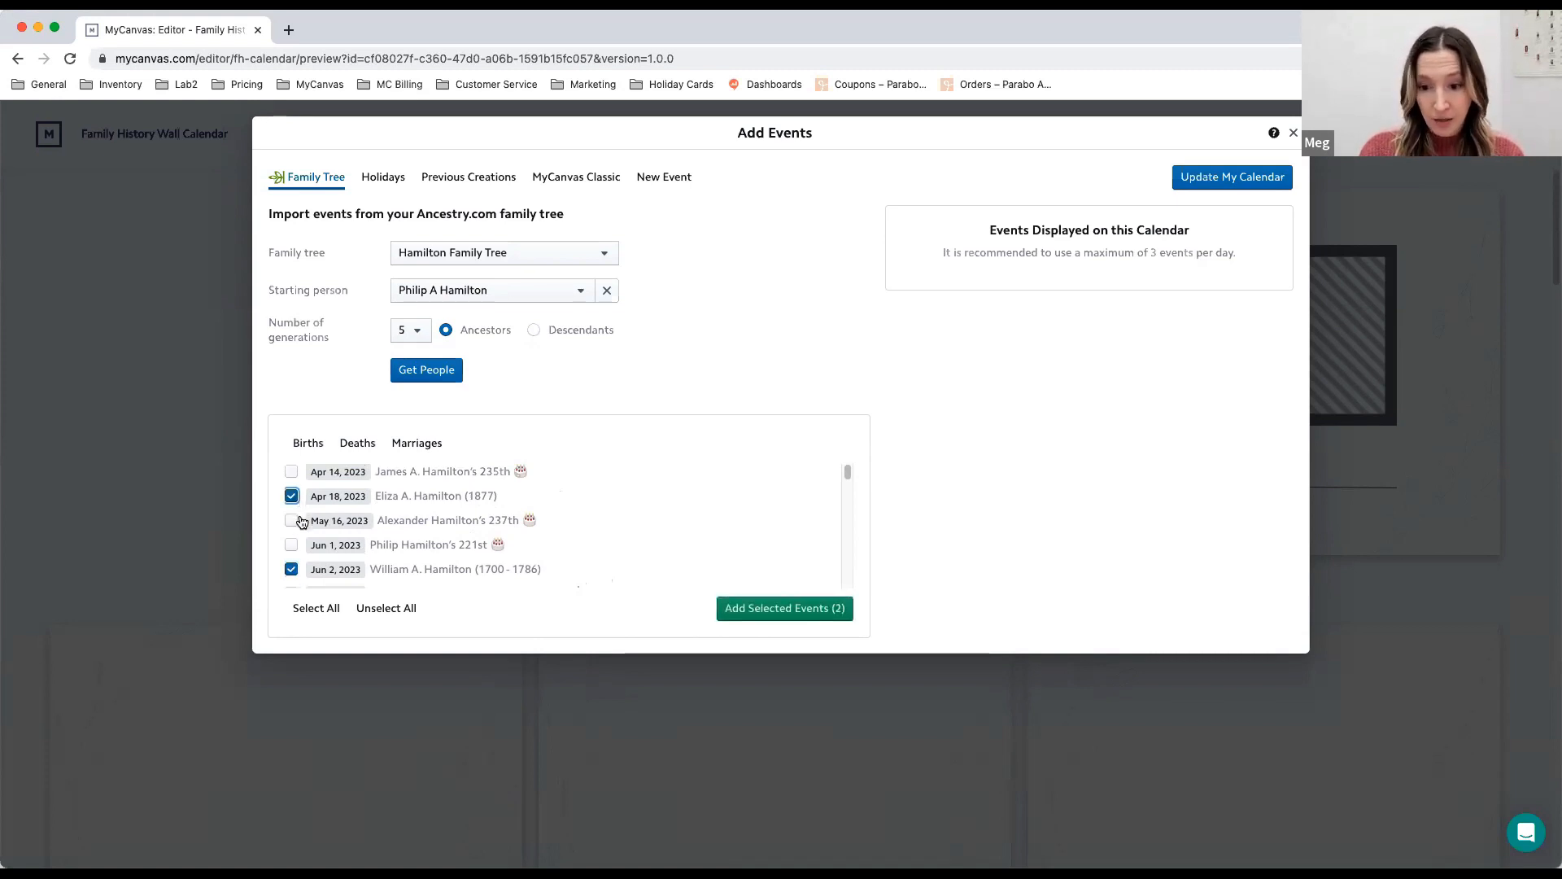
click(322, 621)
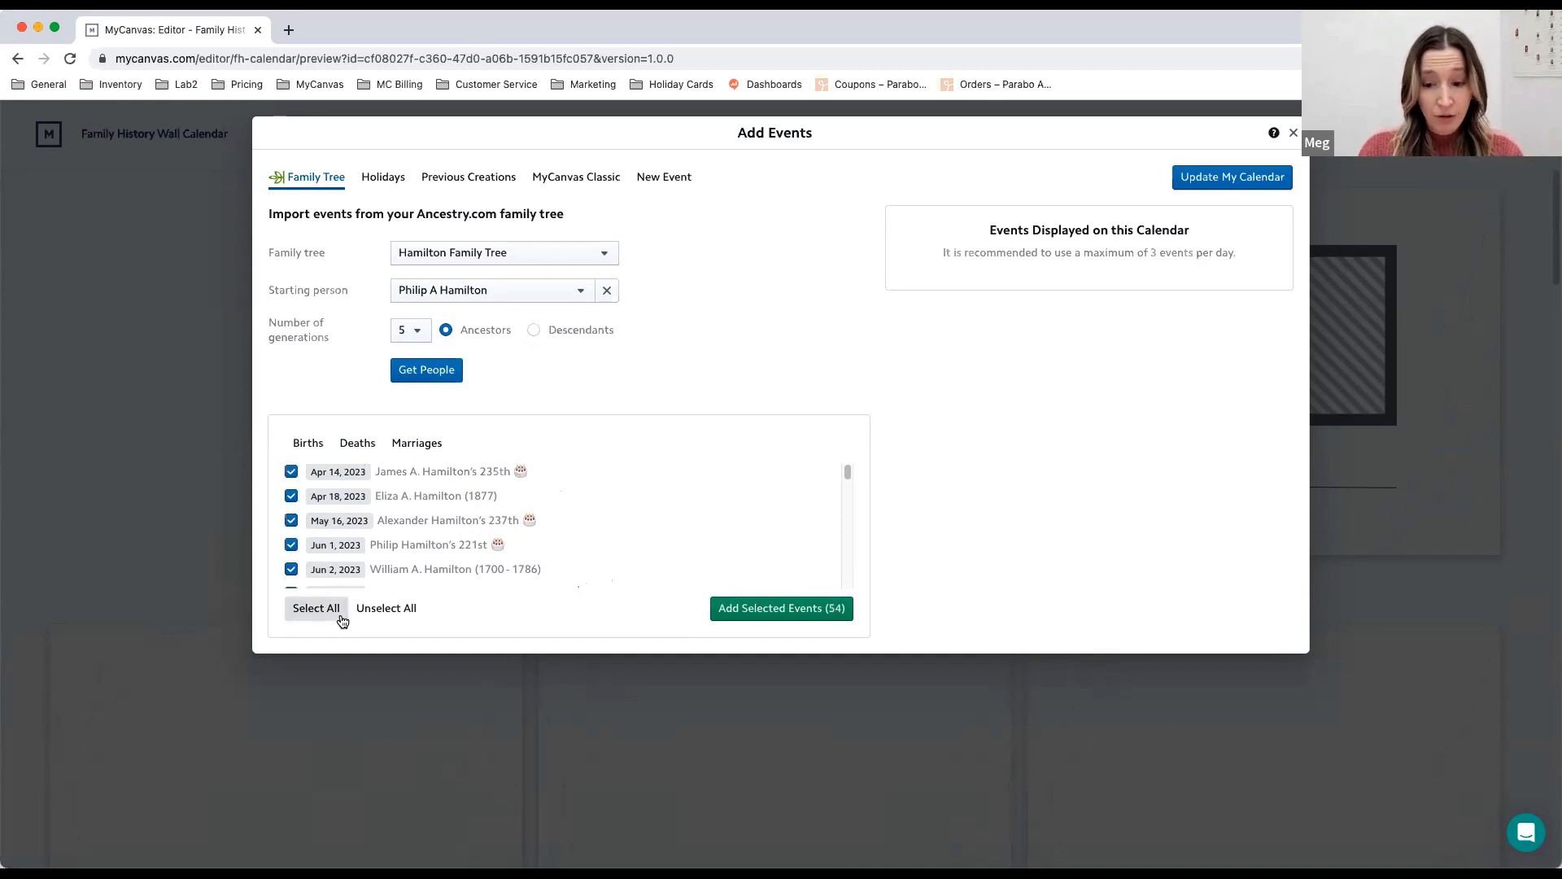
click(385, 616)
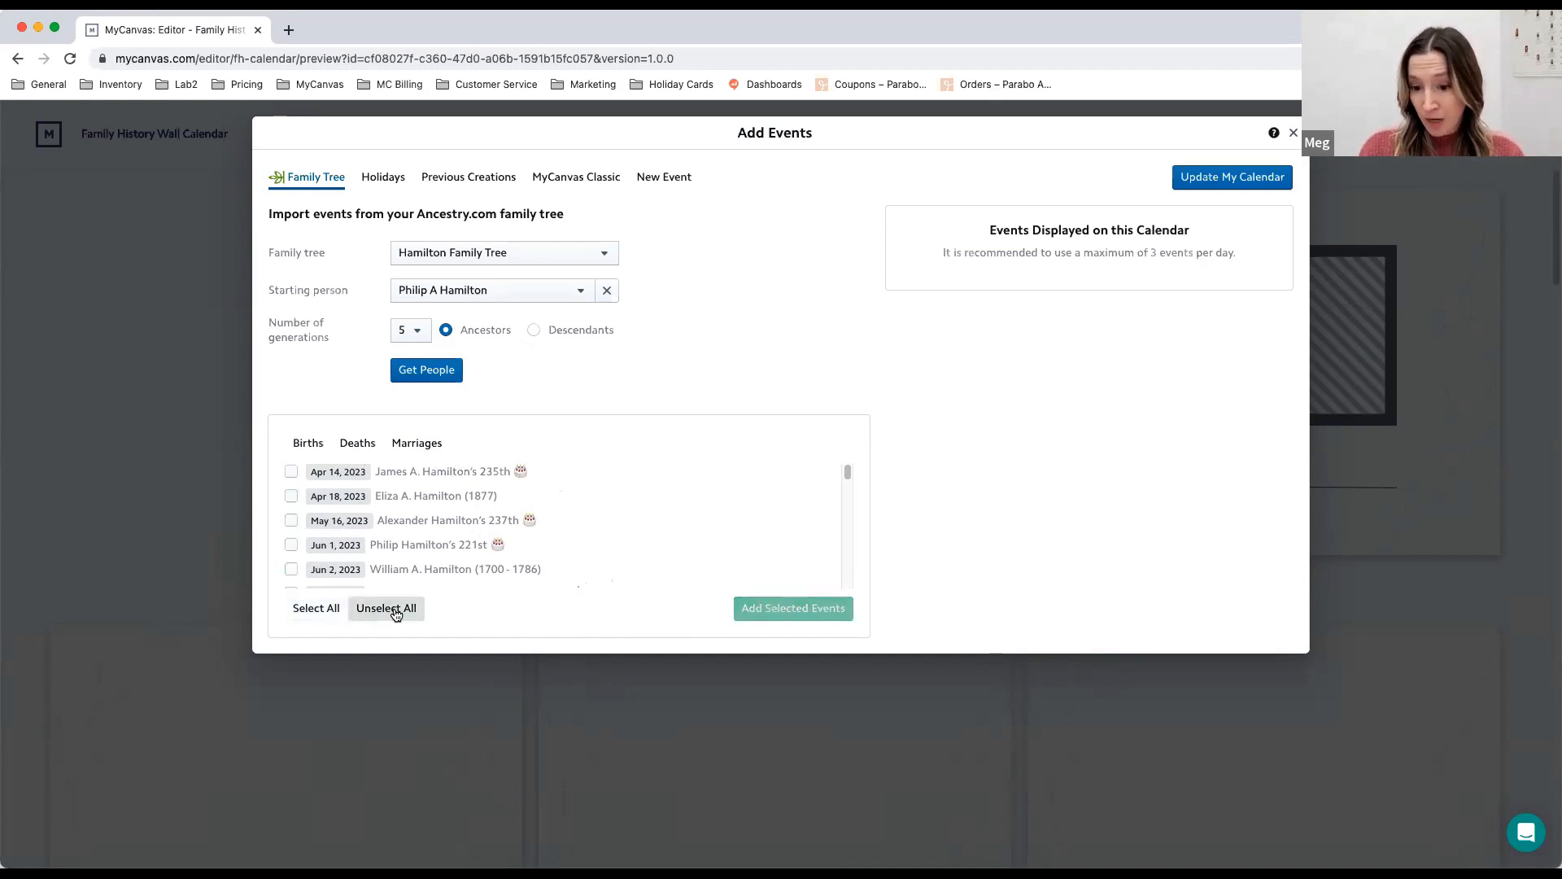
- Add all birth and marriage events from the family tree to the calendar and look over the calendar's event list
click(313, 445)
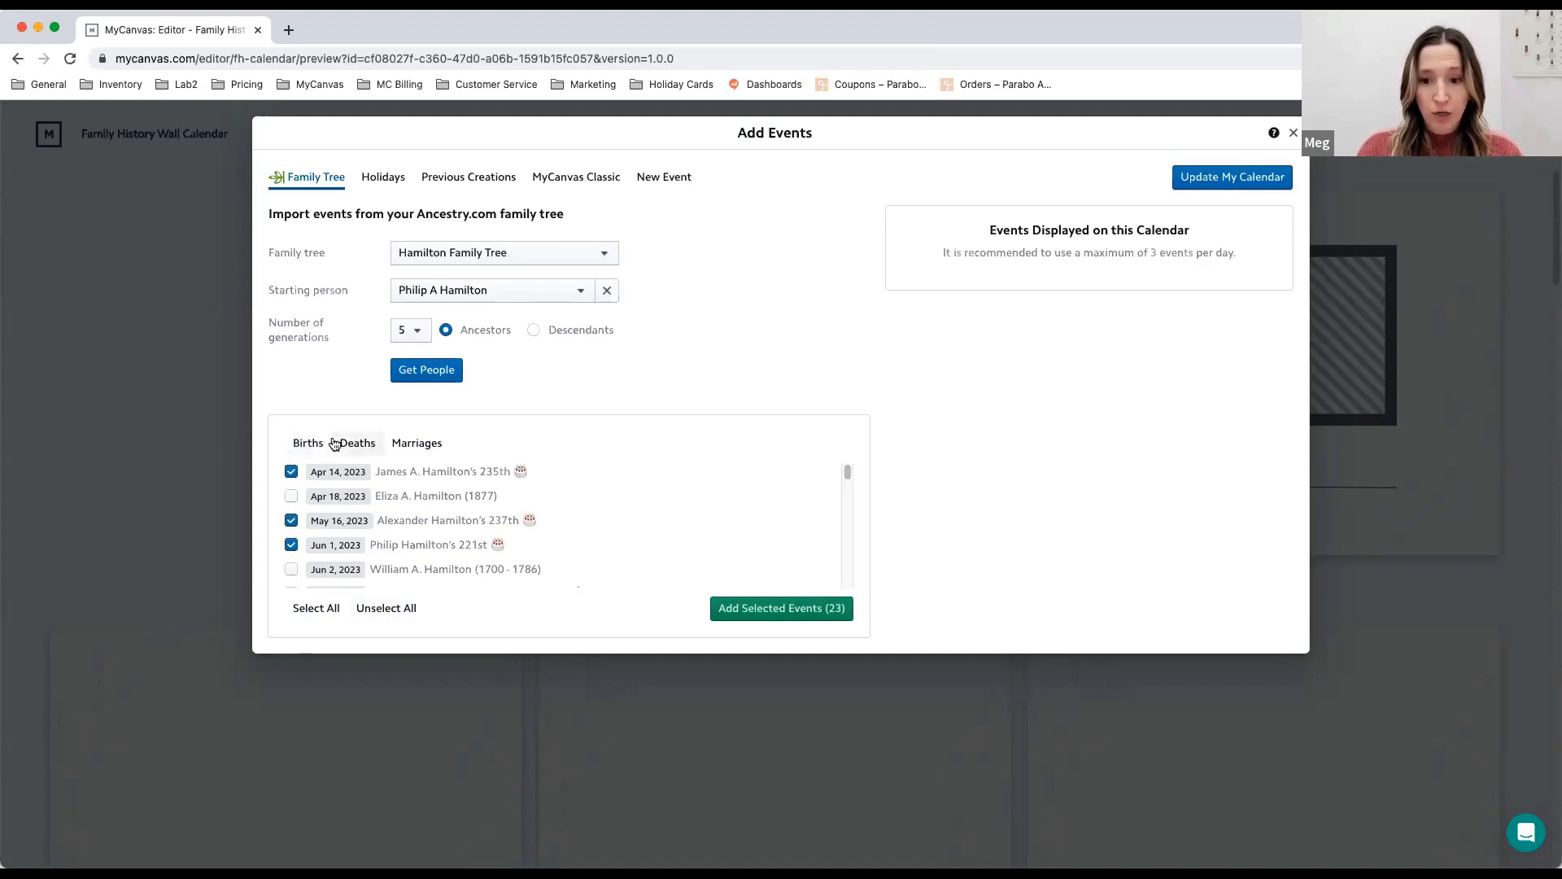
click(434, 445)
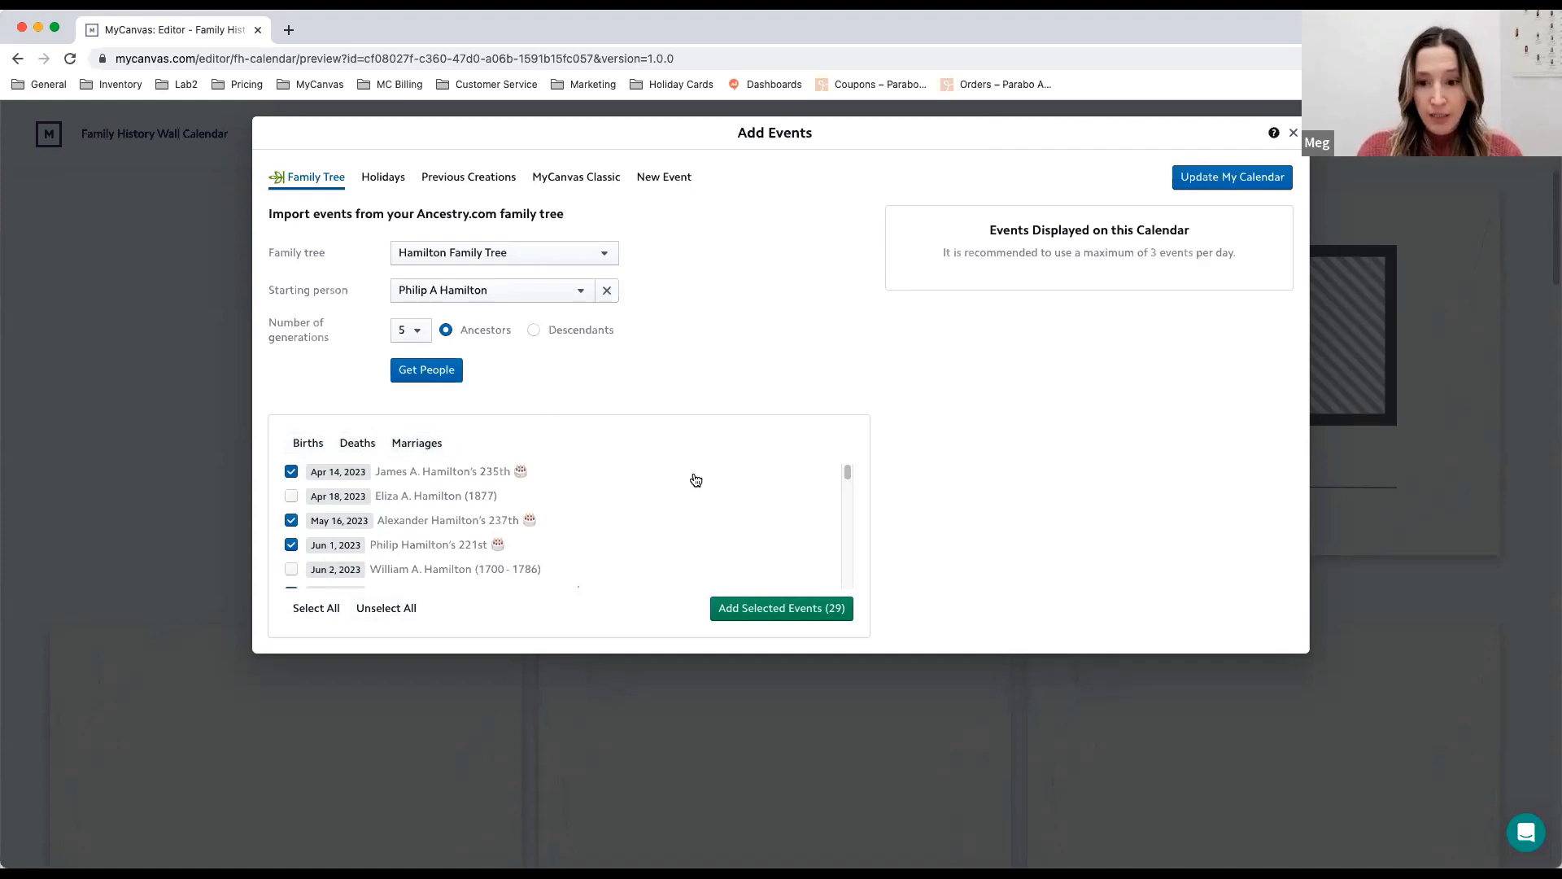
click(786, 614)
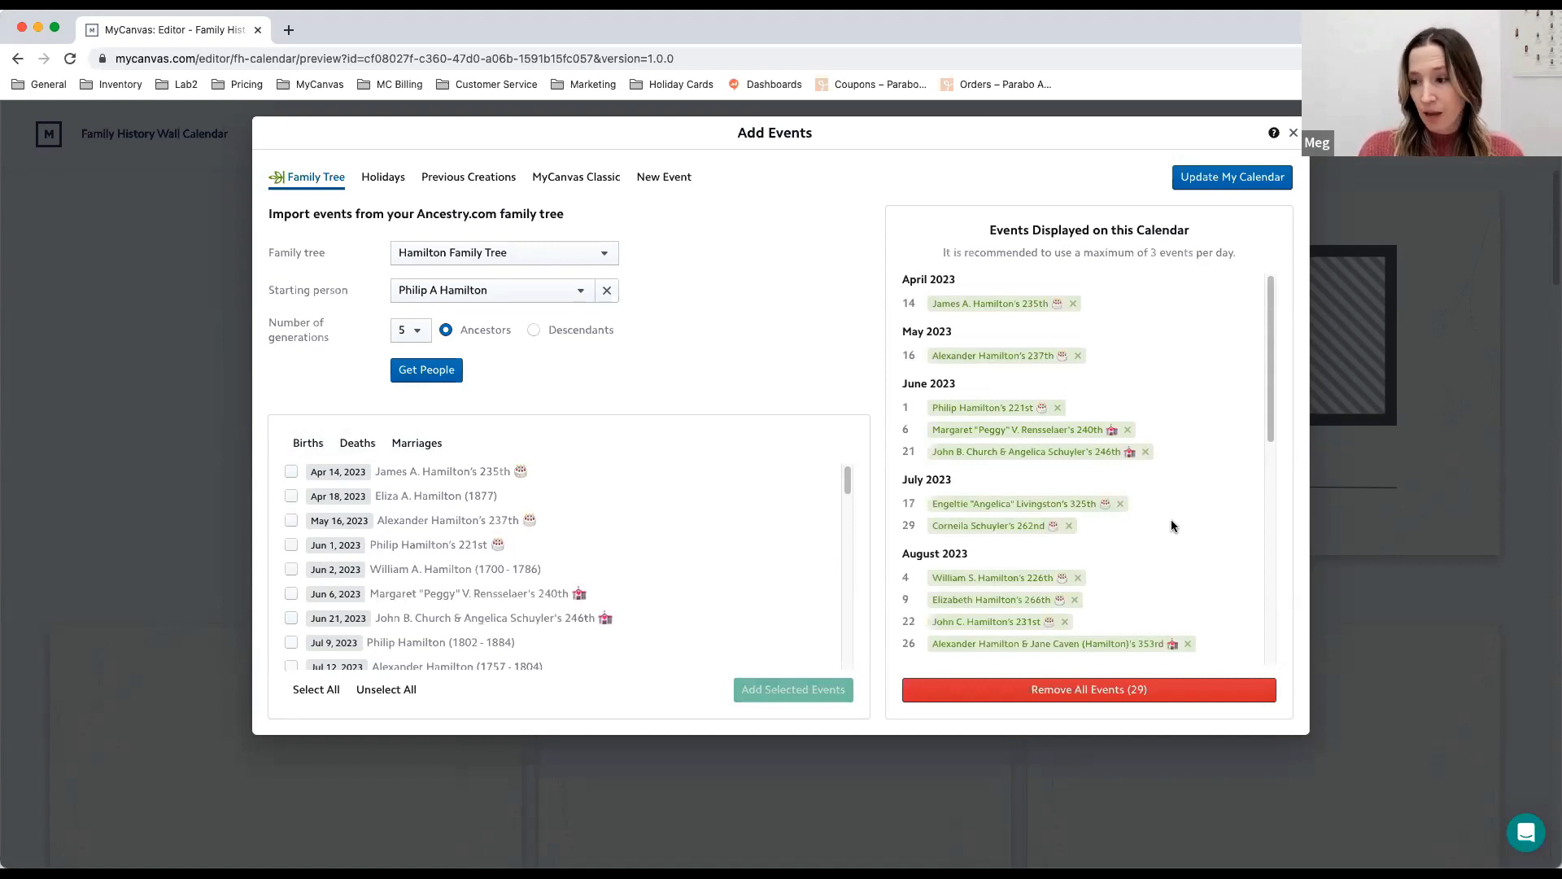
drag(1266, 328, 1248, 288)
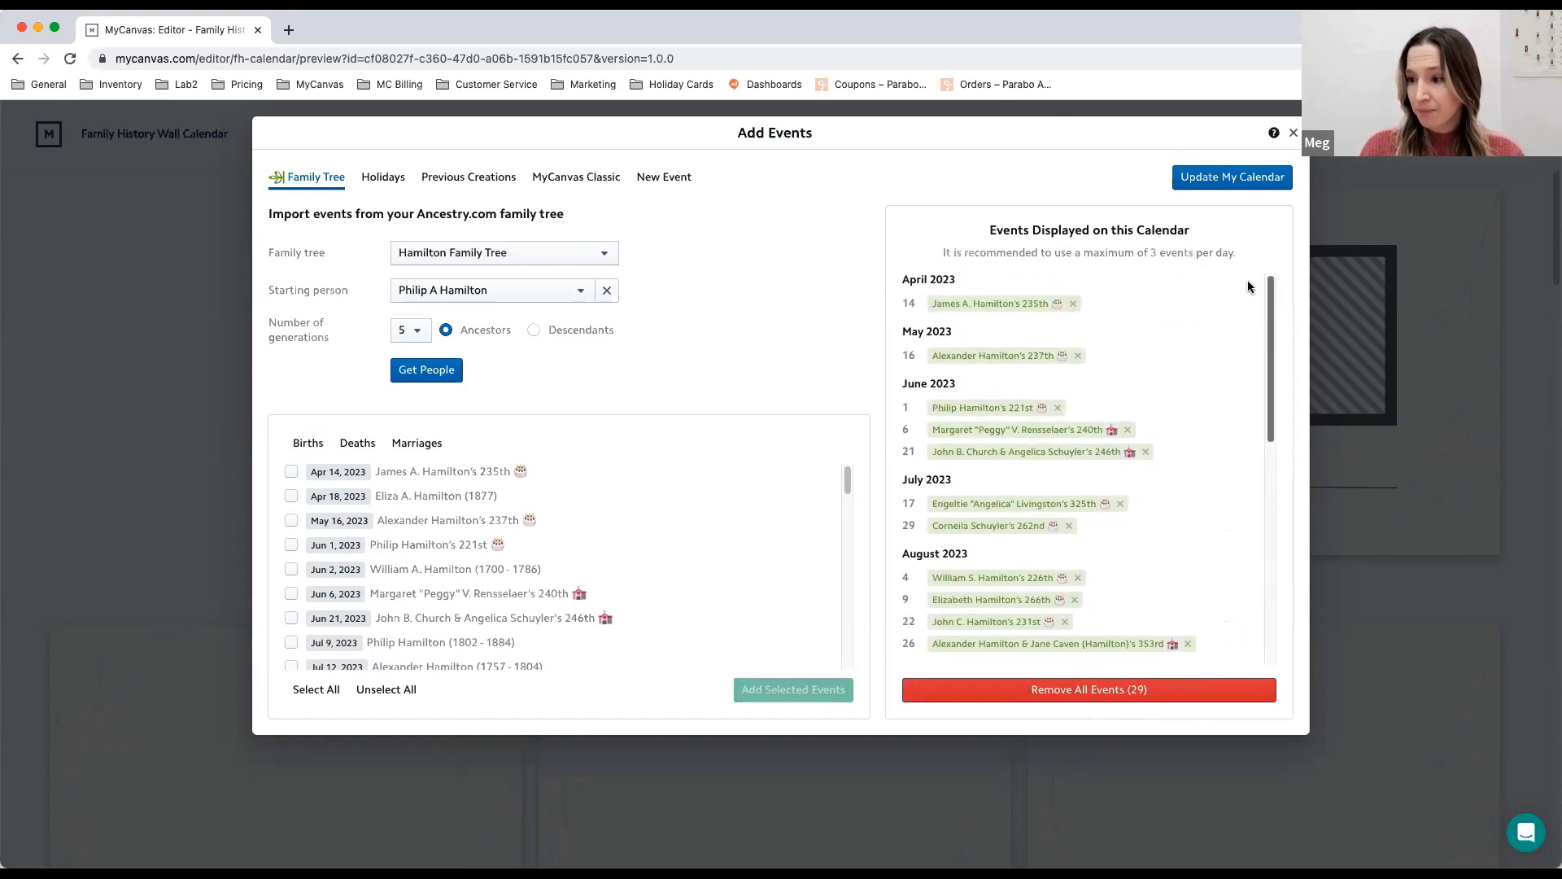
- Add the United States national holidays Independence Day, Thanksgiving Day and Christmas Day to the calendar
click(385, 182)
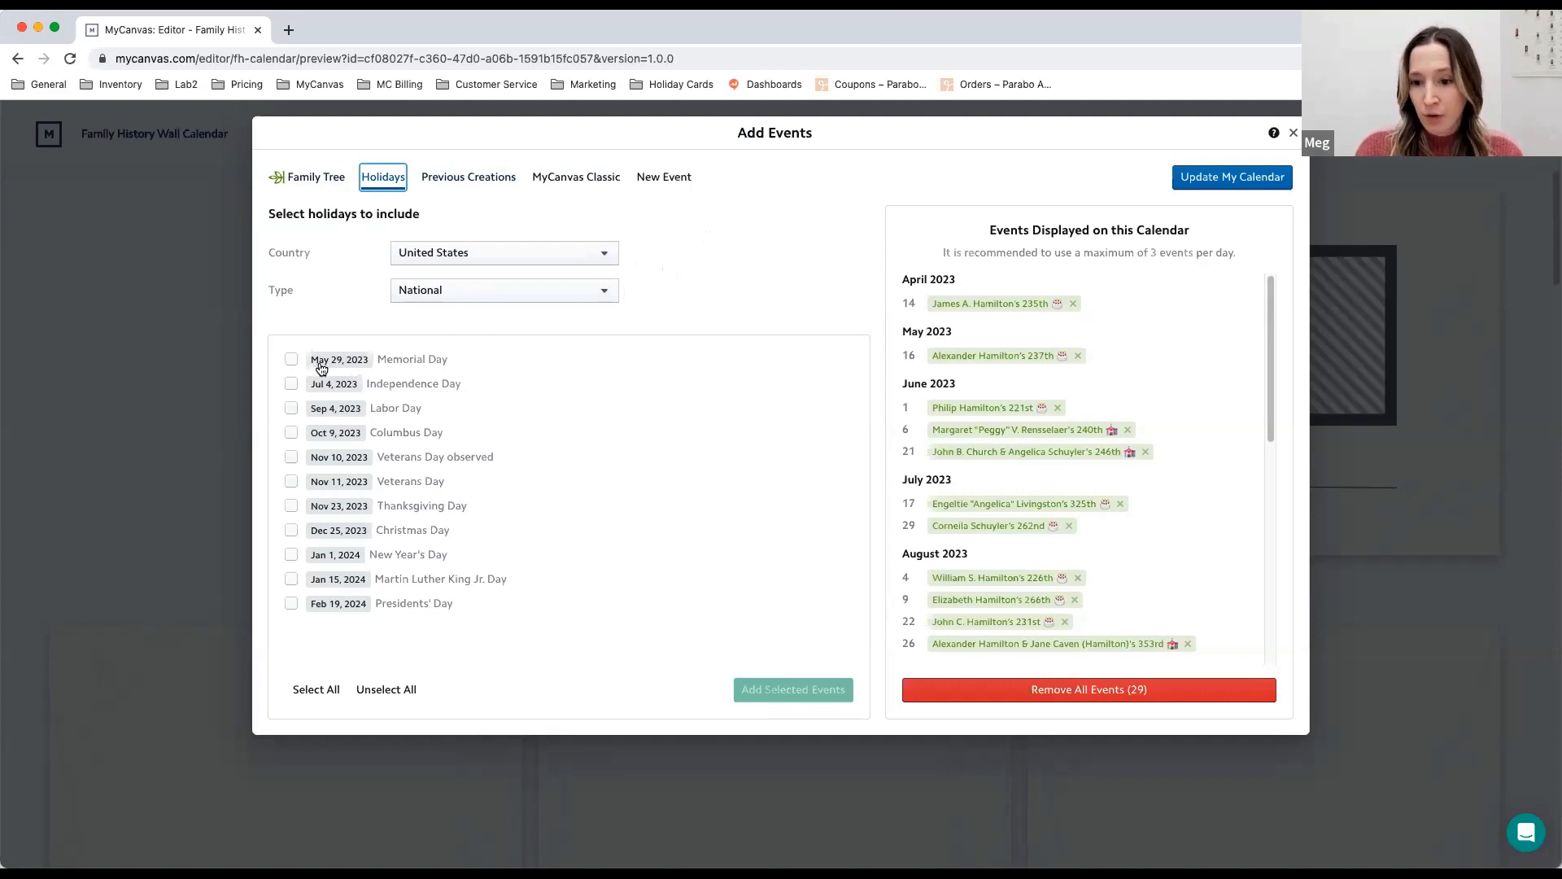
click(318, 690)
click(384, 690)
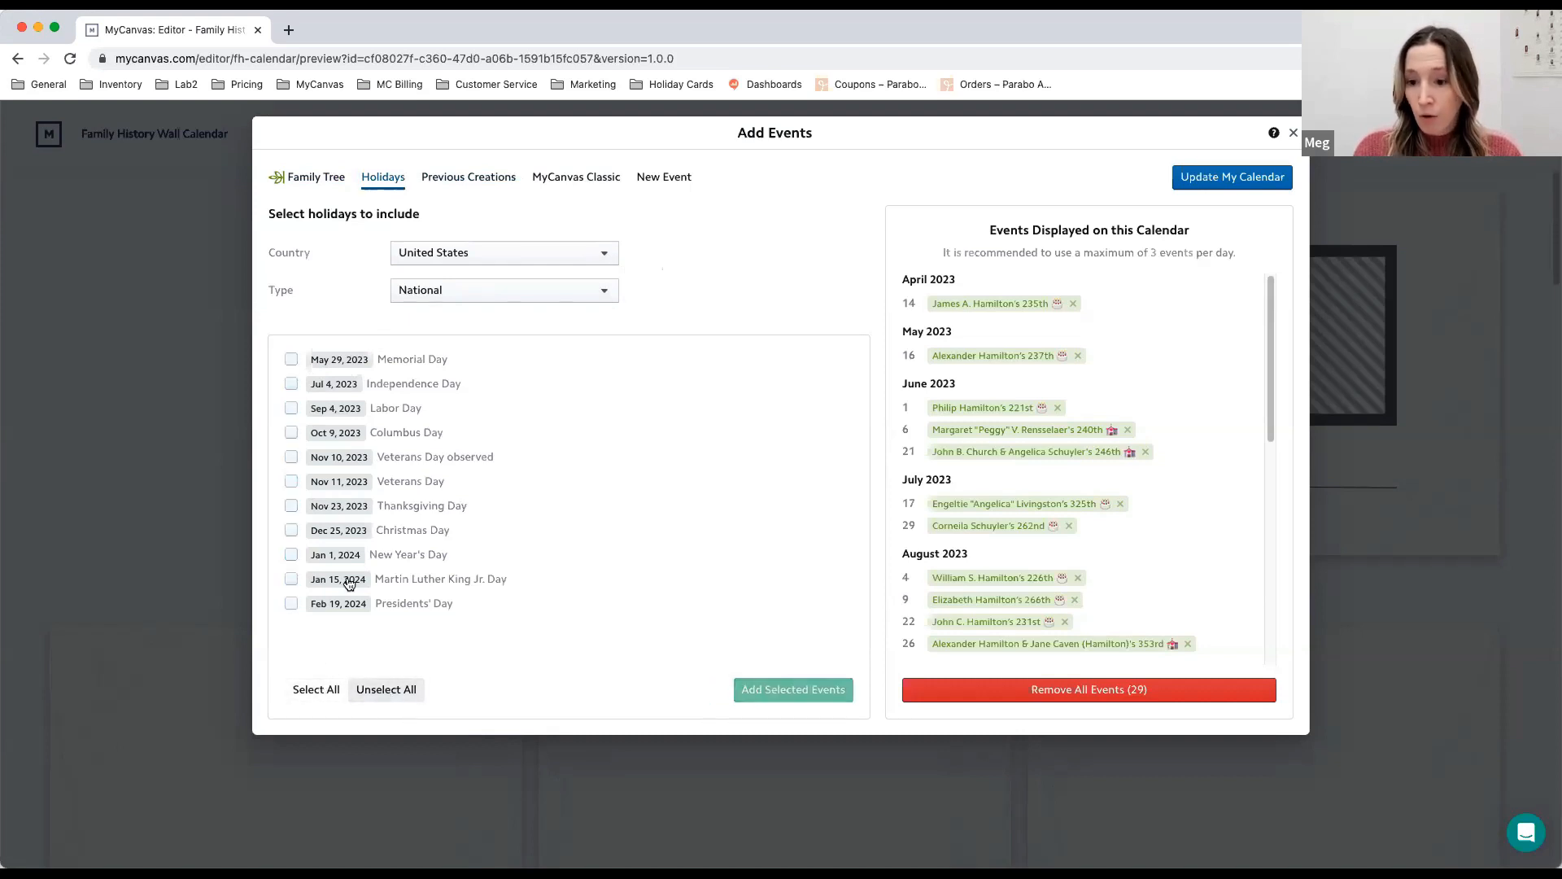
click(292, 384)
click(291, 506)
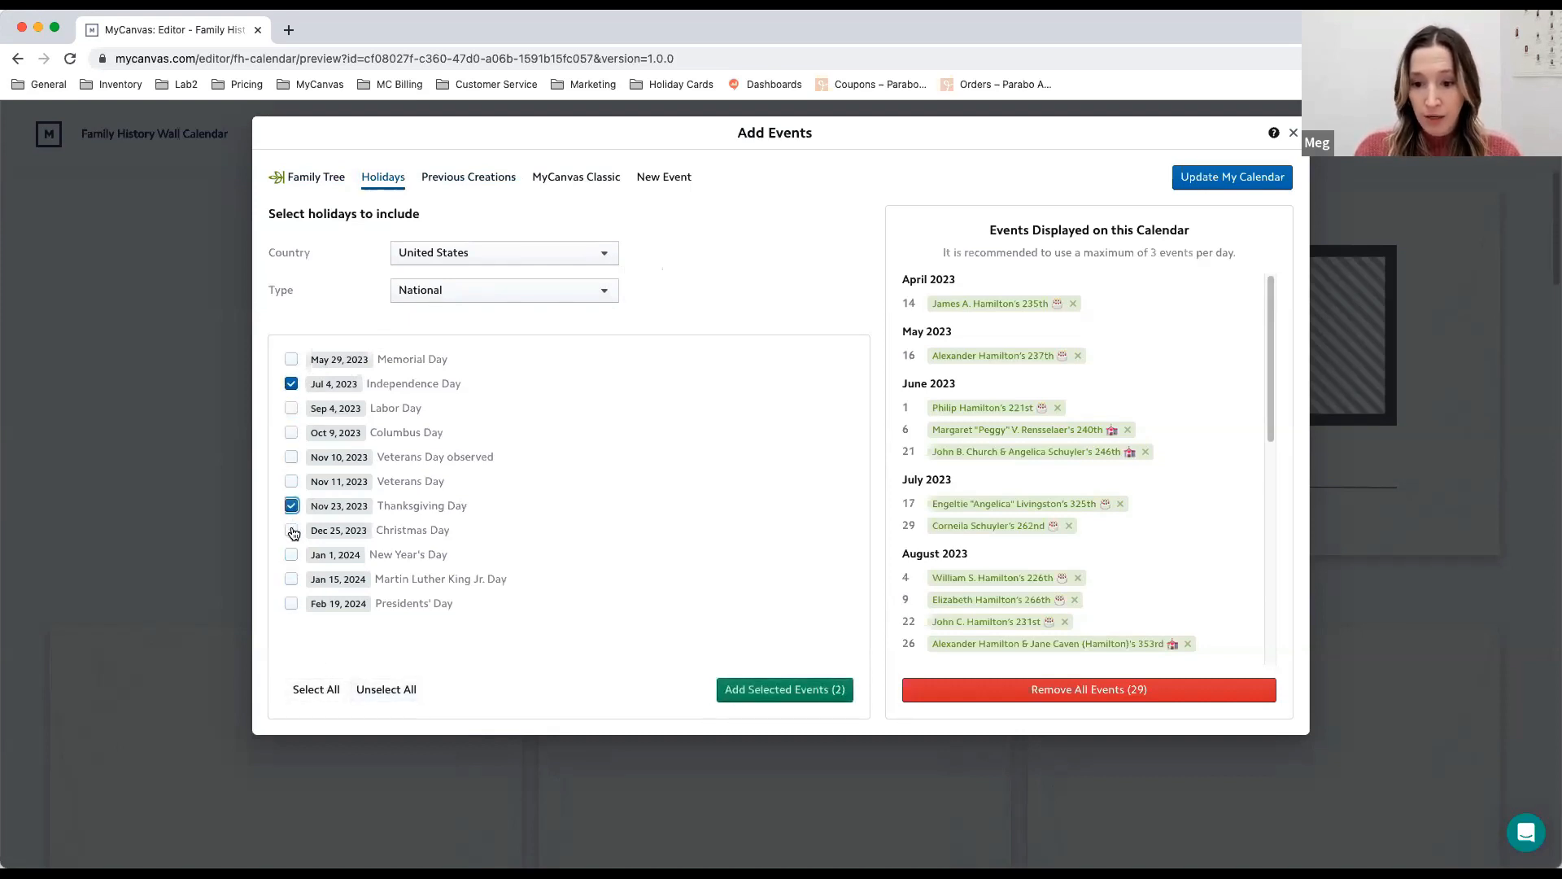
click(292, 531)
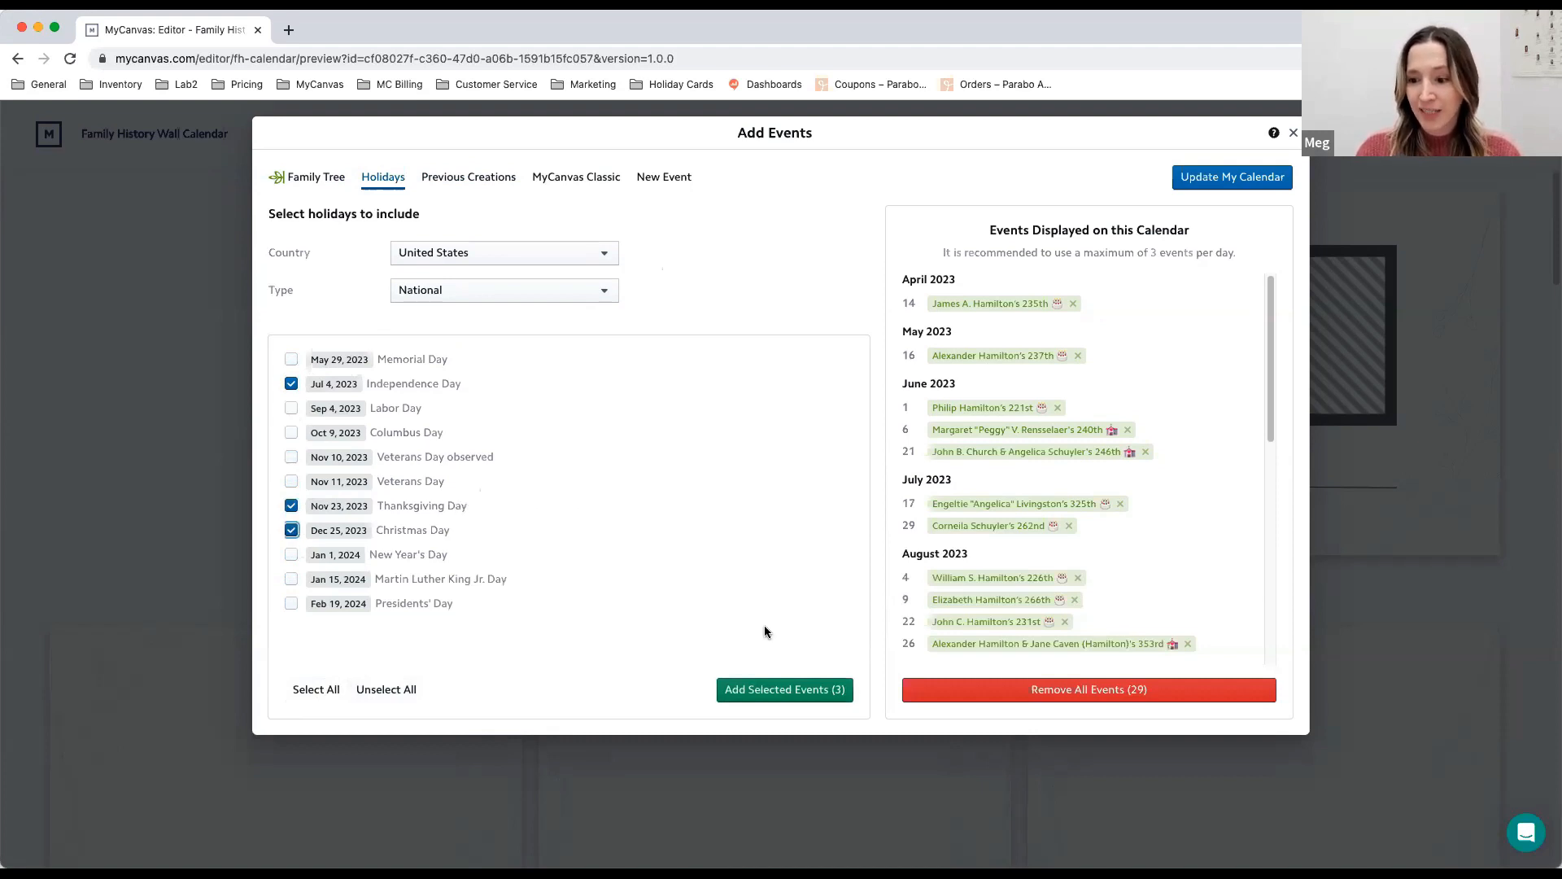
click(810, 696)
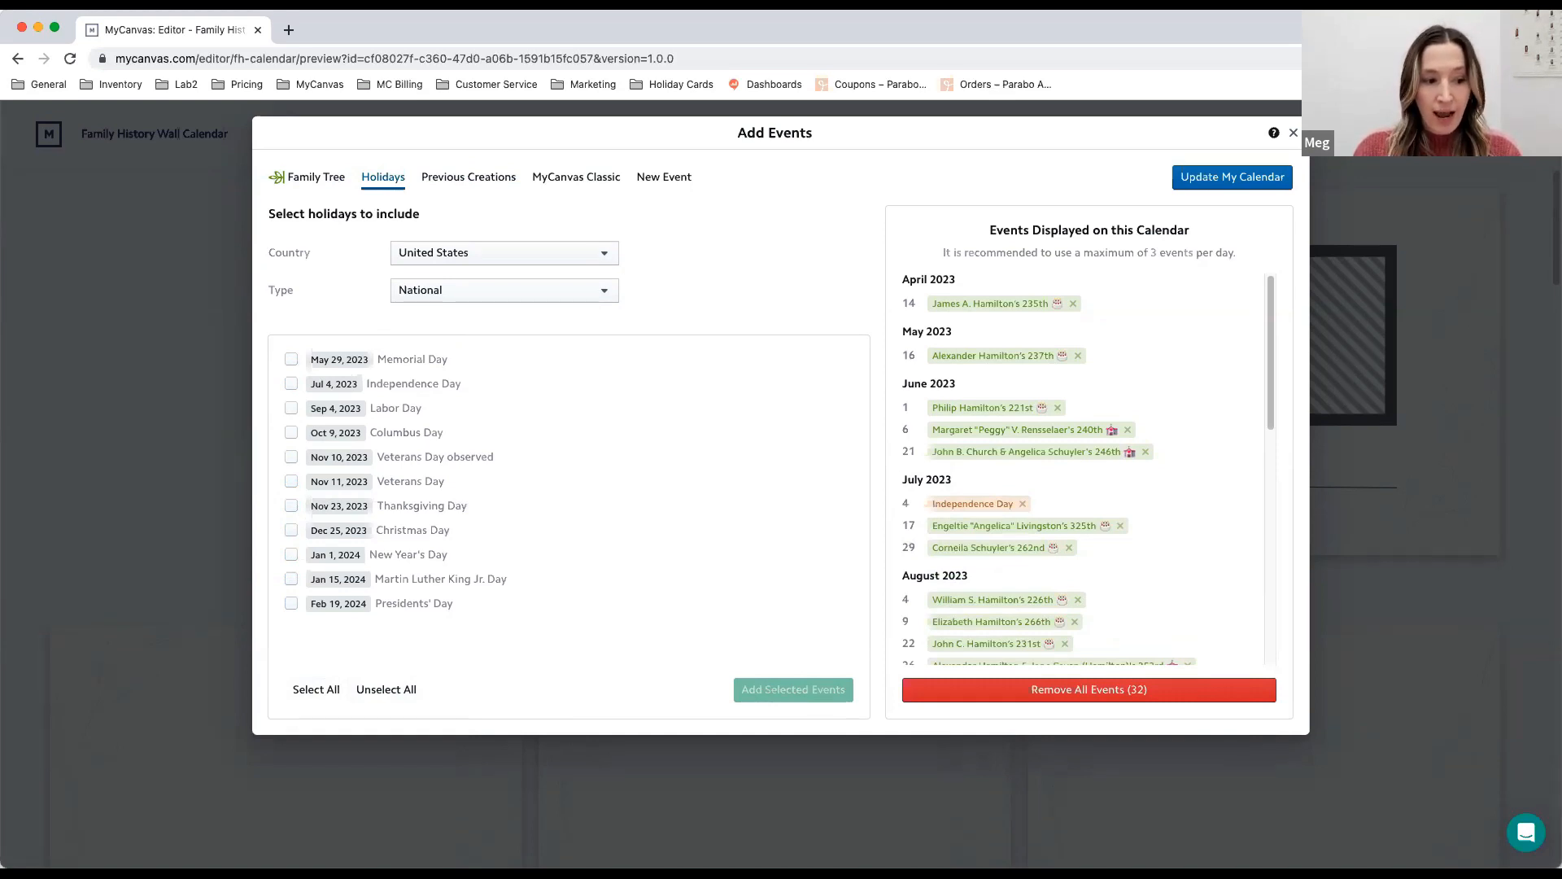
- Add the April 14 birthday event from the previous creation ordered on Jan 13, 2023, and check the calendar's event list
click(506, 184)
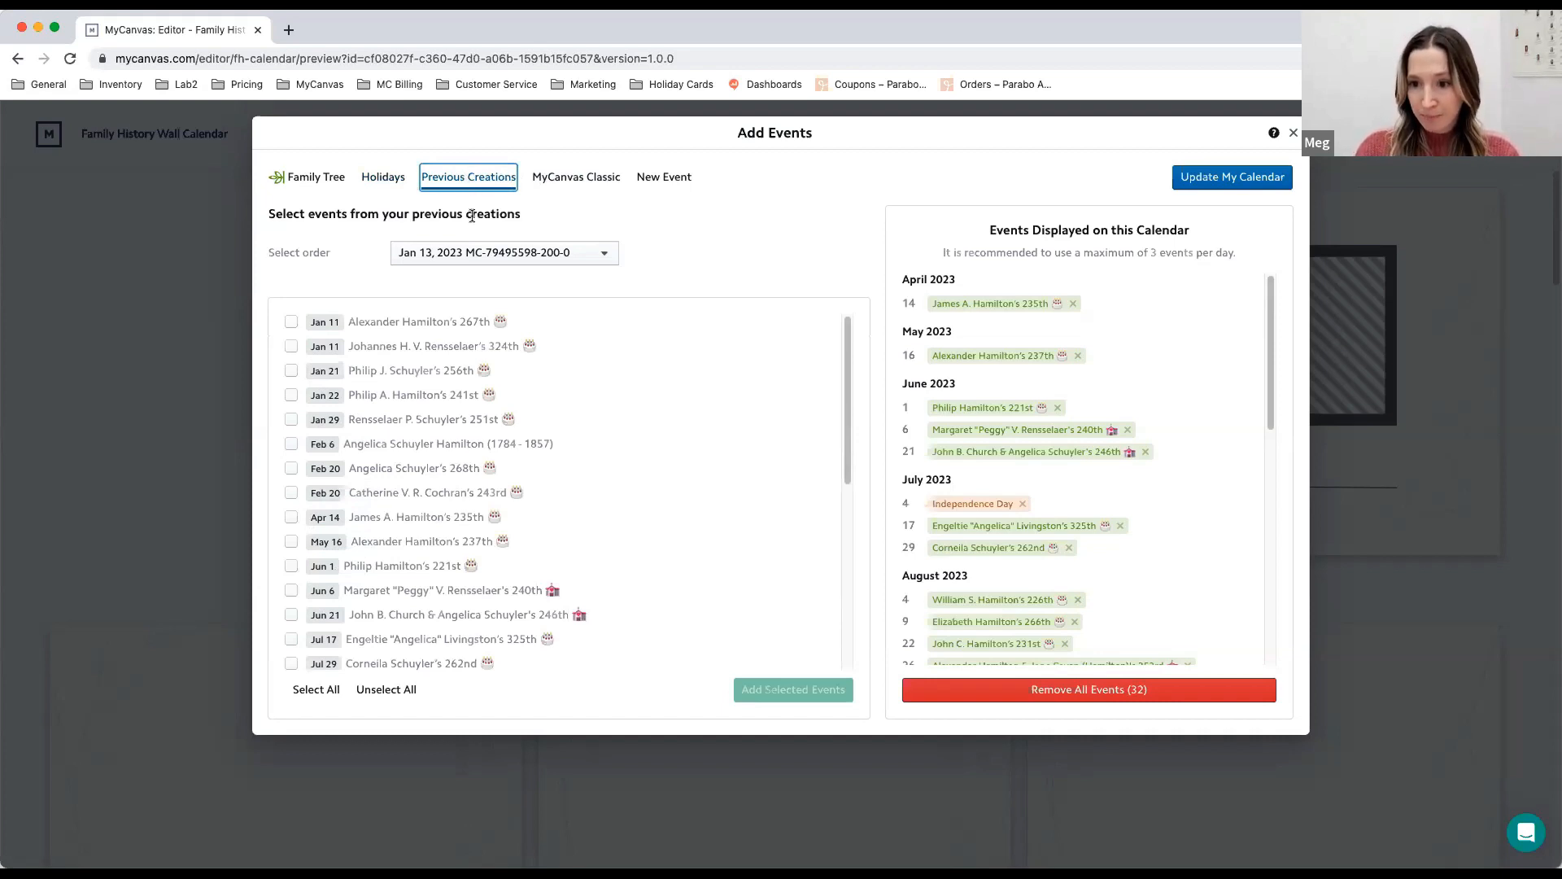
click(472, 255)
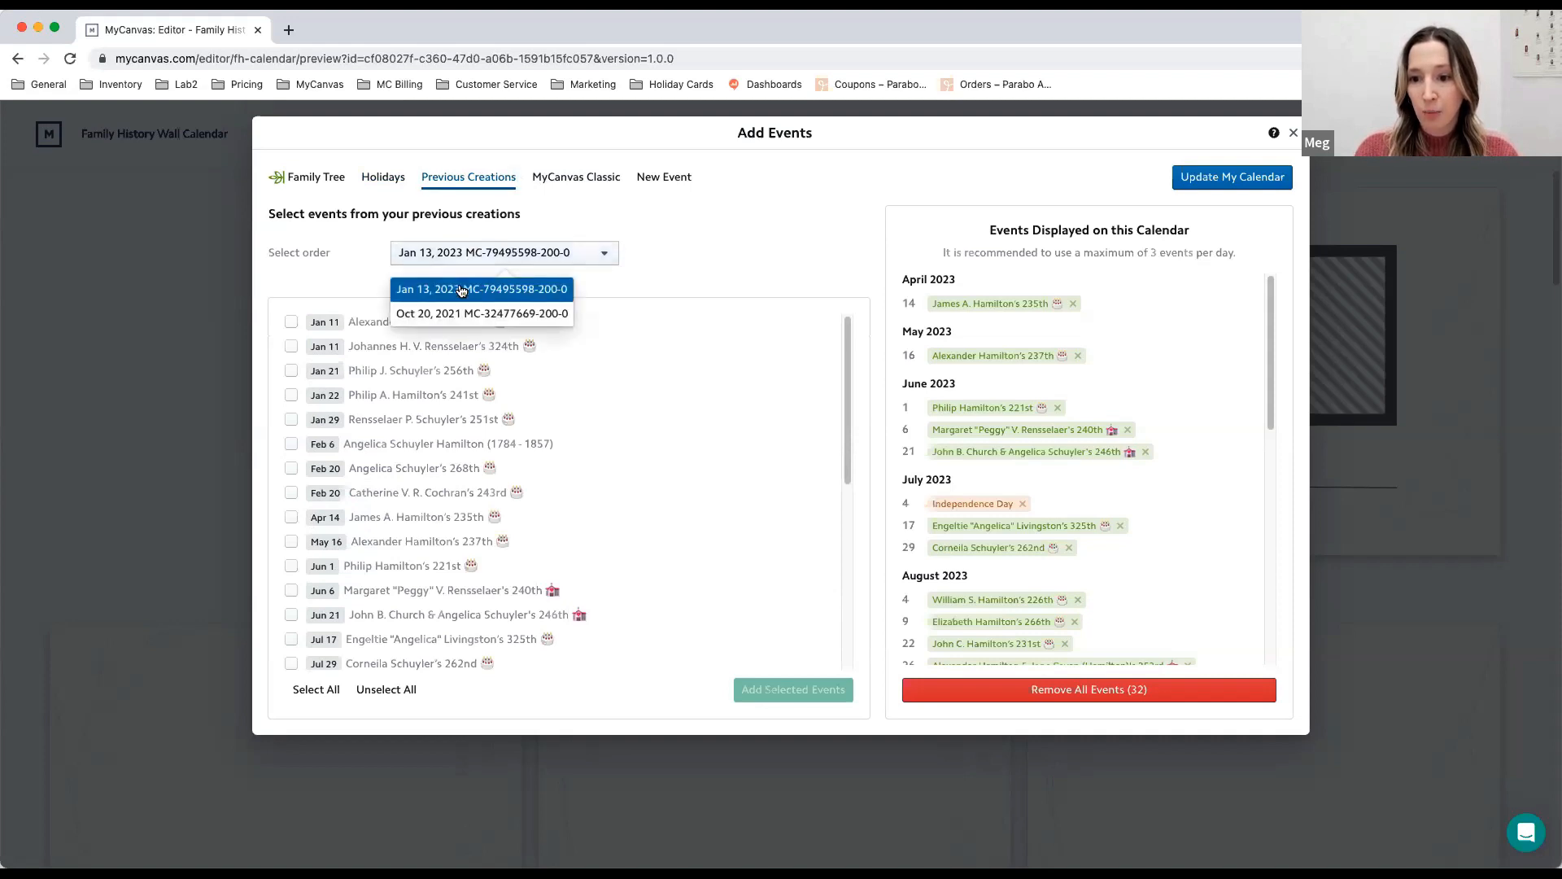
click(457, 294)
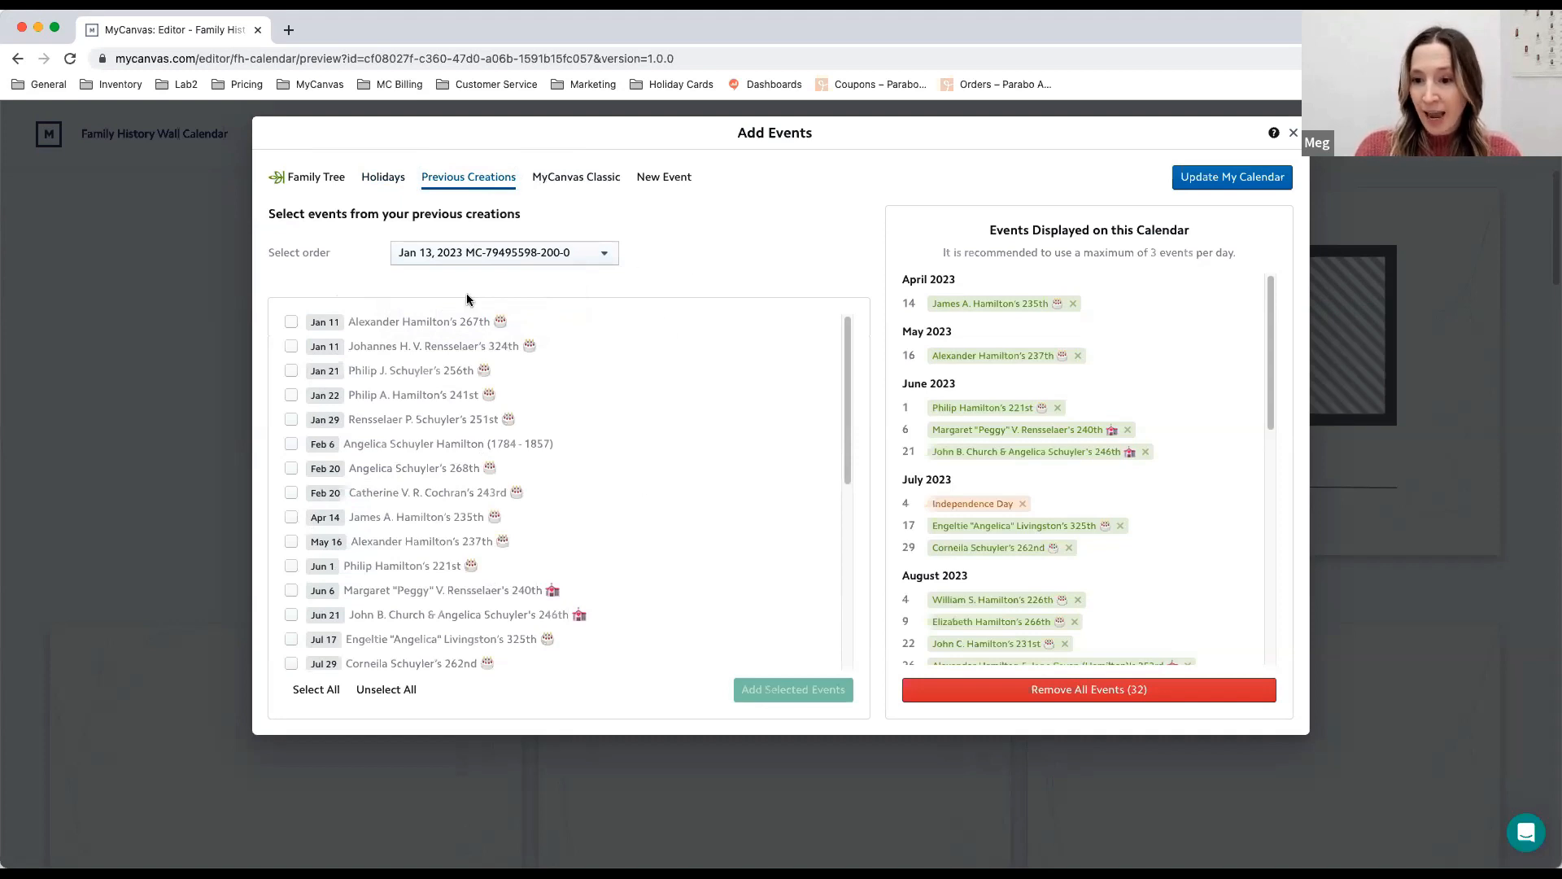
click(293, 322)
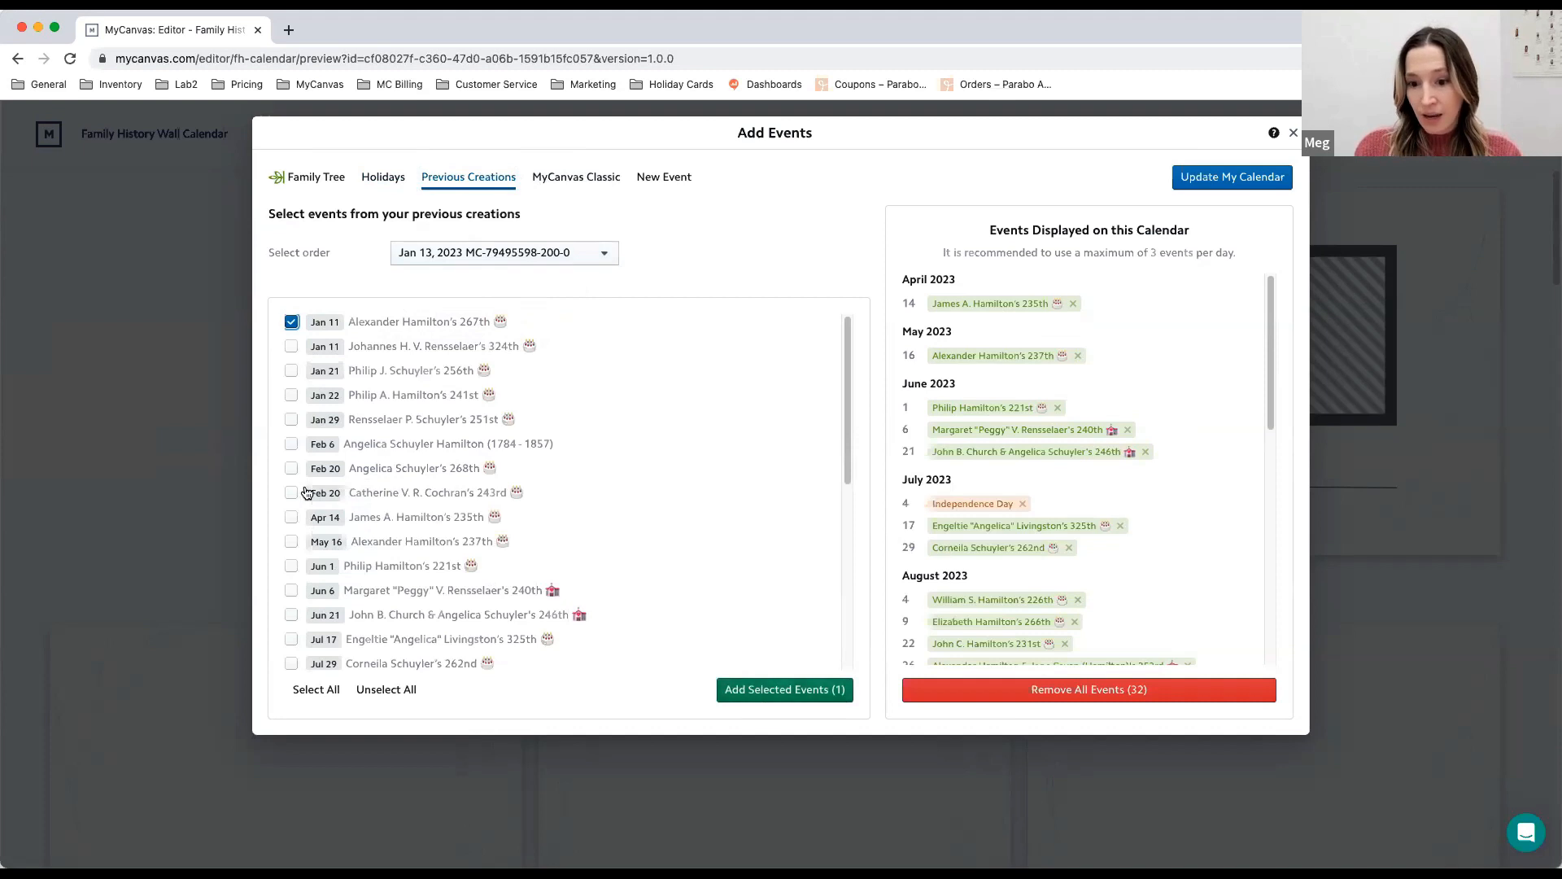
click(292, 517)
click(291, 323)
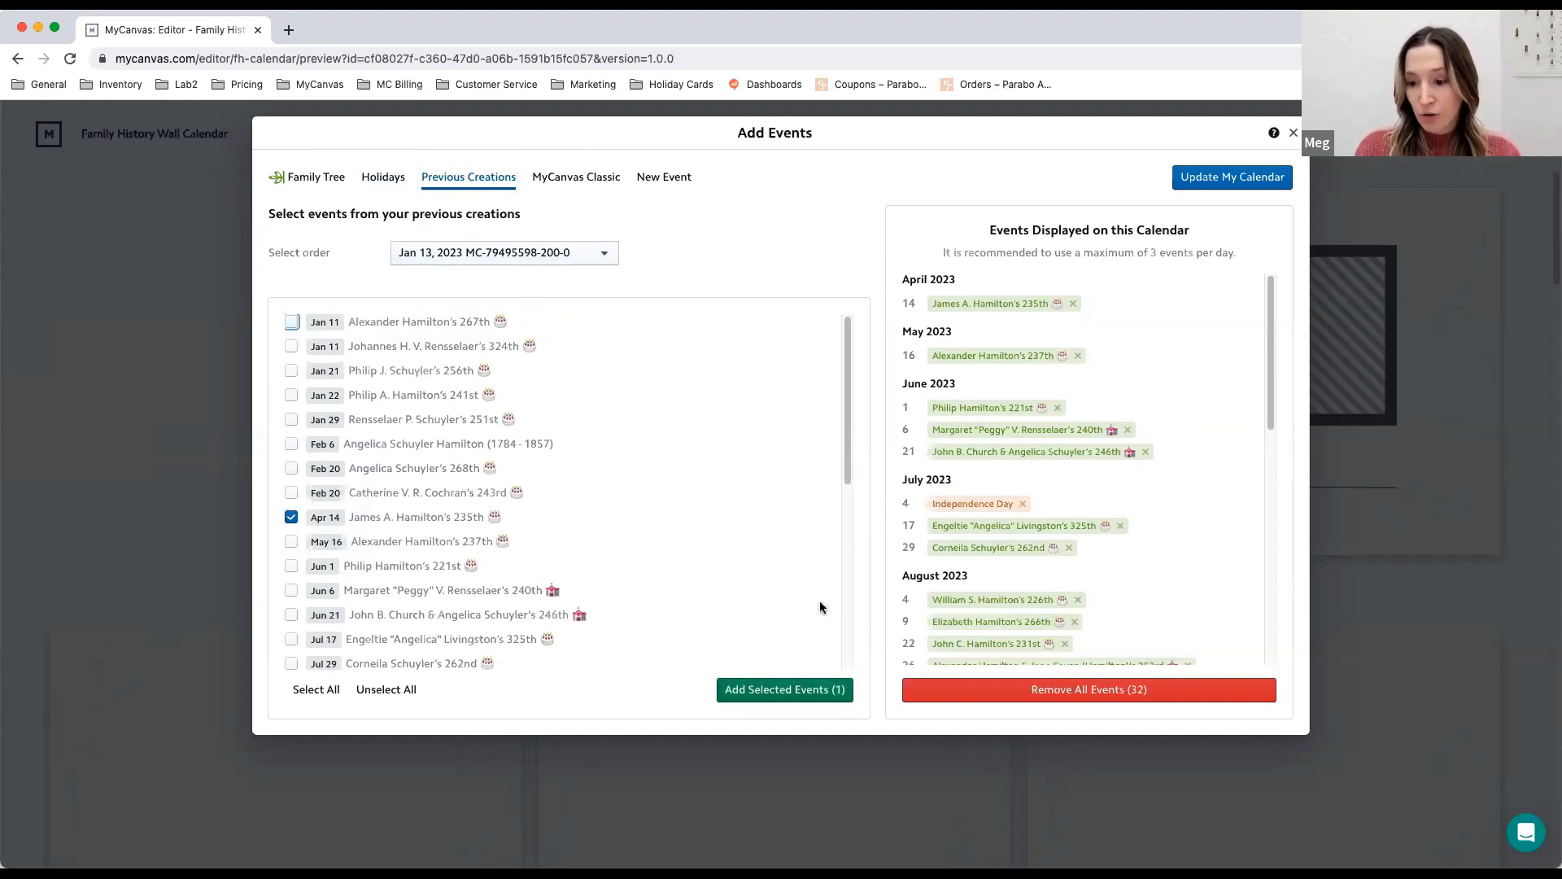
click(822, 691)
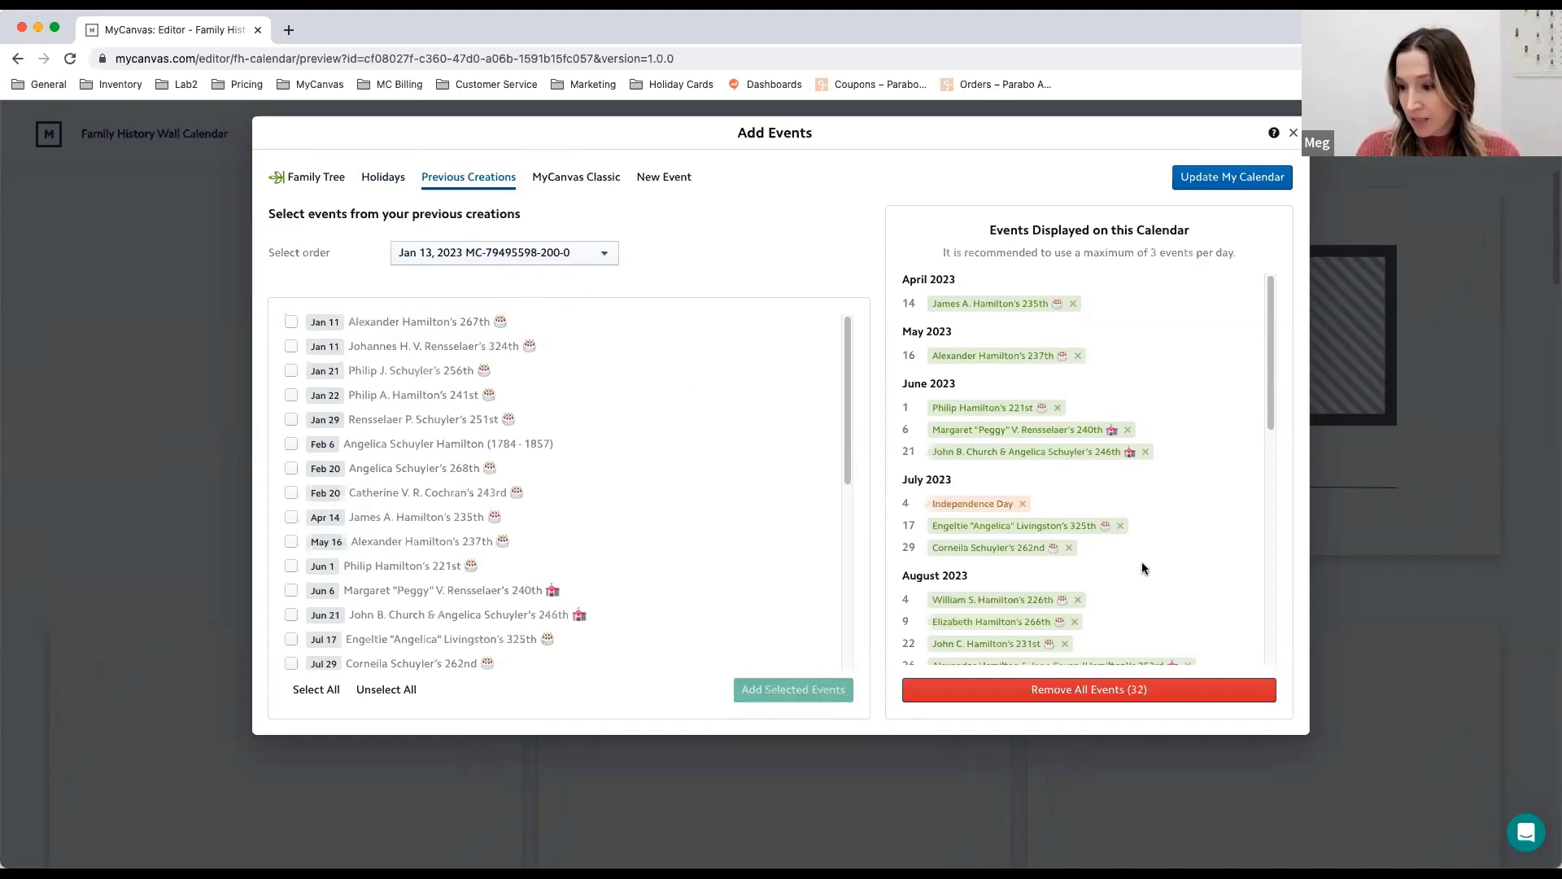
scroll(1135, 569, down, 3)
scroll(1127, 565, down, 5)
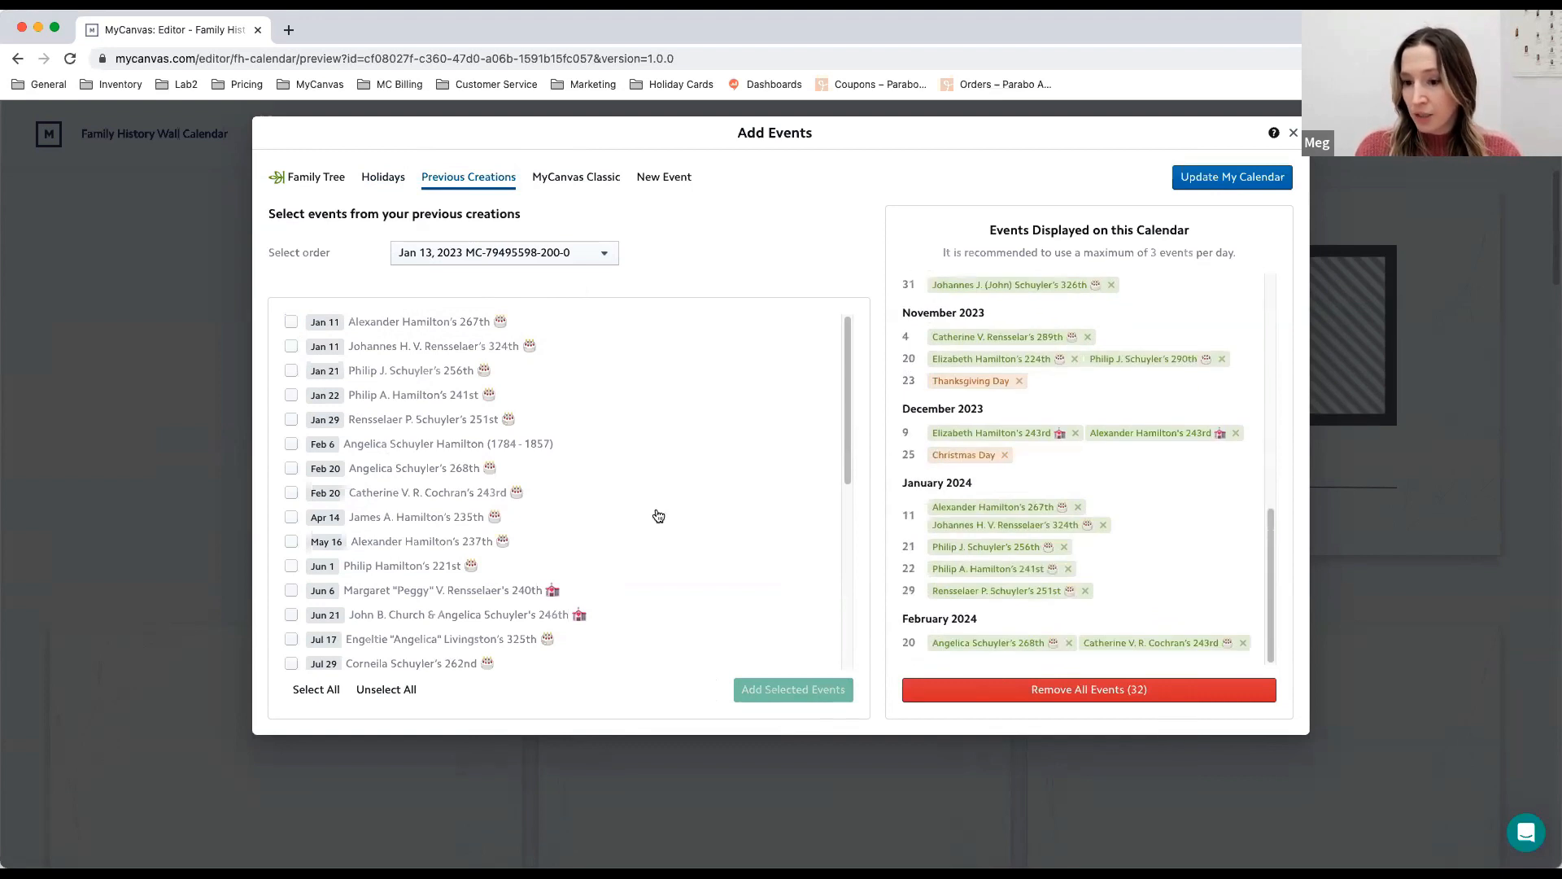
scroll(1123, 451, up, 10)
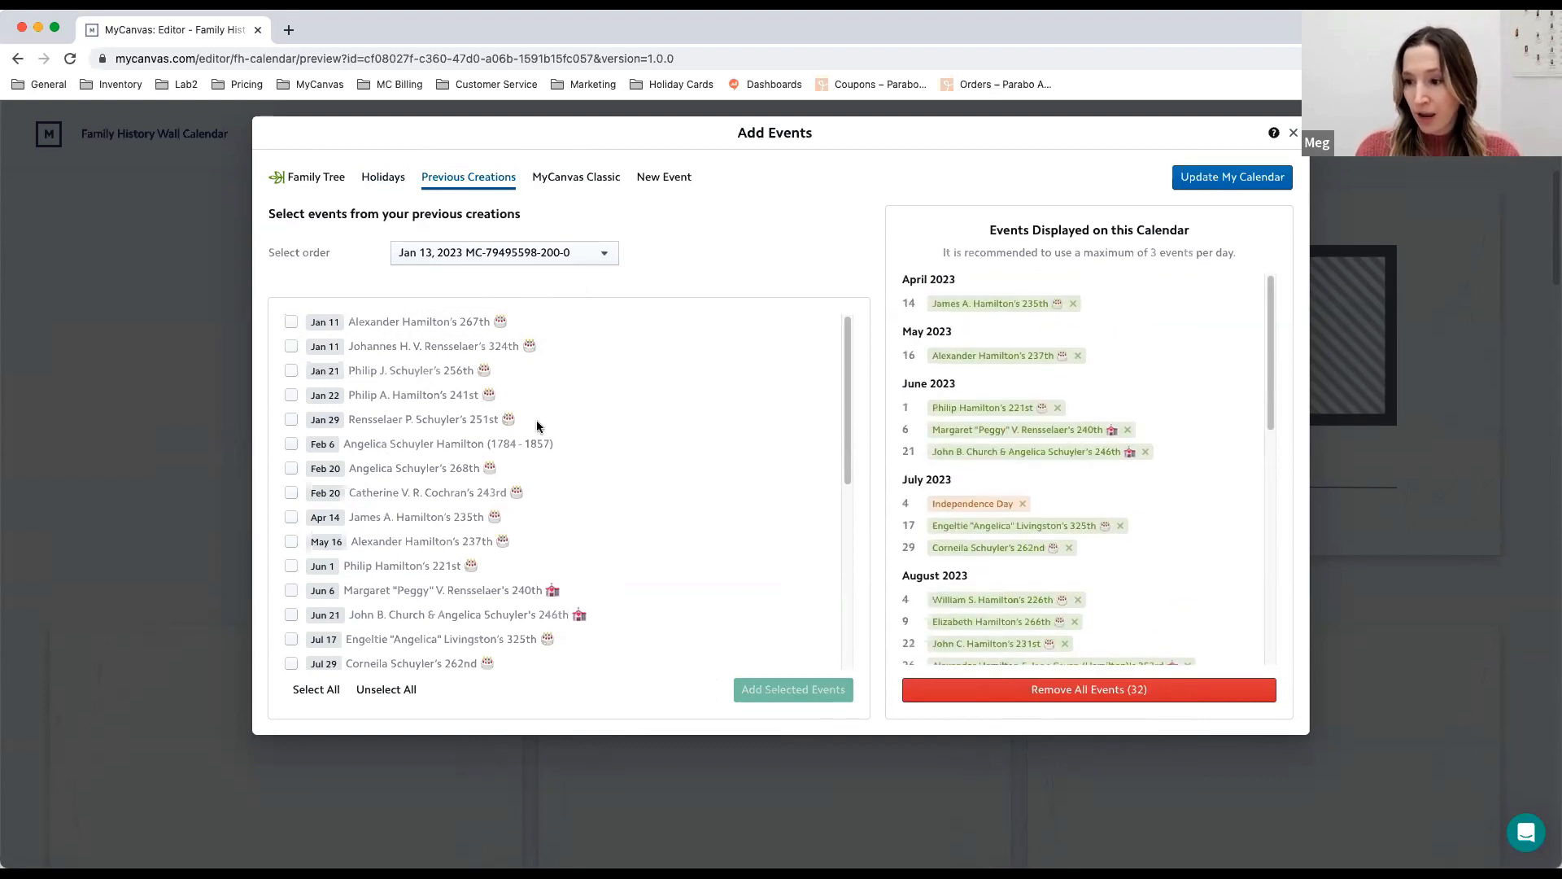
- Add a custom event described as "Trip to Disney World!" on April 12, 2023
click(662, 181)
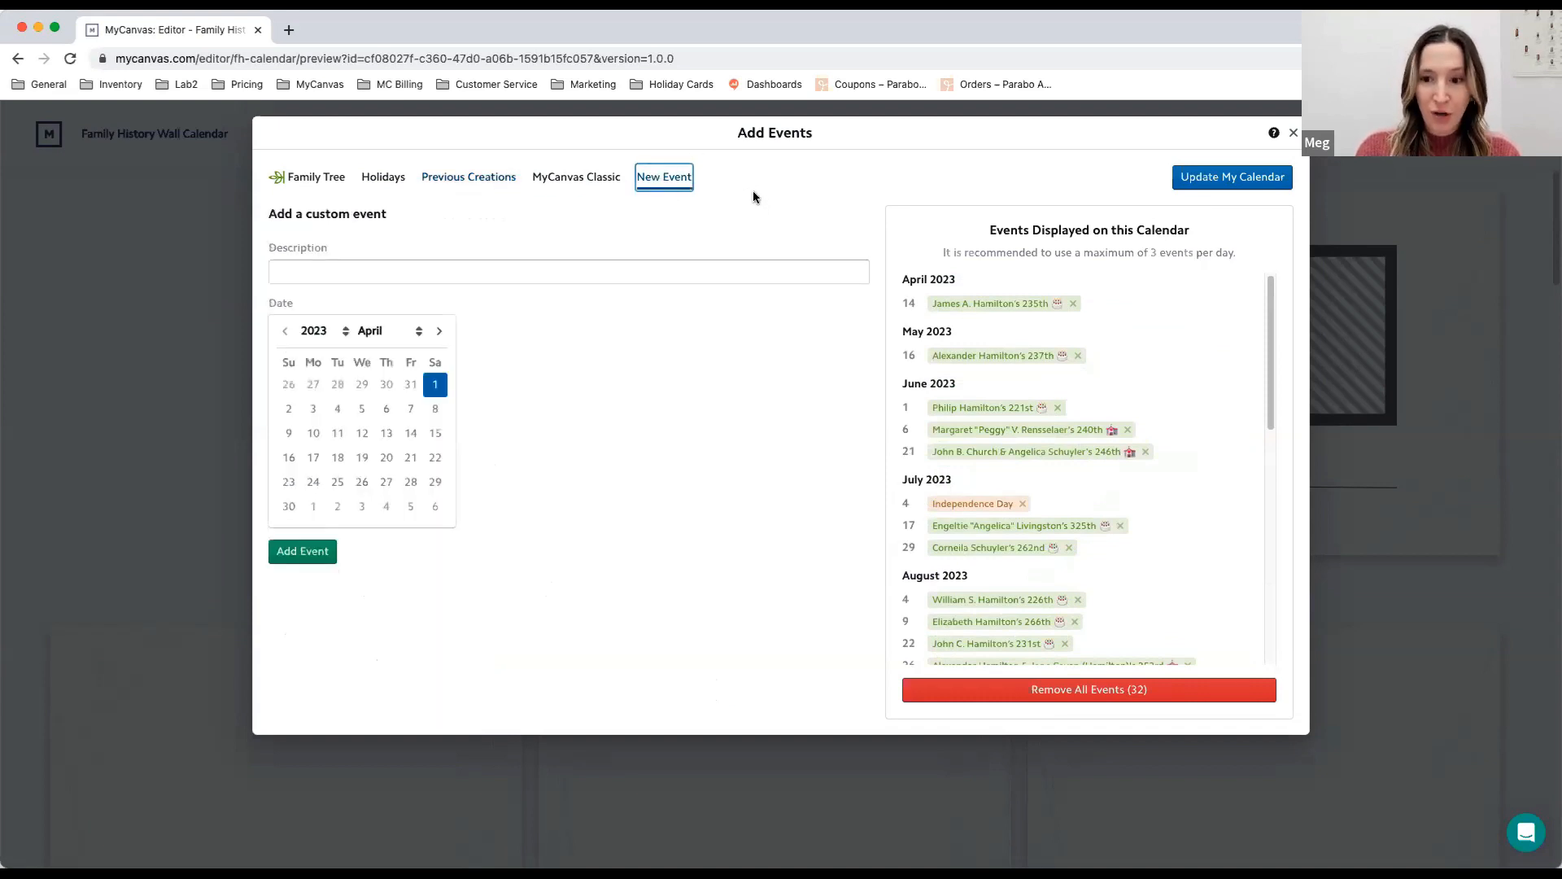
click(752, 270)
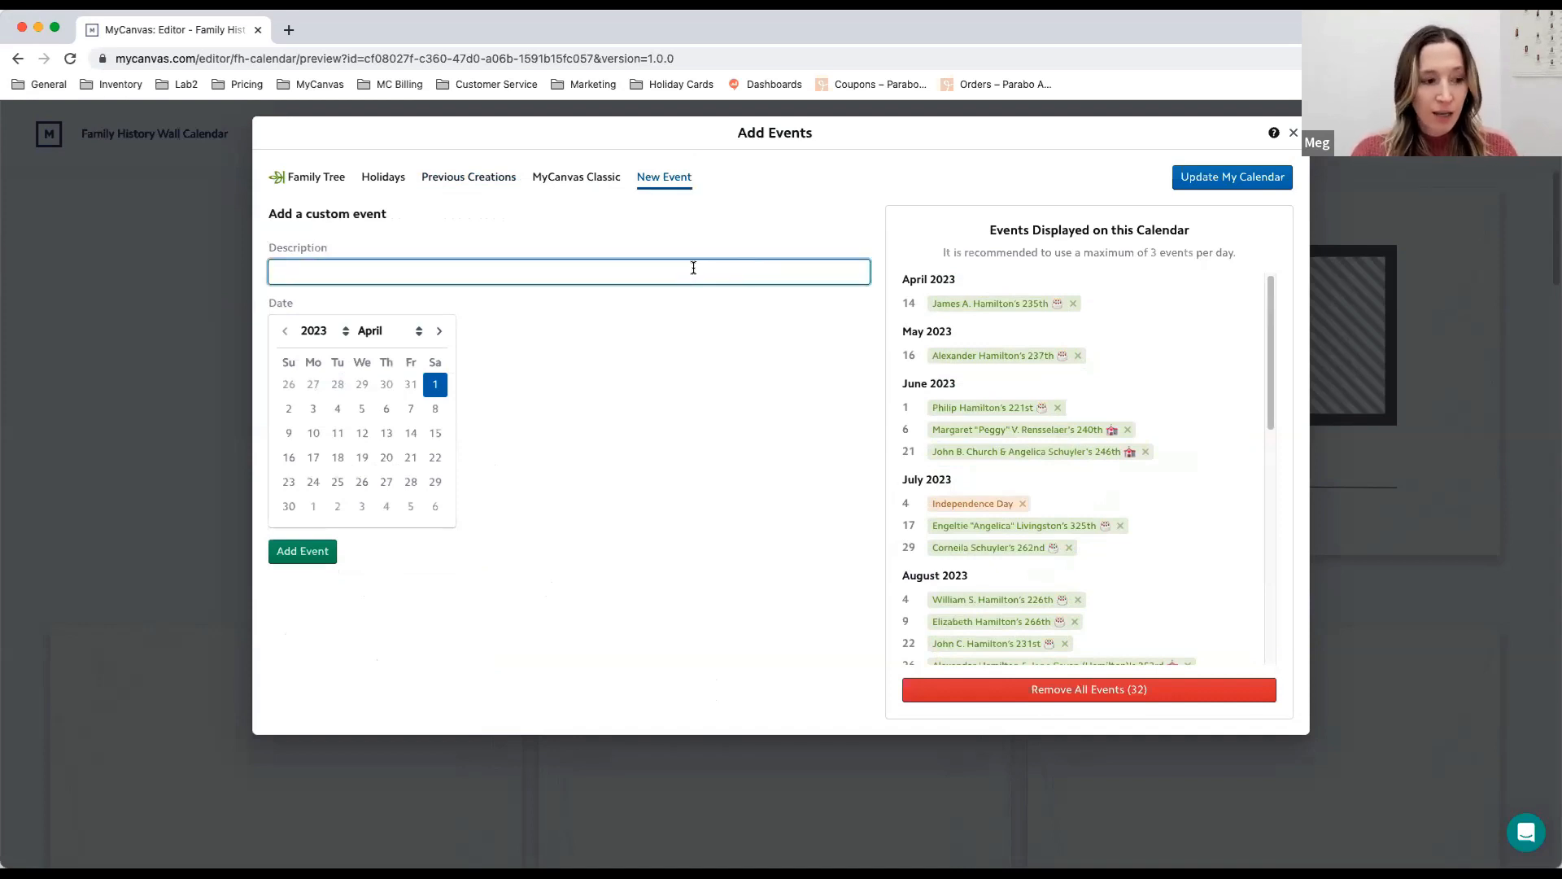
text(T)
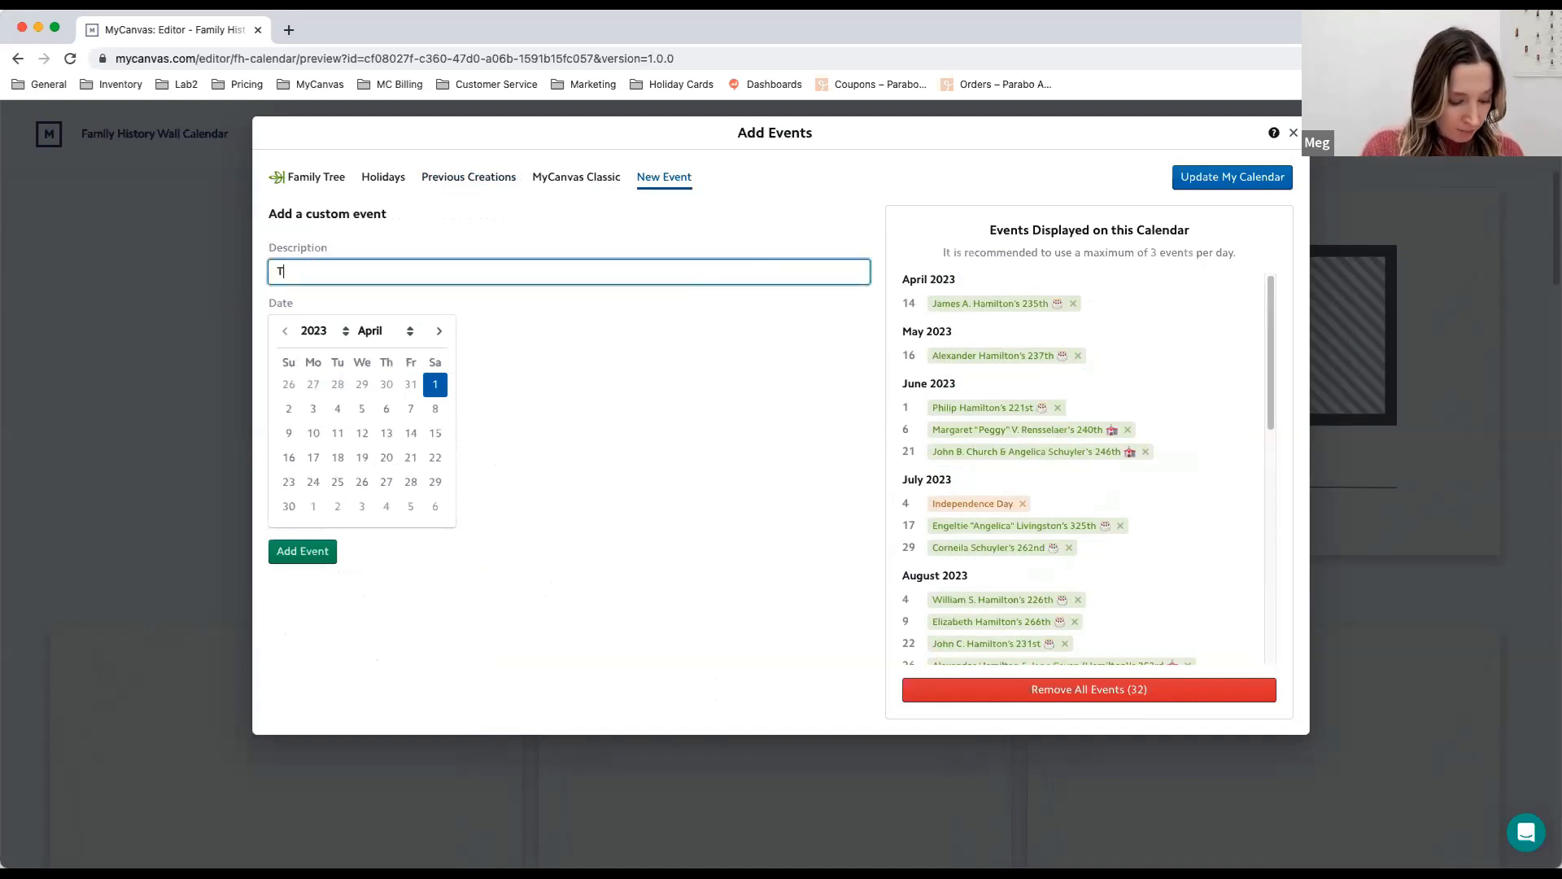
text(rip to Disney World!)
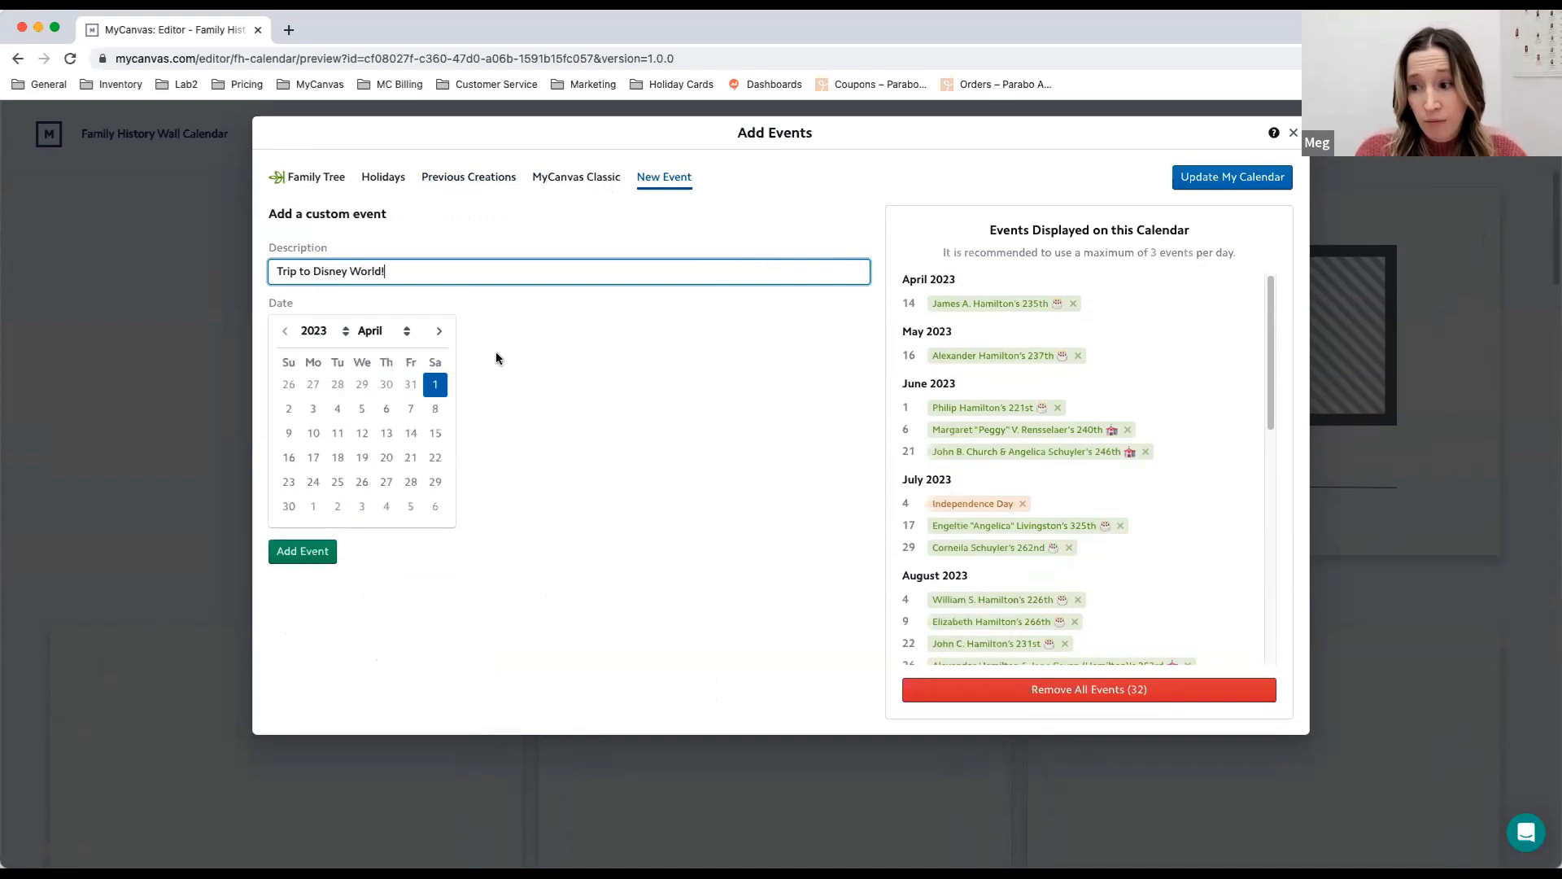
click(363, 437)
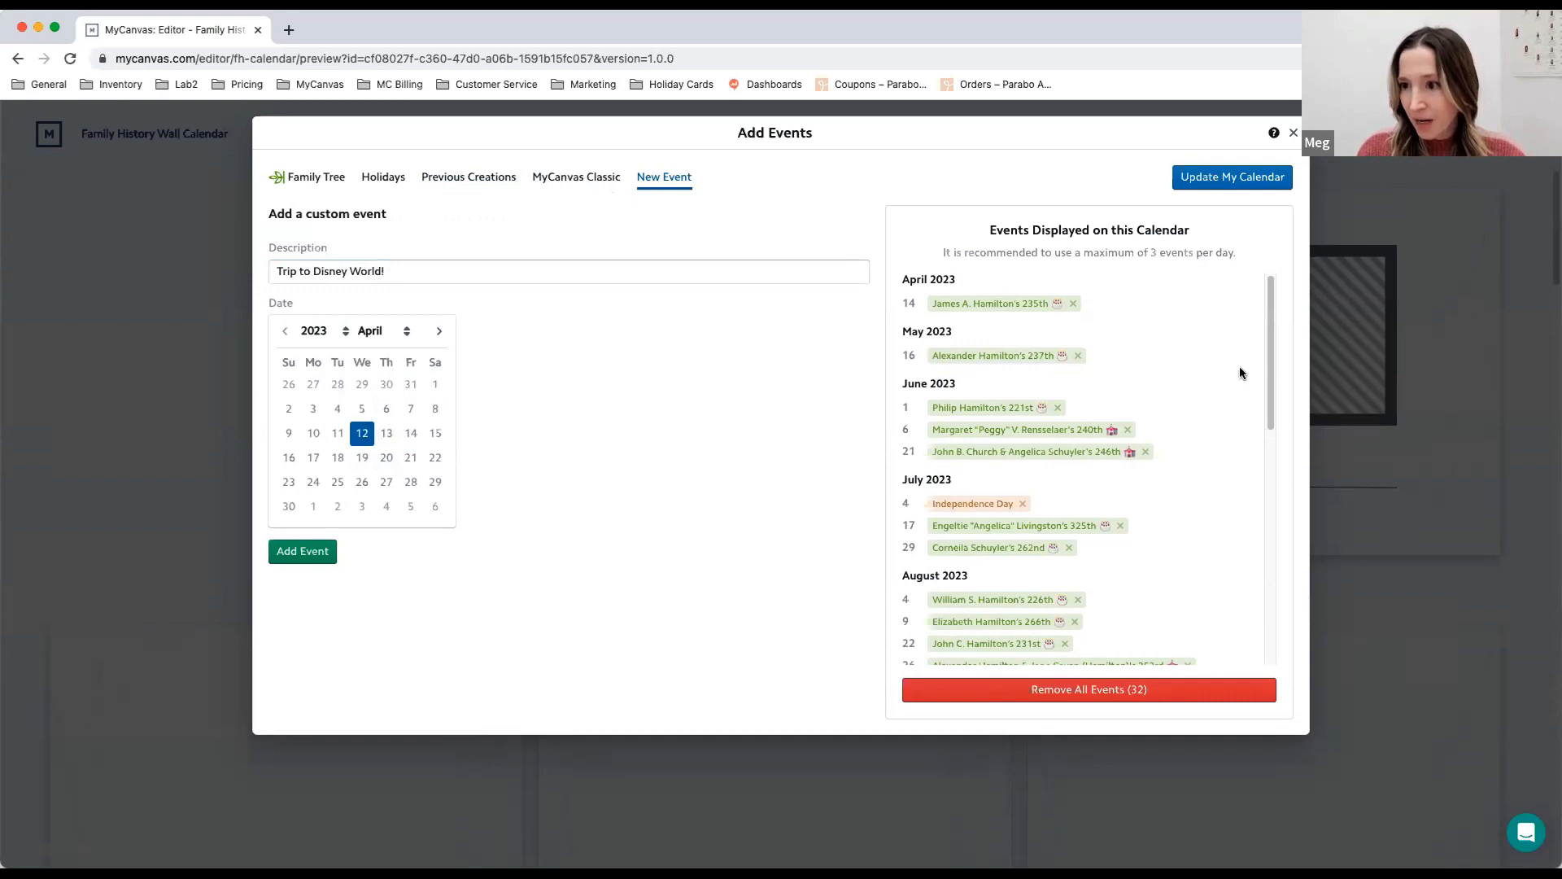
drag(1269, 339, 1237, 273)
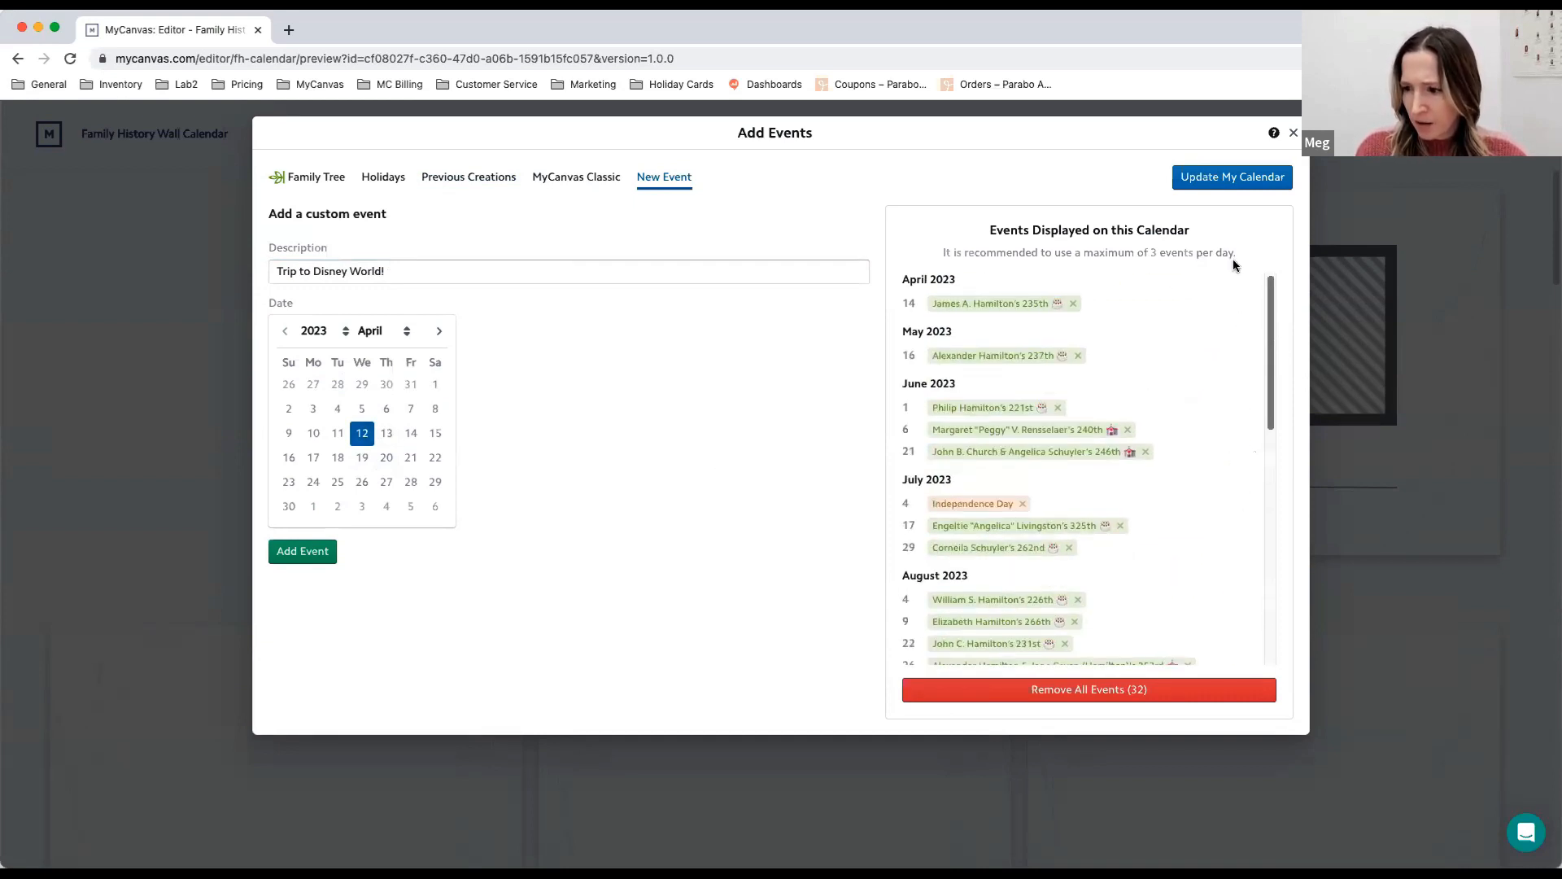
click(324, 557)
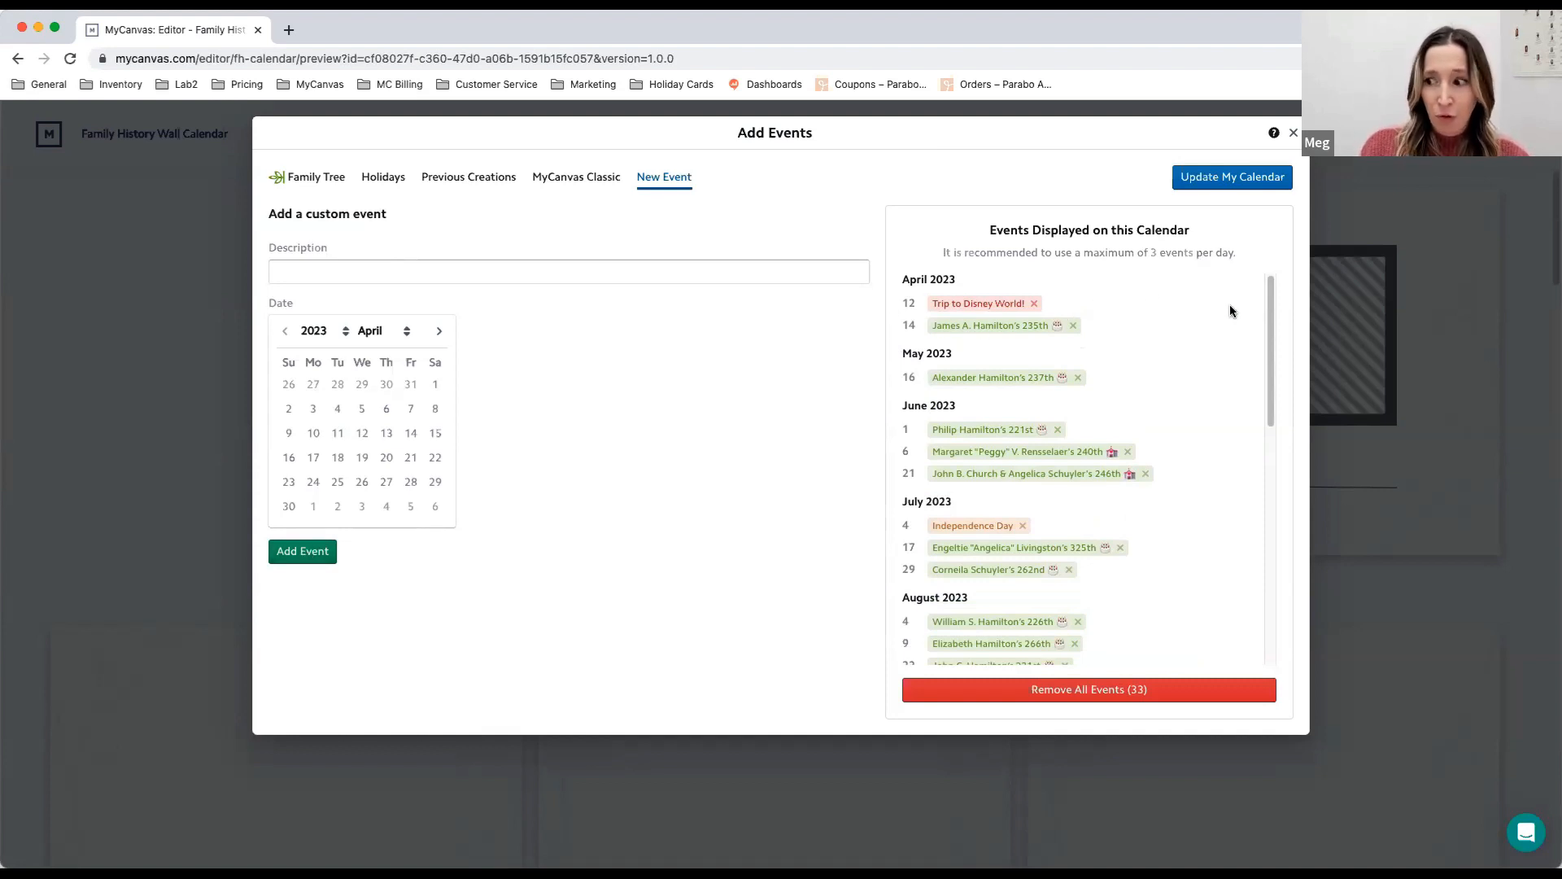
- Remove Alexander Hamilton's 267th birthday from January 11, 2024 and update the calendar with the current events
mouse_move(1273, 310)
mouse_down()
mouse_move(1276, 329)
mouse_move(1271, 293)
mouse_up()
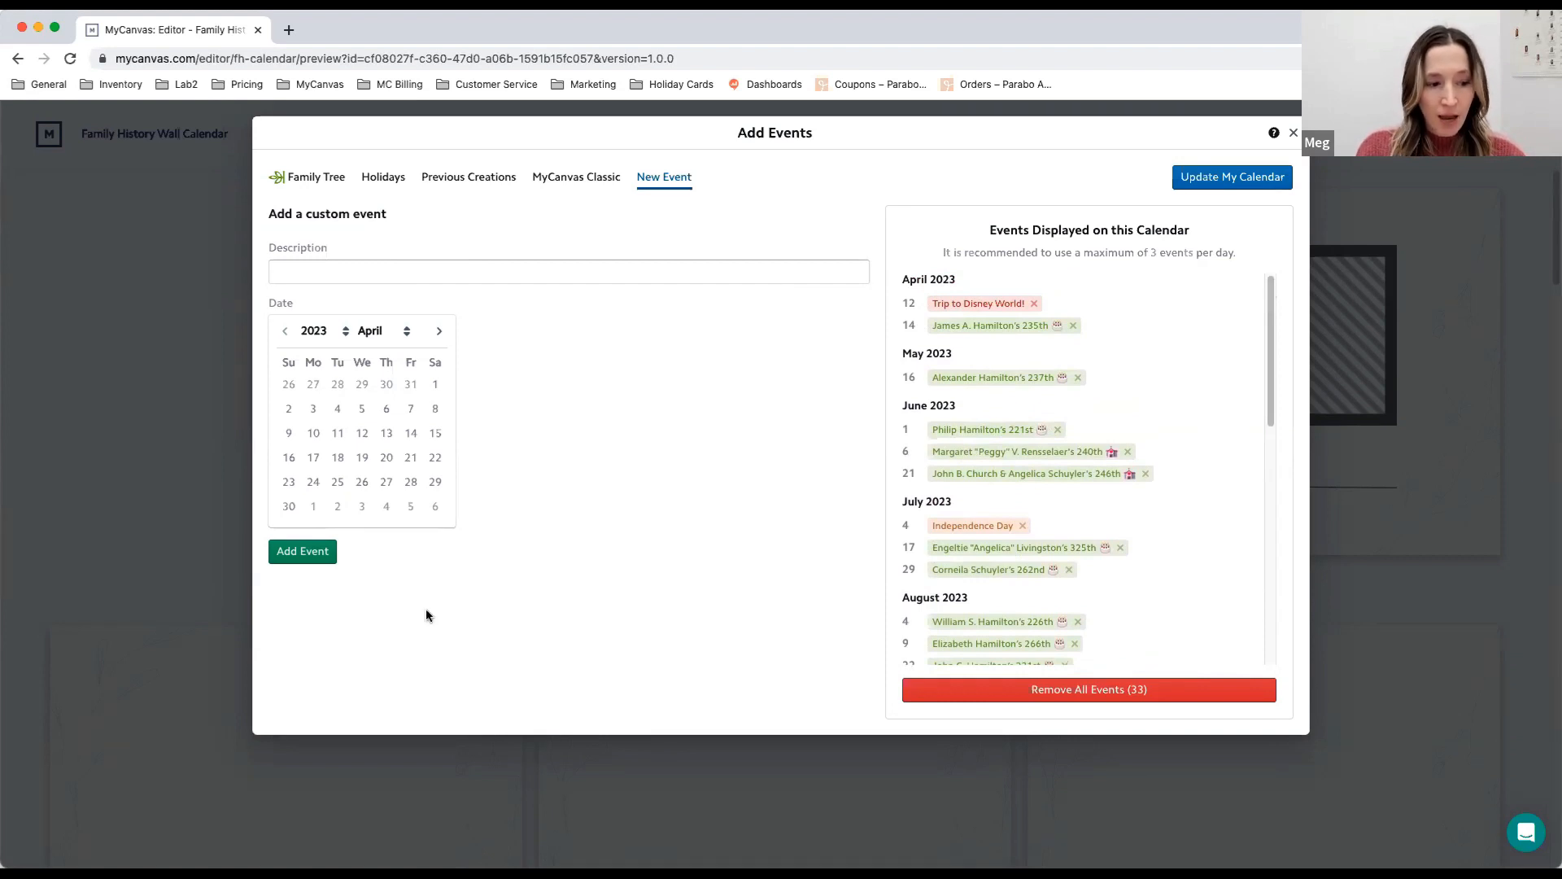
scroll(1201, 548, down, 2)
scroll(1200, 555, down, 6)
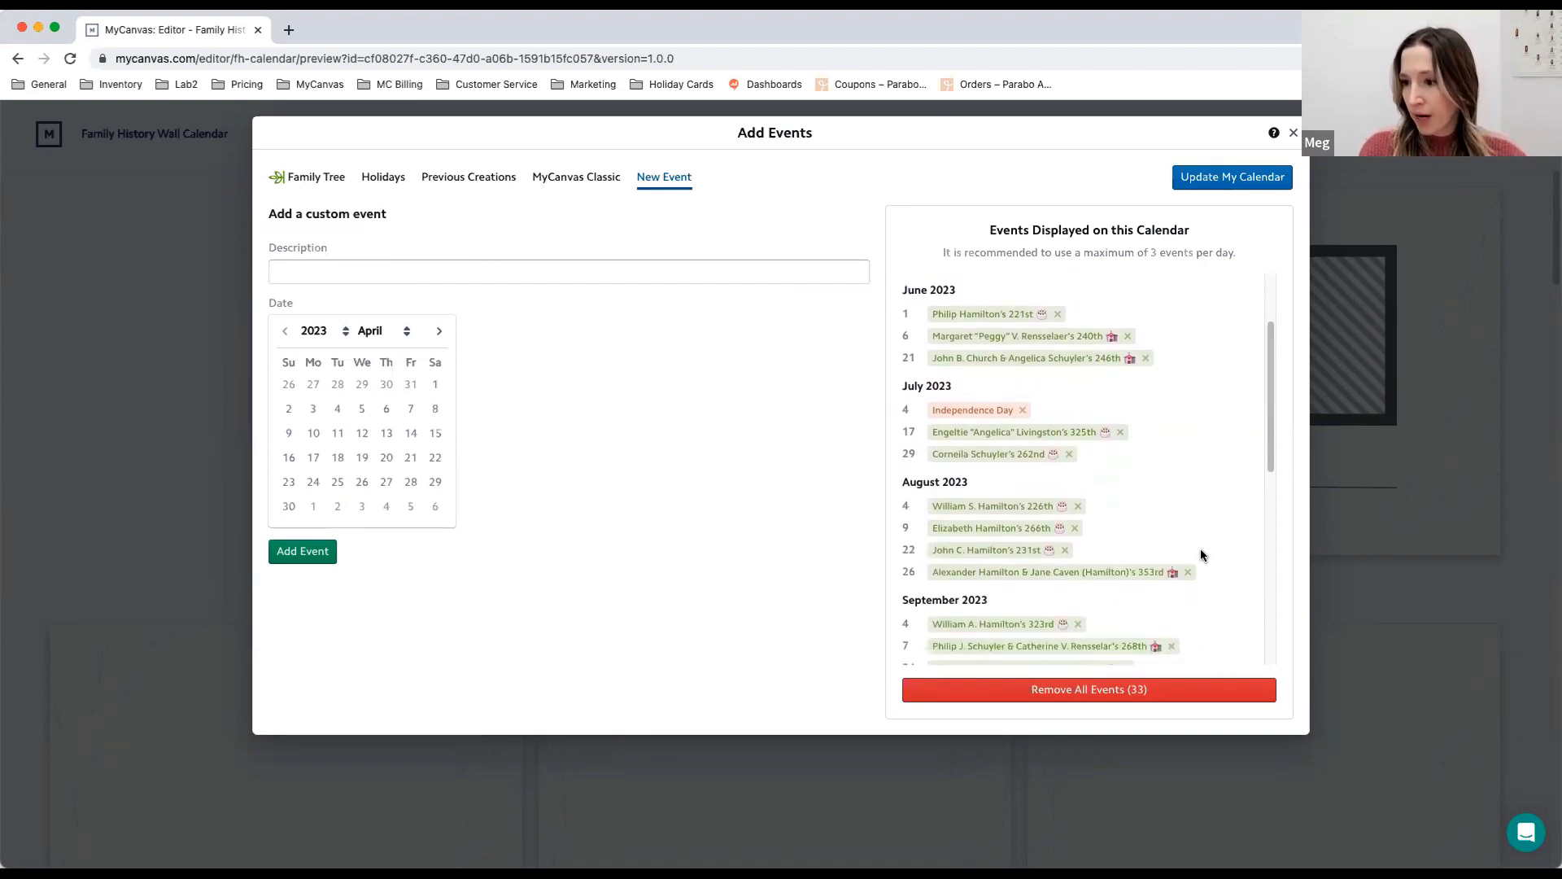
scroll(1193, 549, down, 5)
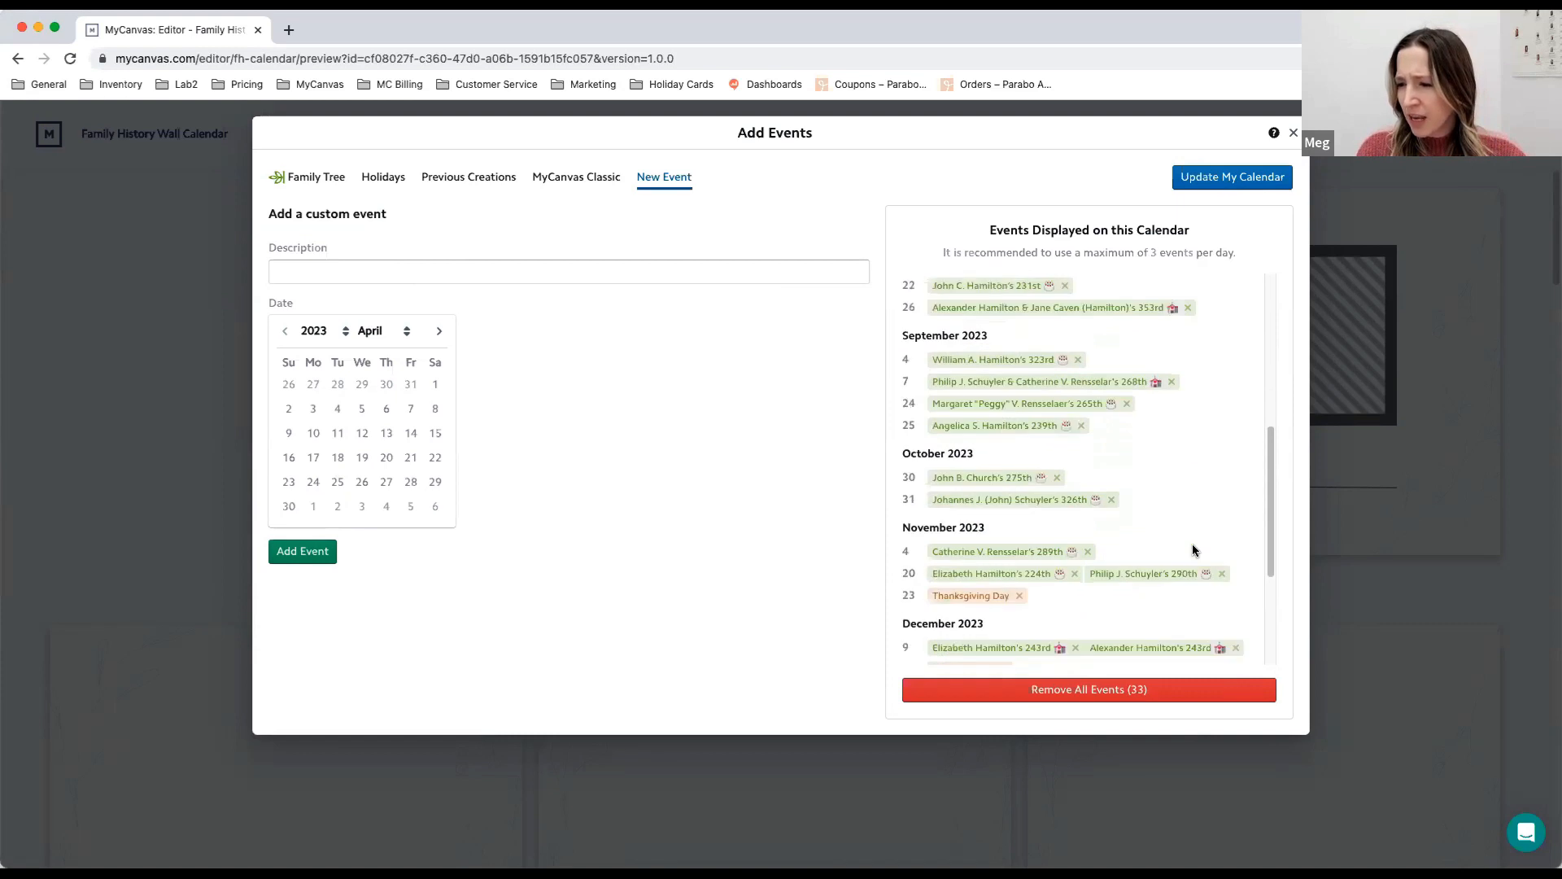
scroll(1188, 550, down, 3)
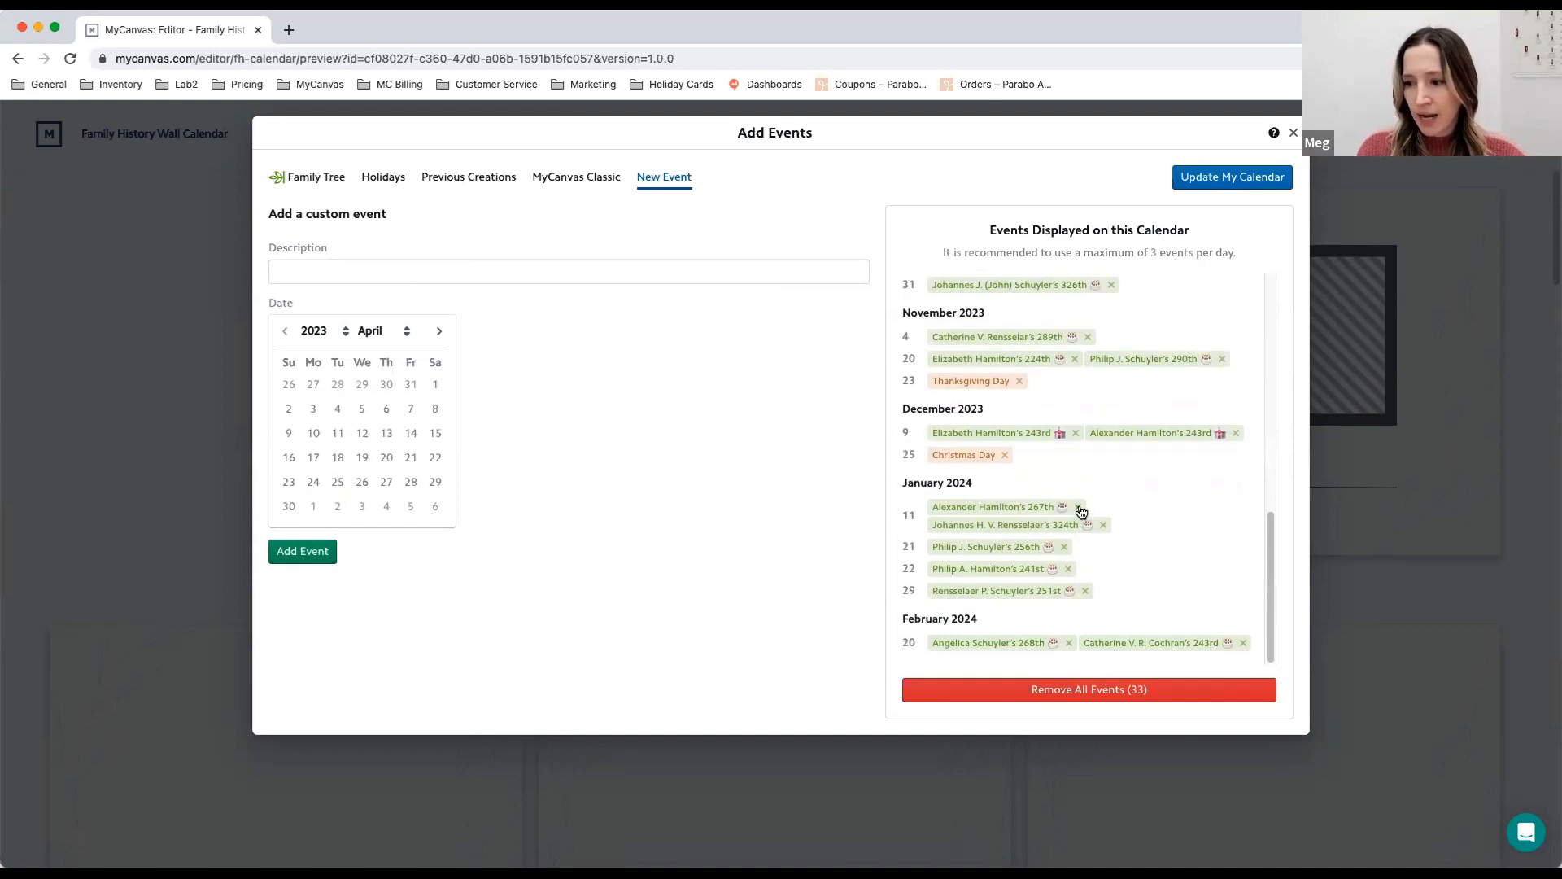
click(1079, 507)
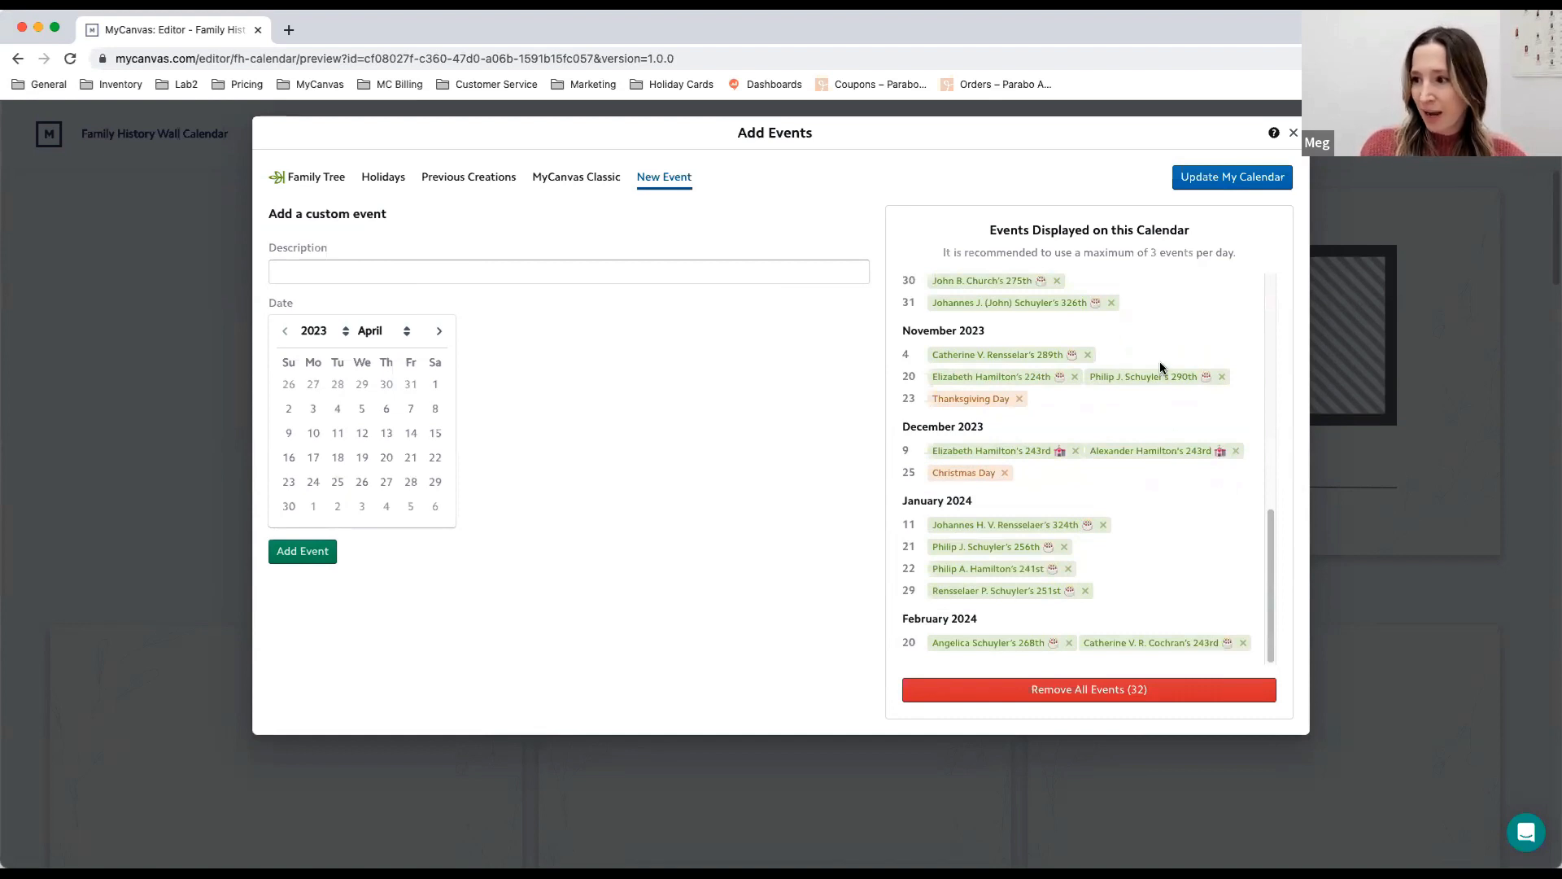
click(1229, 178)
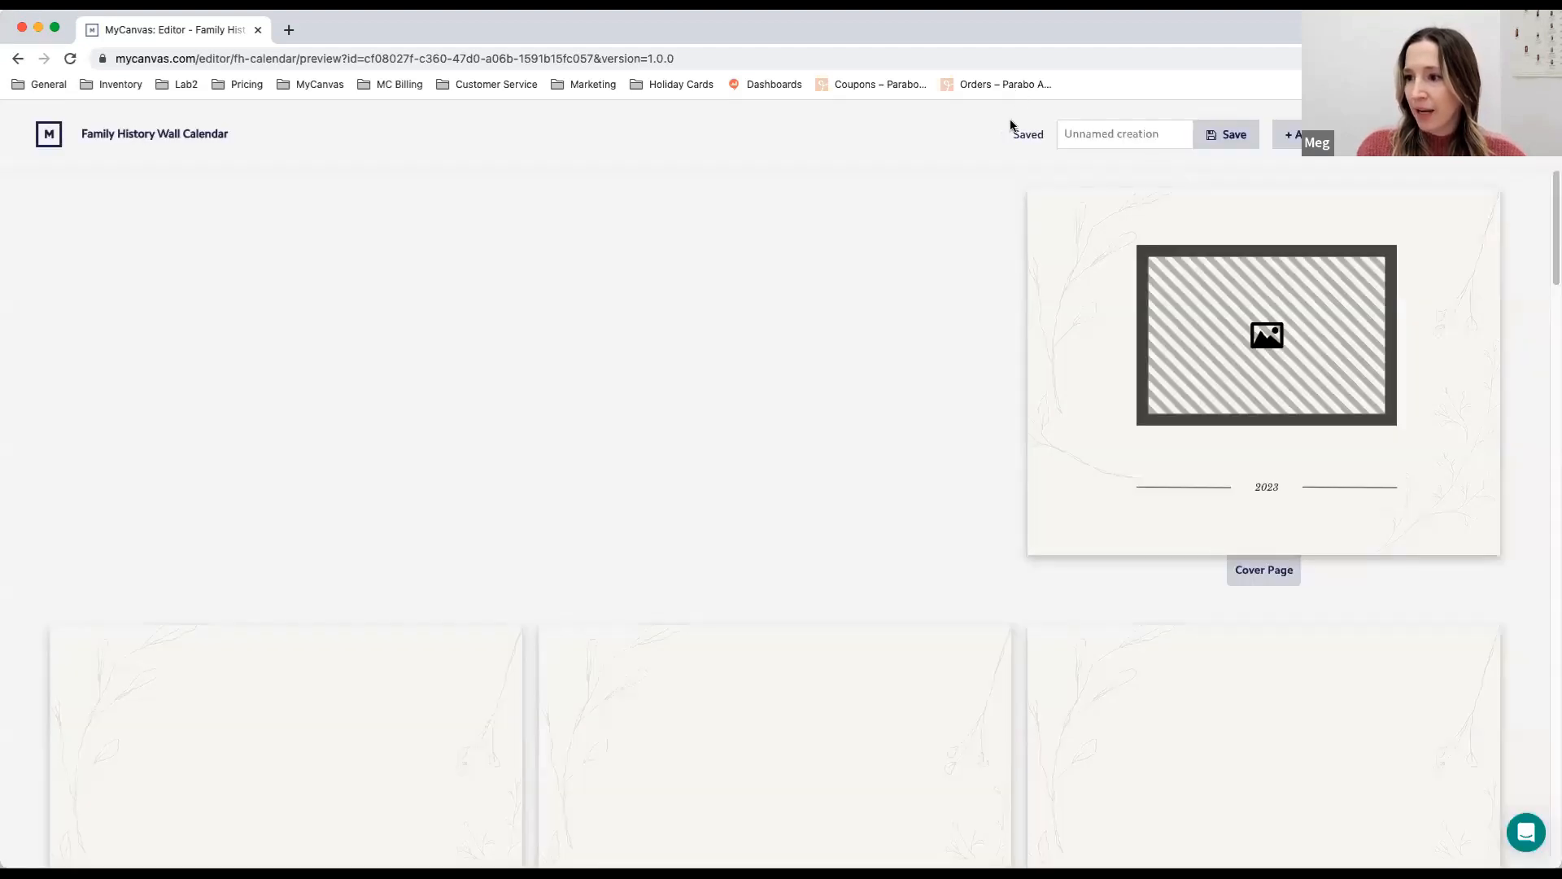
- Review the events on the monthly calendar pages, and revisit the family tree import and custom event options for adding events
scroll(1017, 334, down, 6)
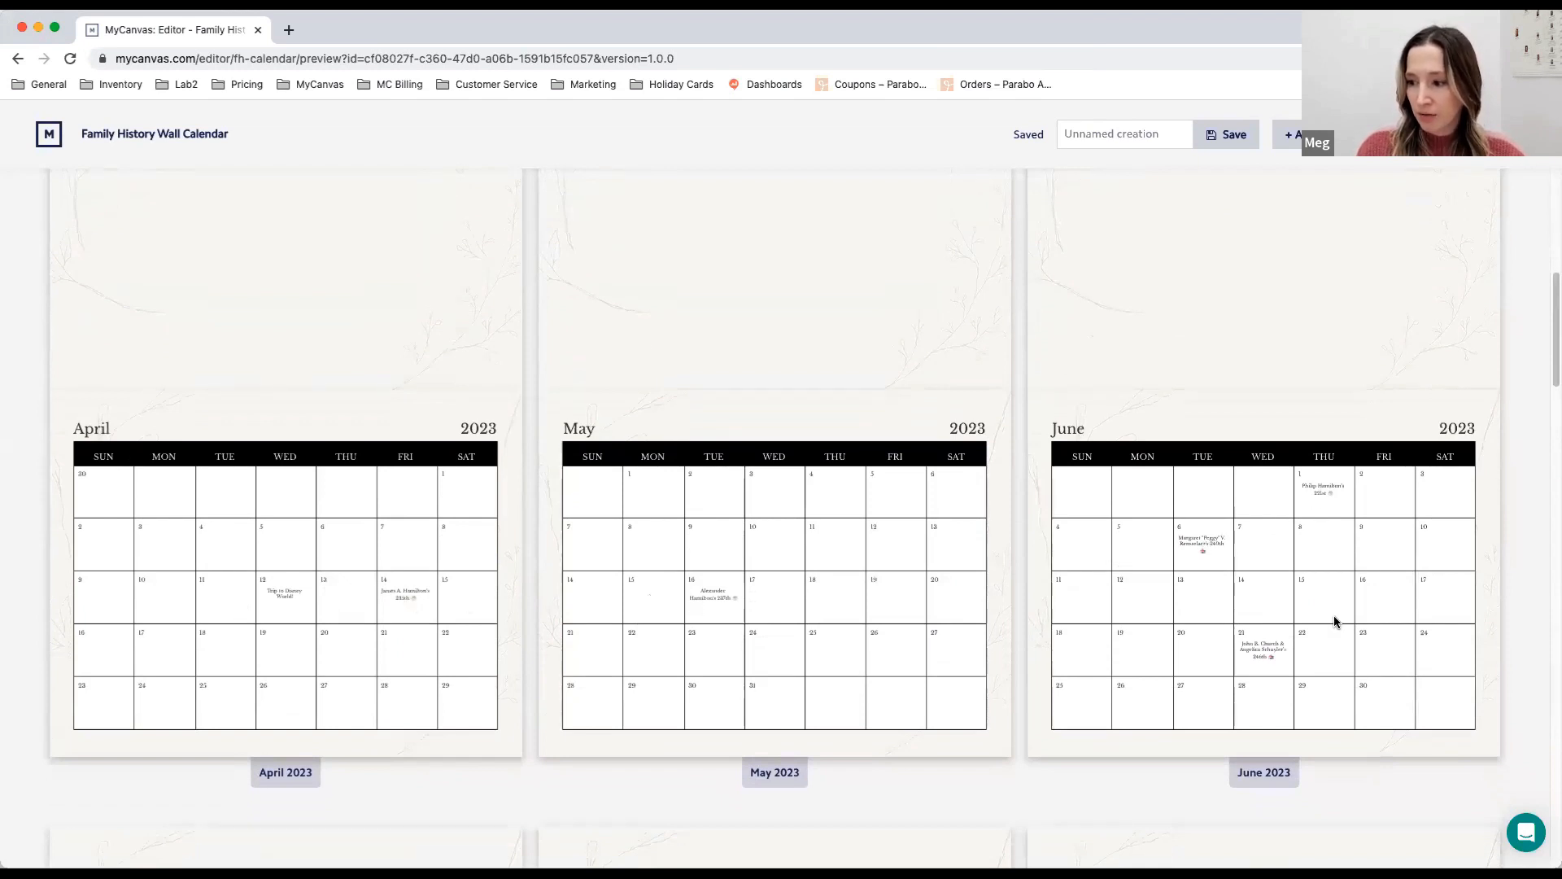
scroll(1324, 637, up, 5)
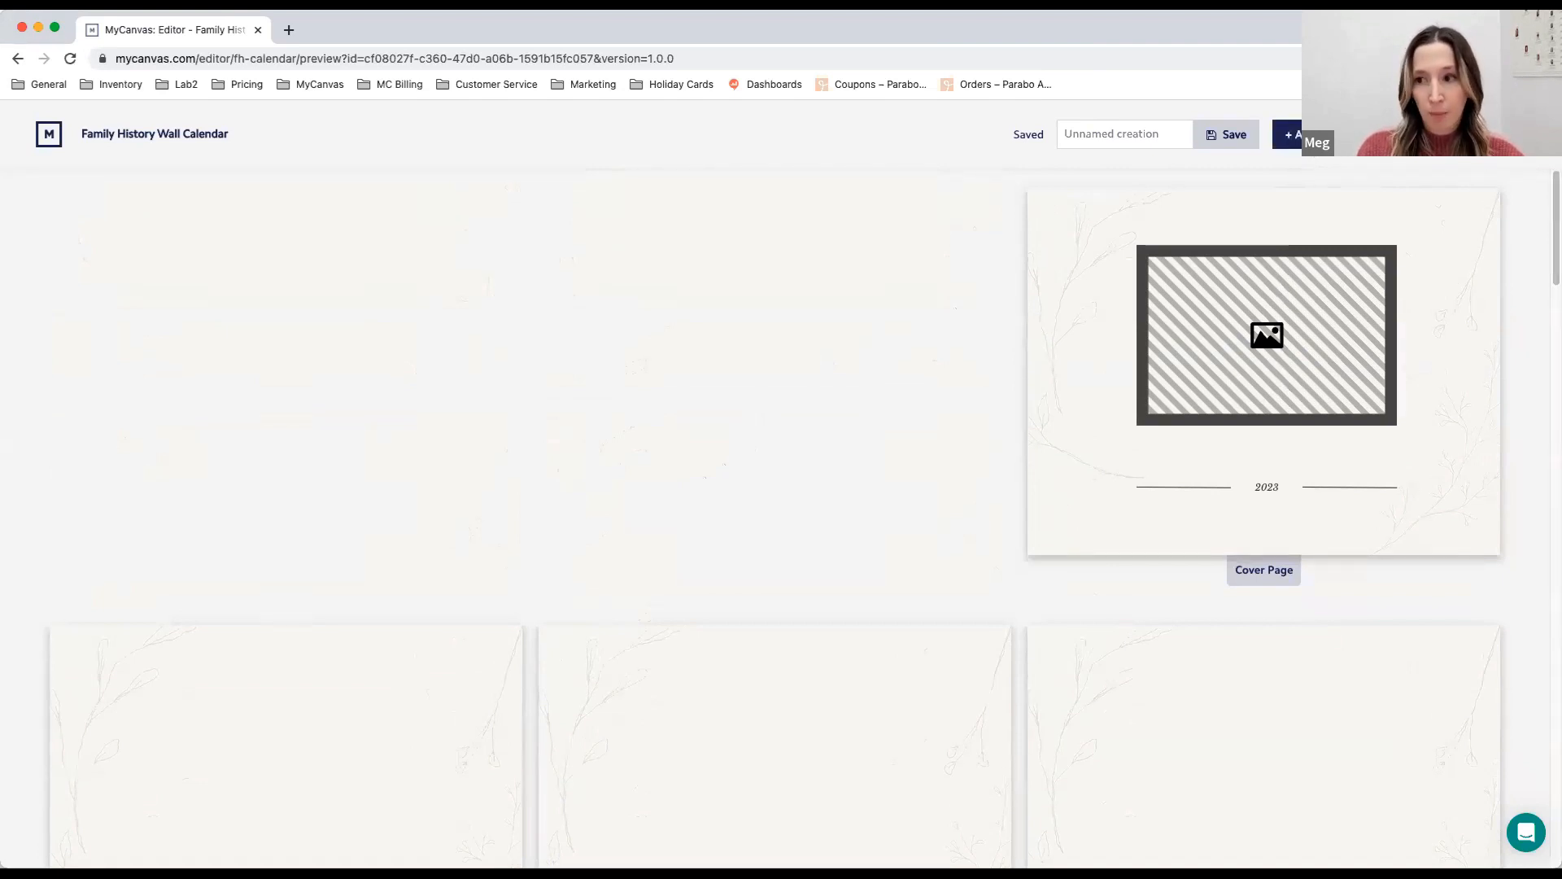
click(1287, 134)
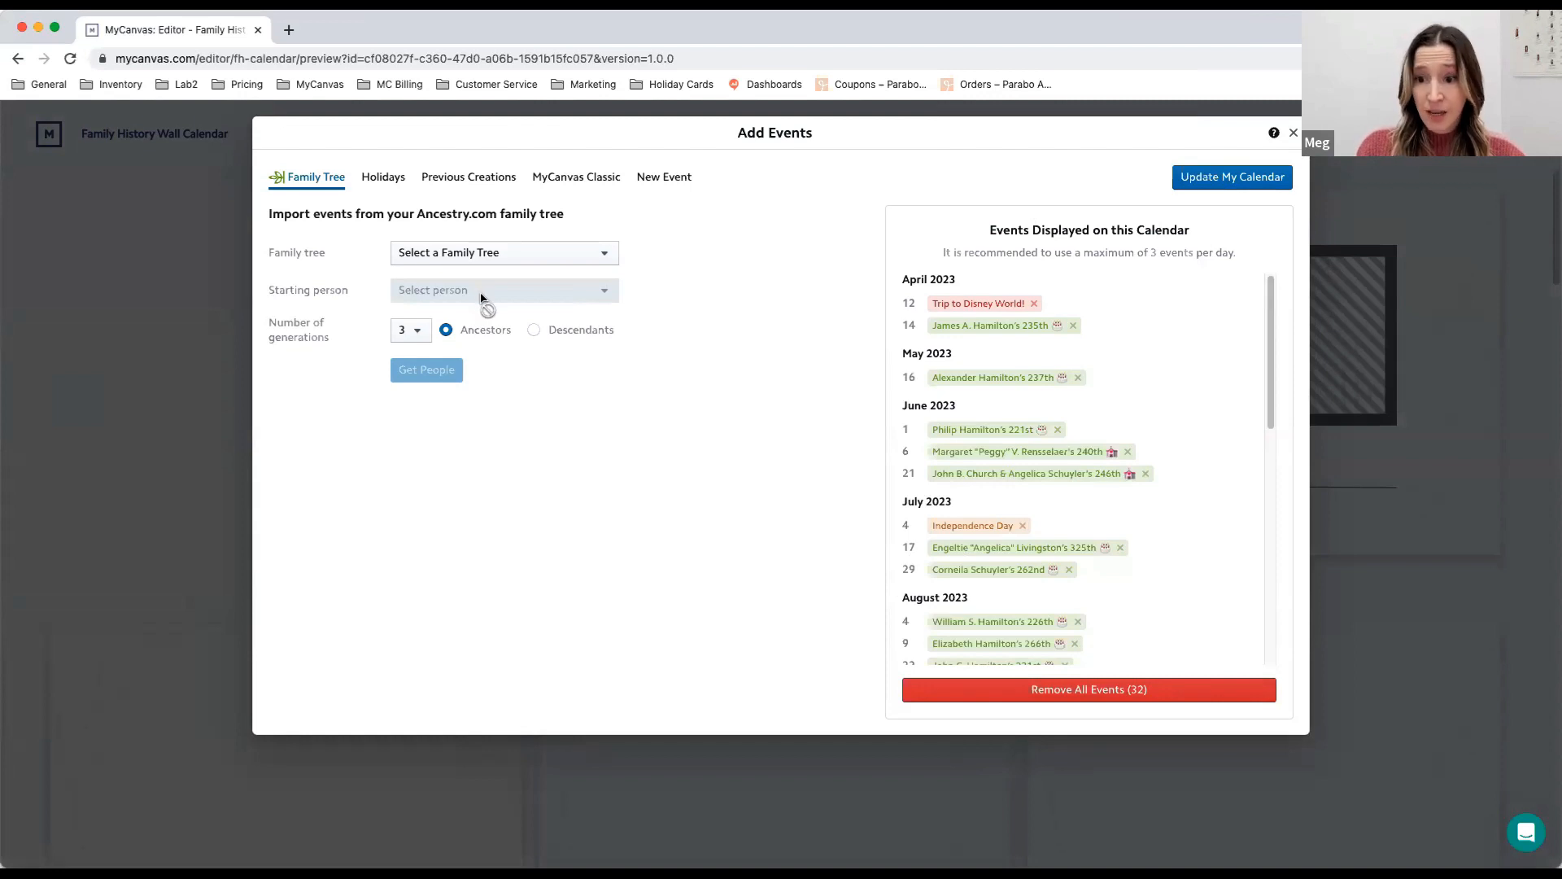
click(479, 262)
click(687, 229)
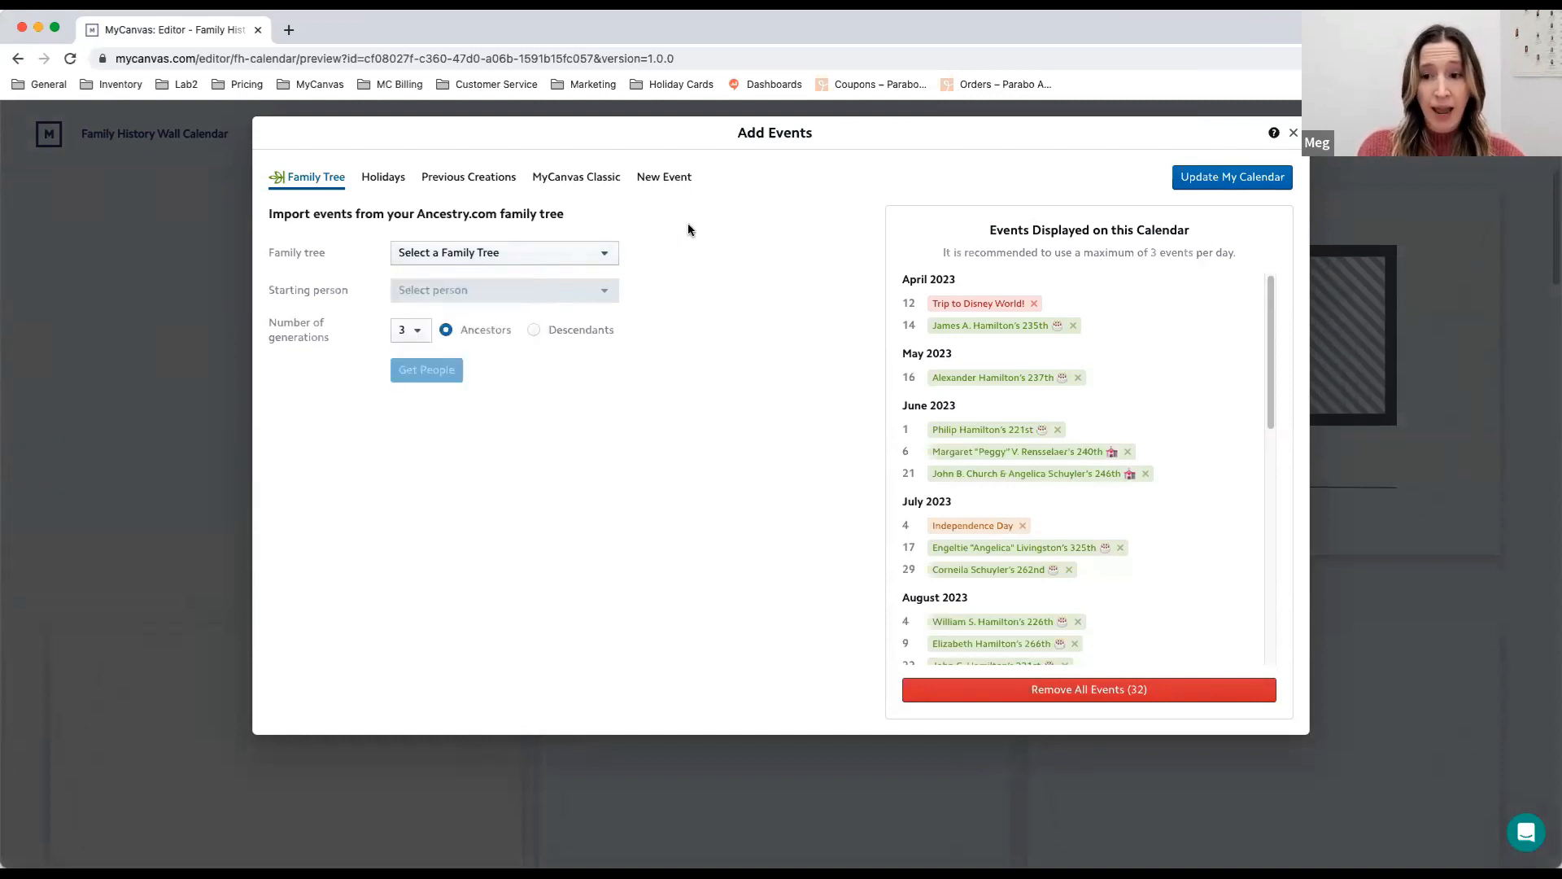
click(670, 180)
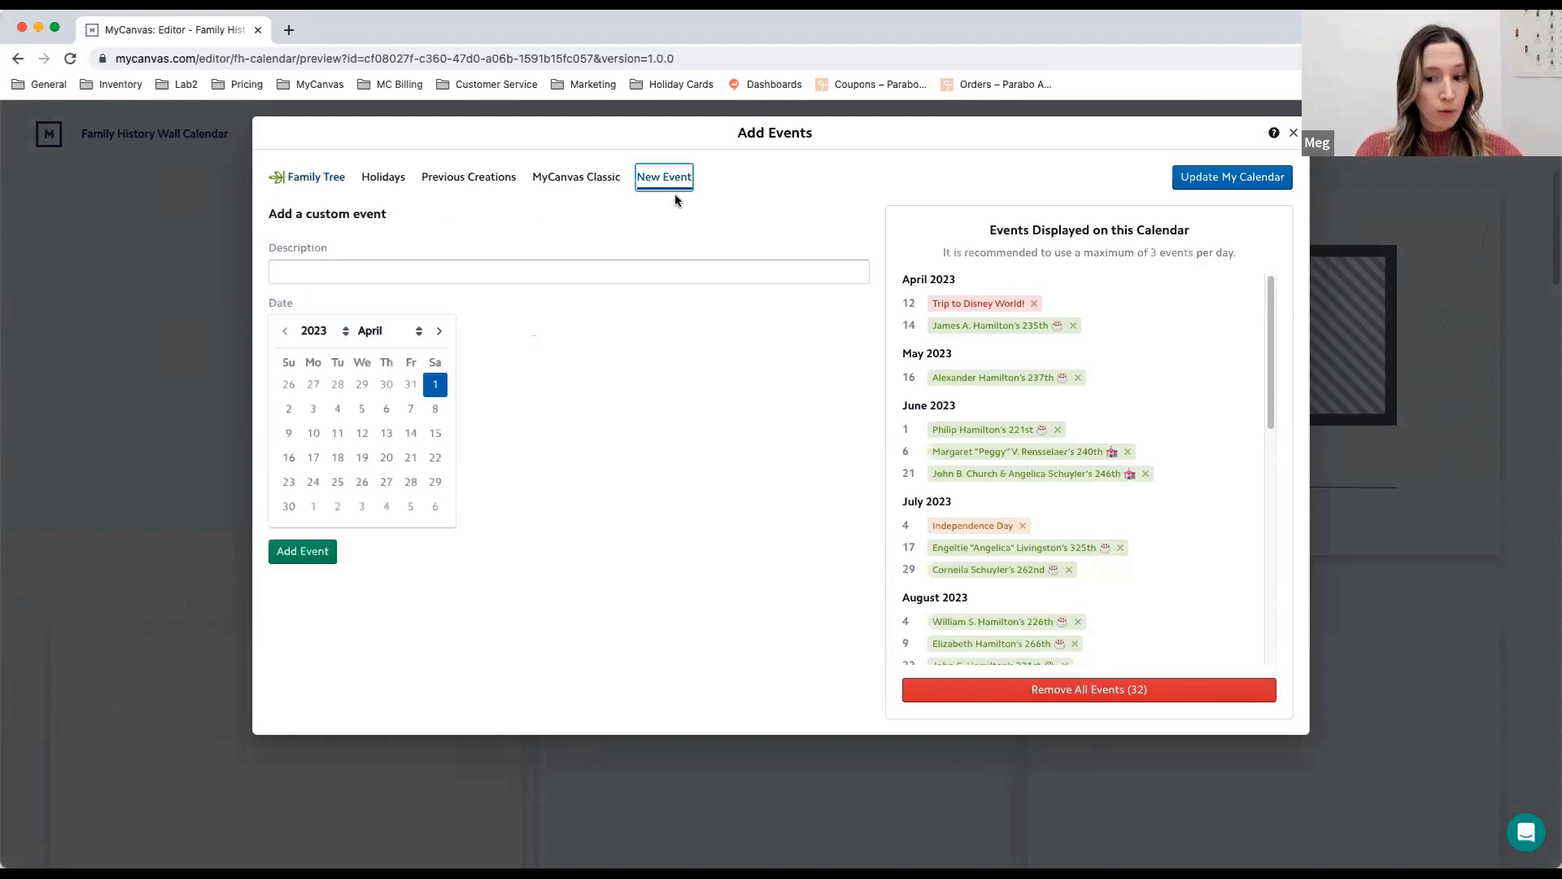
click(1231, 179)
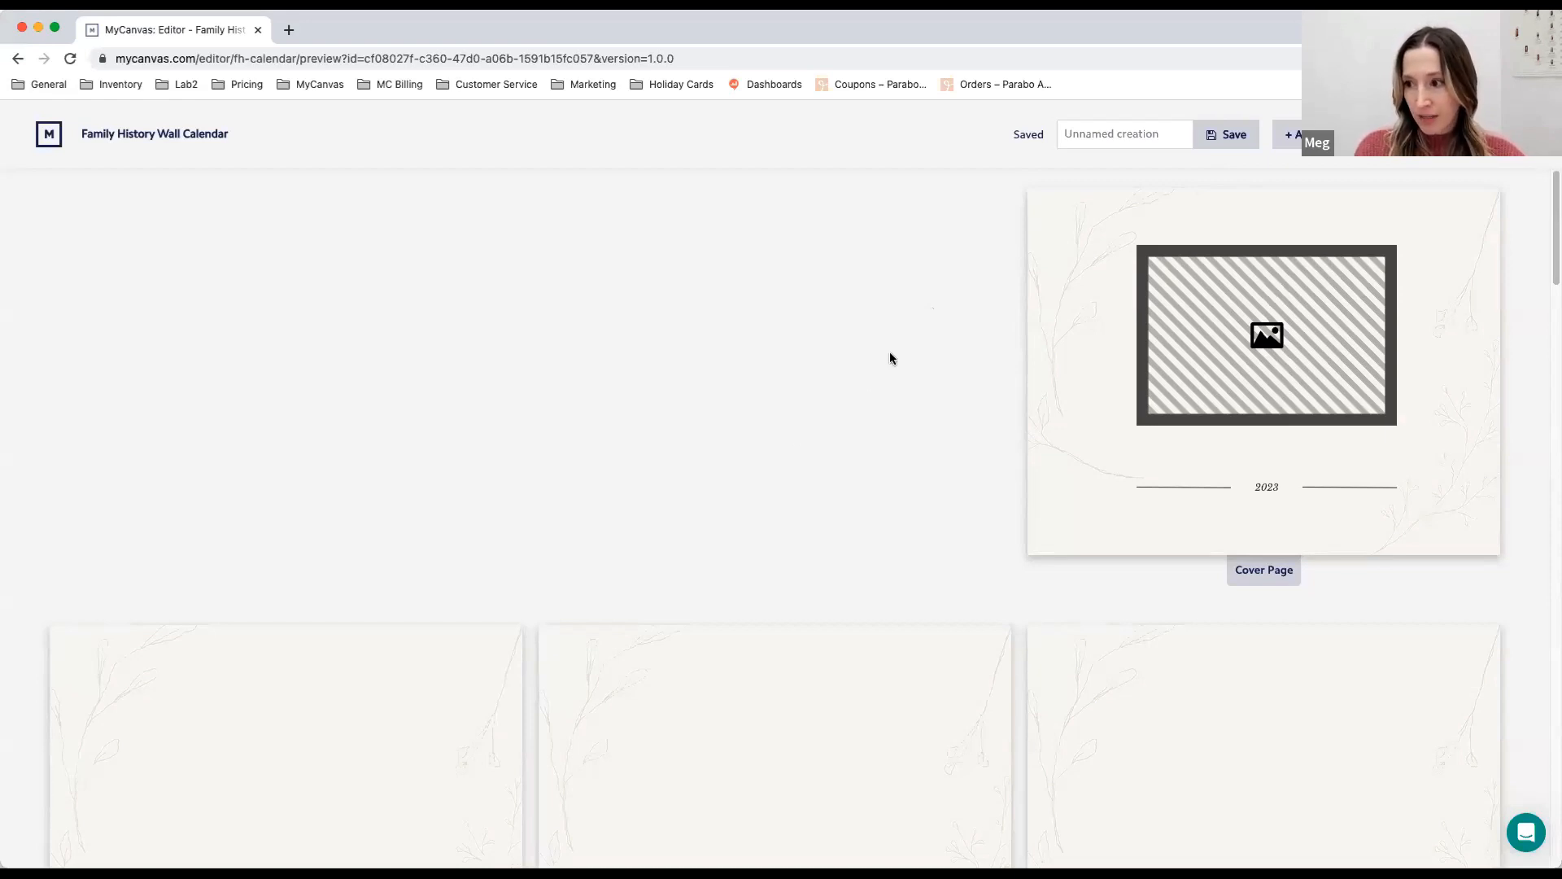
- Name the calendar creation "Hamilton Demo" and save it
click(1156, 133)
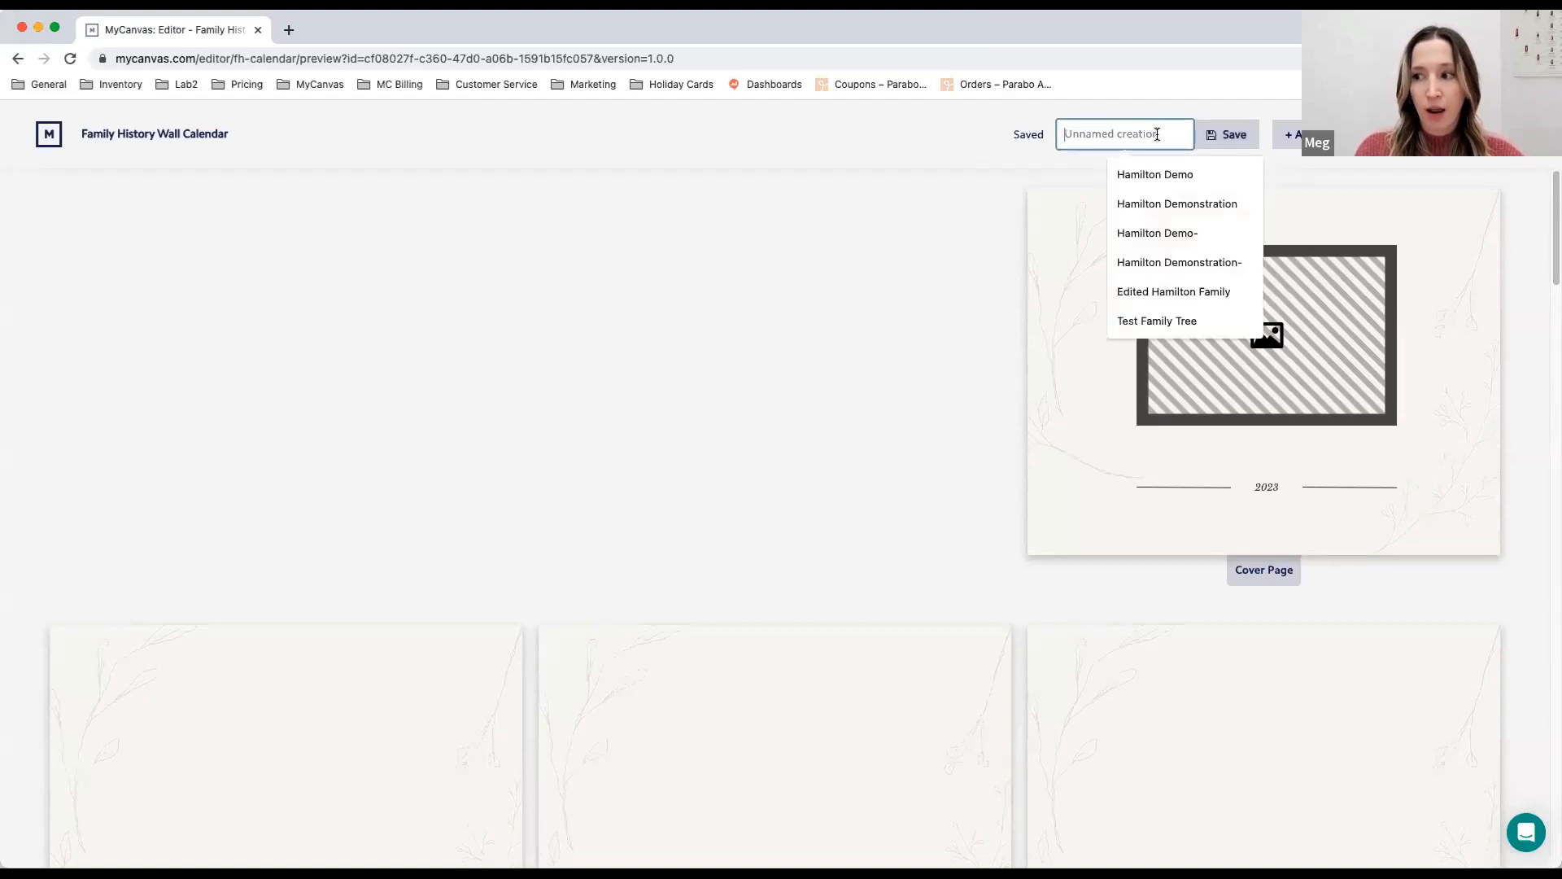
click(1137, 178)
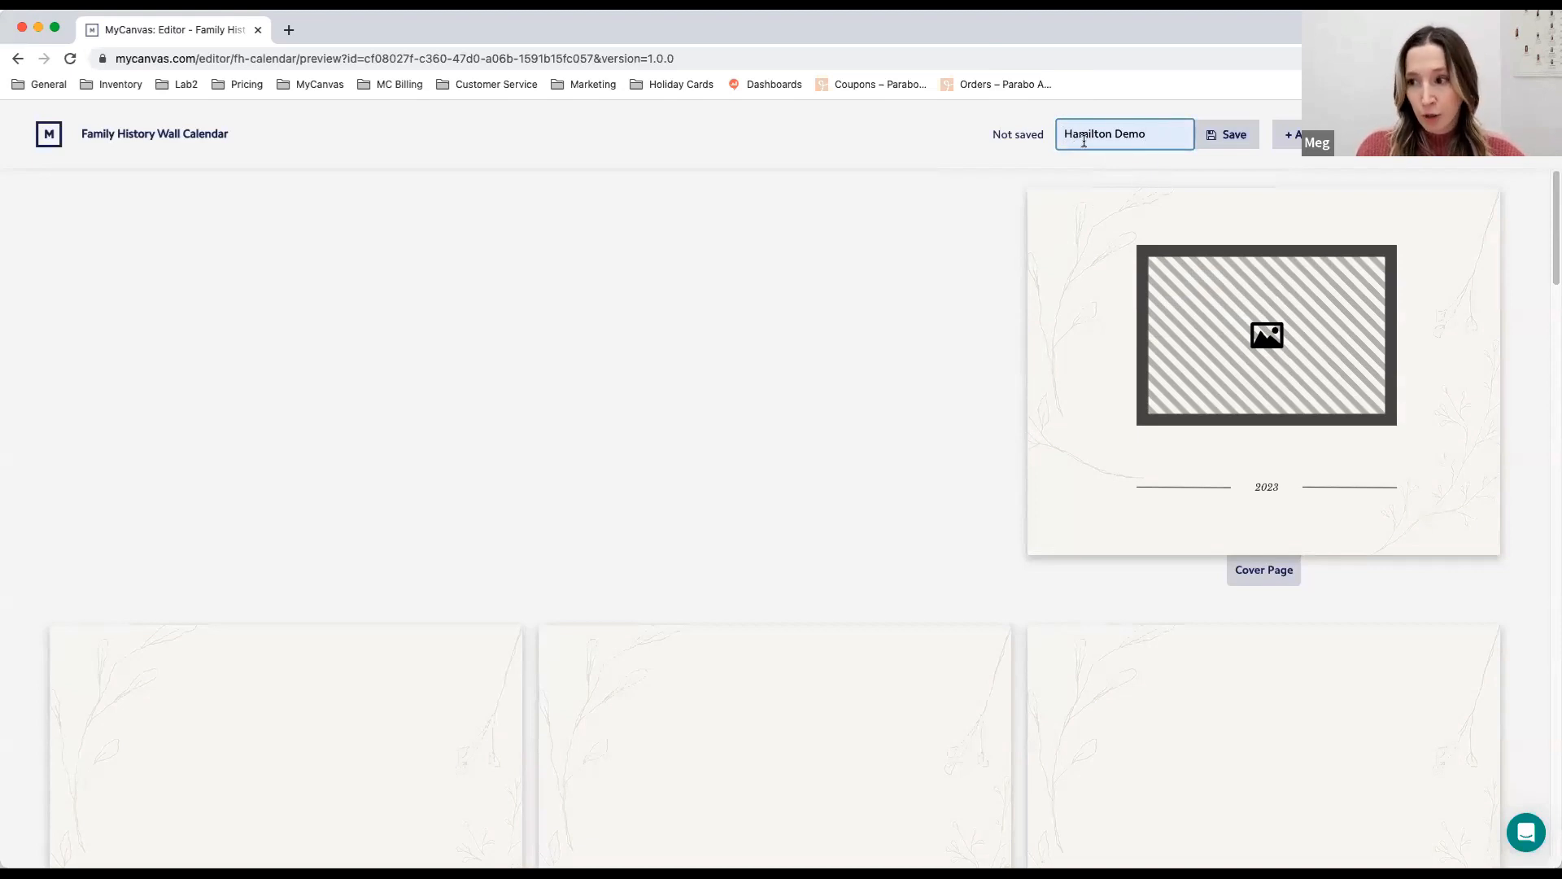
click(1232, 135)
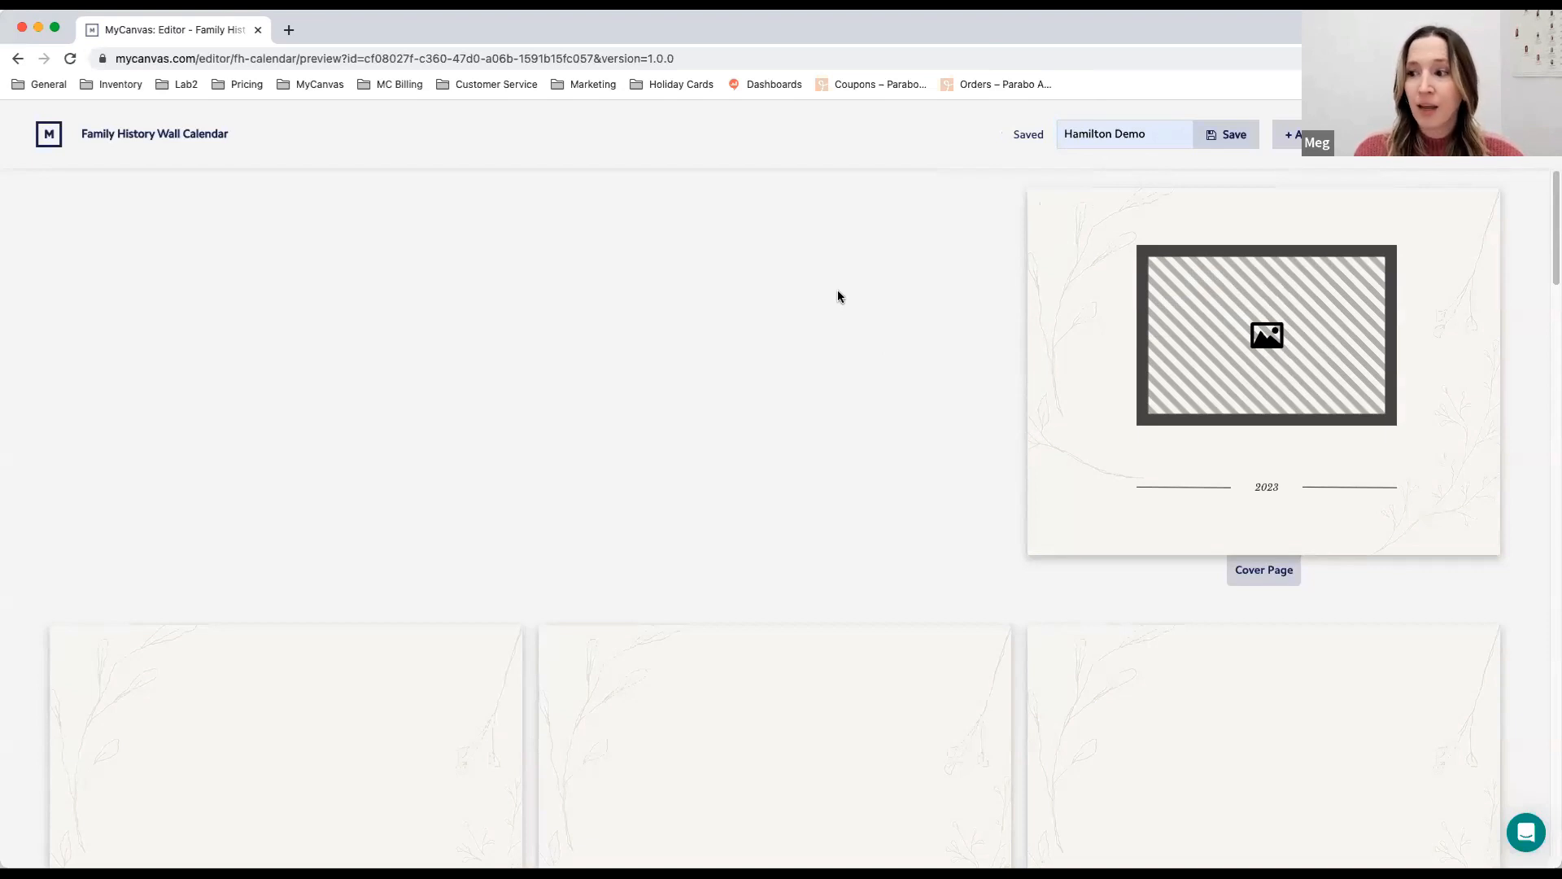
- Open the calendar's cover page for editing
scroll(816, 356, down, 1)
scroll(813, 358, up, 1)
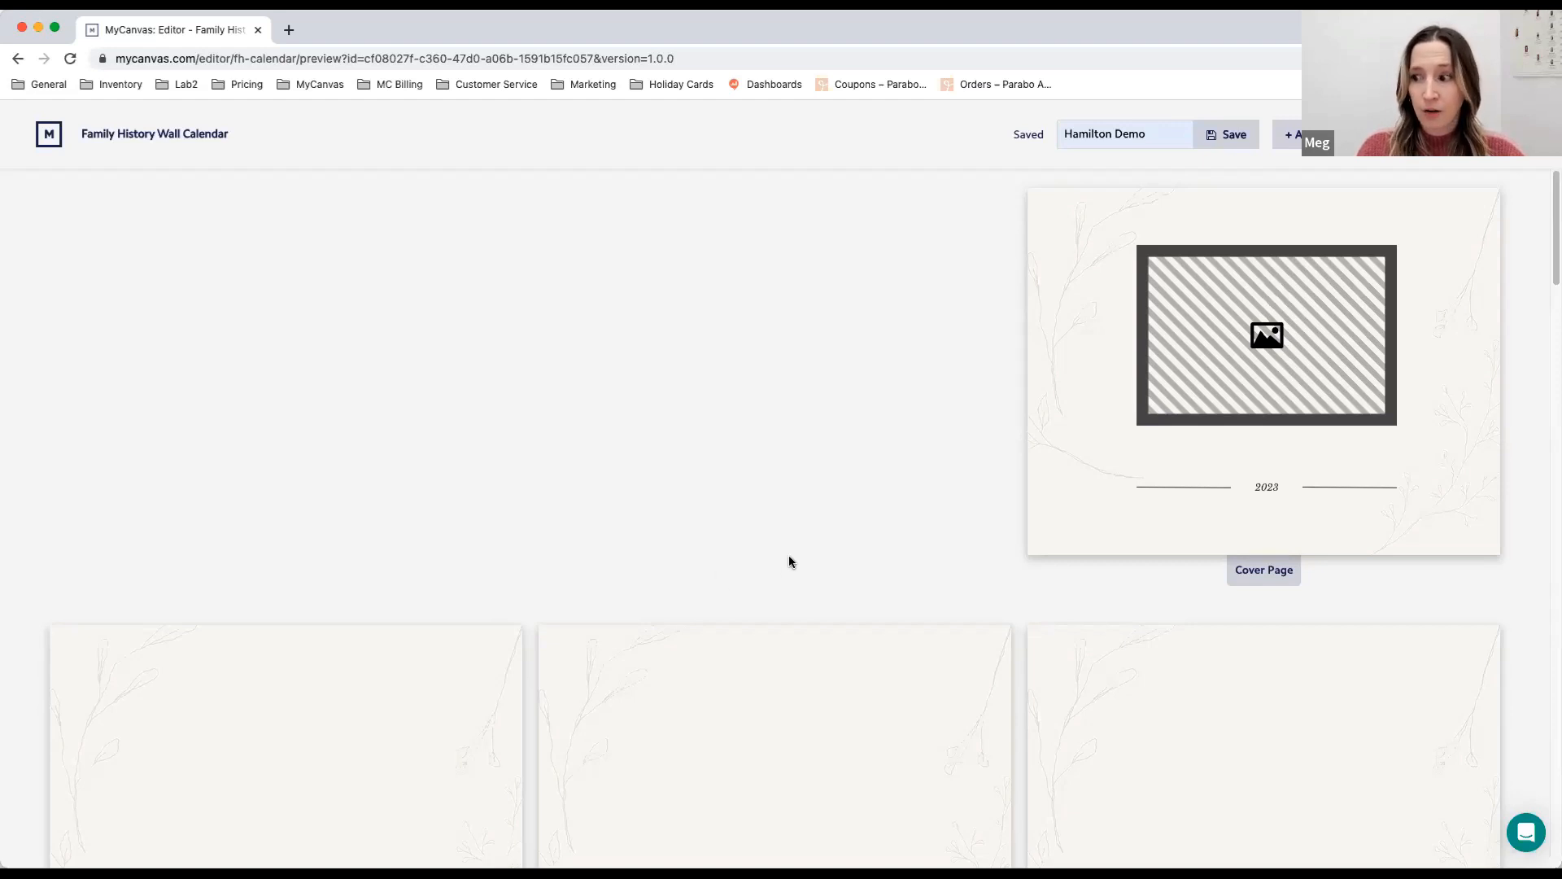
click(1067, 413)
click(1067, 411)
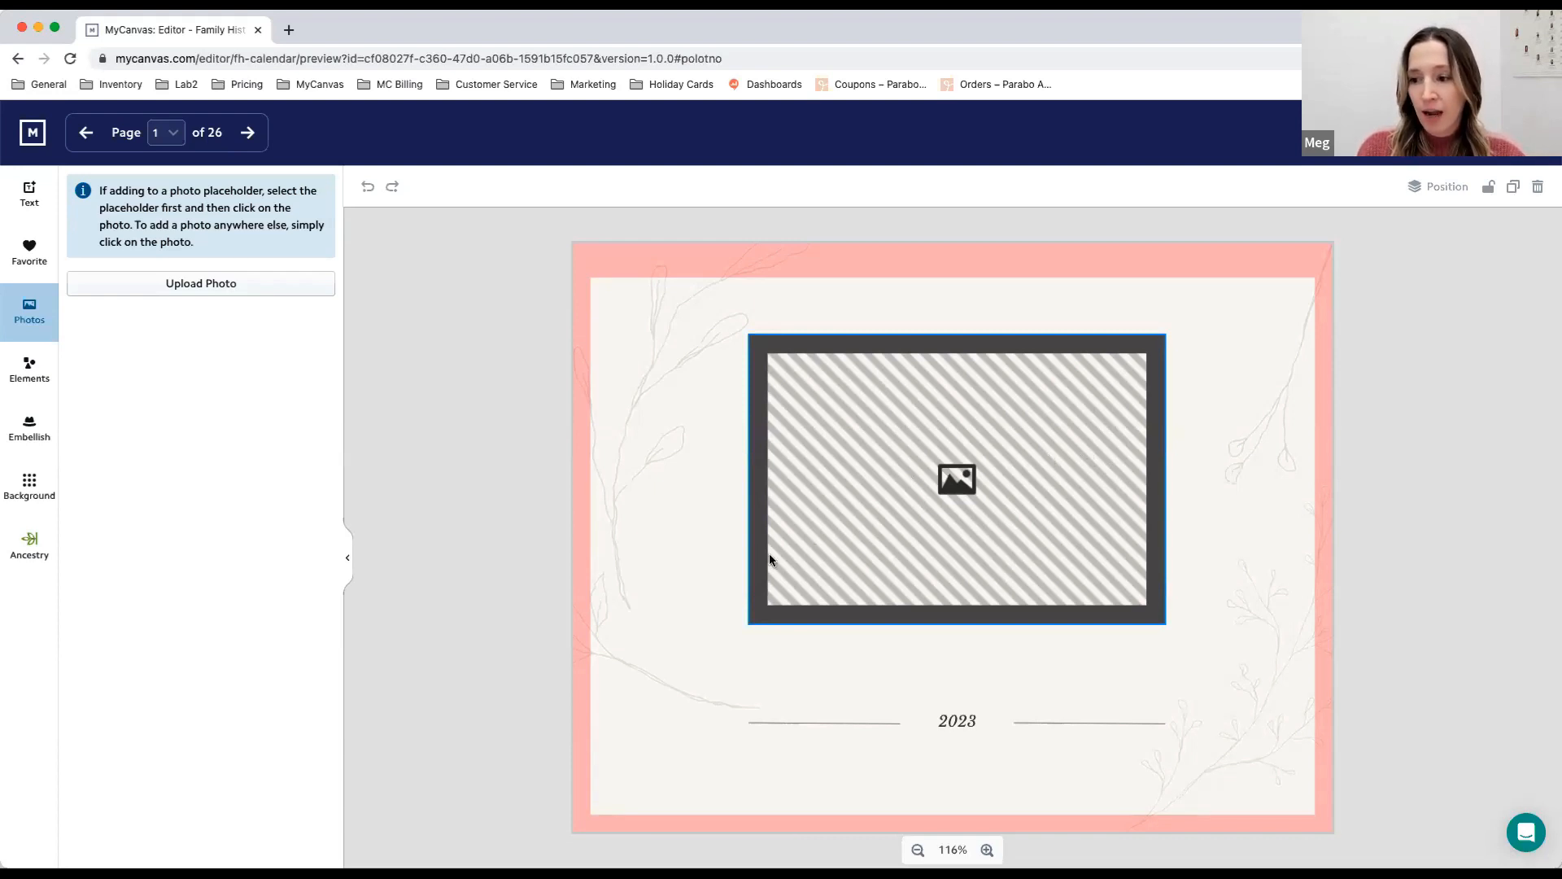
- Fill the cover page's photo placeholder with the portrait IMG_2267.JPG from the Ancestry photos
click(24, 553)
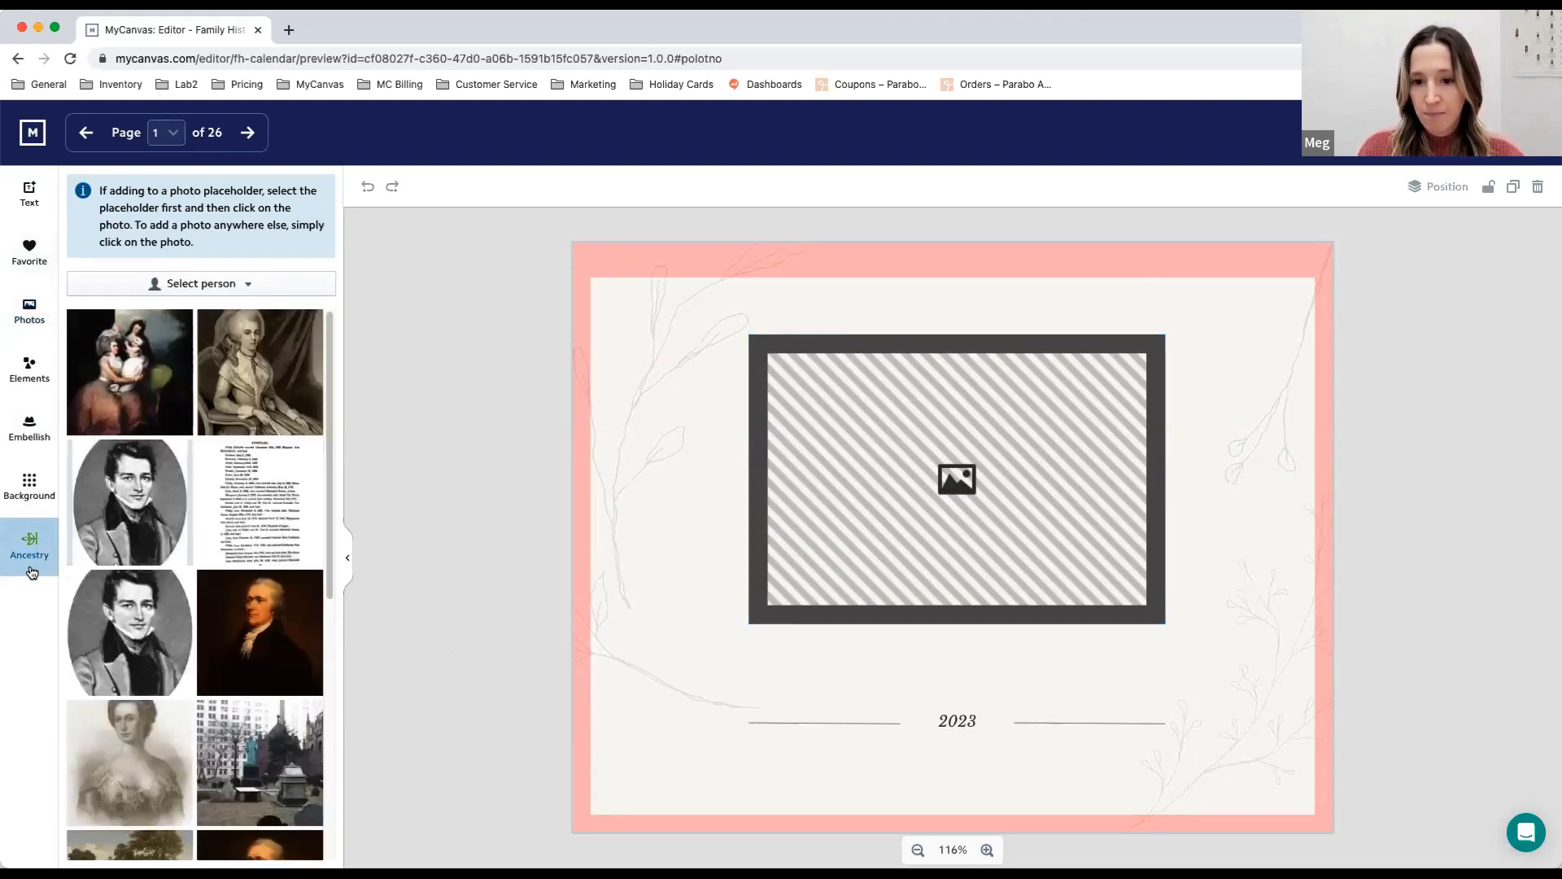
click(181, 284)
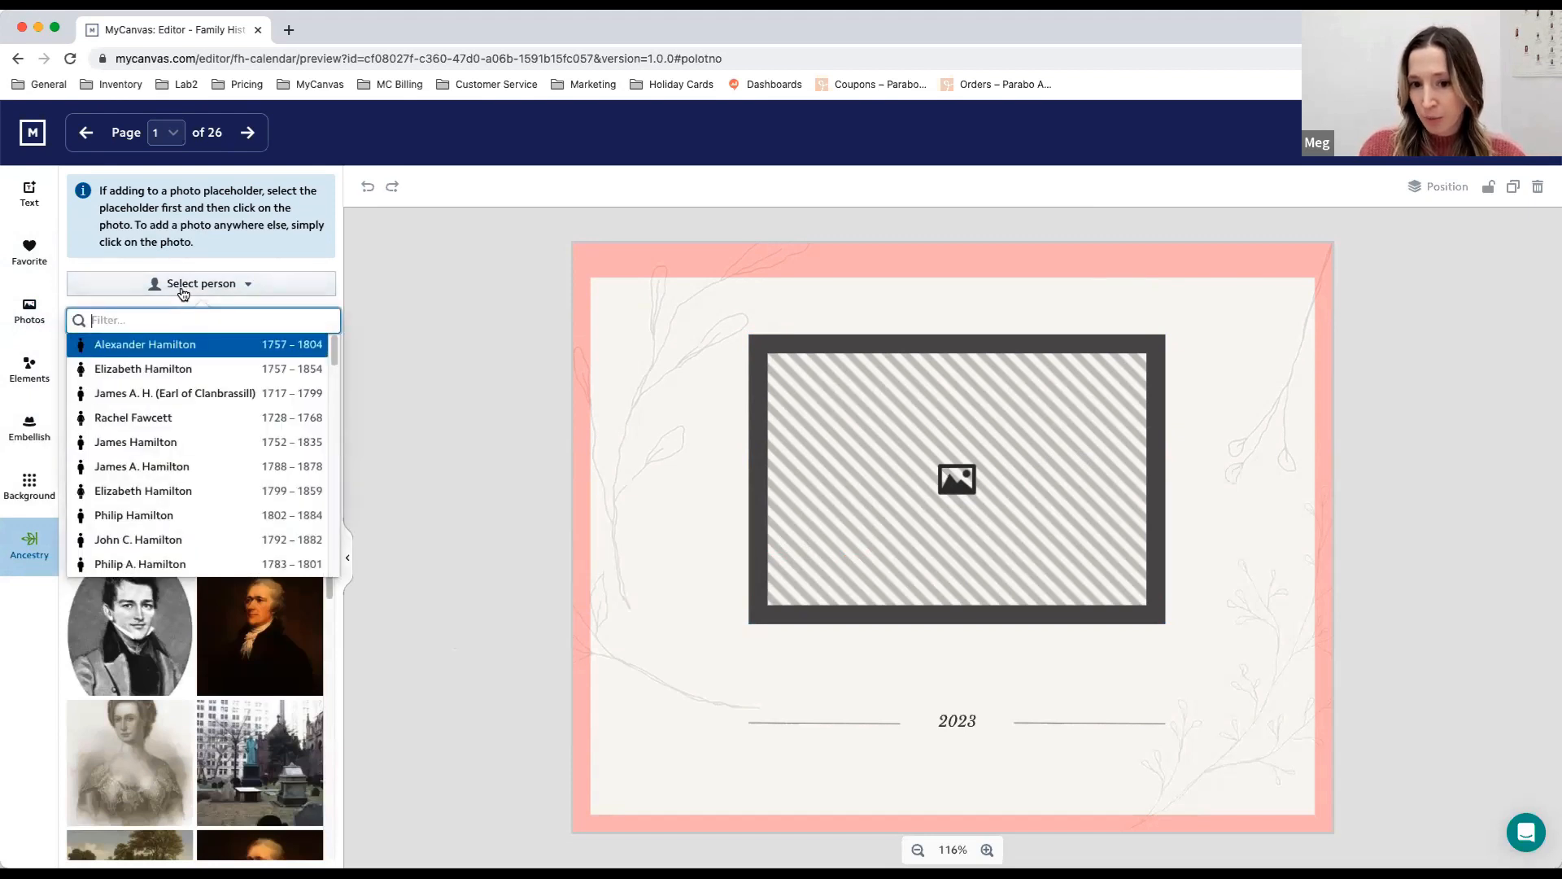
click(180, 287)
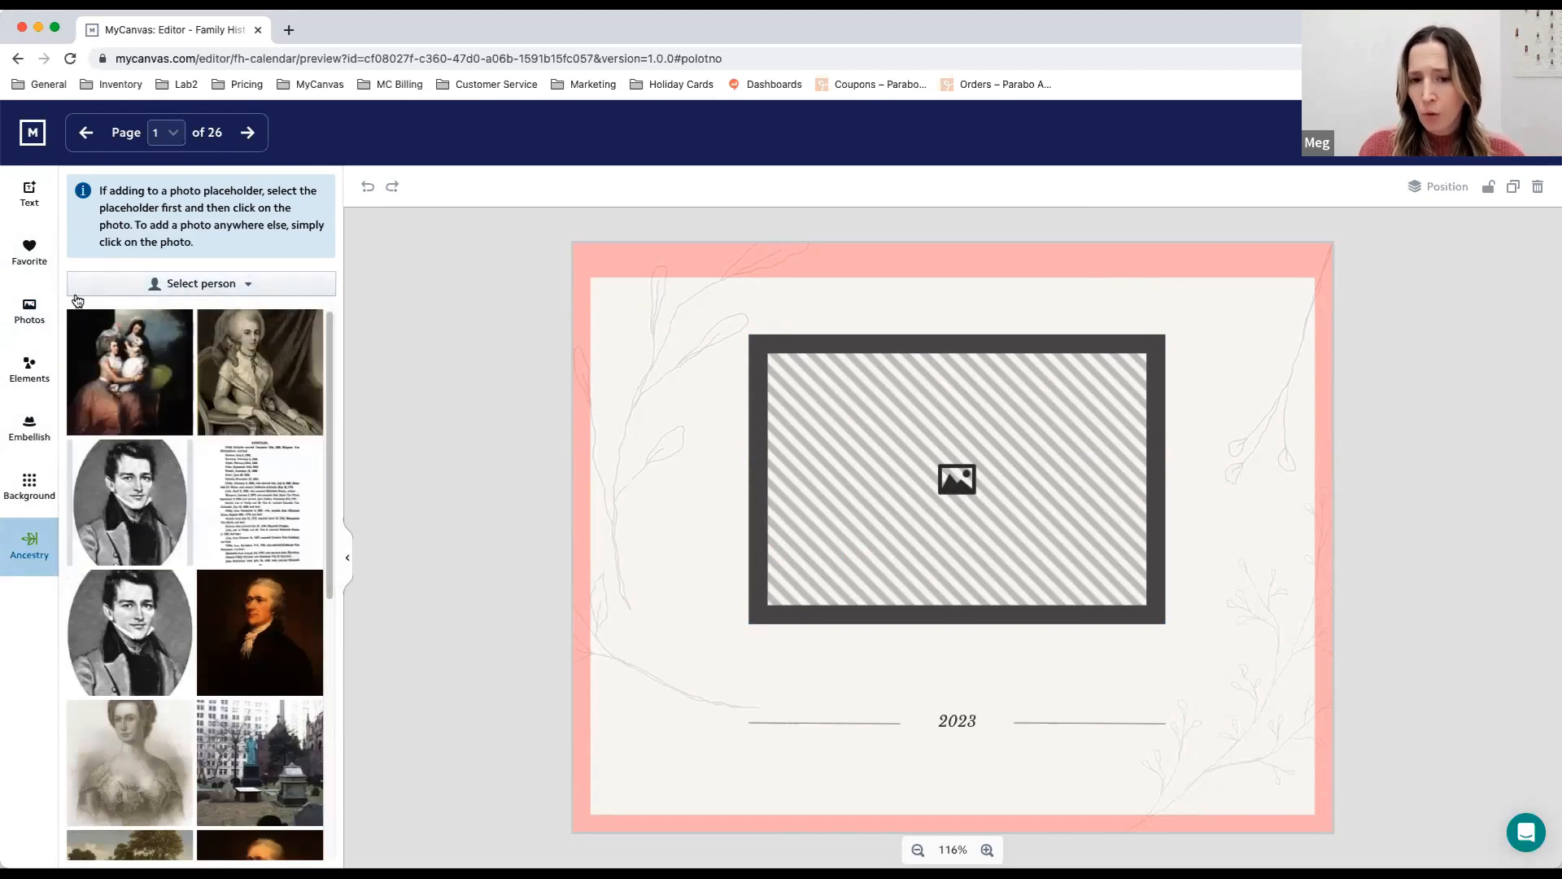
click(31, 306)
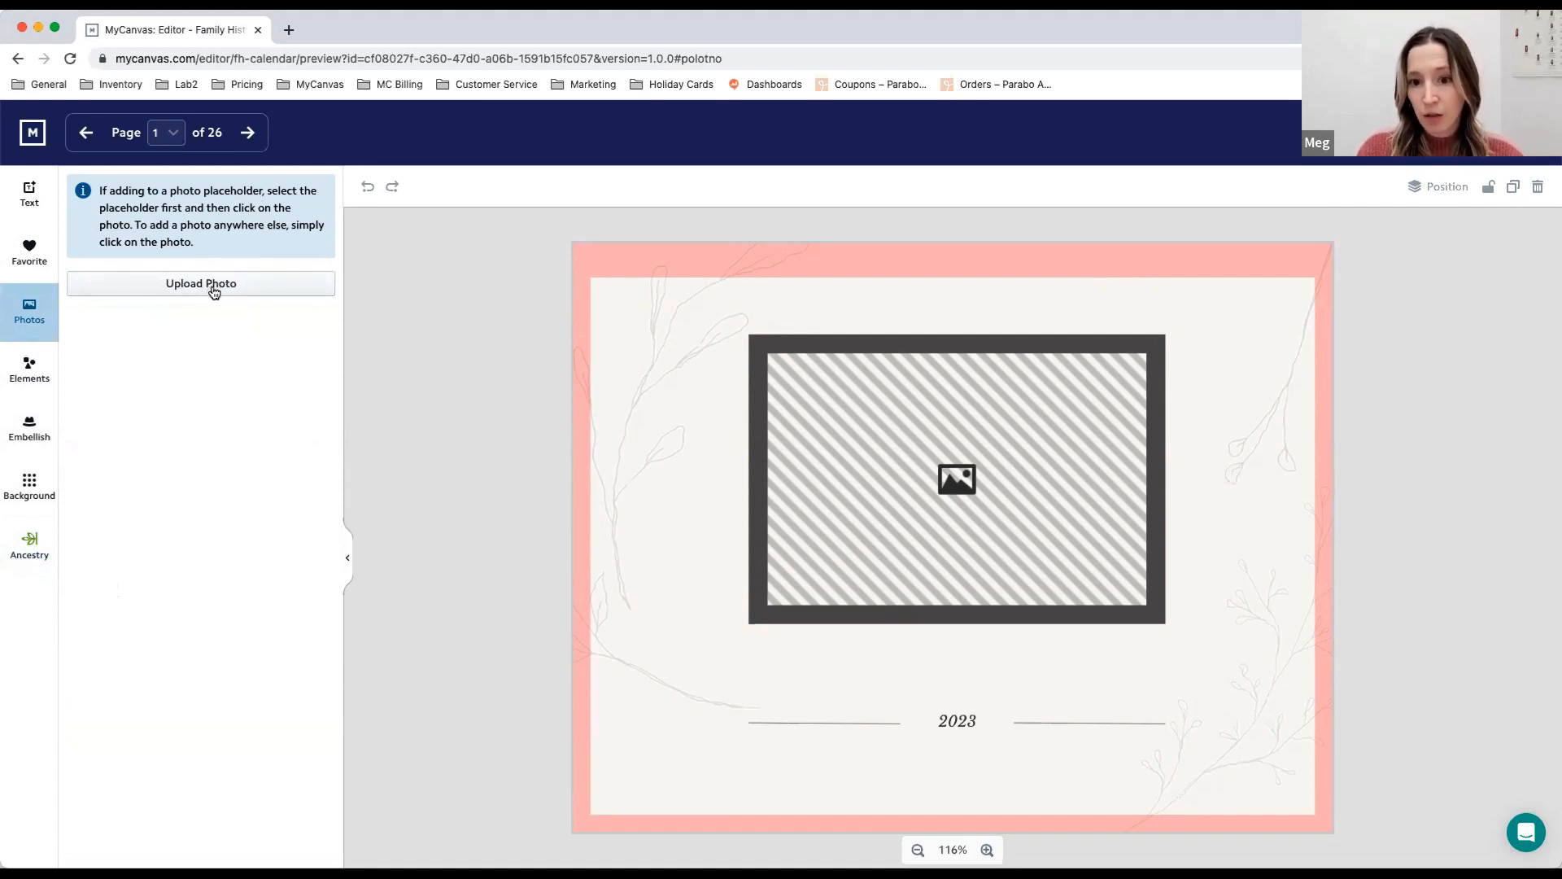
click(38, 550)
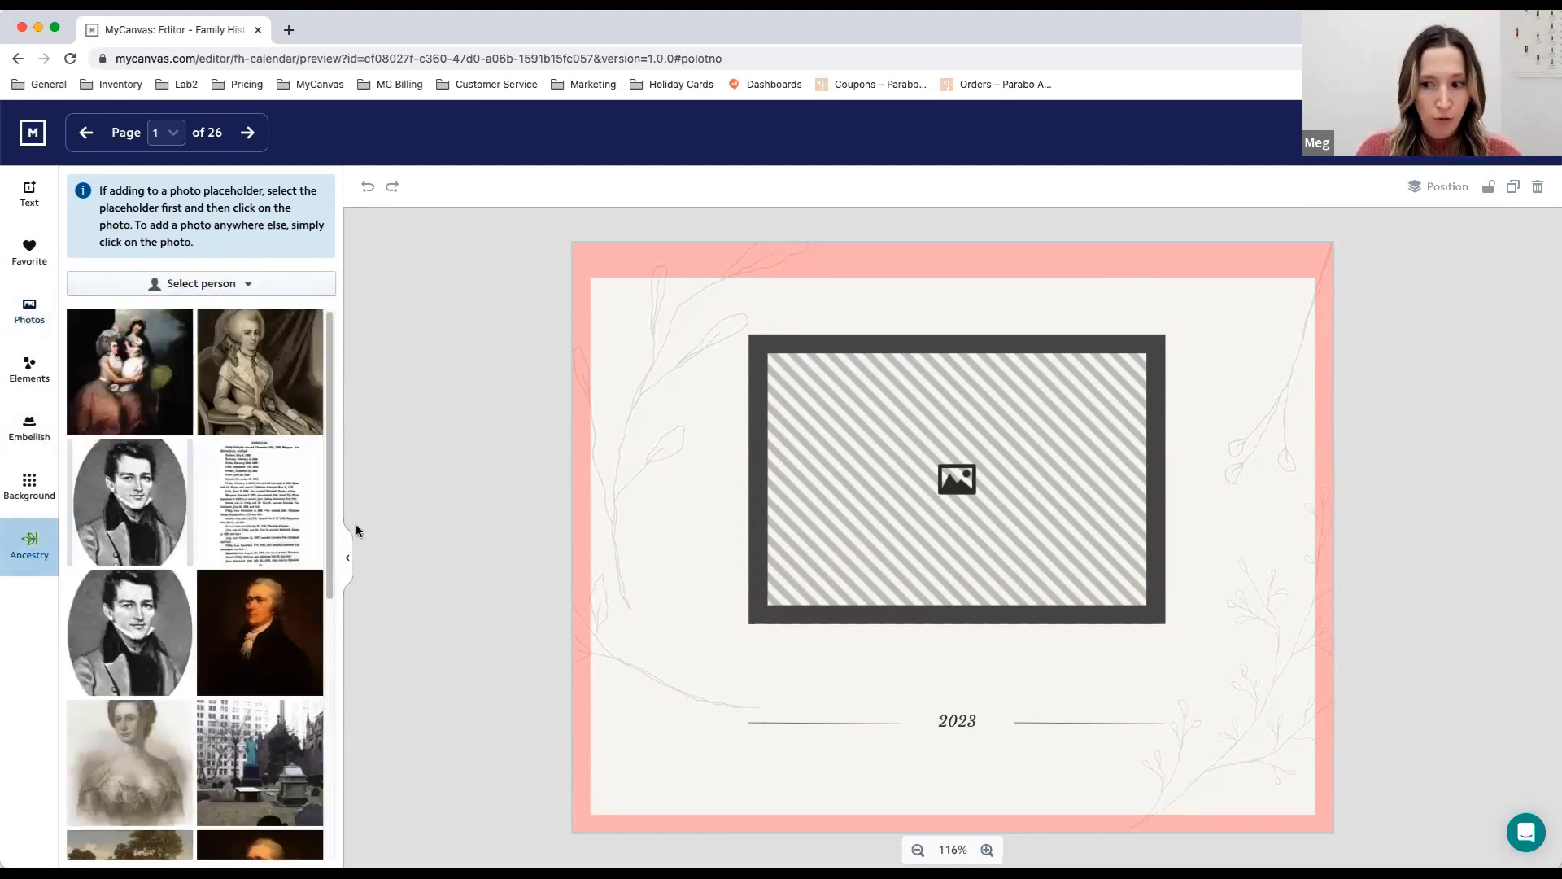
scroll(281, 513, down, 1)
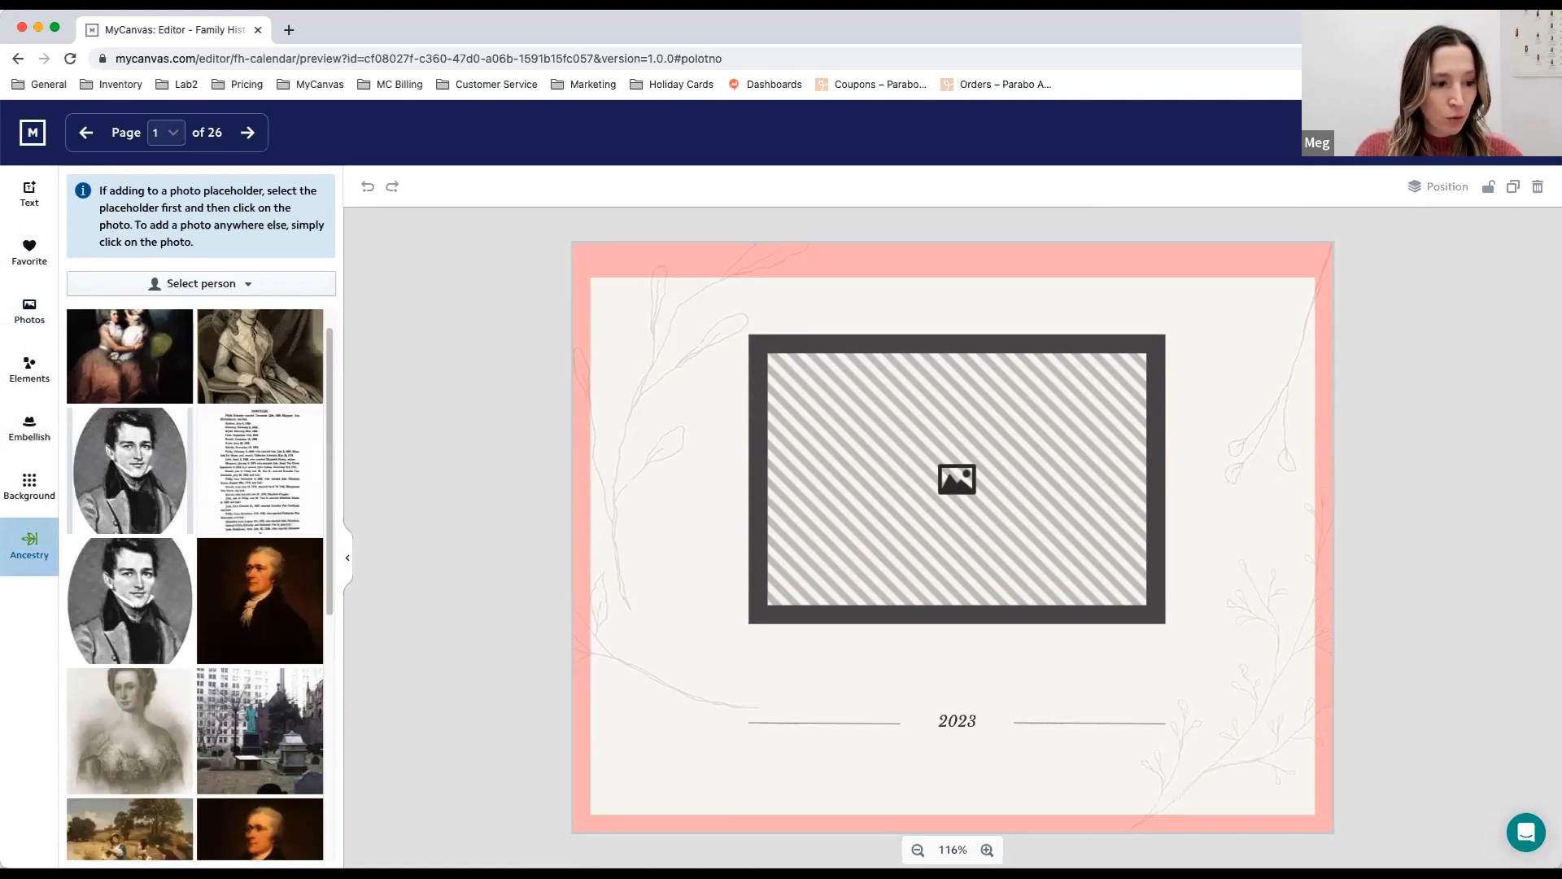
click(1002, 483)
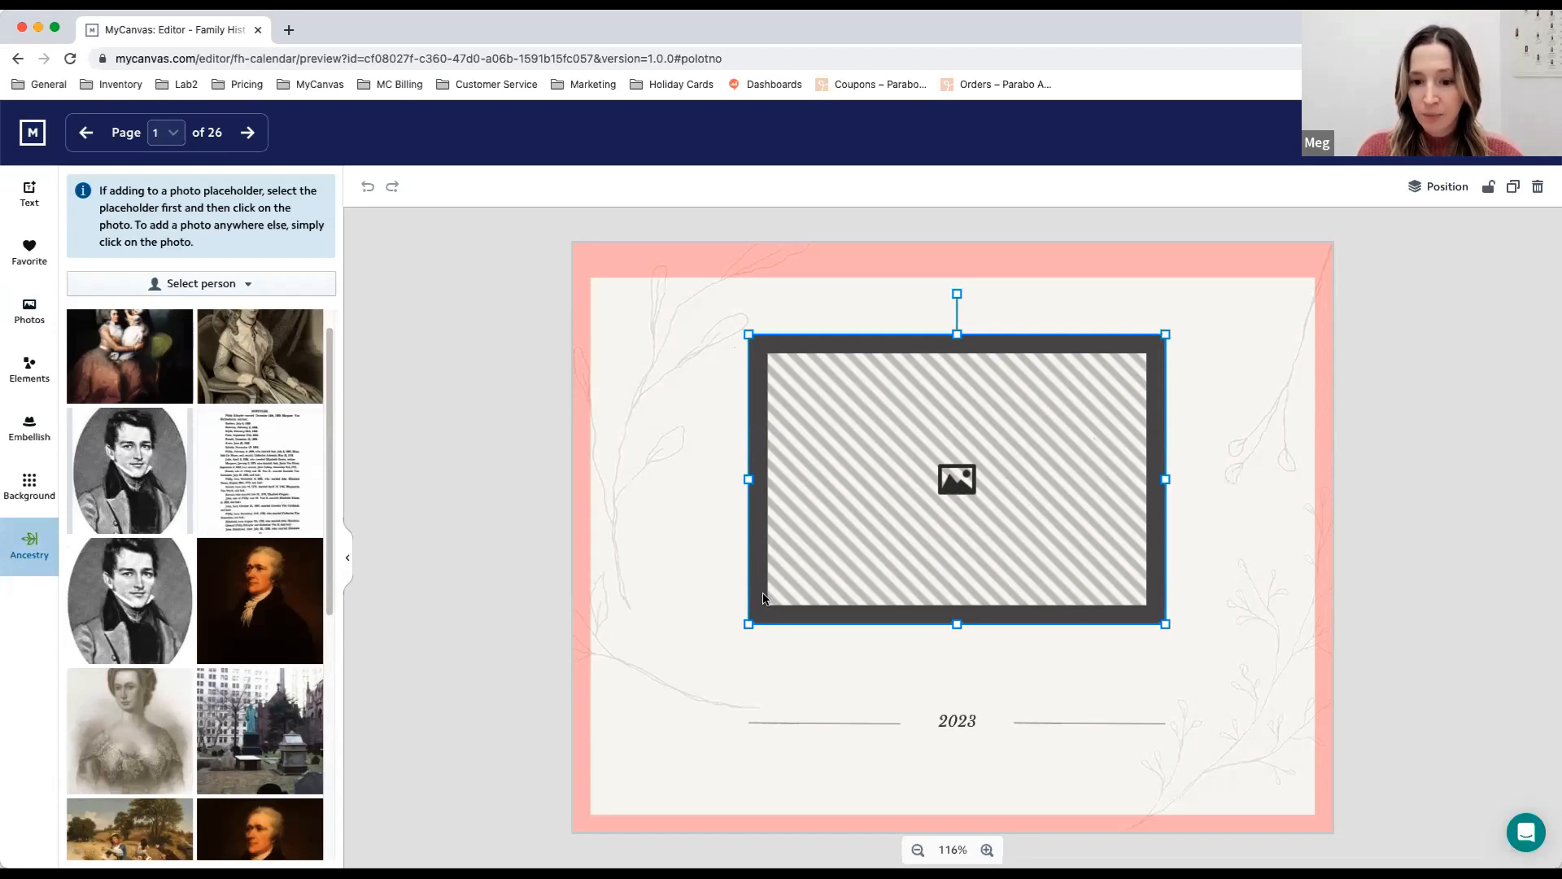
click(284, 606)
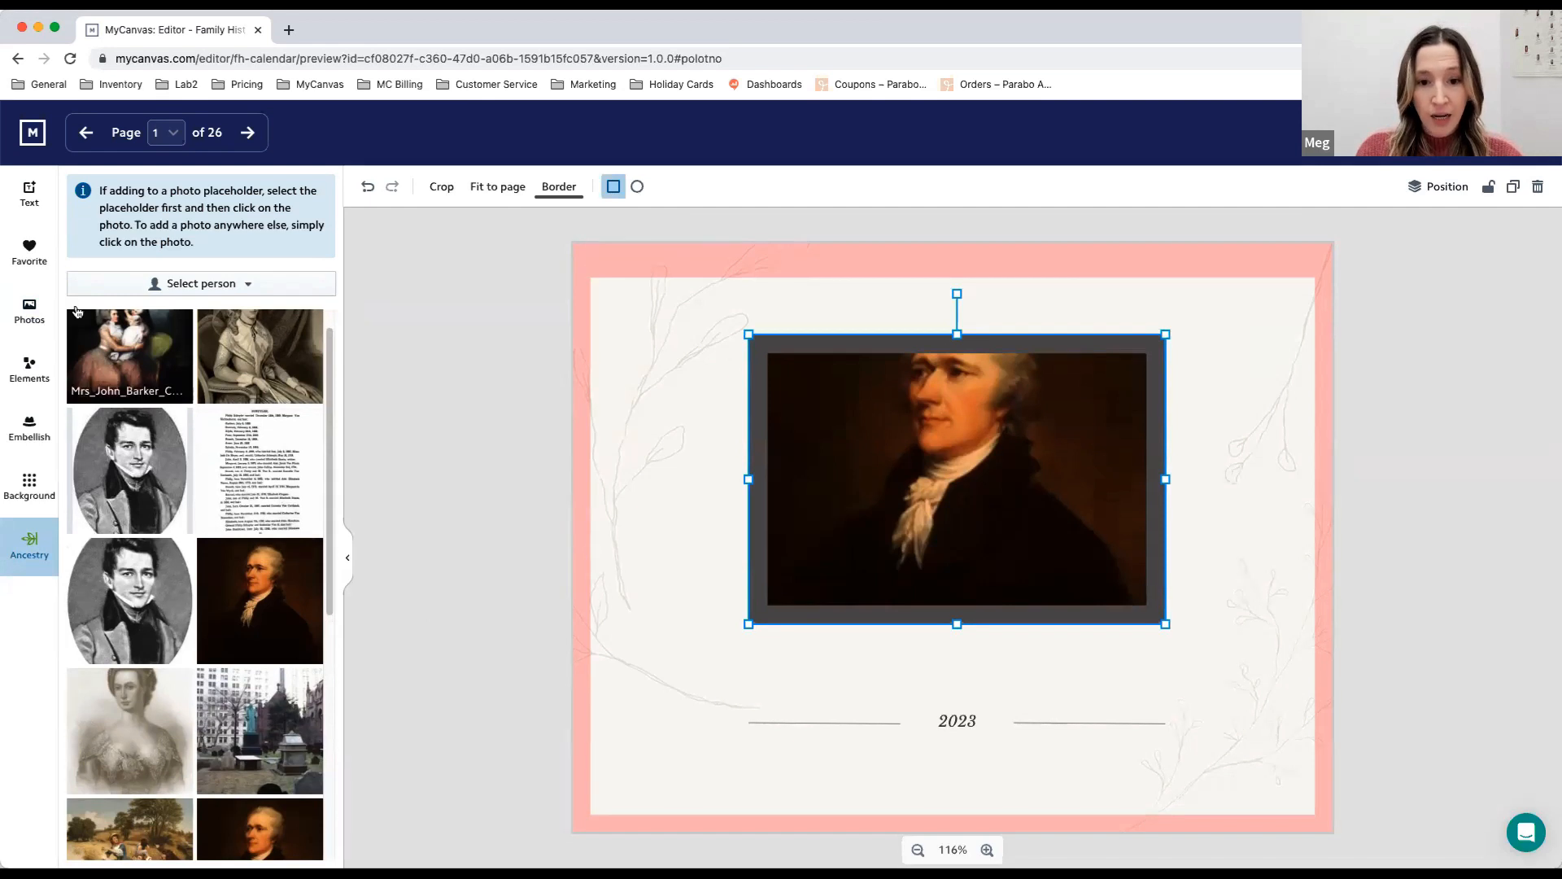
- Upload the St Kitts & Nevis map from the computer and place it in the cover page's photo frame
click(36, 305)
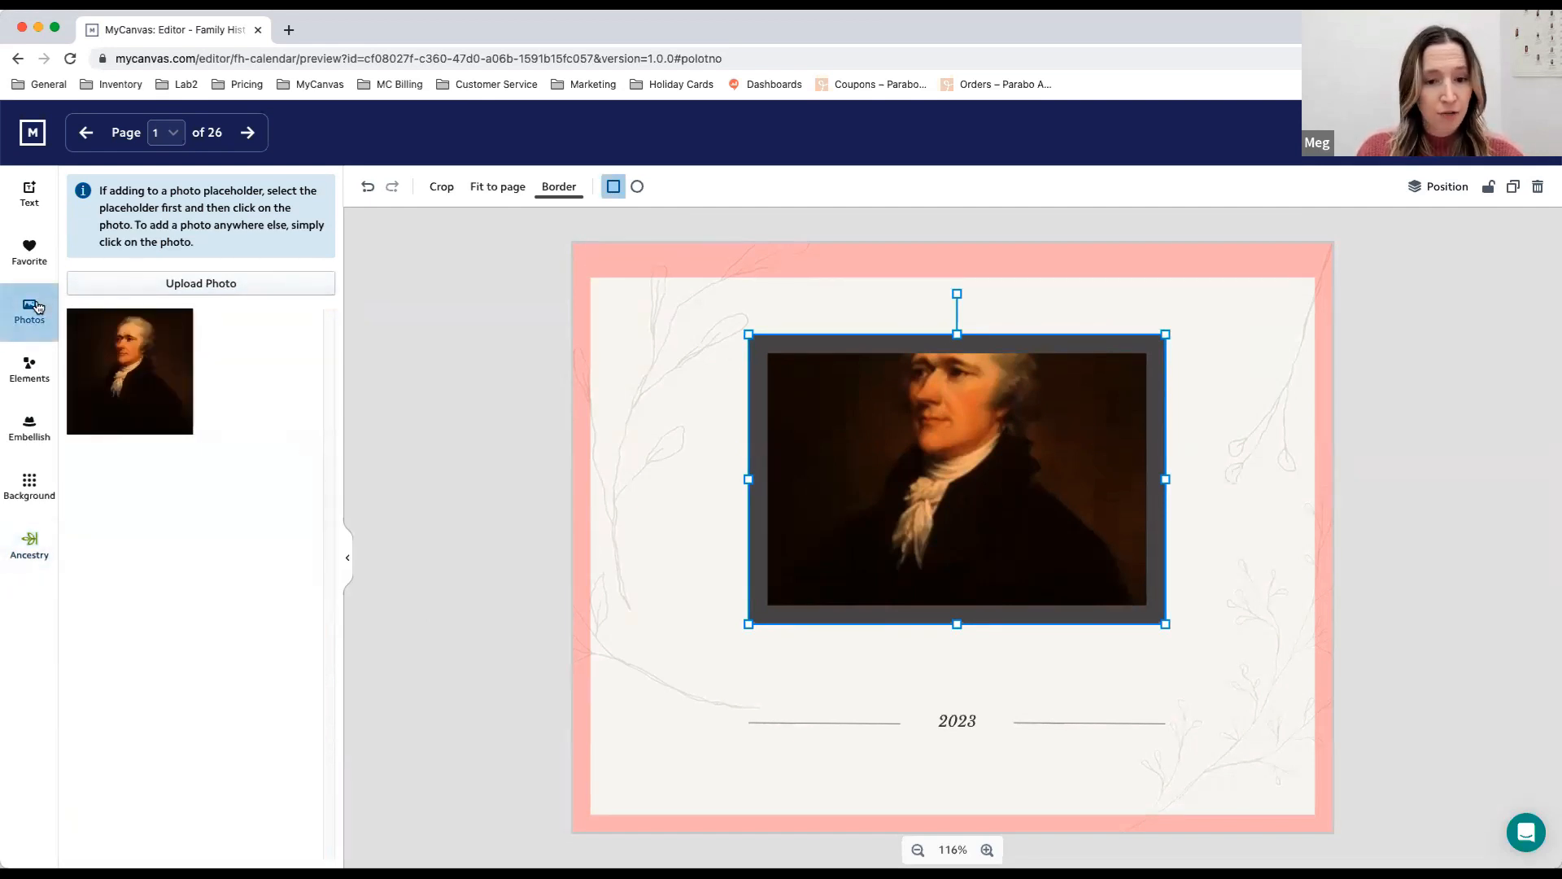
click(181, 285)
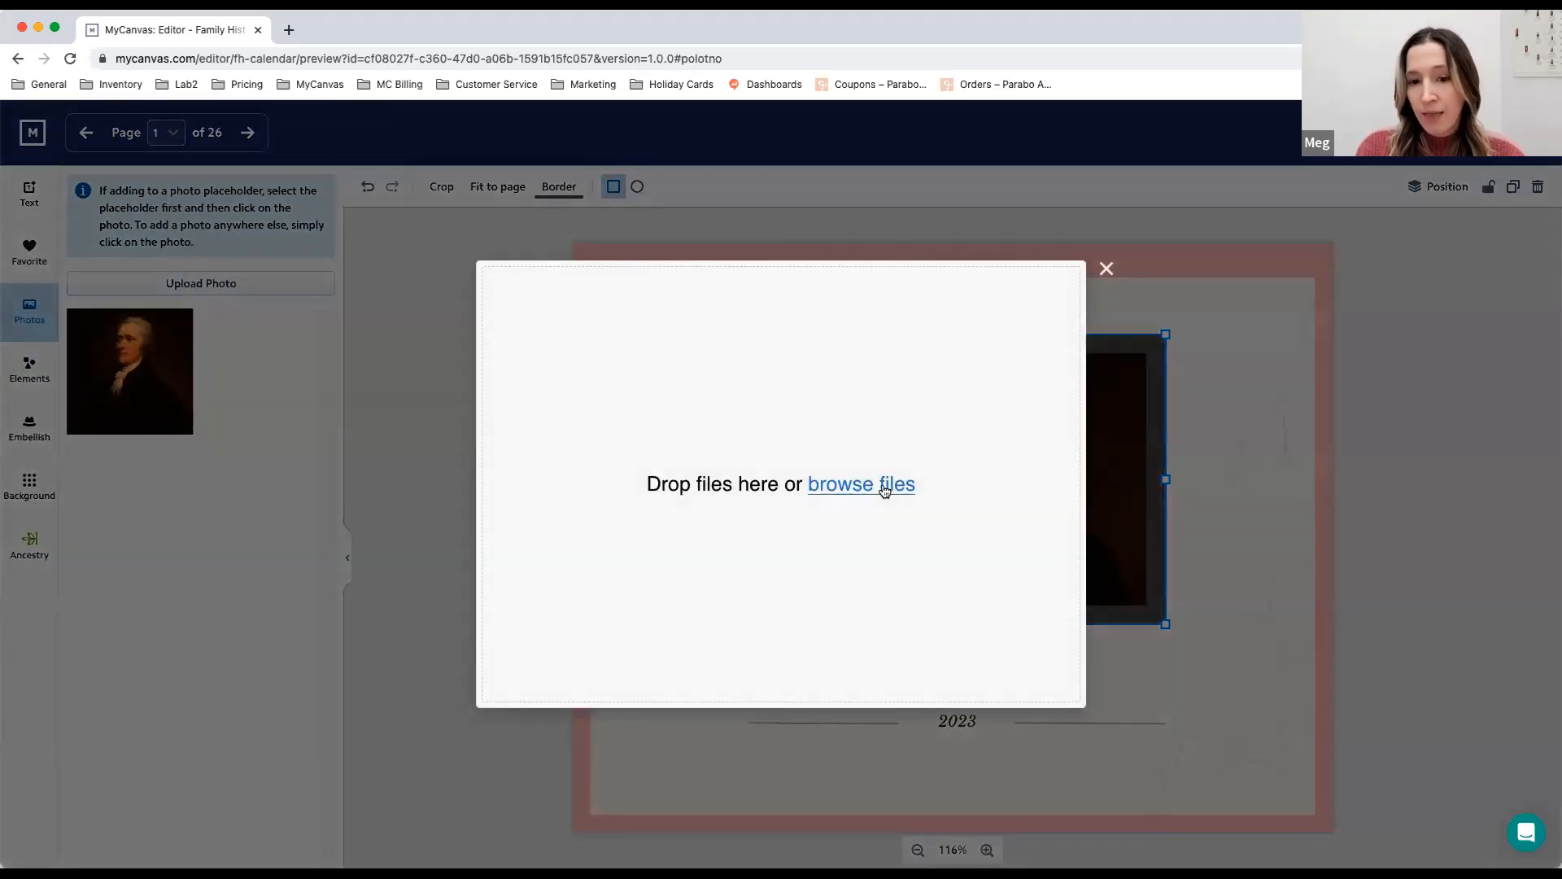
click(882, 486)
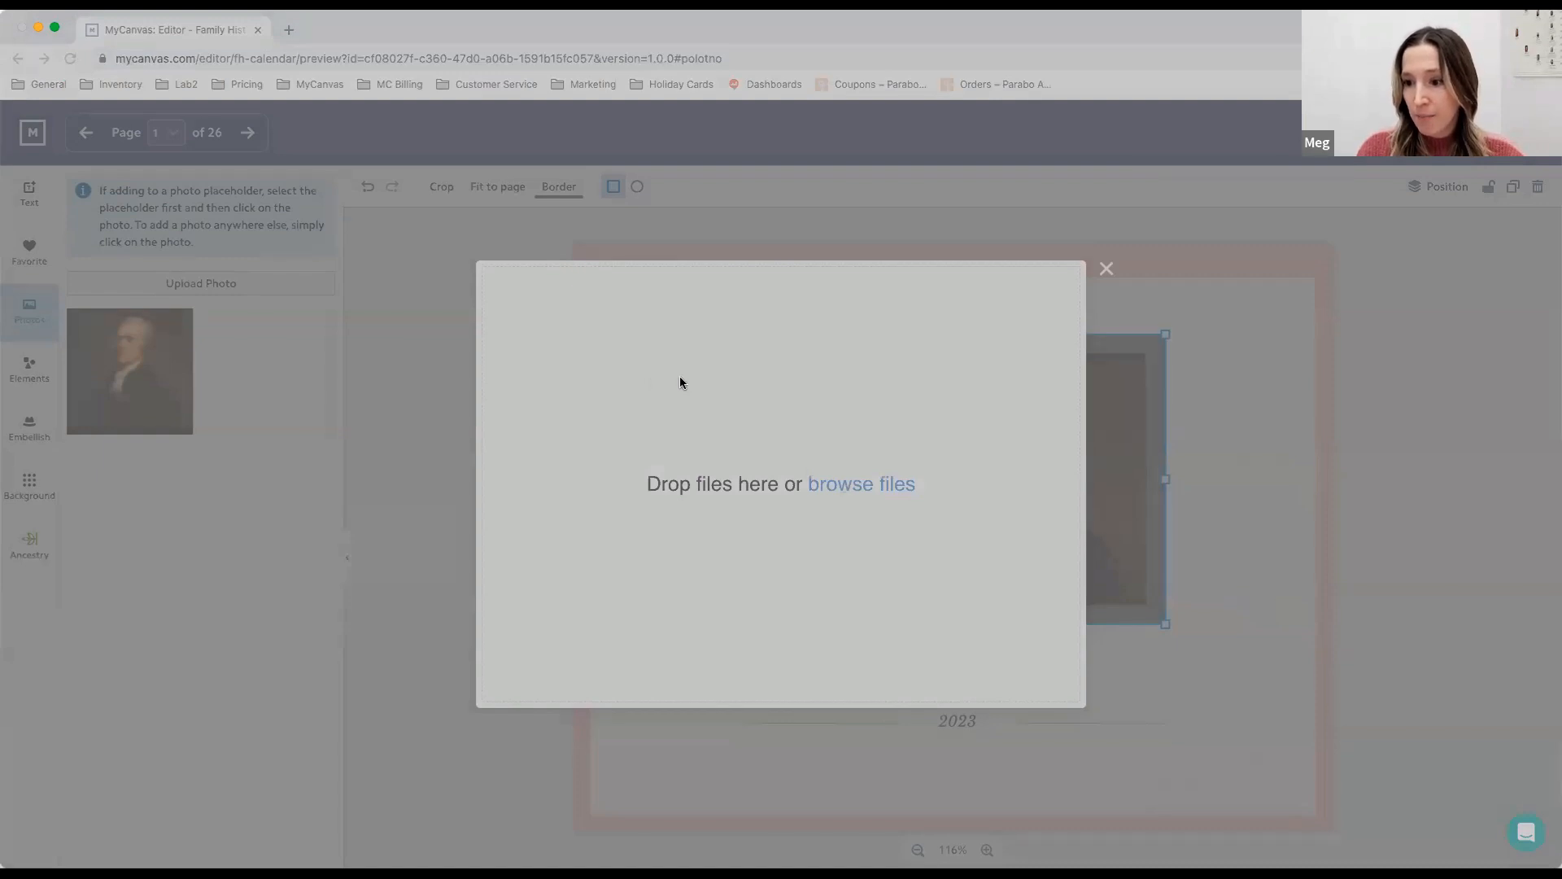
click(1064, 599)
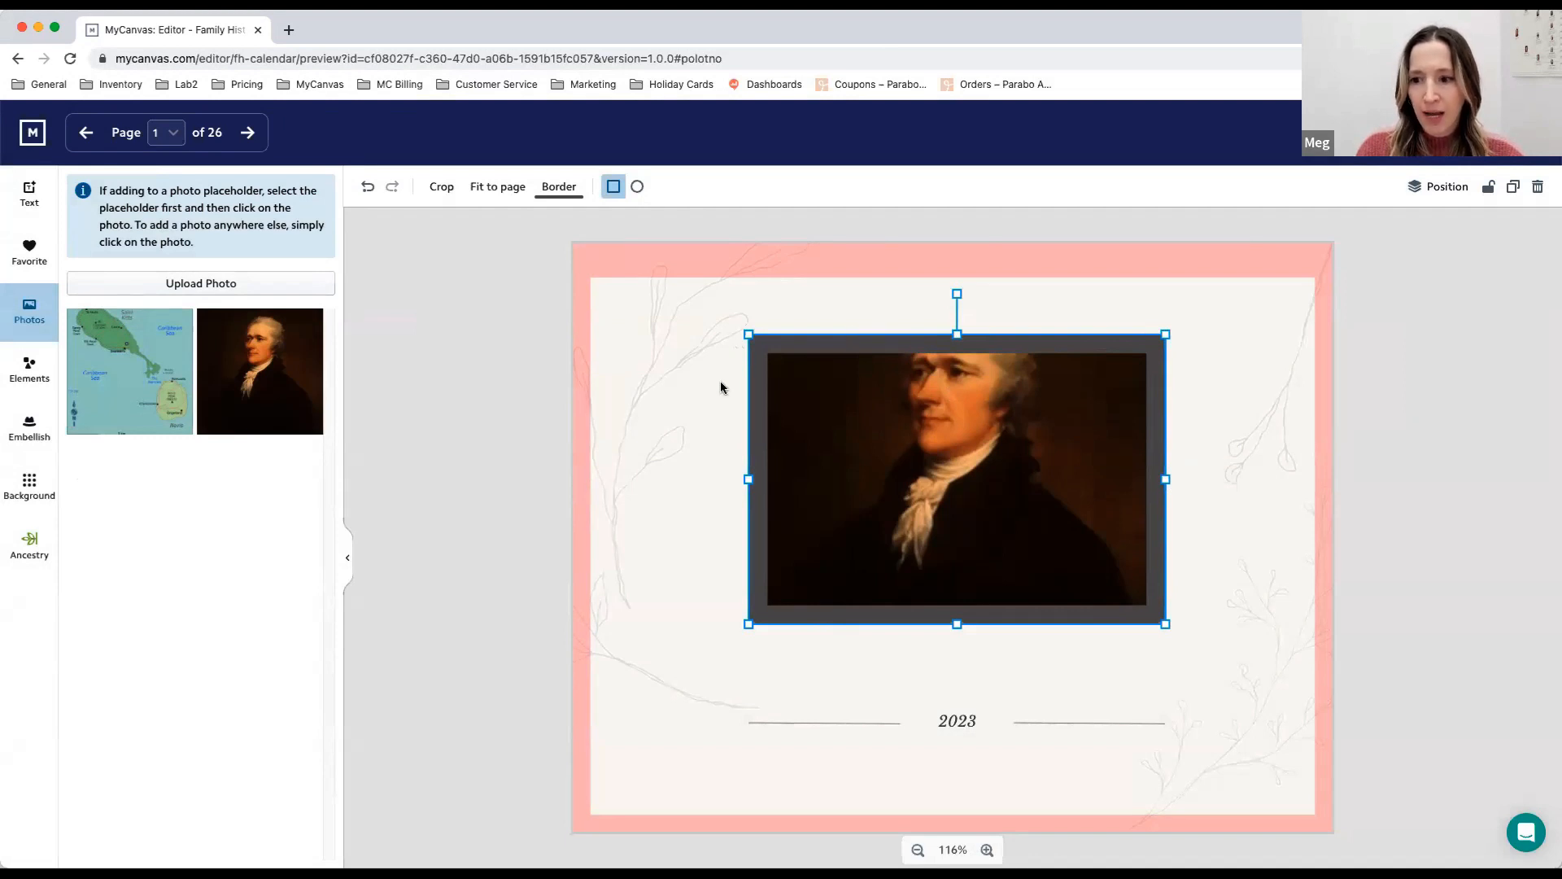
click(105, 373)
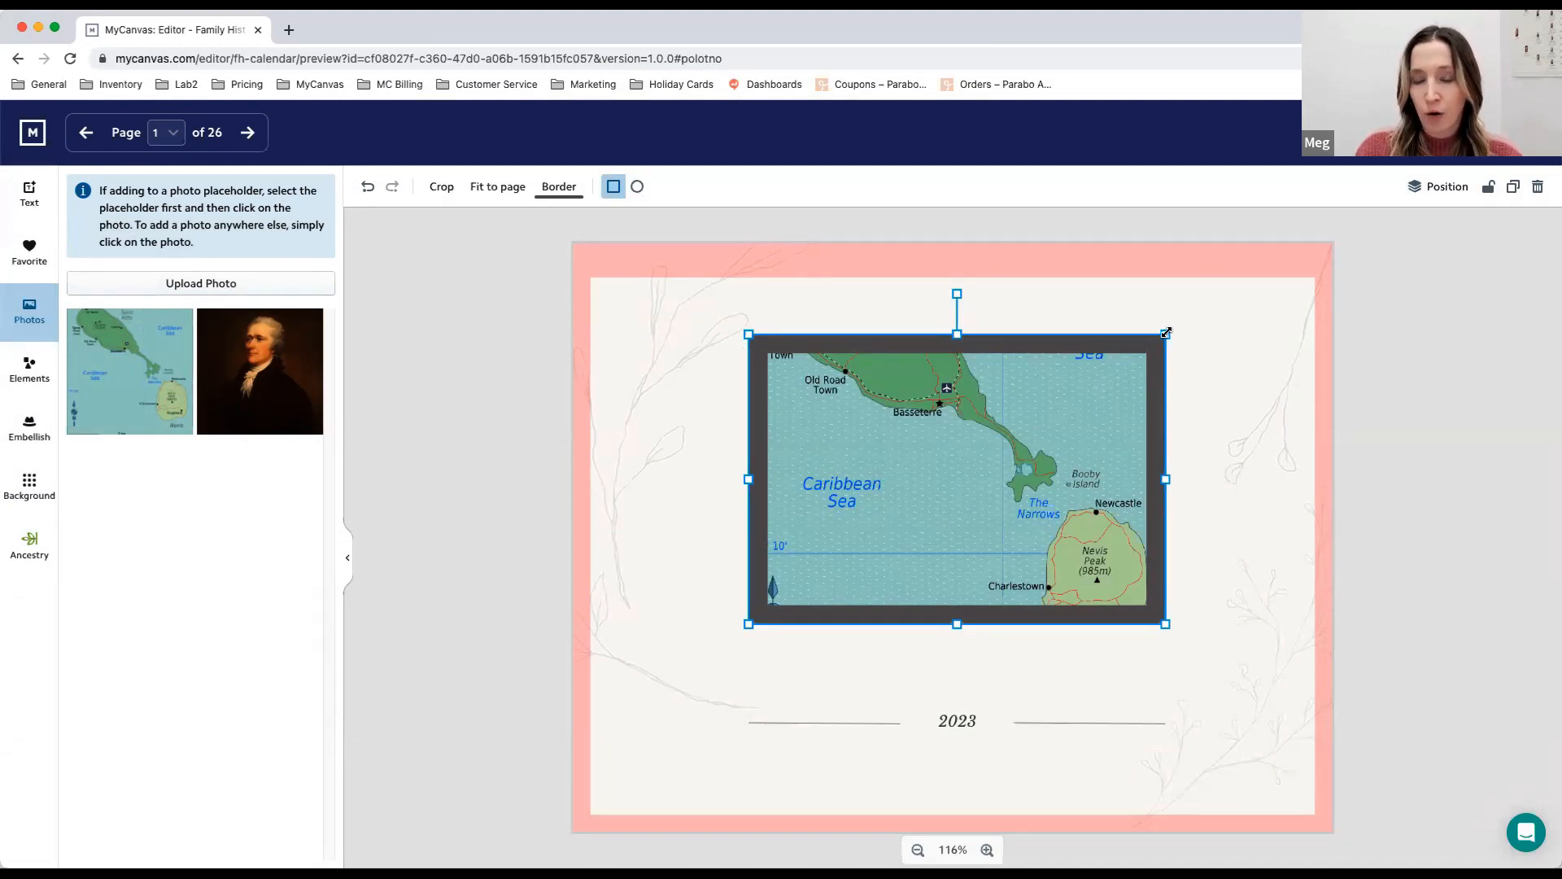
- Enlarge the map picture proportionally and center it on the cover above the 2023 text
mouse_move(1165, 333)
mouse_down()
mouse_move(1286, 269)
mouse_move(1046, 492)
mouse_move(1227, 358)
mouse_move(1294, 280)
mouse_move(1283, 265)
mouse_up()
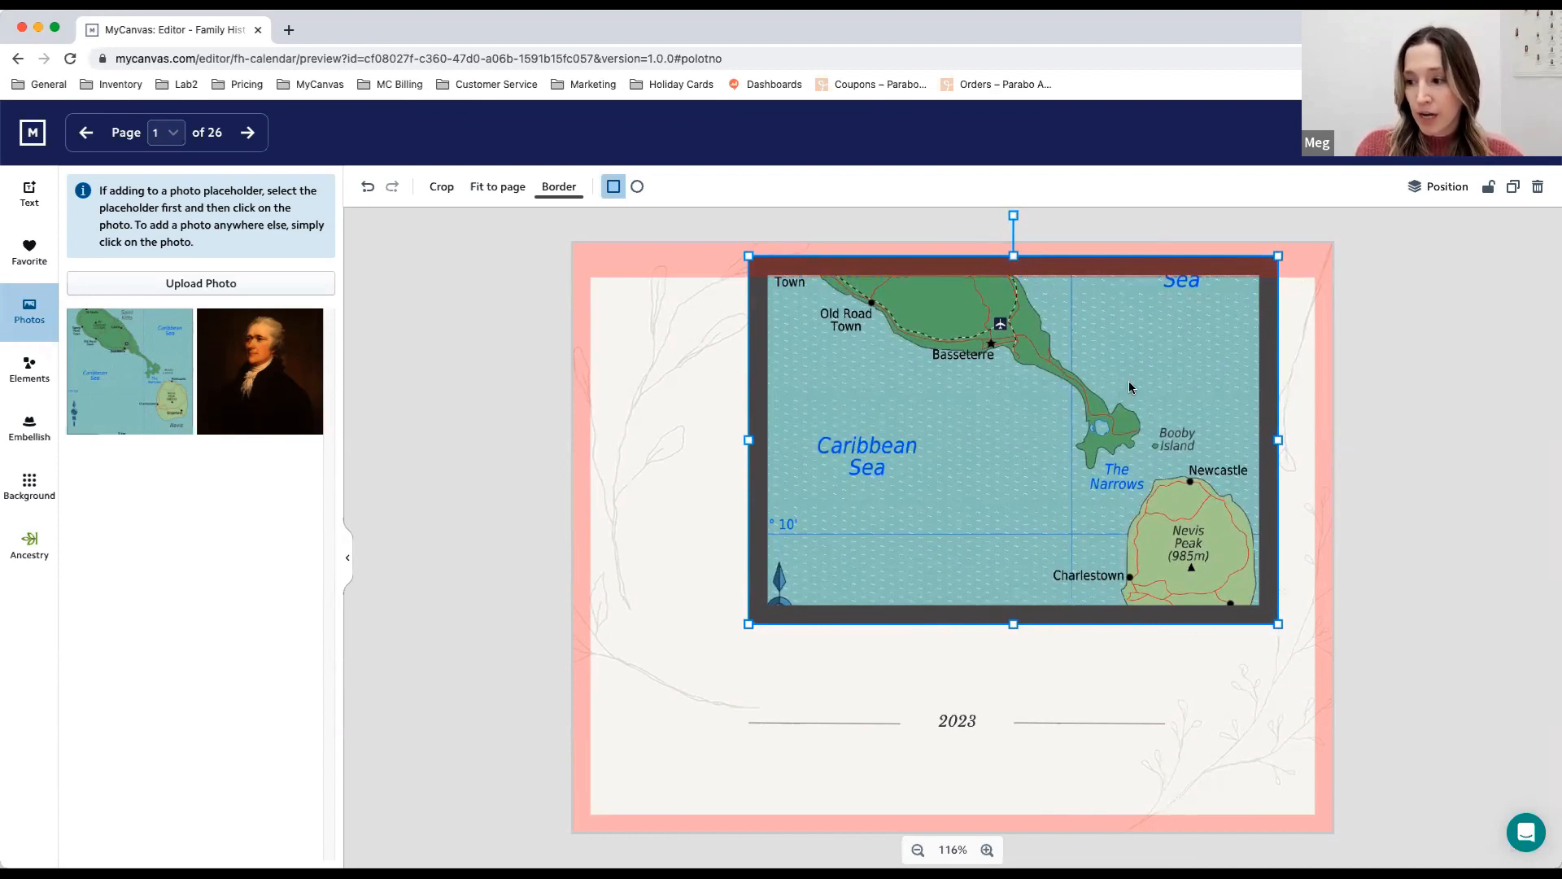
drag(1128, 382, 1073, 437)
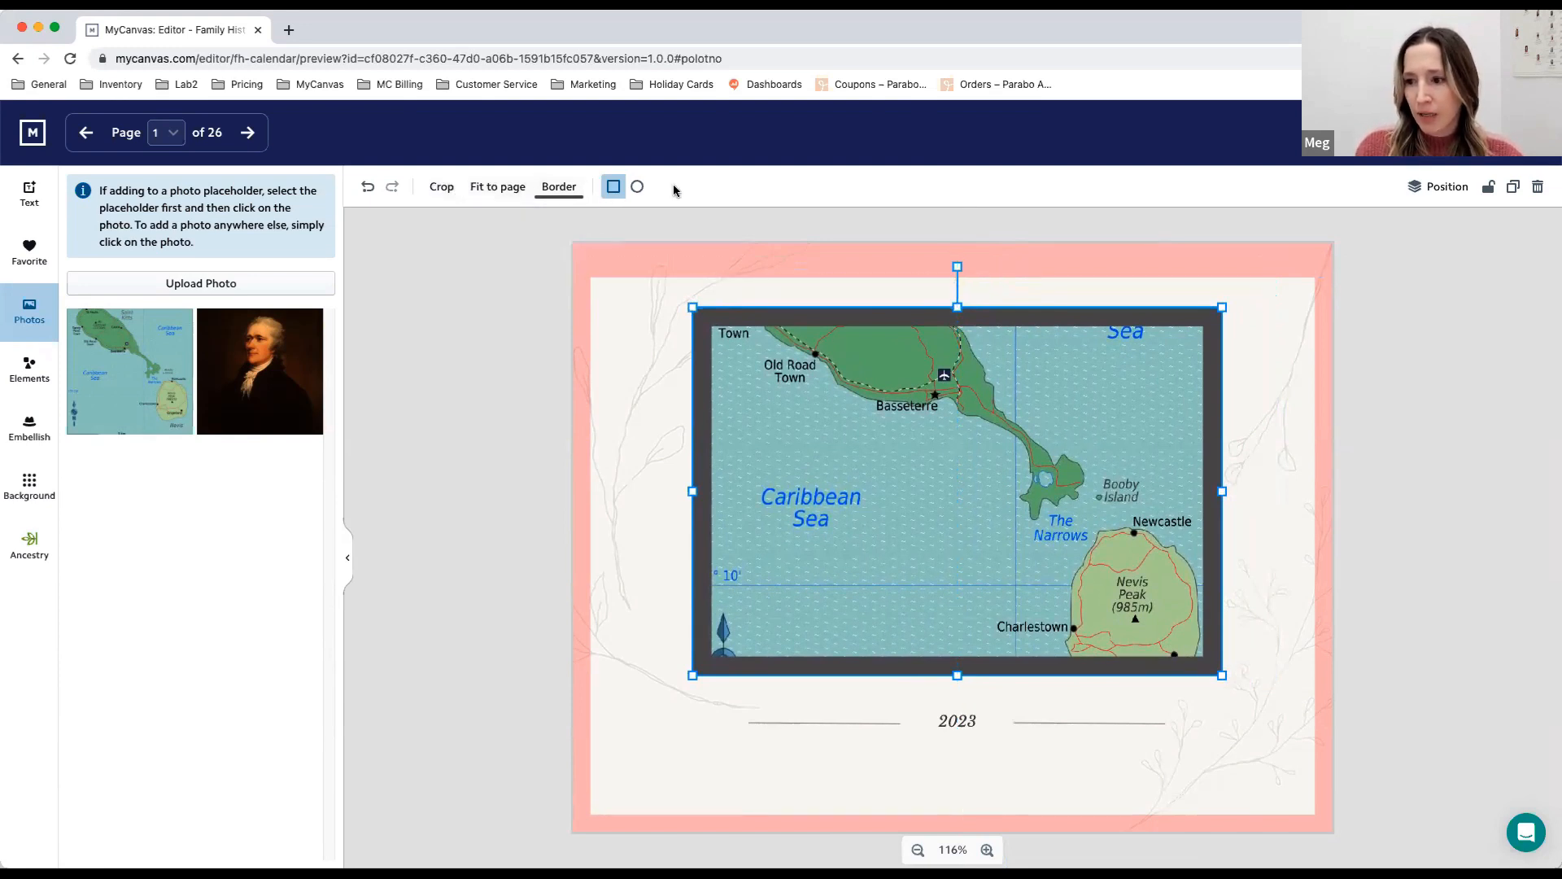
- Try blue shades 4A90E2 and 083F81 as the map picture's border color
click(569, 188)
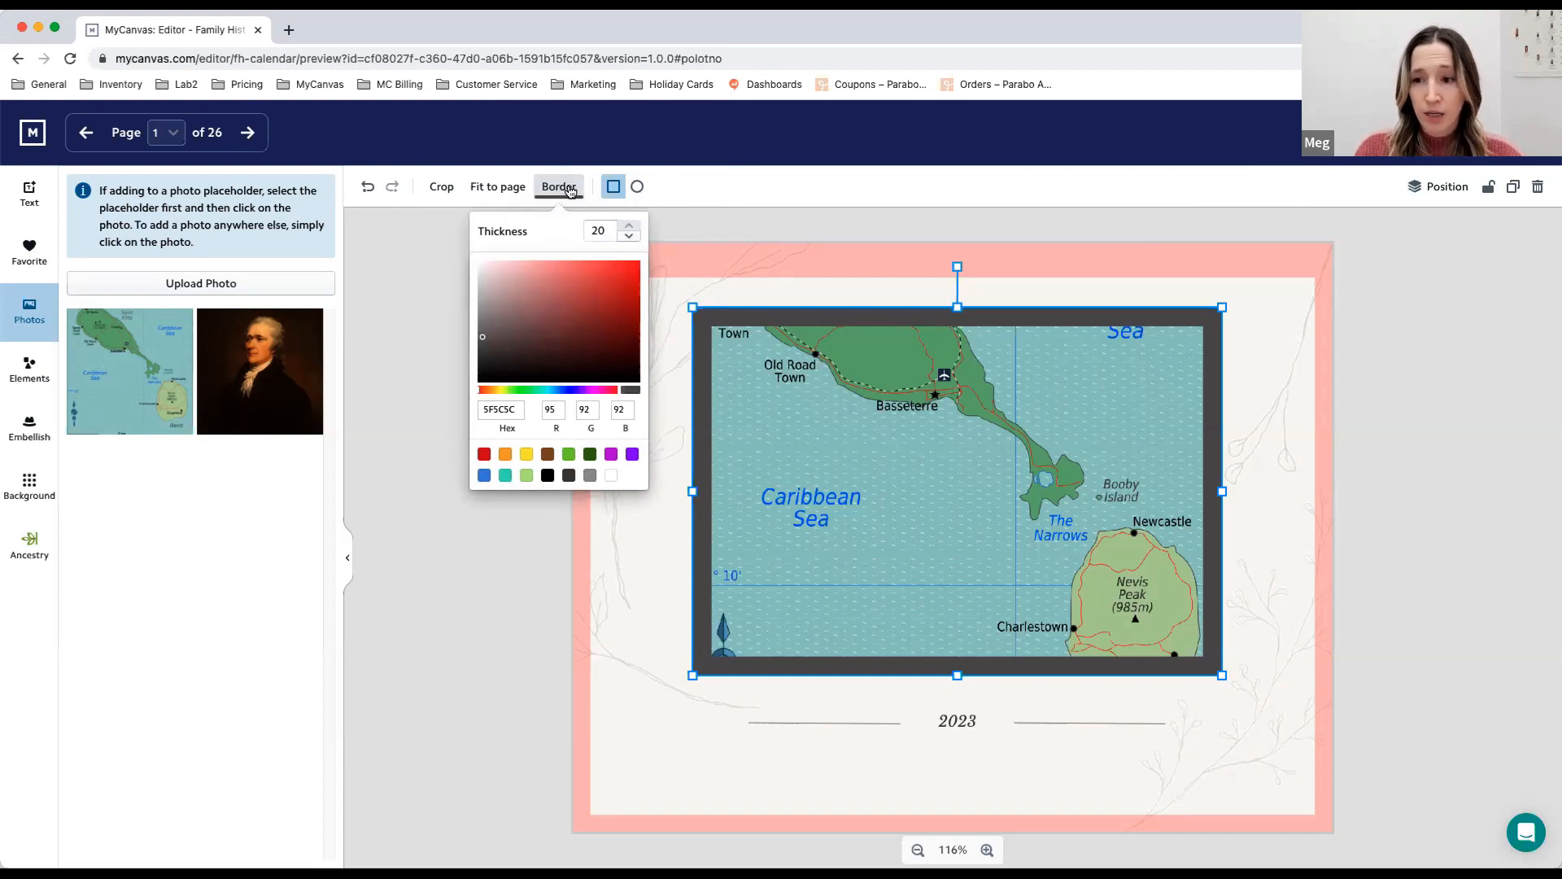
click(483, 476)
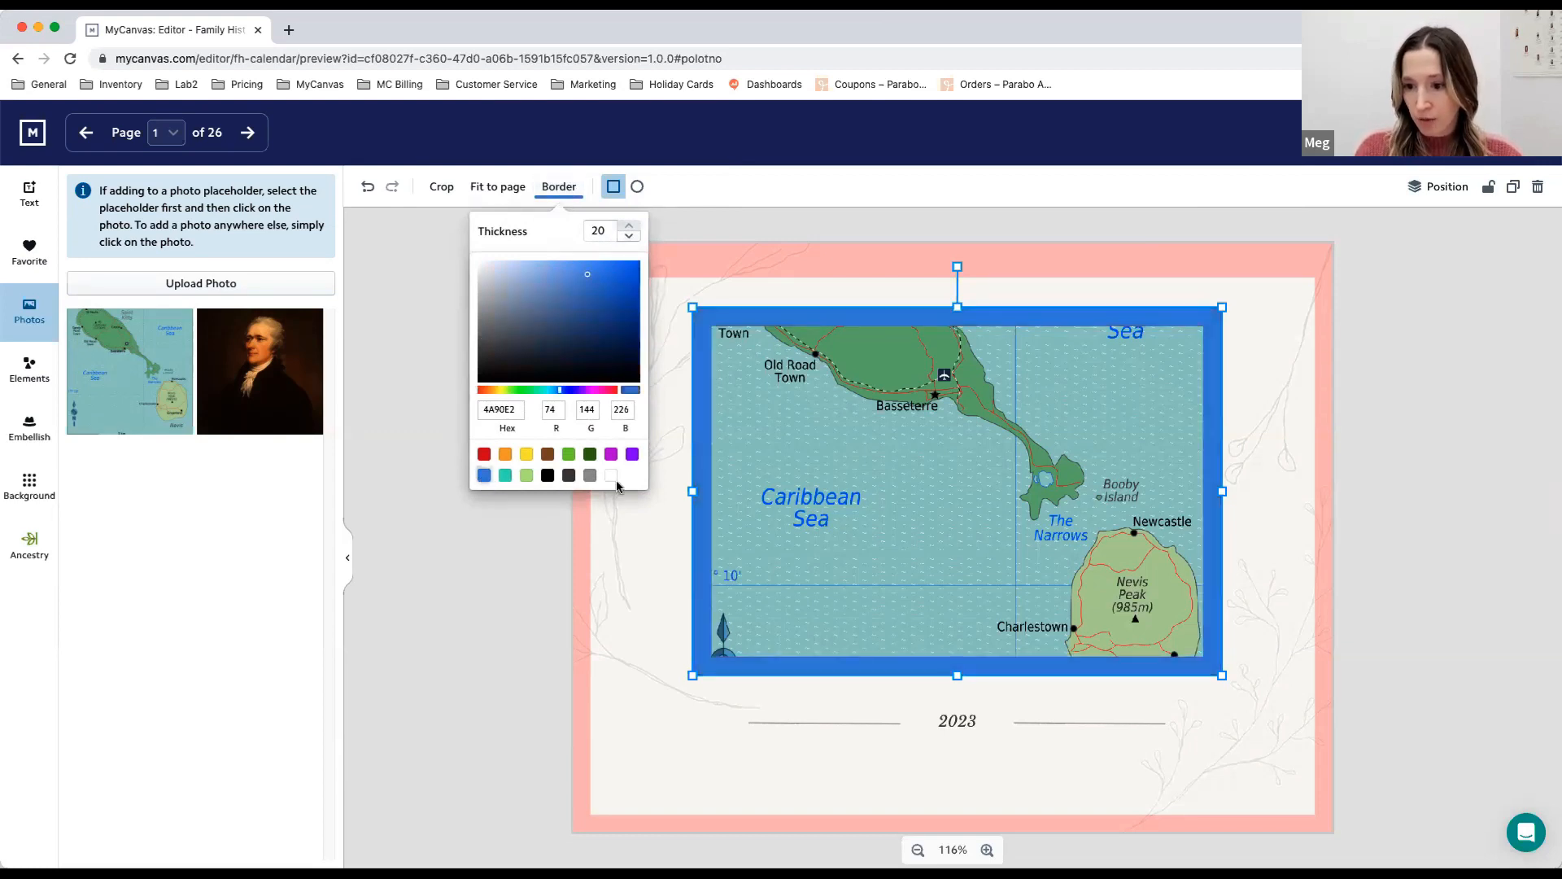
click(521, 307)
click(629, 277)
click(630, 321)
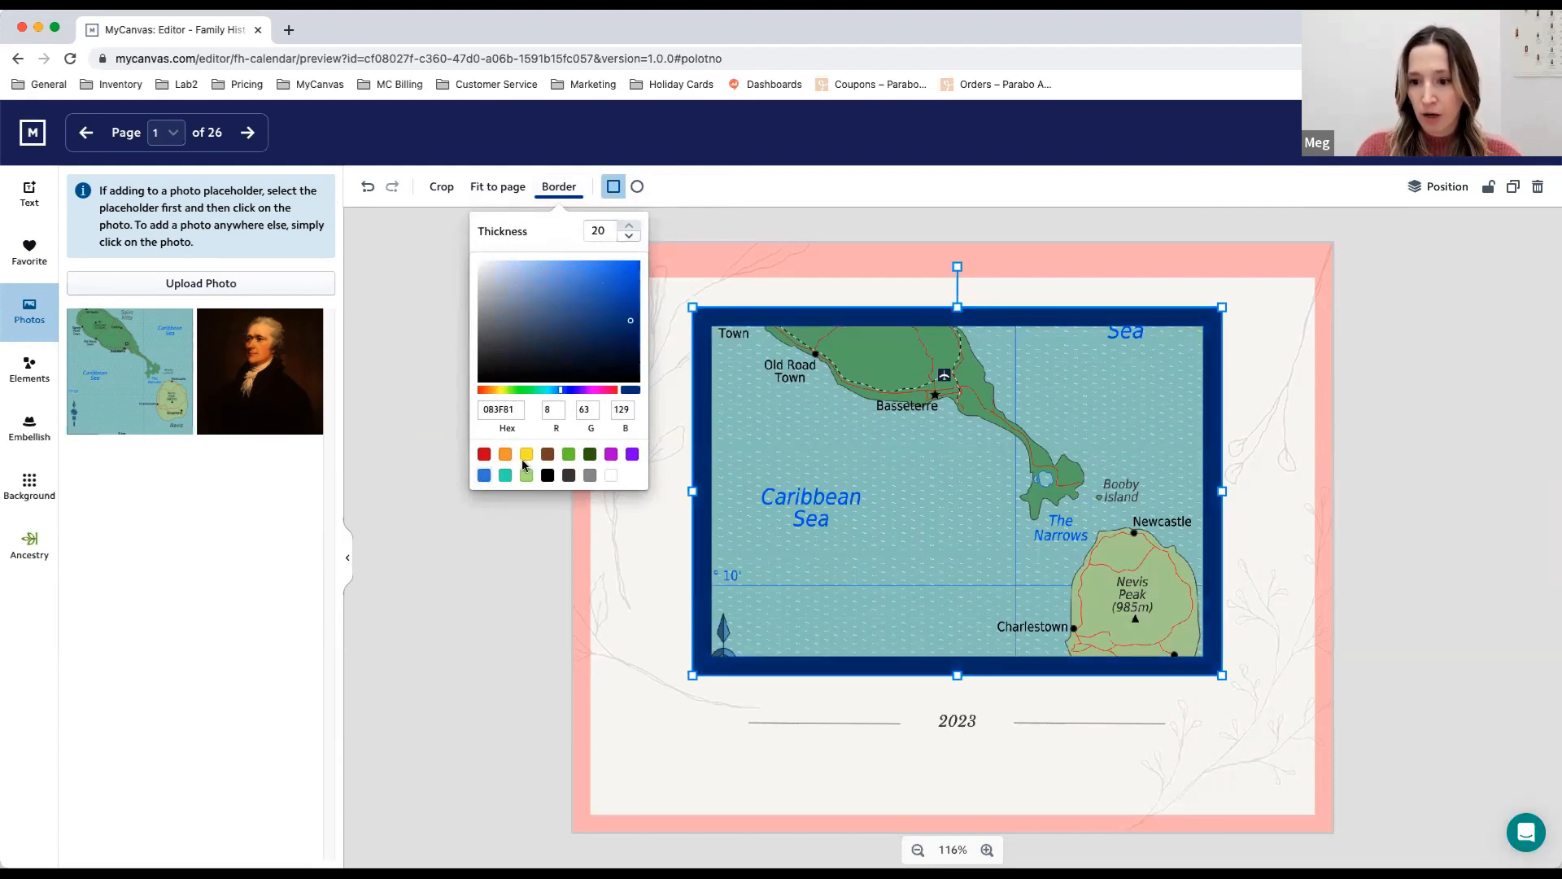
click(483, 476)
- Set the map picture's border thickness to 5
click(627, 237)
click(628, 236)
click(627, 237)
click(628, 236)
click(627, 237)
click(628, 236)
click(627, 237)
click(627, 237)
click(627, 237)
click(627, 236)
click(627, 236)
click(627, 236)
click(628, 237)
click(627, 236)
click(627, 237)
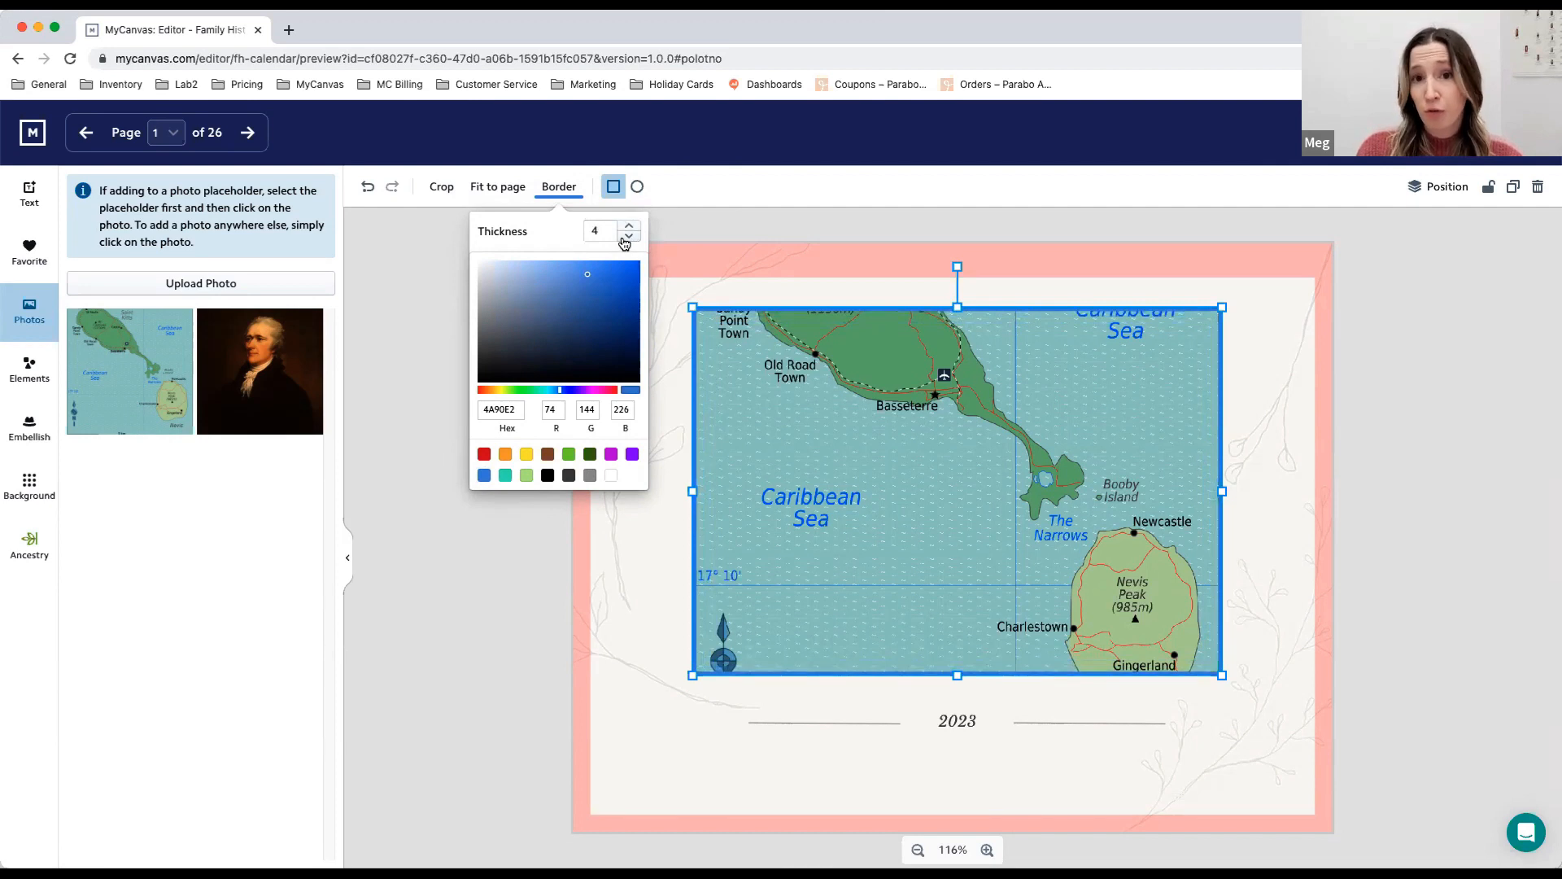
click(627, 237)
click(627, 237)
click(627, 237)
click(627, 237)
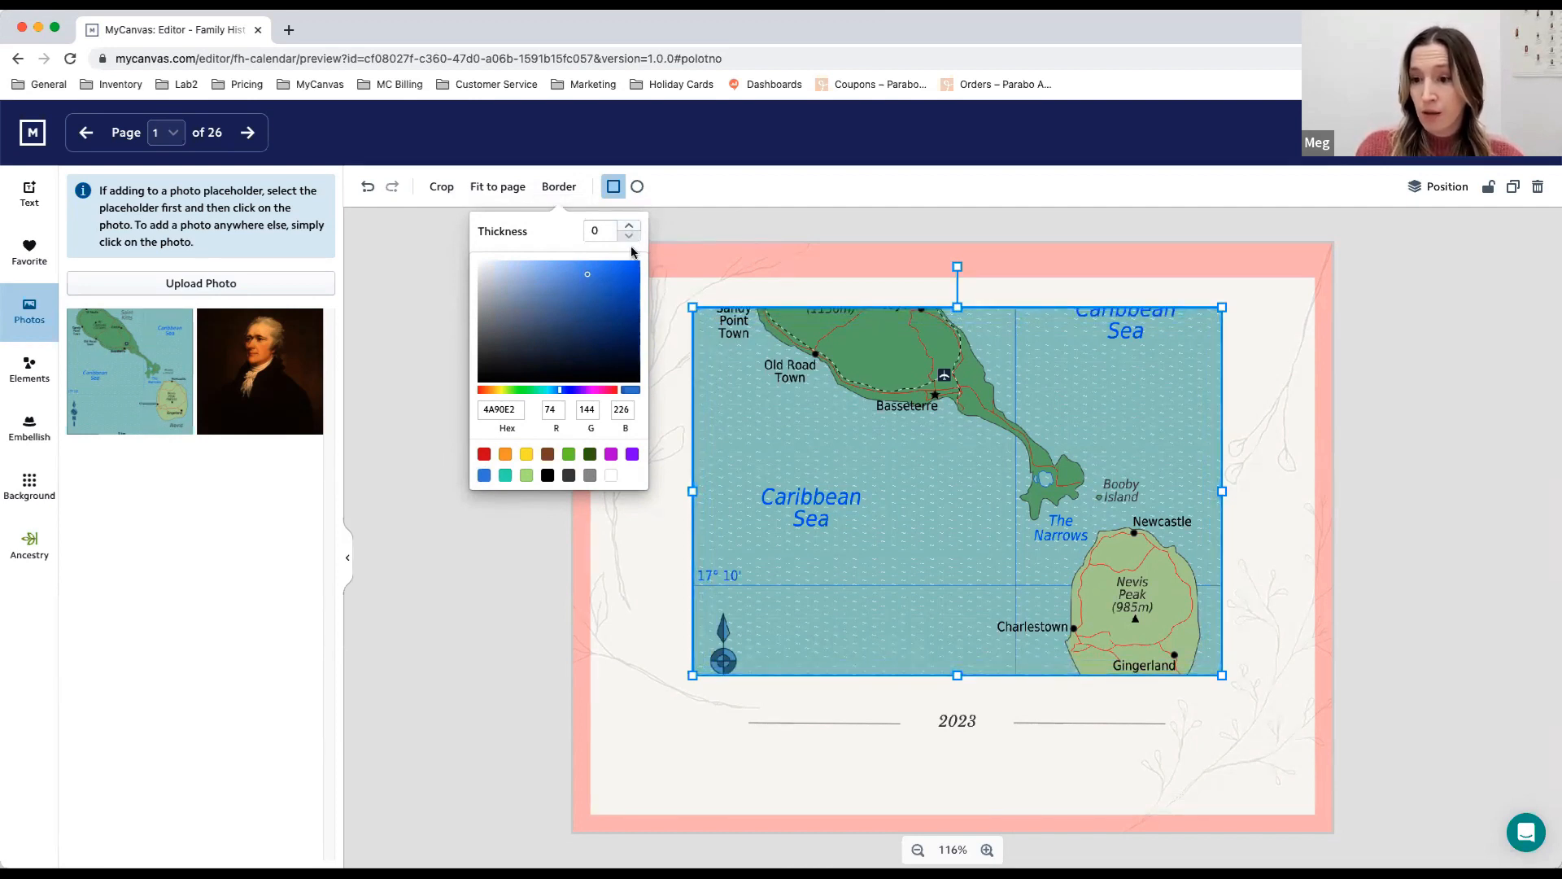
click(629, 226)
click(629, 226)
click(629, 226)
click(629, 226)
click(628, 226)
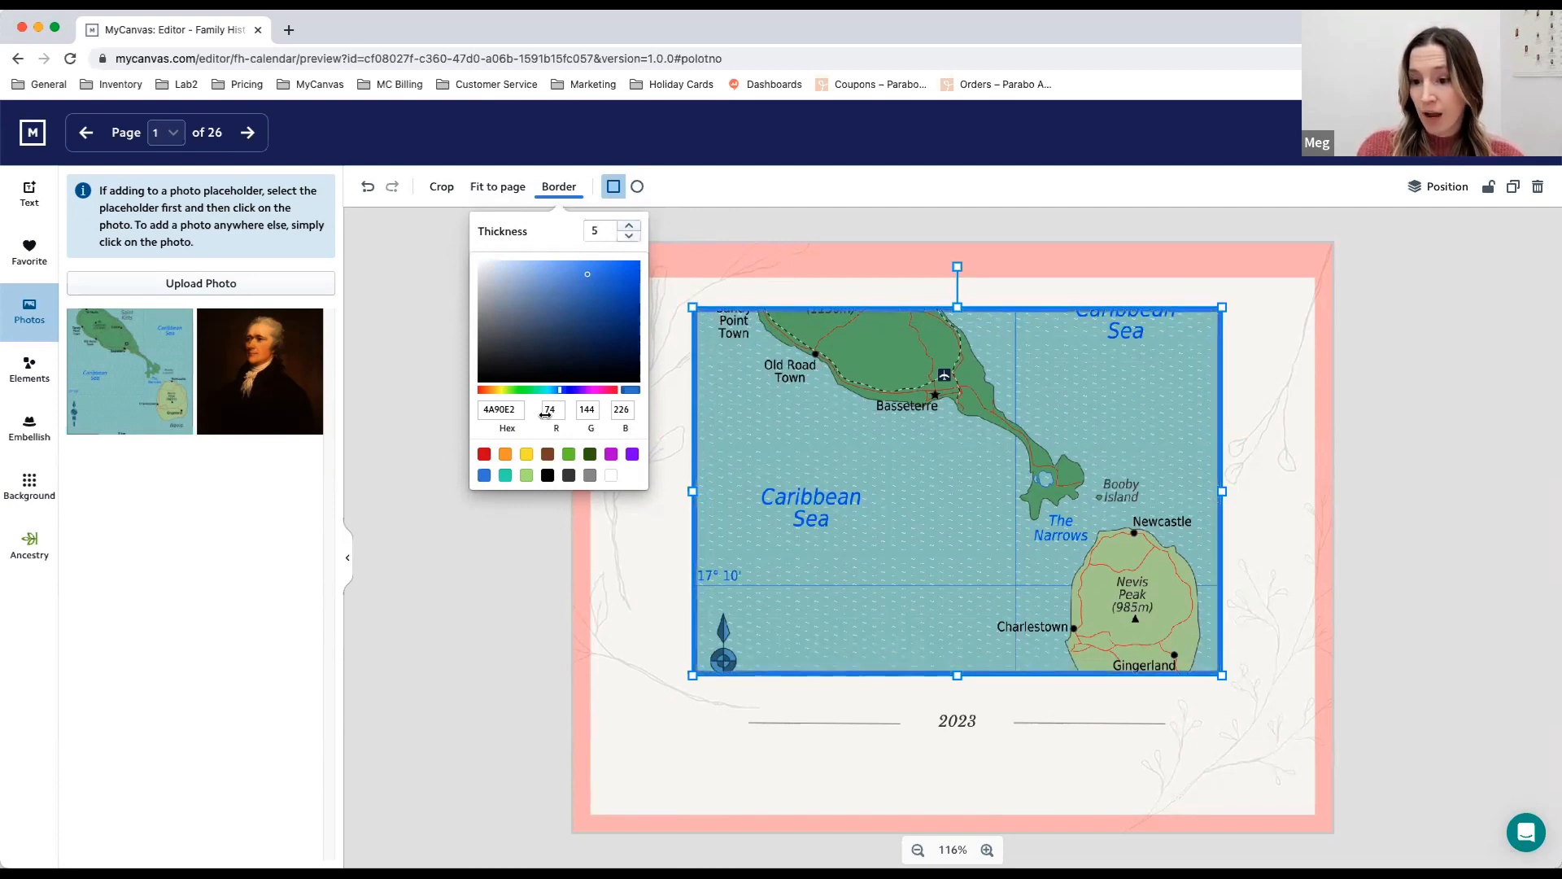
- Try orange and green on the map picture's border, and set its color to purple 9013FE
click(503, 457)
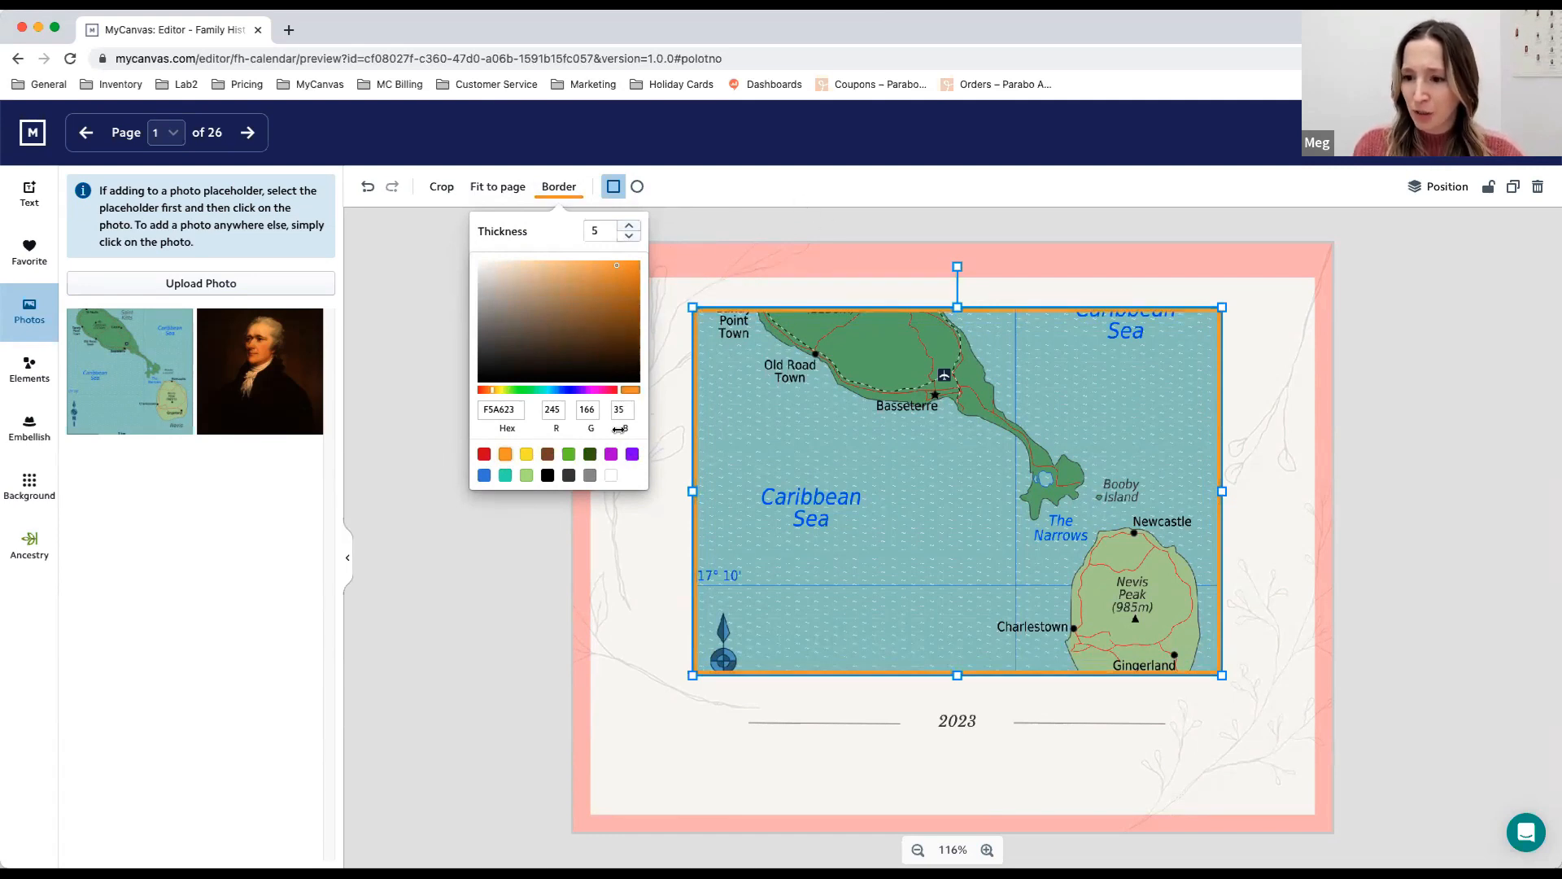
click(569, 454)
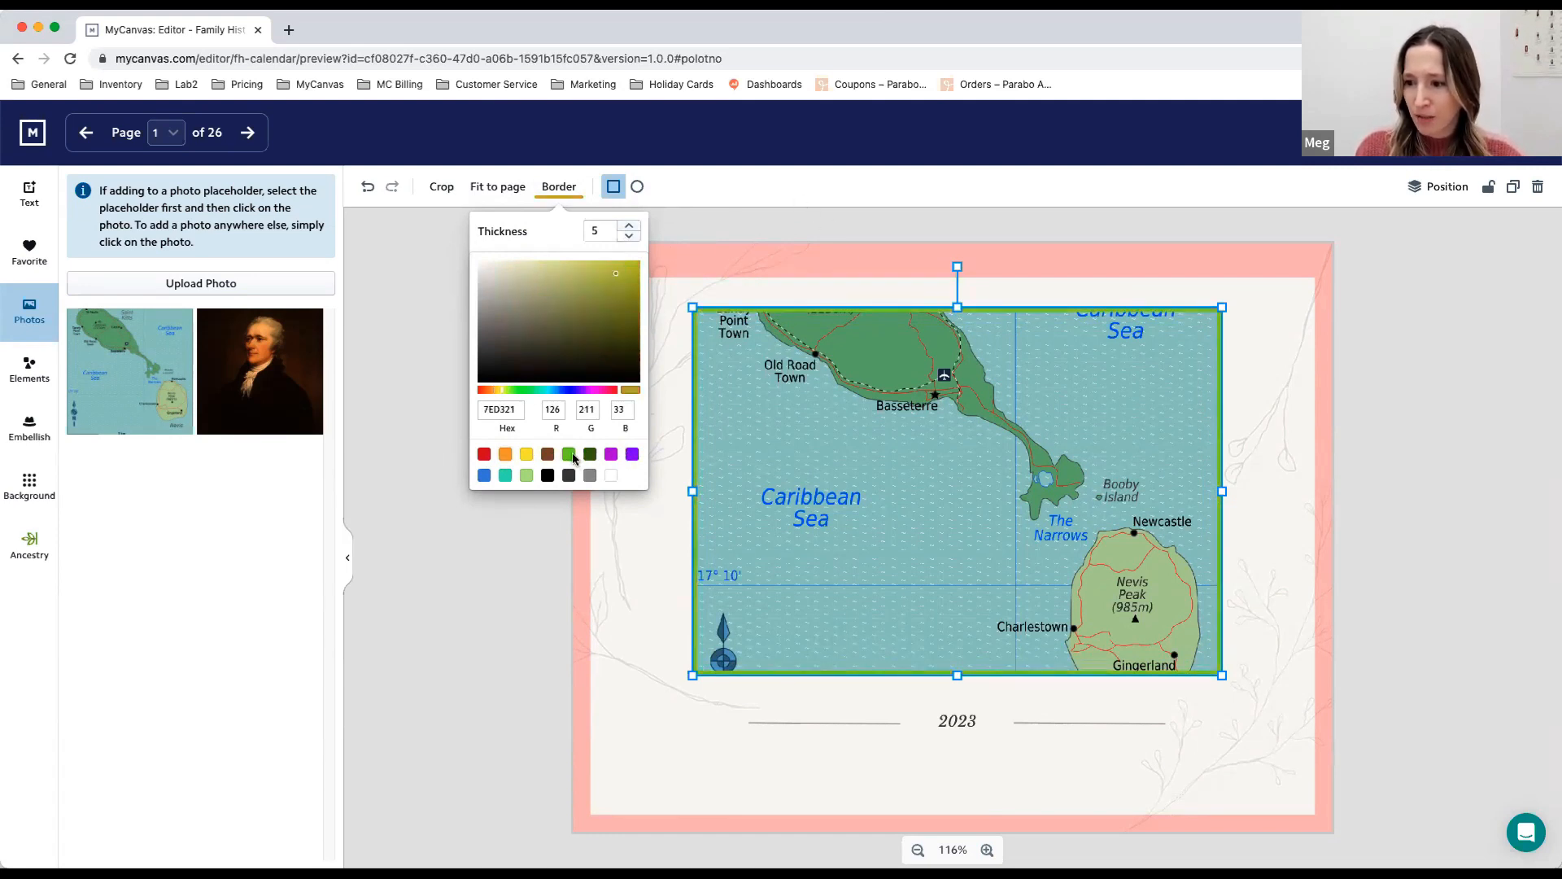
click(631, 455)
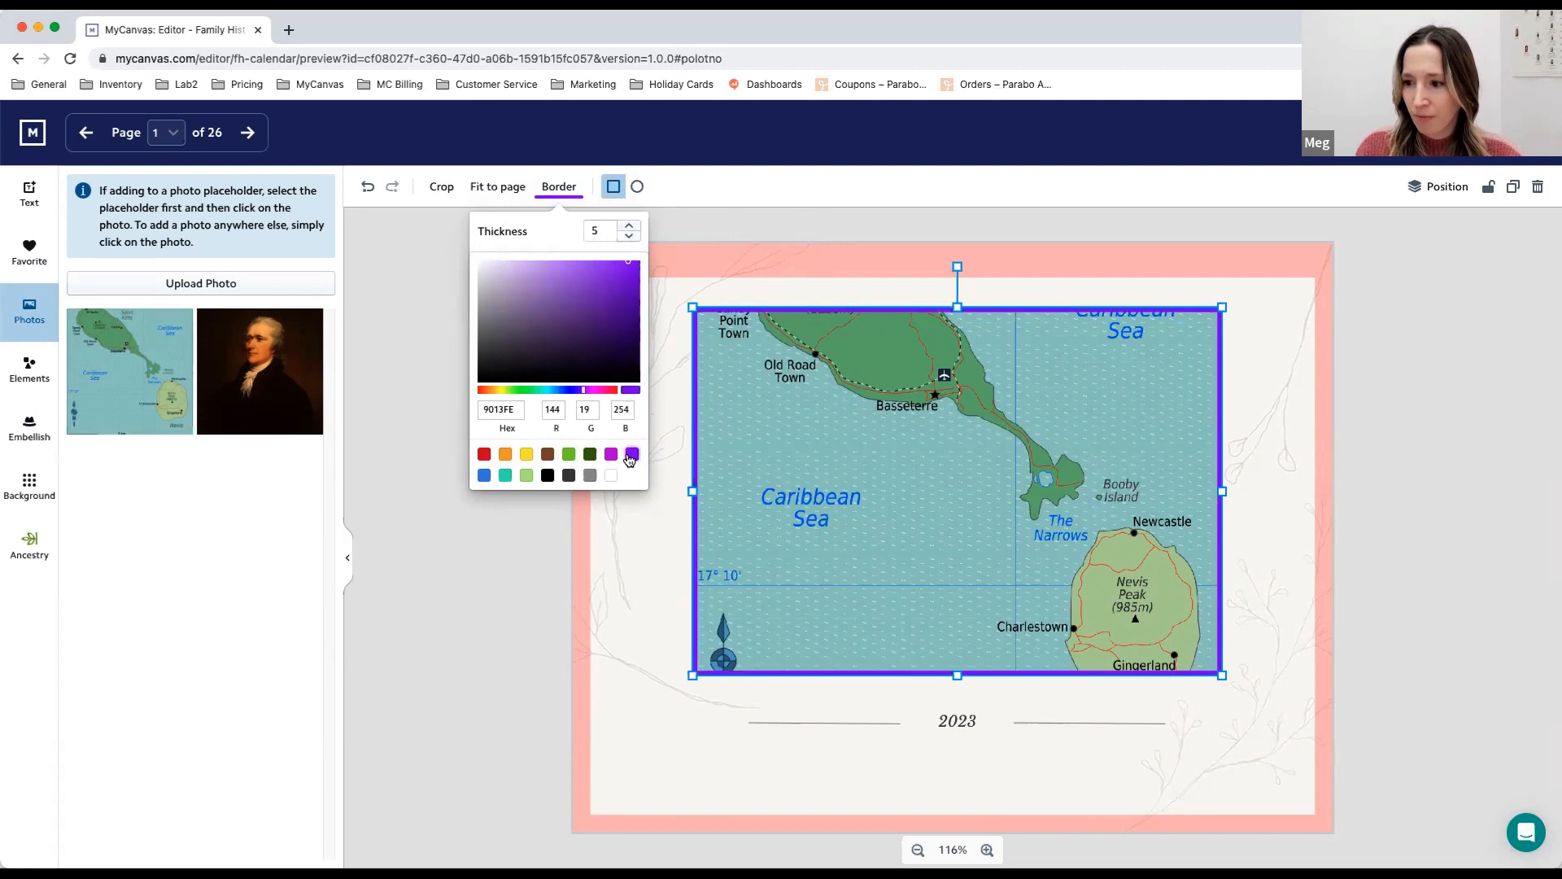
click(564, 186)
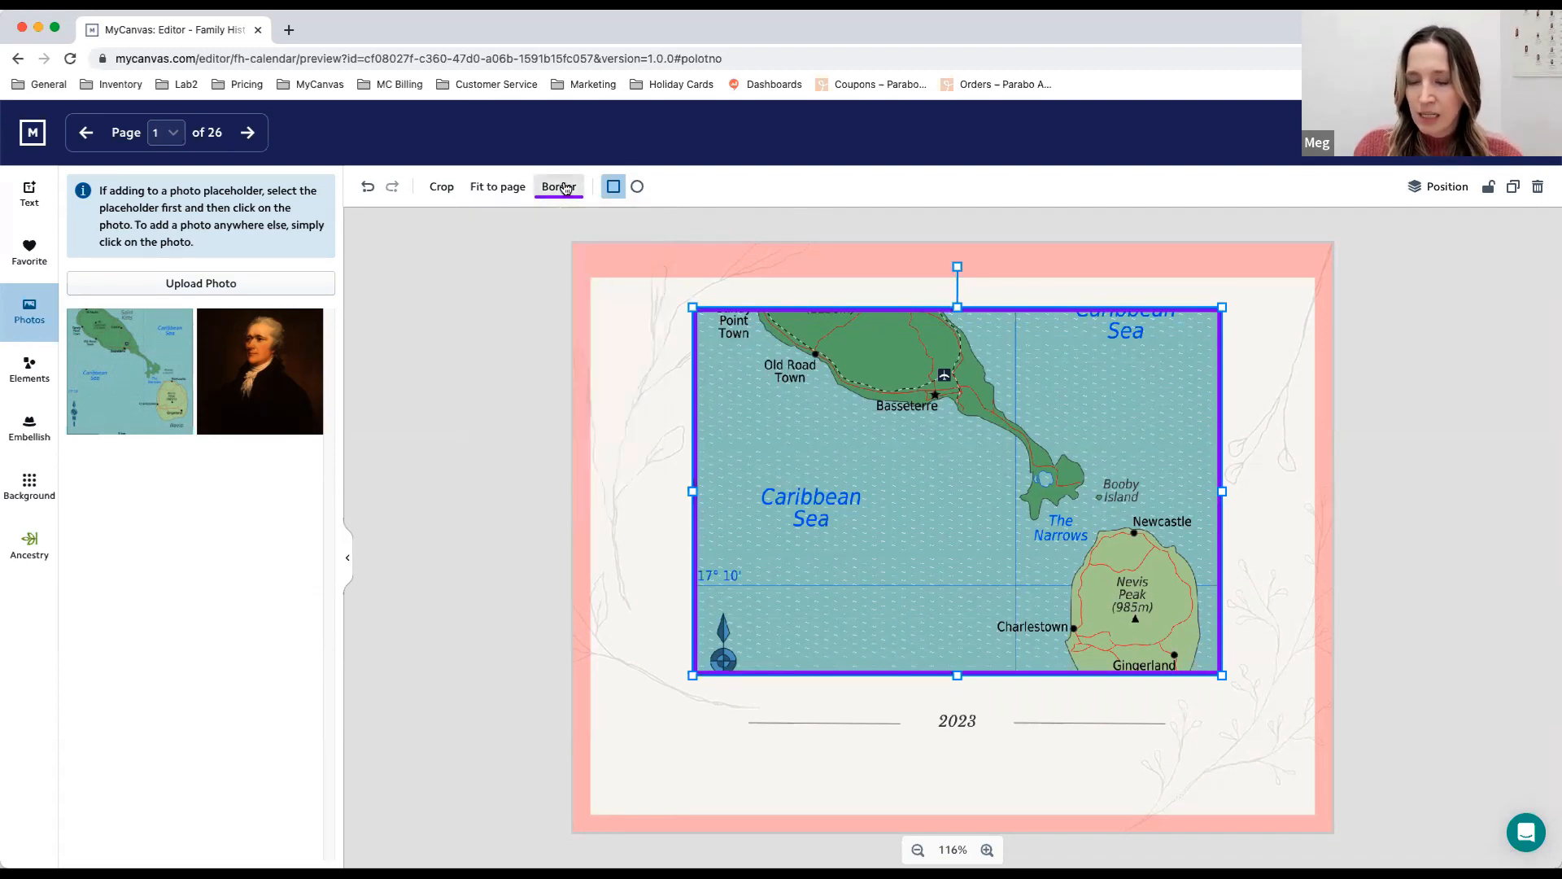
- Try the rounded shape on the map picture and restore the squared shape
click(639, 189)
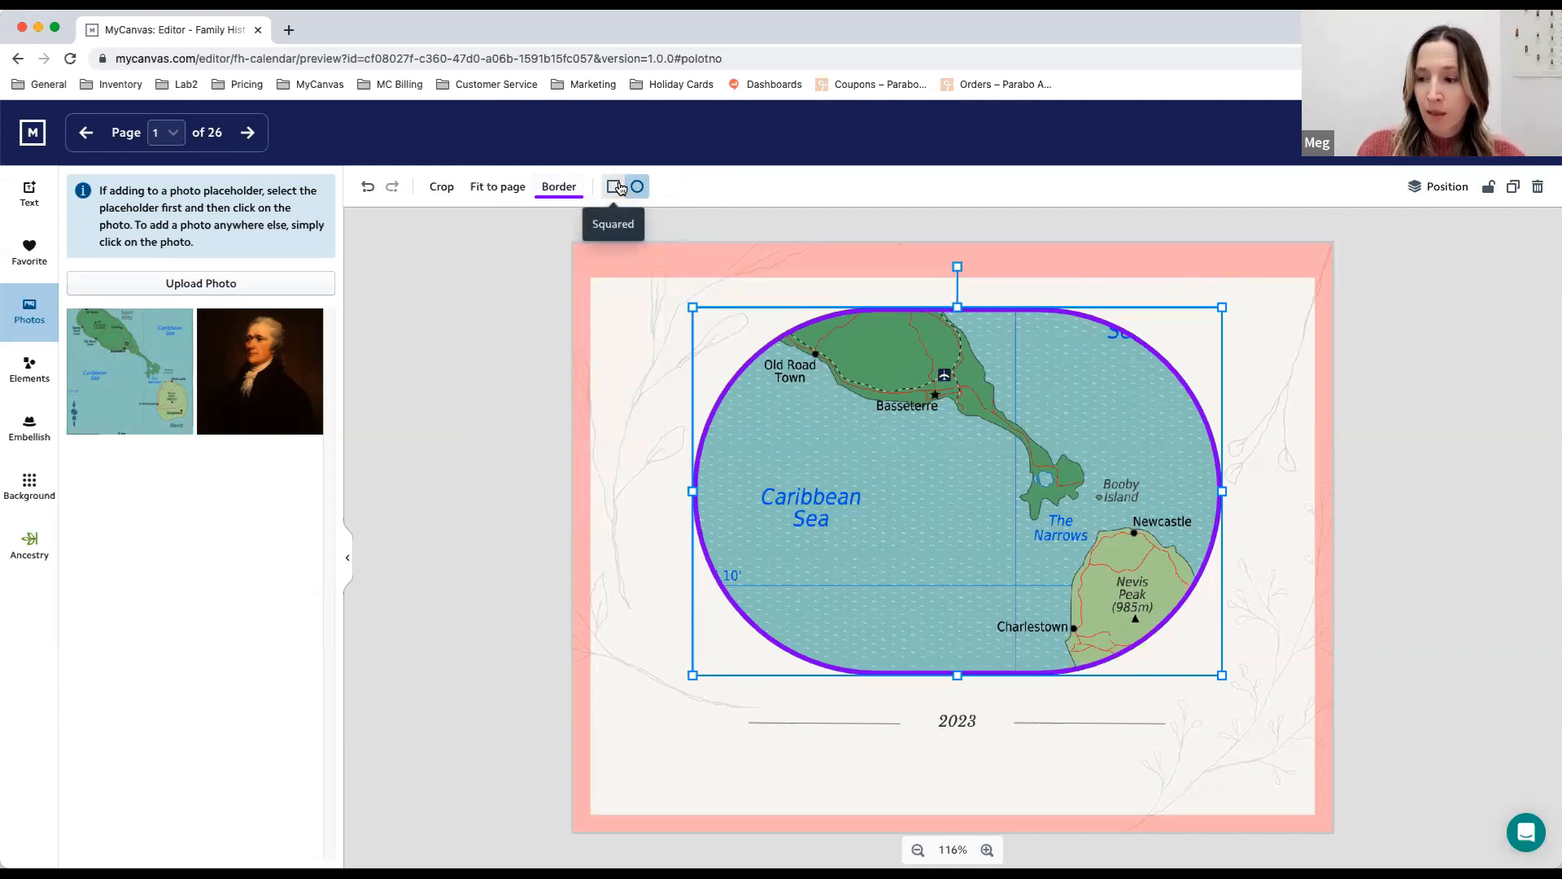
click(617, 187)
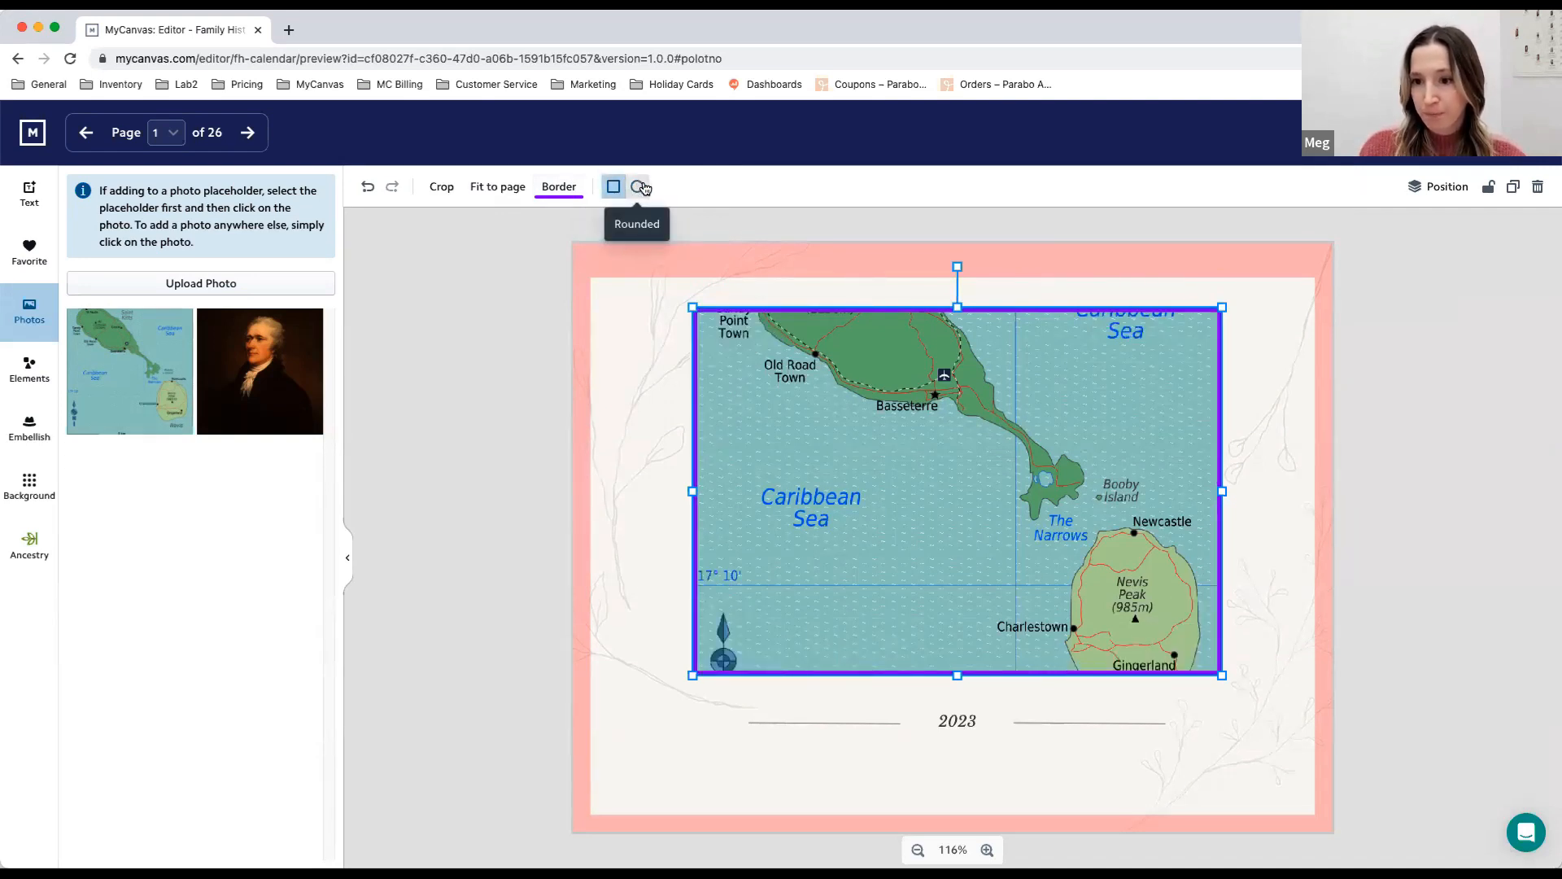
- Crop the map picture with a slightly taller frame, shifting the image up to include Nevis and the St Kitts & Nevis label
click(442, 190)
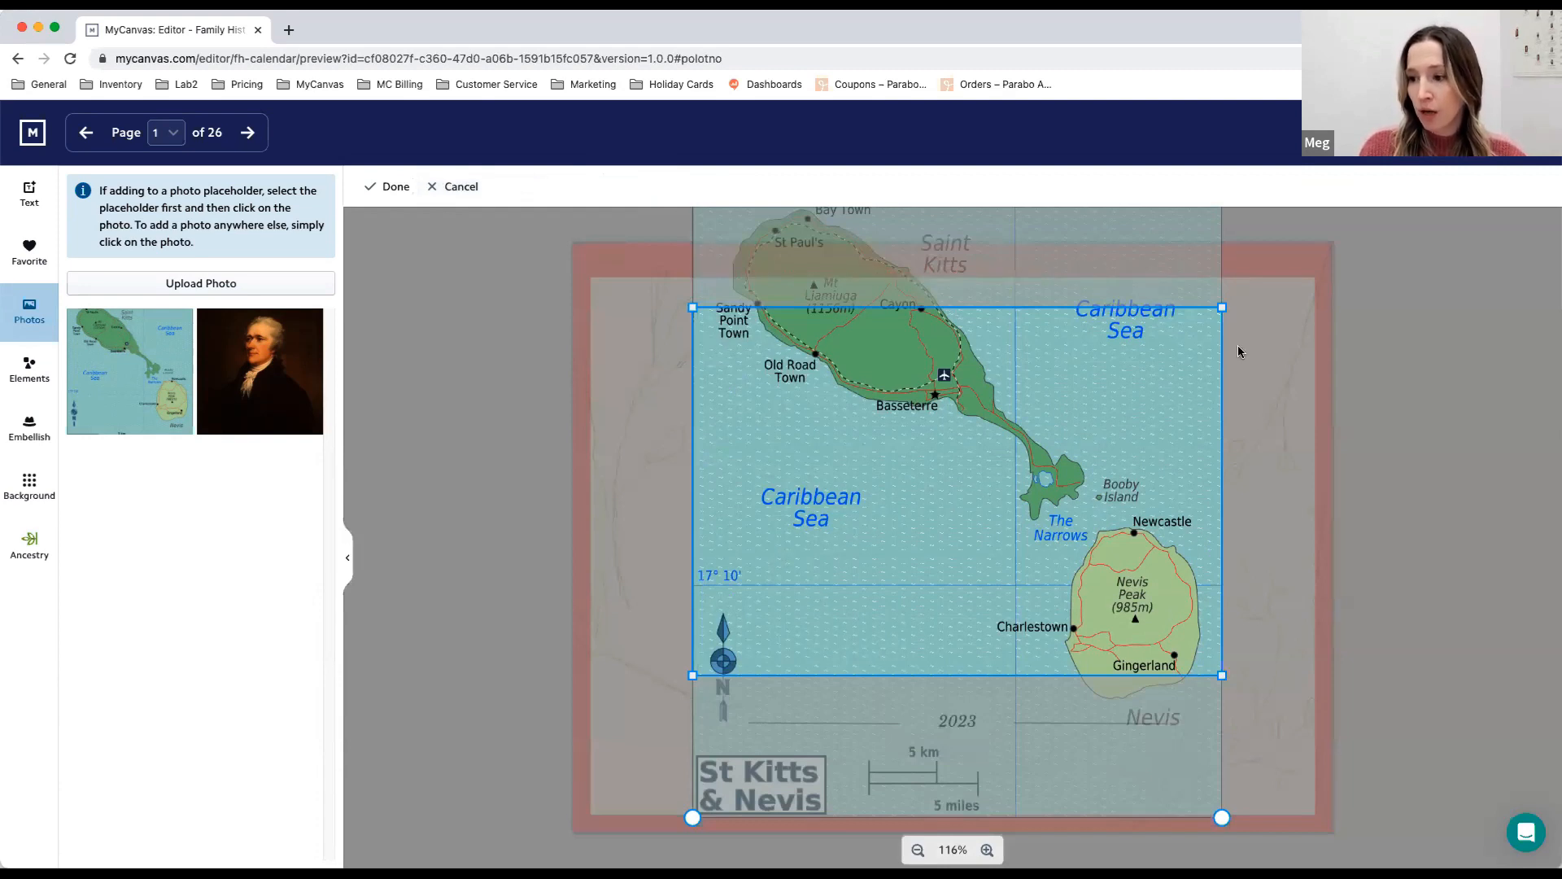
drag(1223, 309, 1234, 285)
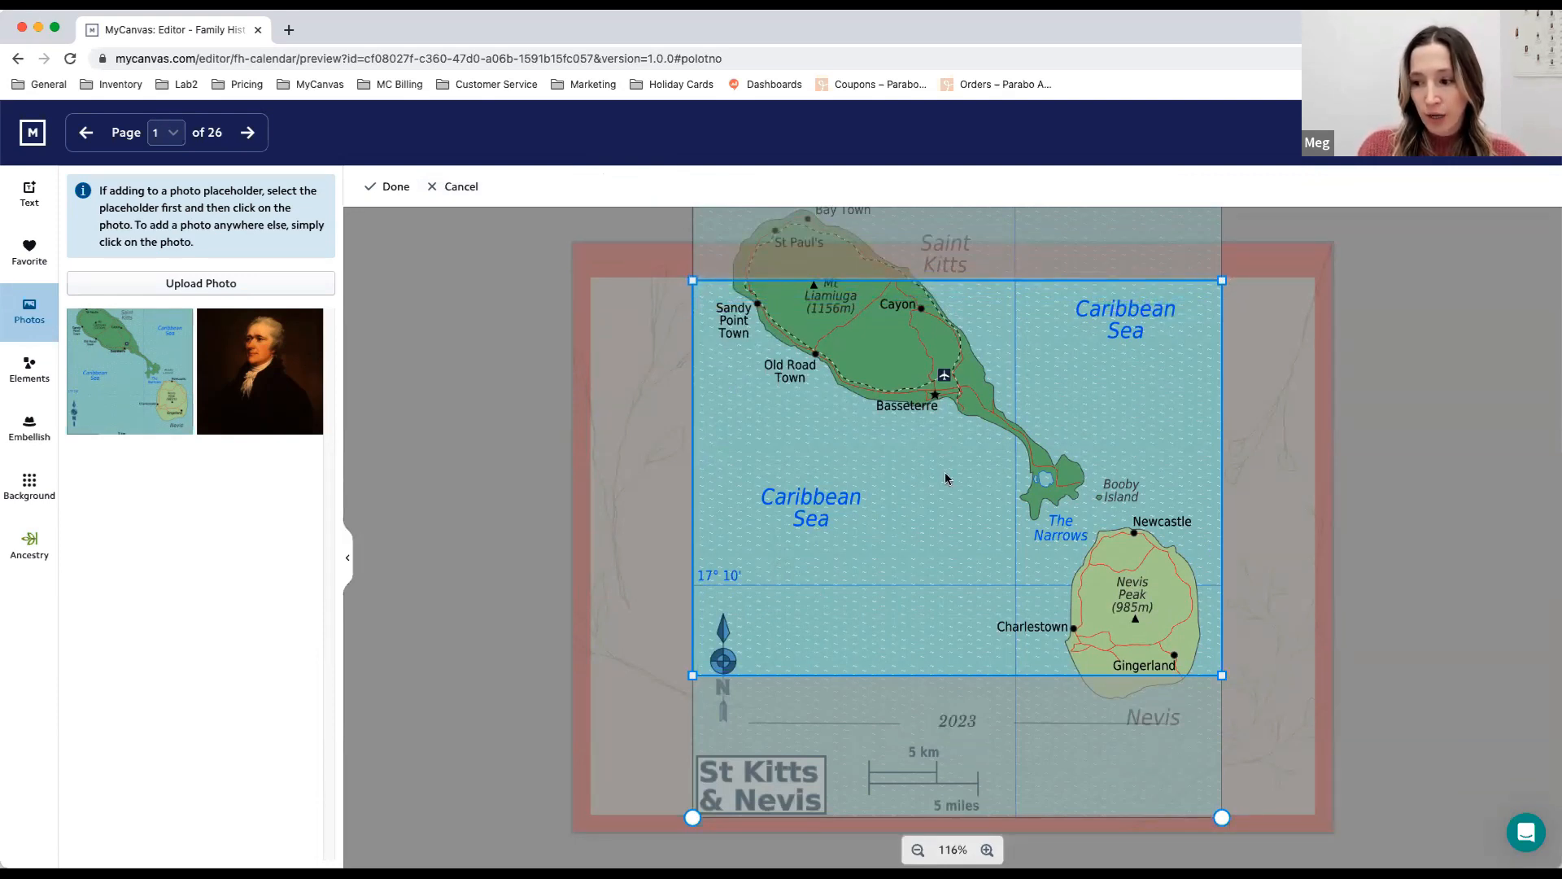
drag(944, 468, 966, 324)
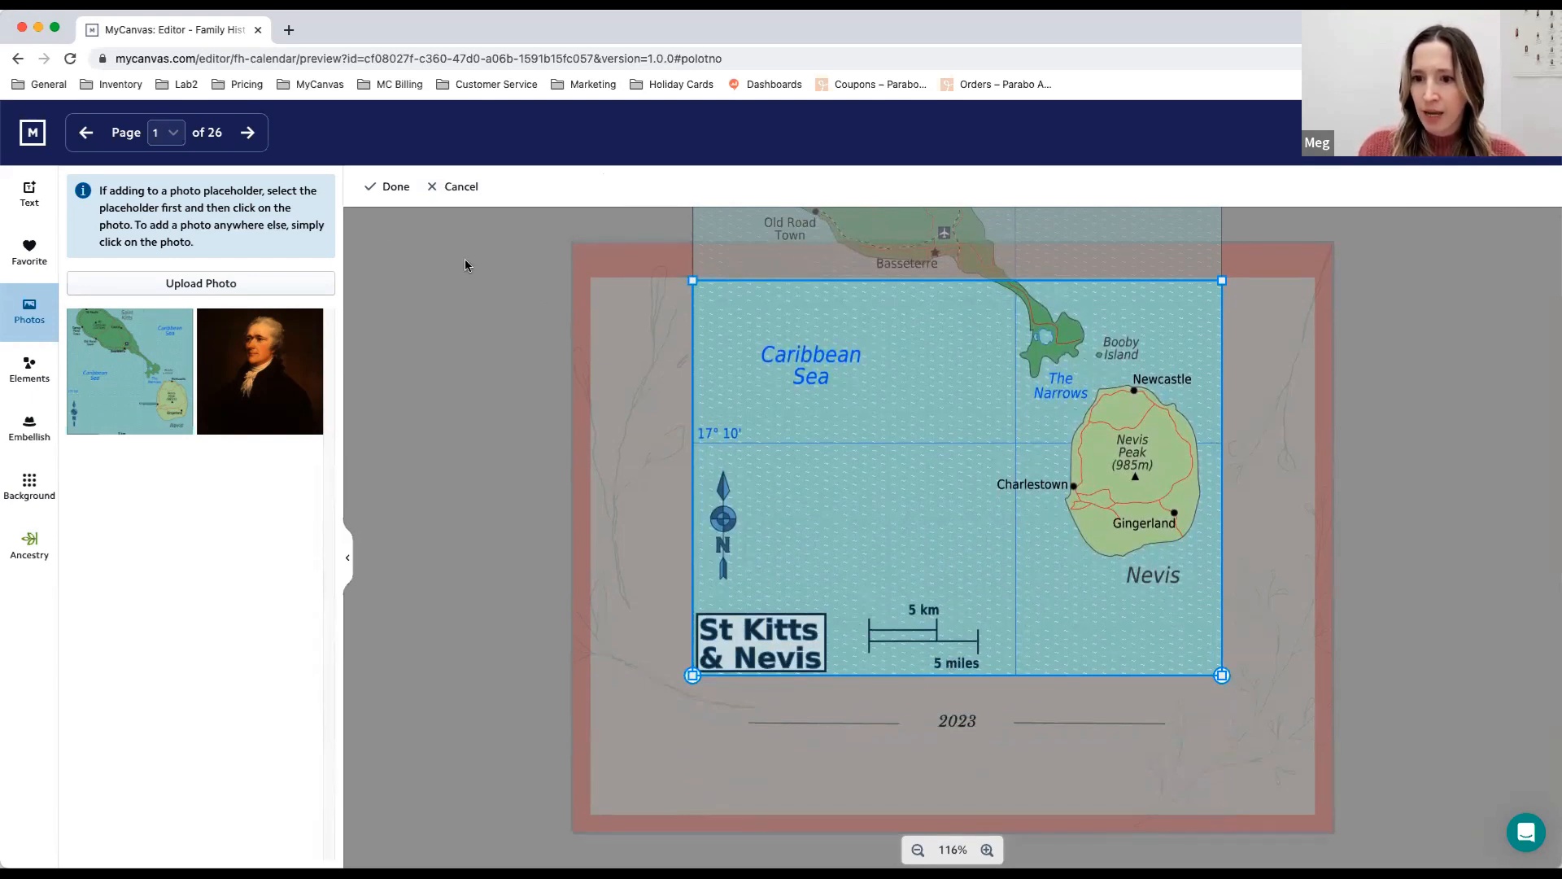
click(387, 188)
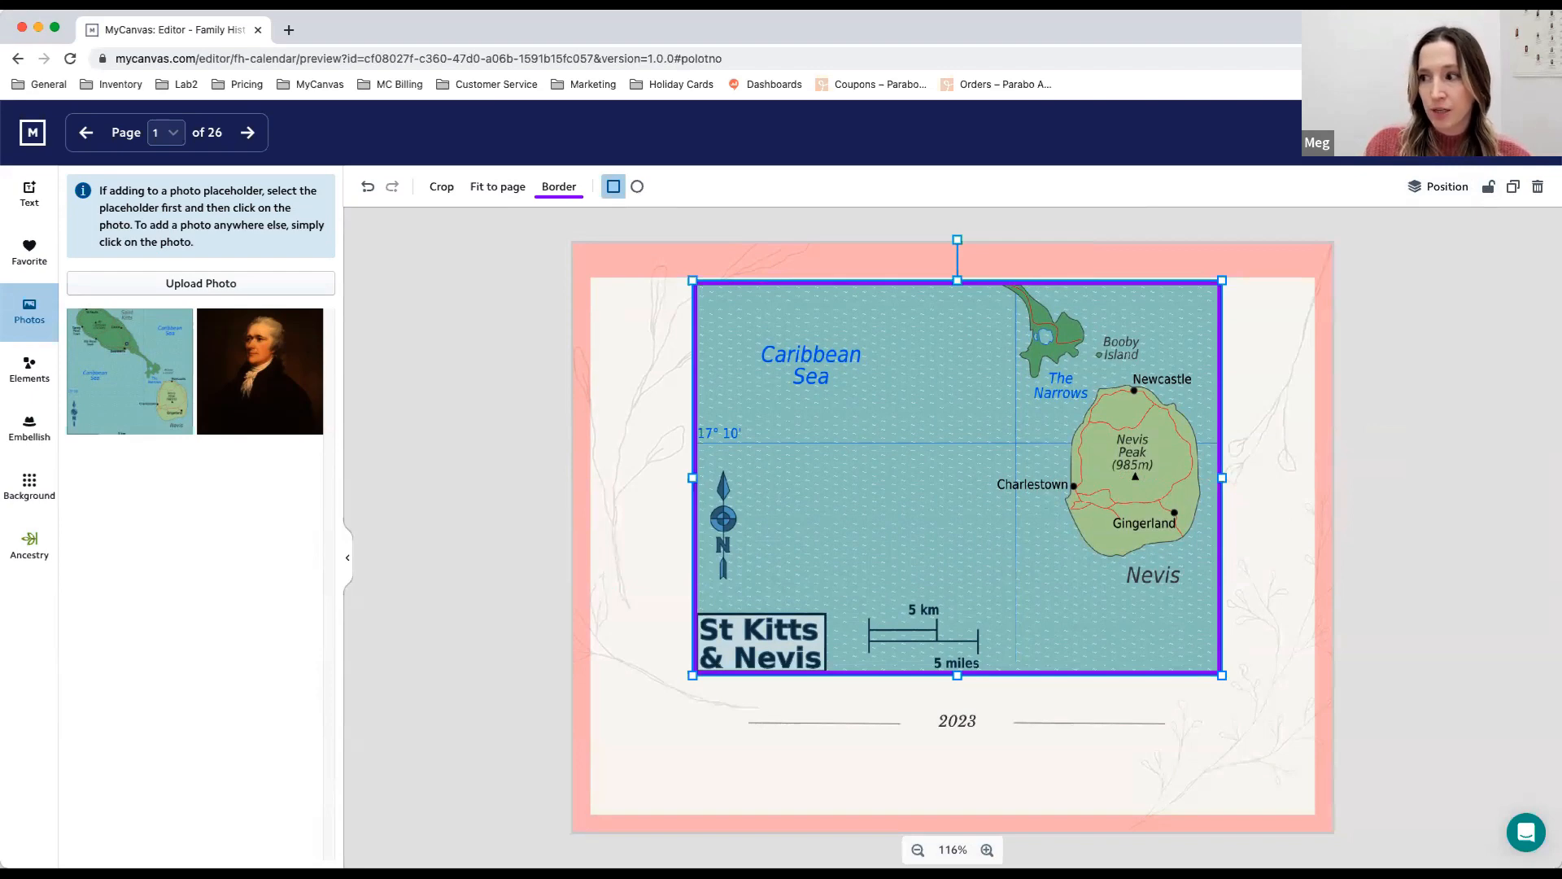
- Leave the cover page editor and go to the April 2023 pages in the calendar overview
click(1492, 133)
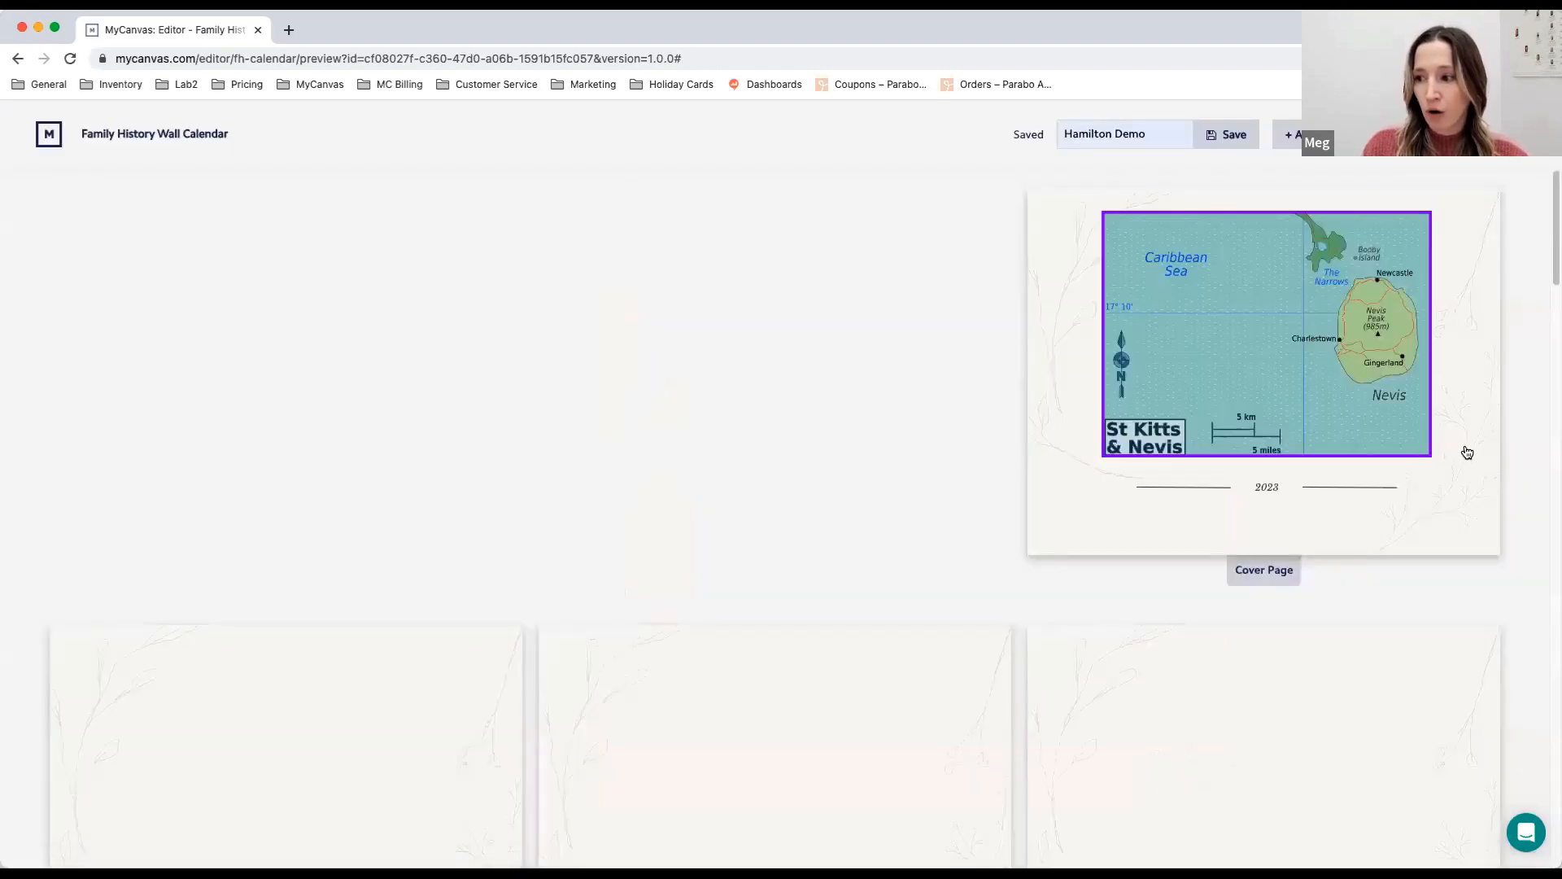
scroll(1467, 452, down, 3)
scroll(1466, 452, down, 4)
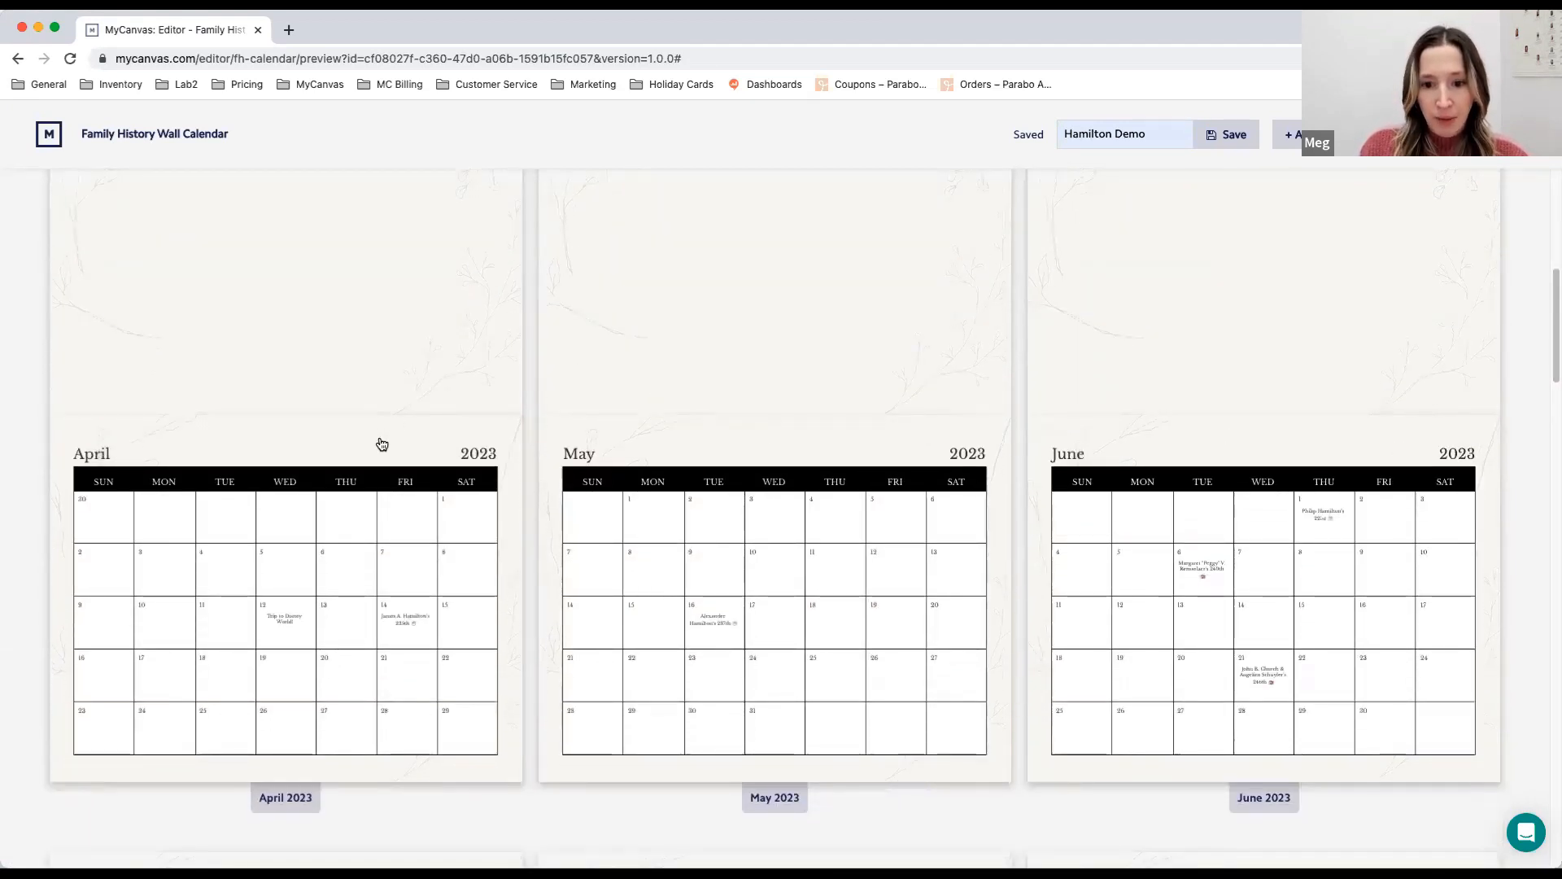
- Open the April 2023 calendar grid page and append "Woohoo!" to the Trip to Disney World event on April 12
click(392, 441)
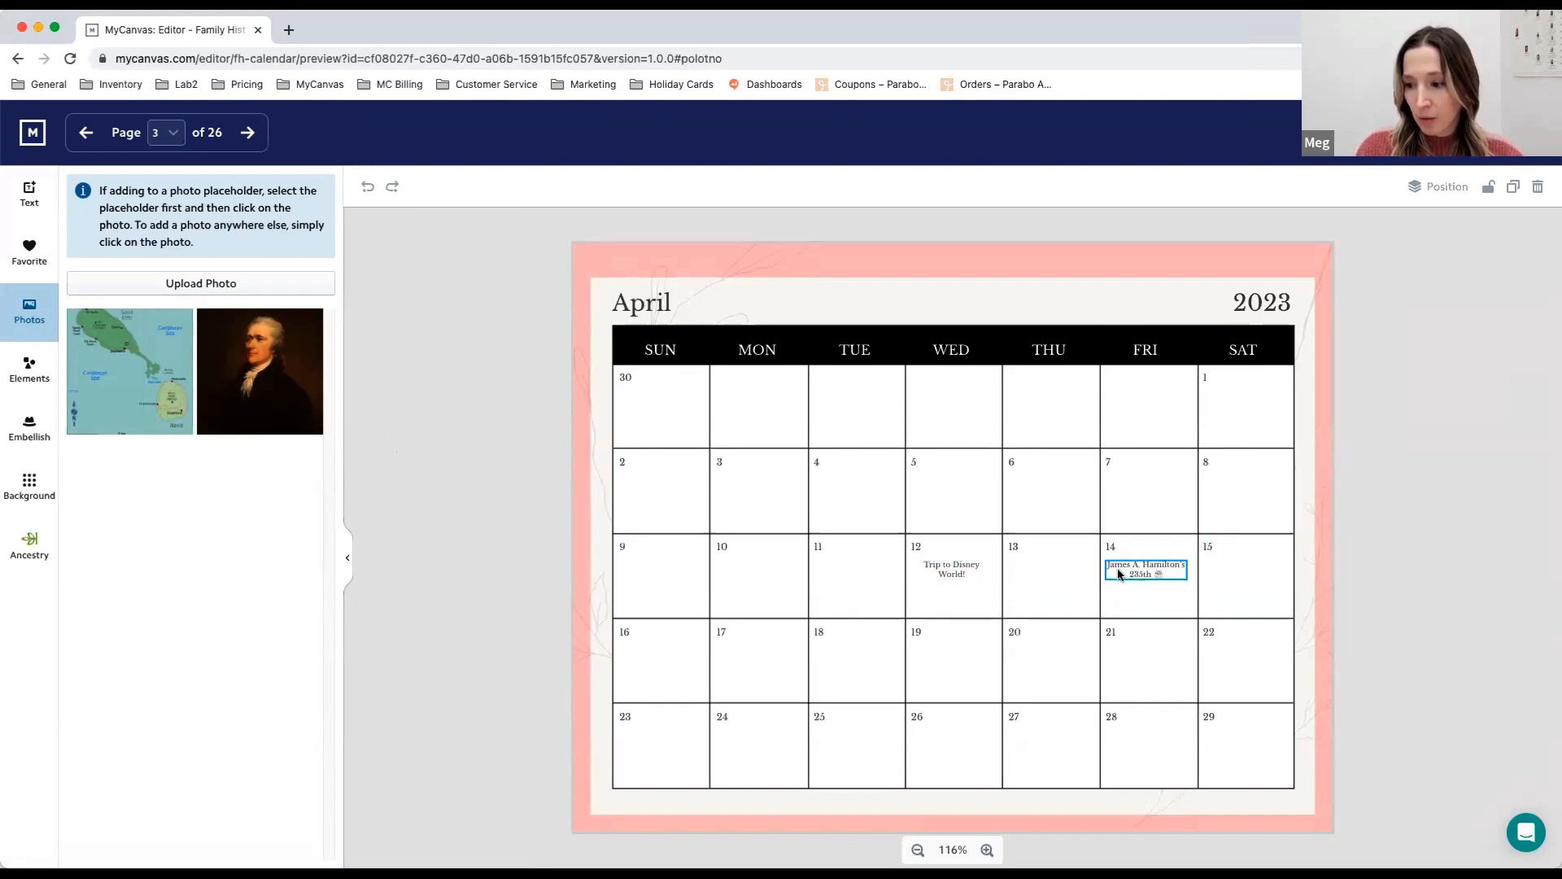
double_click(974, 575)
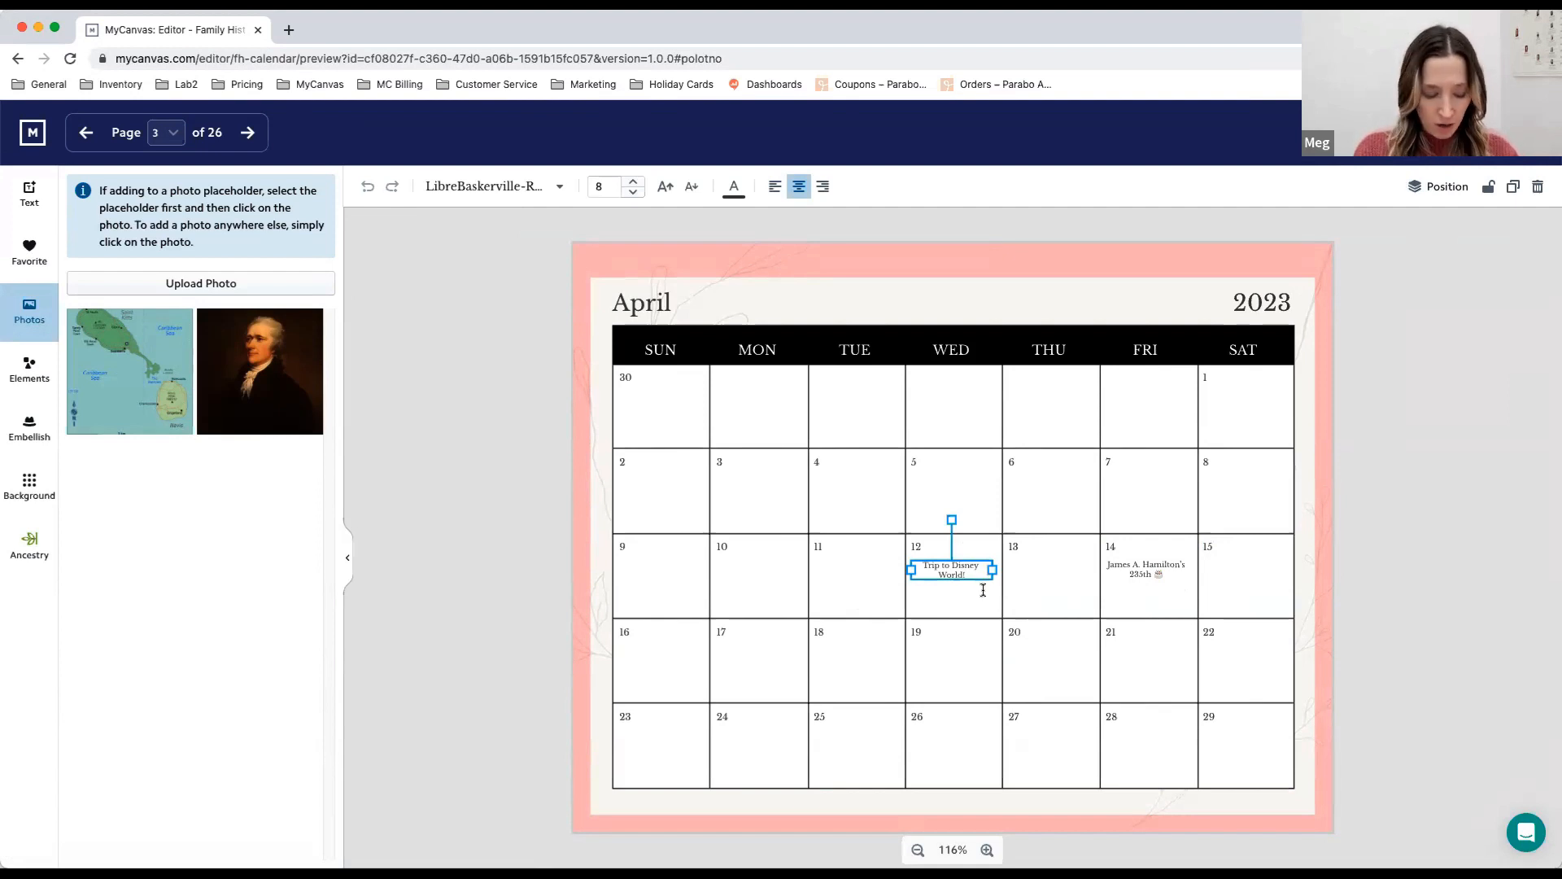
text(Woohoo)
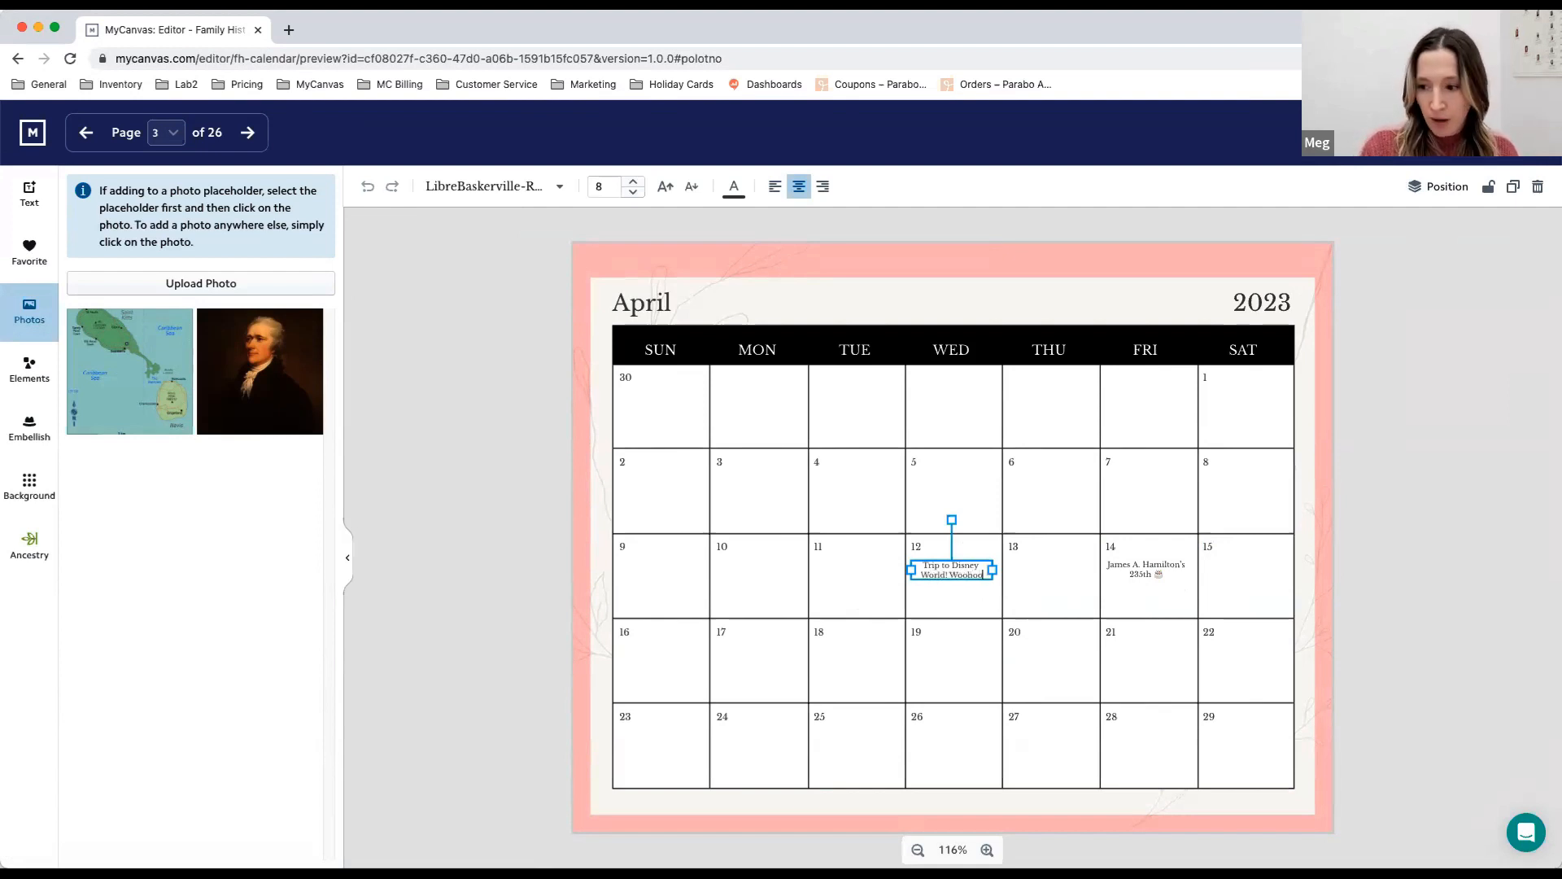
text(!)
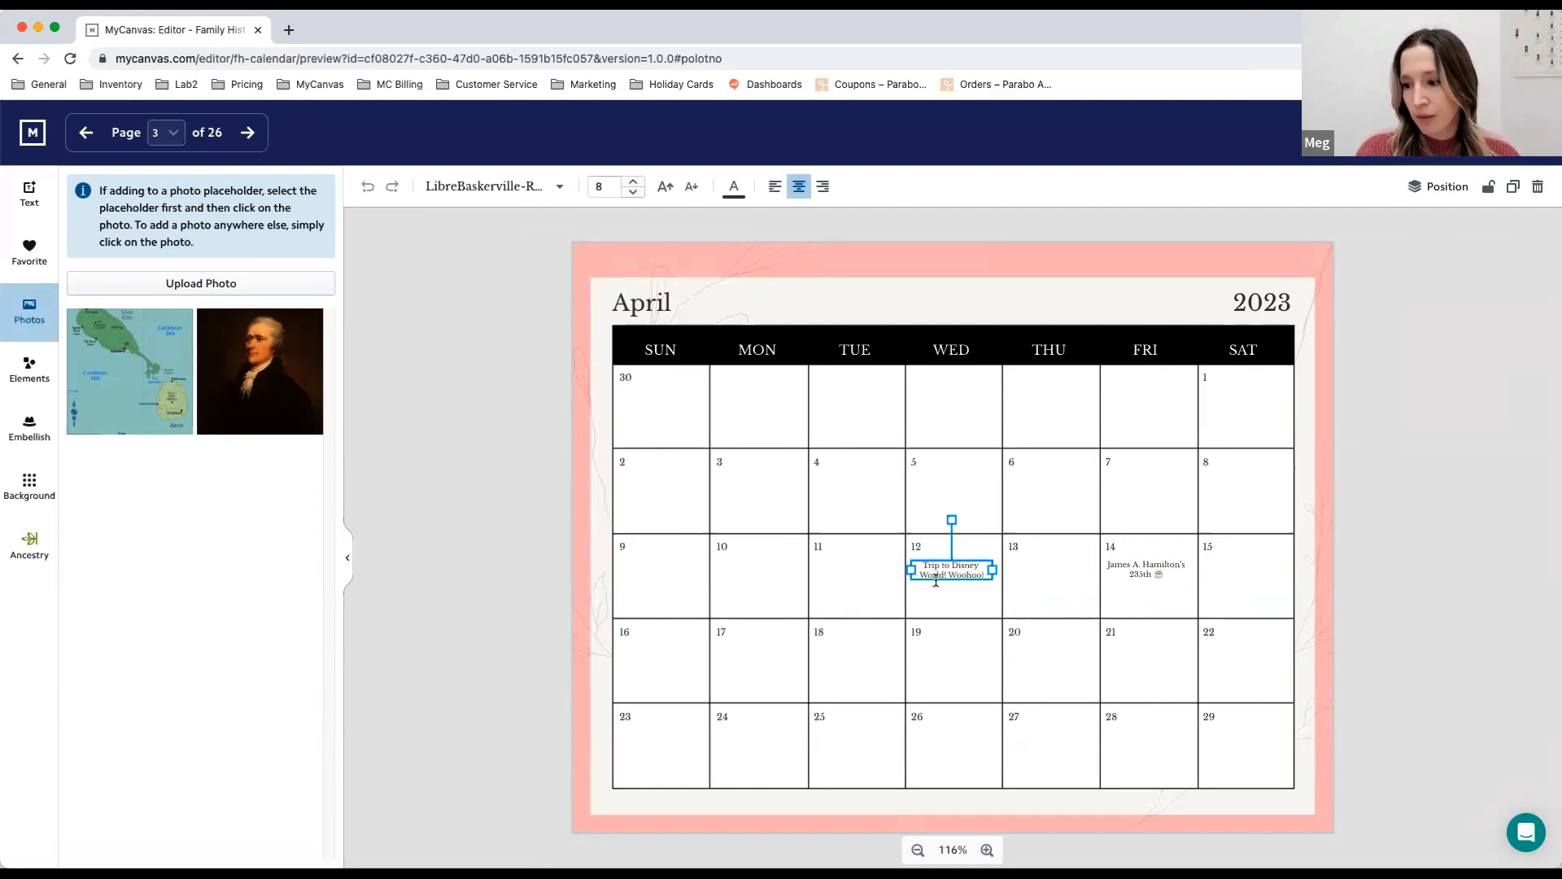
click(958, 600)
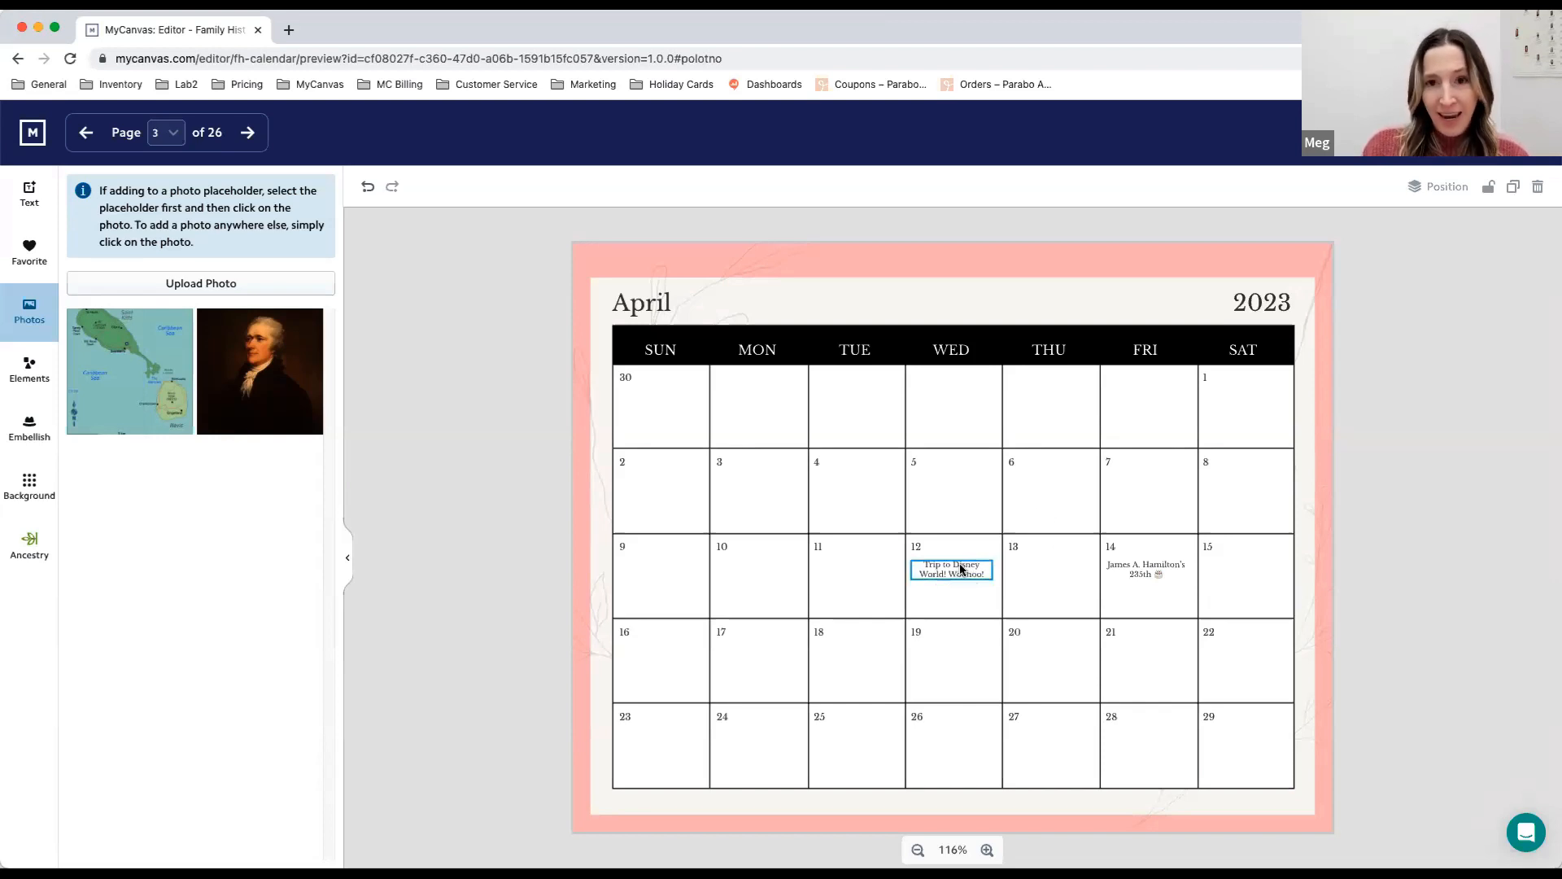
- Duplicate the Disney World event, move the copy to April 1, and replace its text with "April Fool's Day"
click(963, 572)
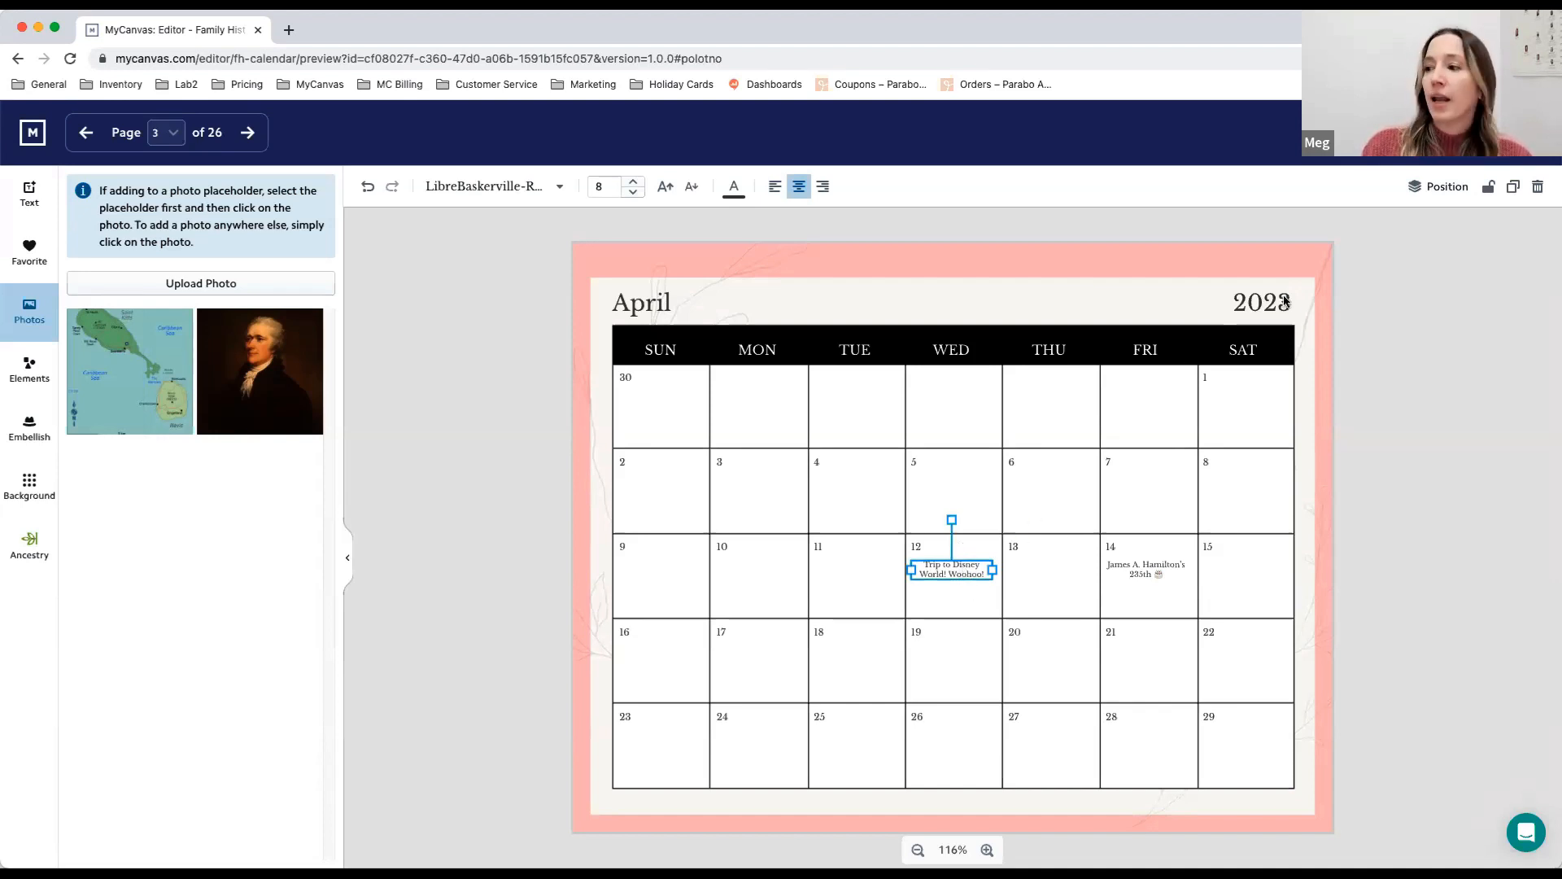
click(1513, 191)
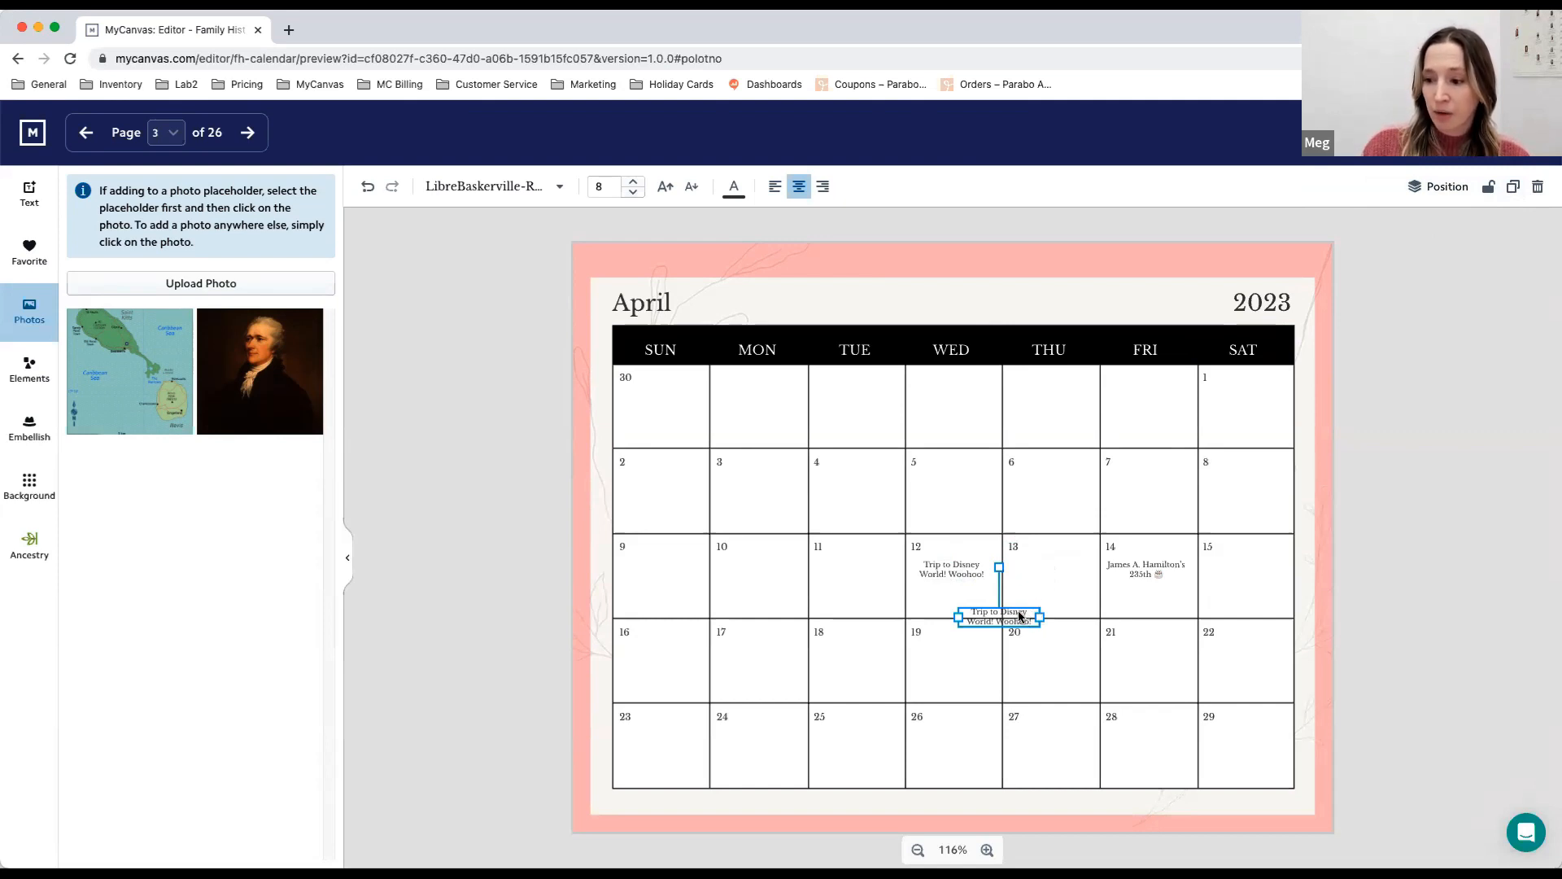
drag(1017, 616, 1265, 399)
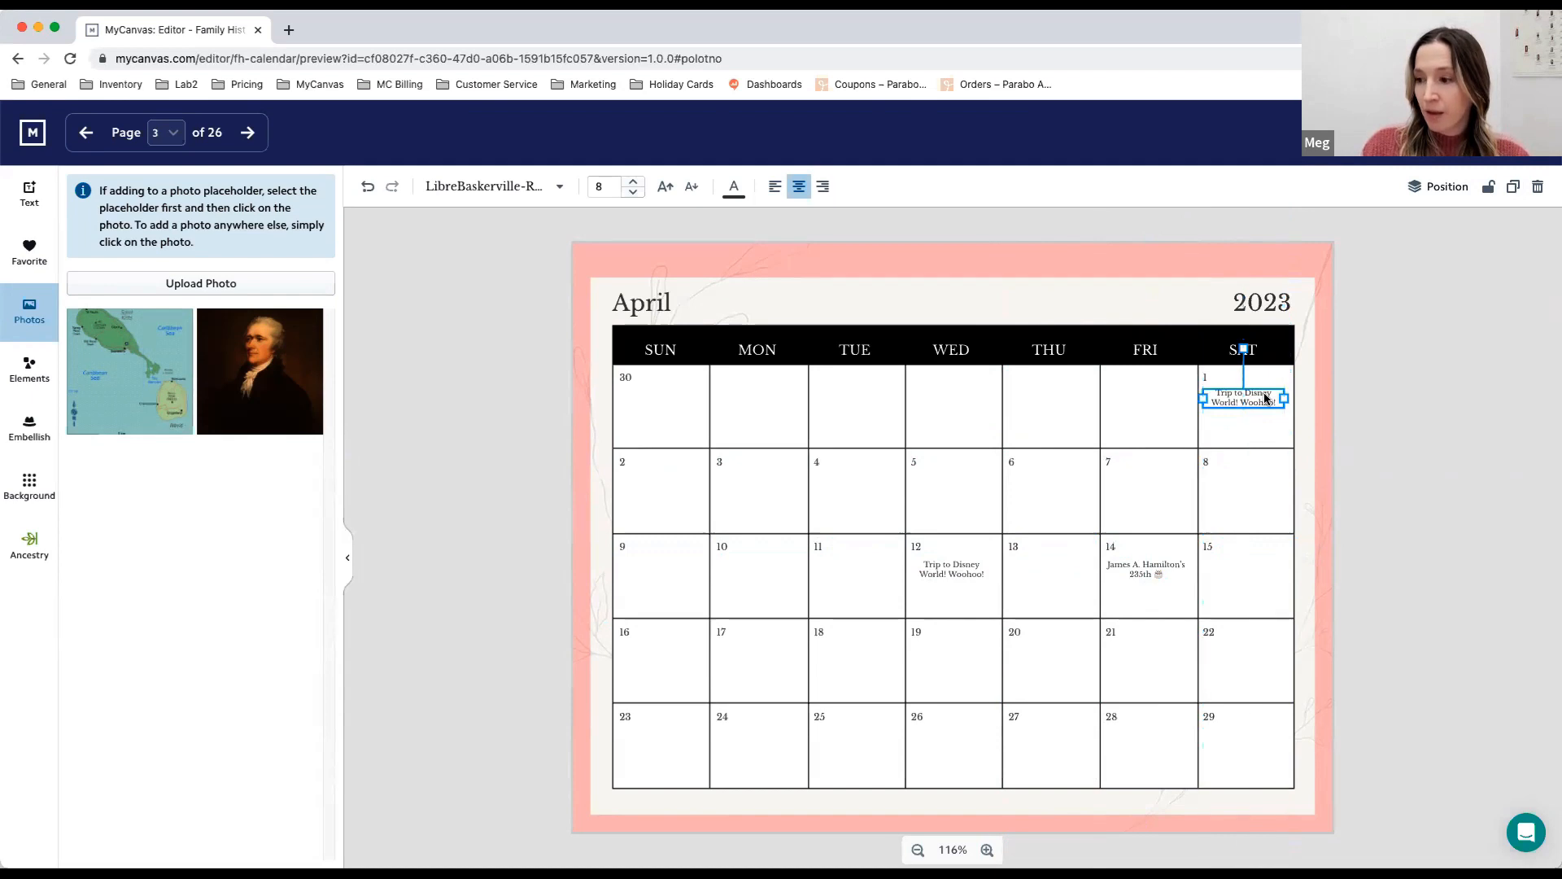
double_click(1256, 401)
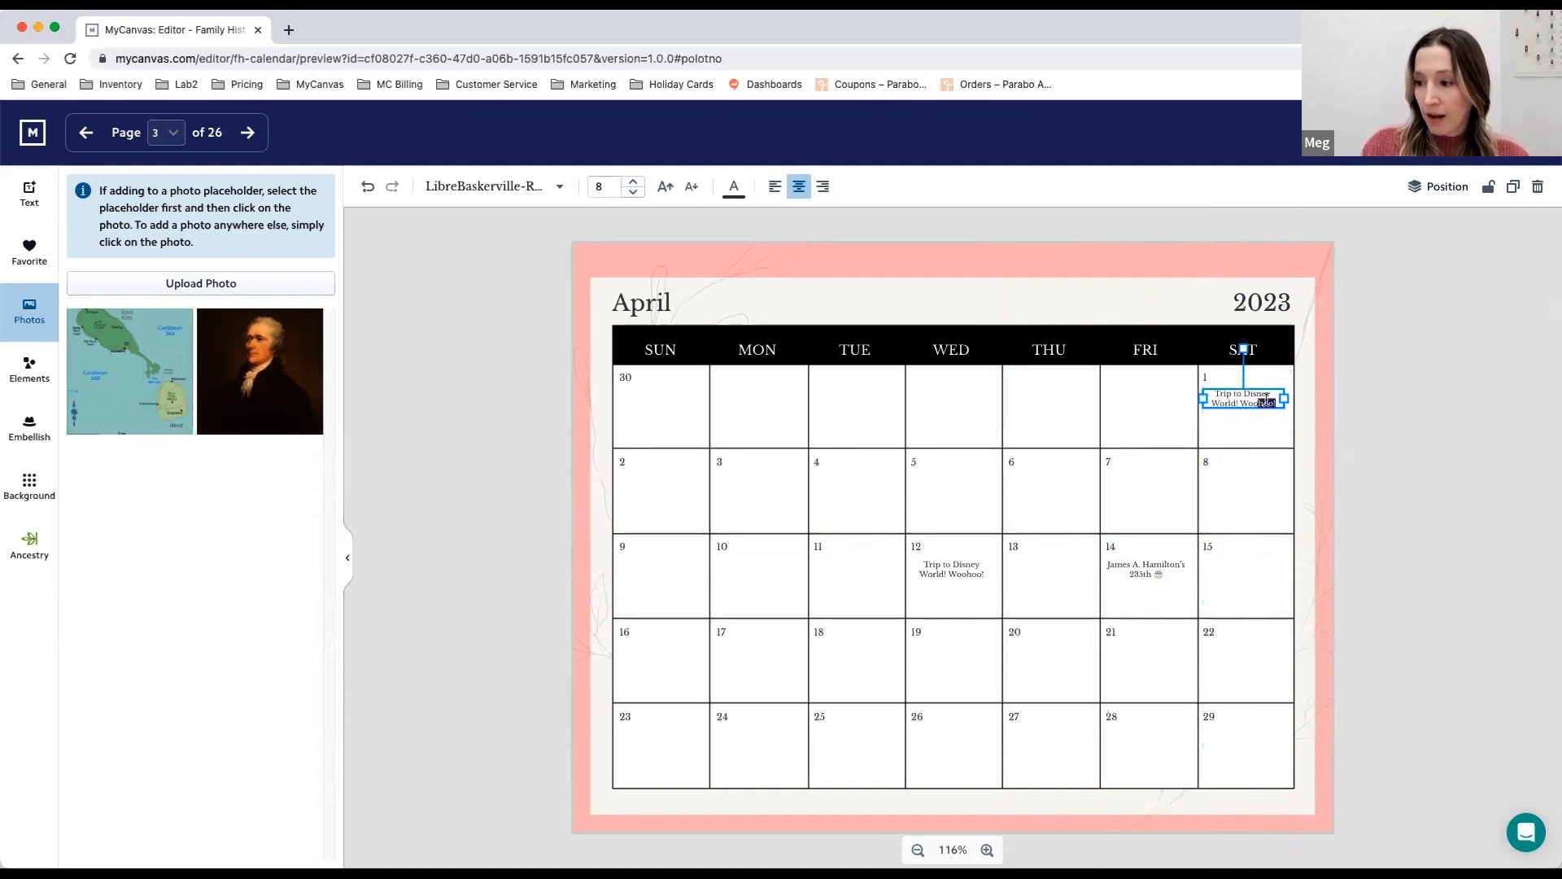
key(BackSpace)
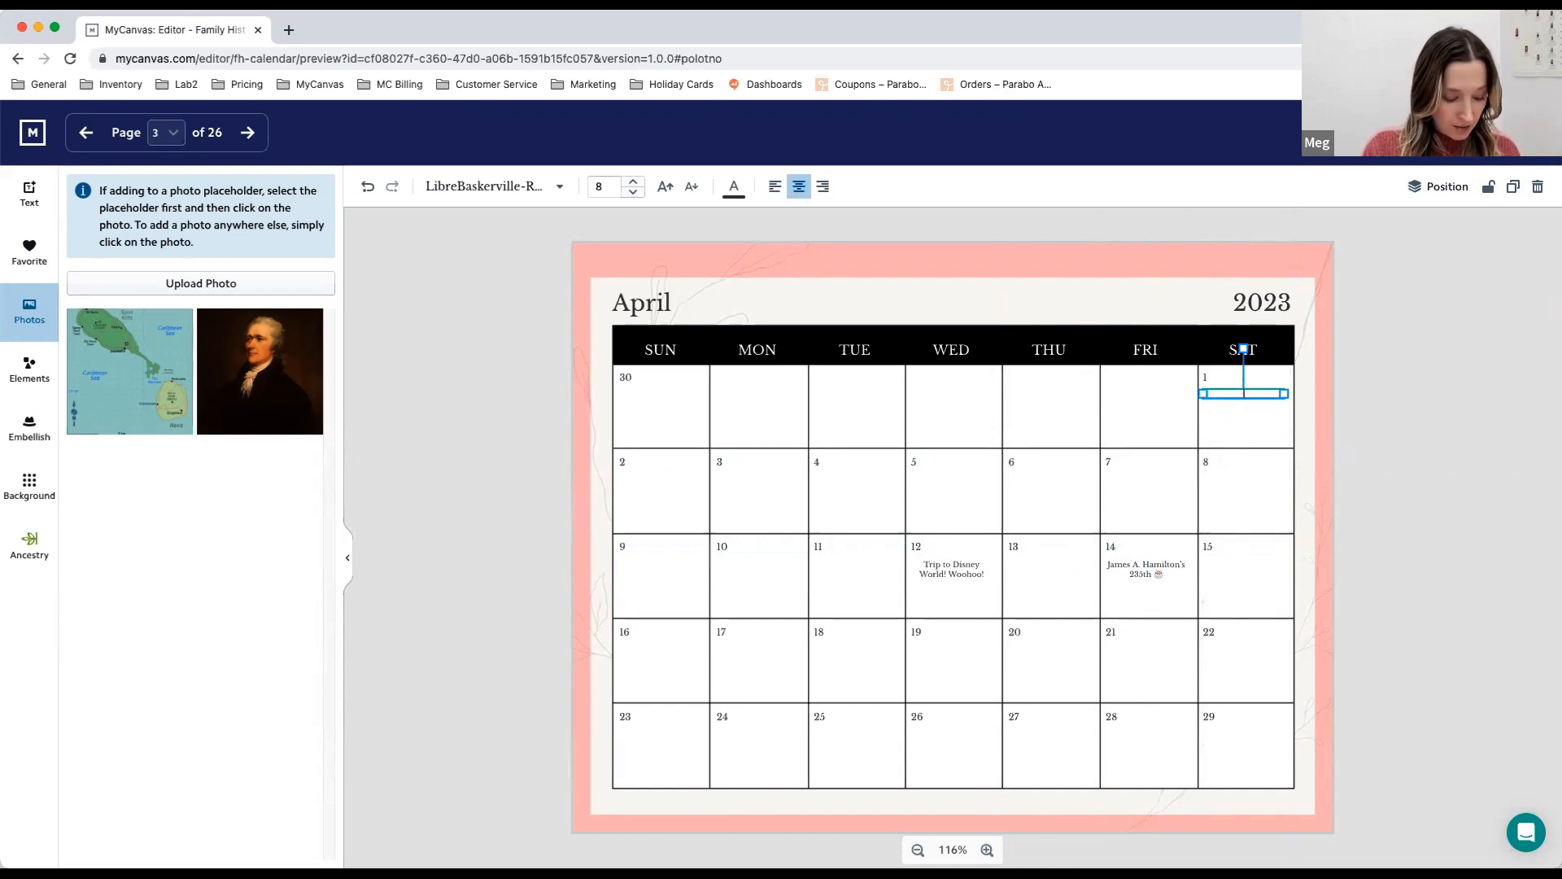
text(April Fool)
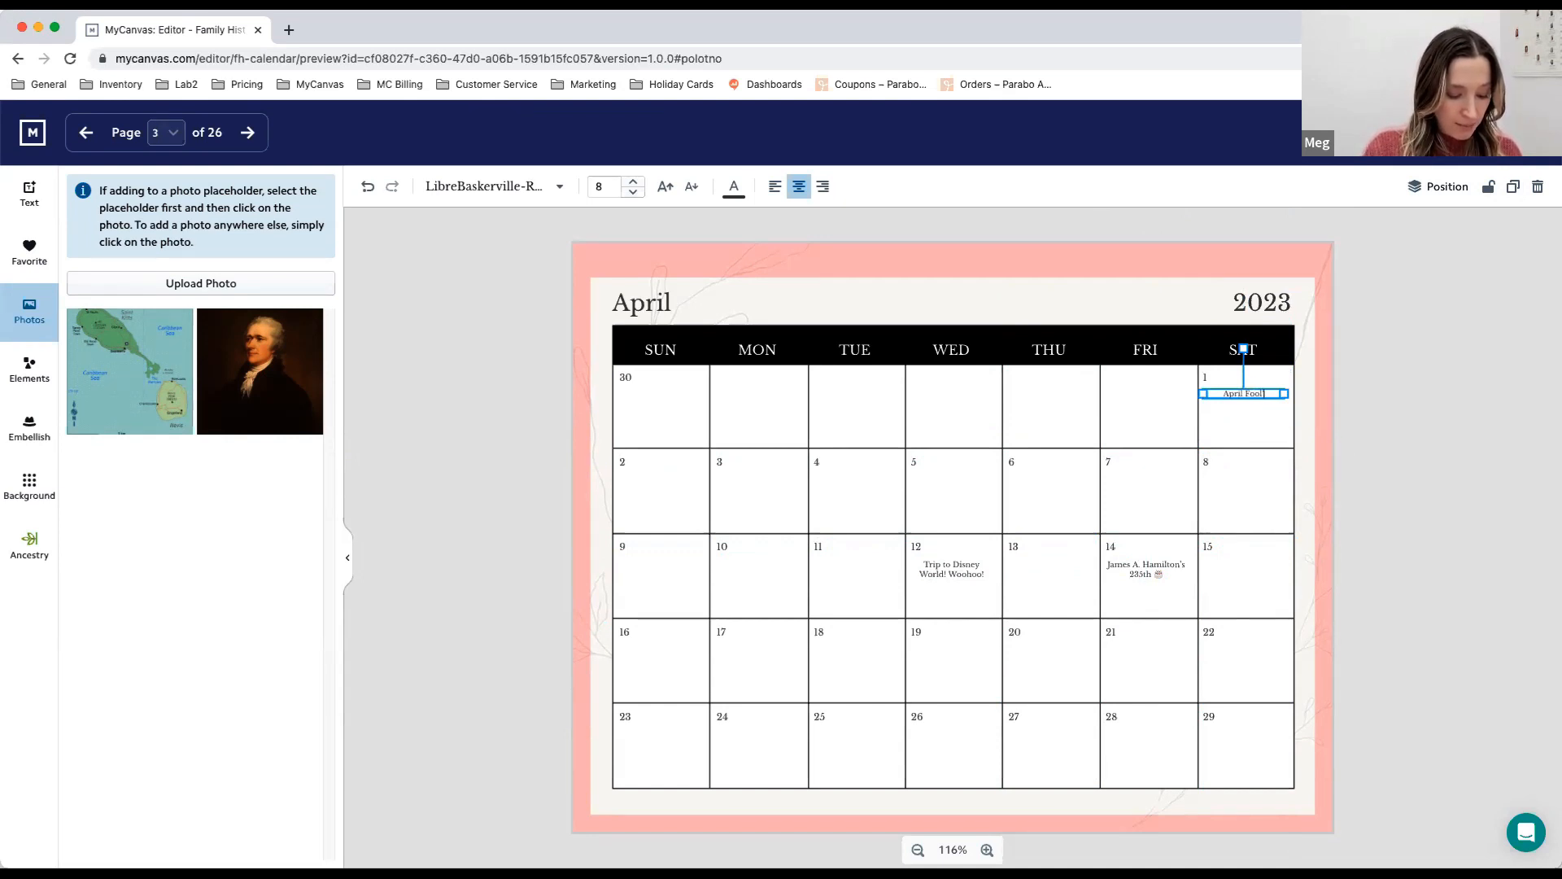
text('s Day)
key(Return)
click(1274, 444)
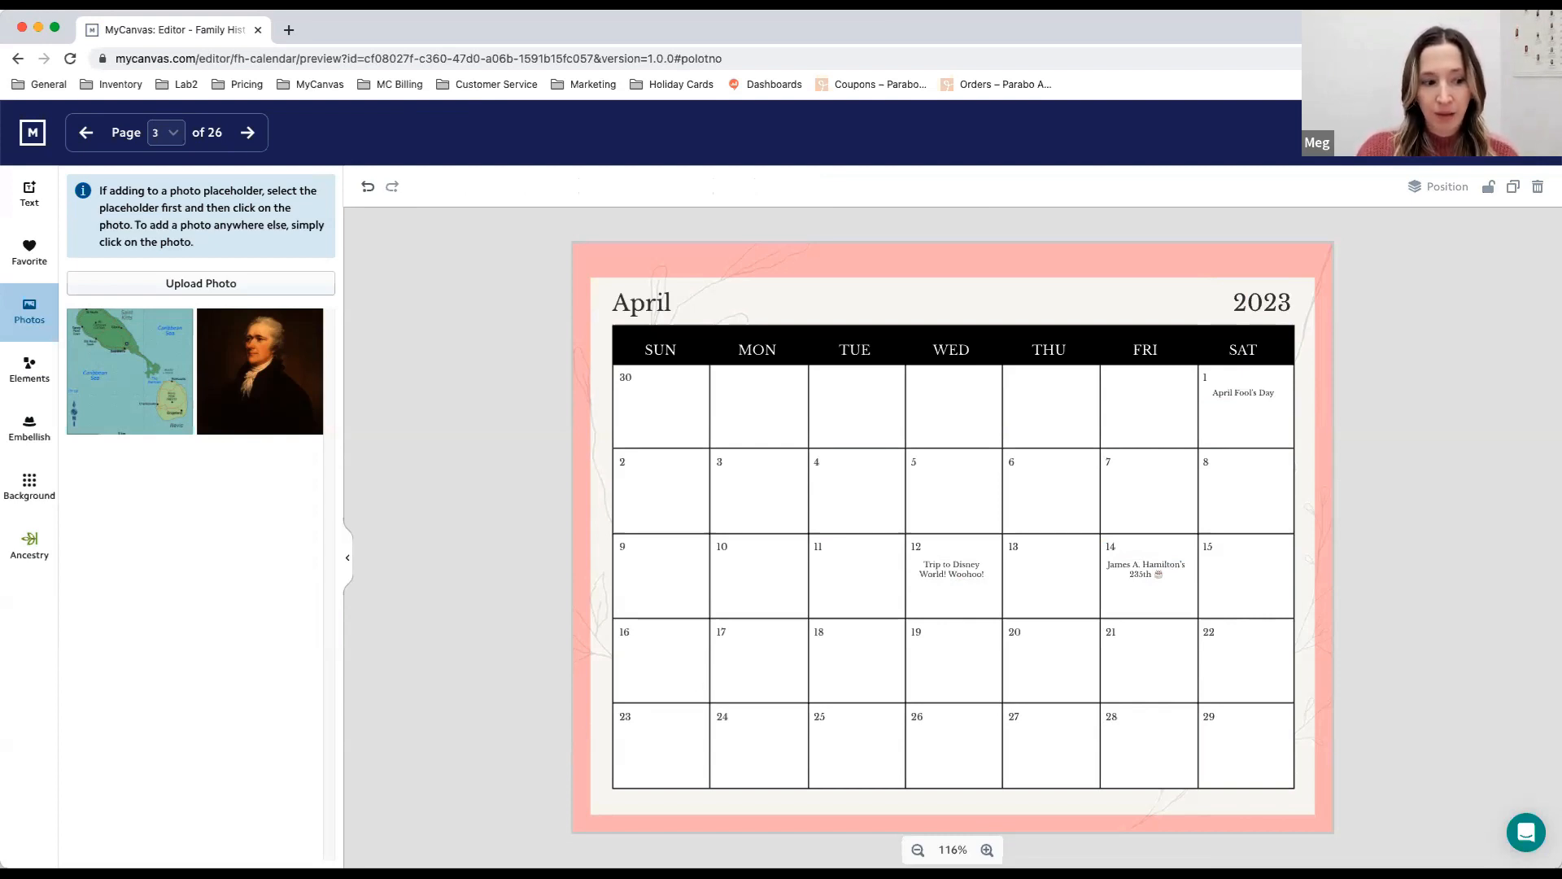
- Try left and right alignment on the April Fool's Day text and restore centered alignment
click(1273, 394)
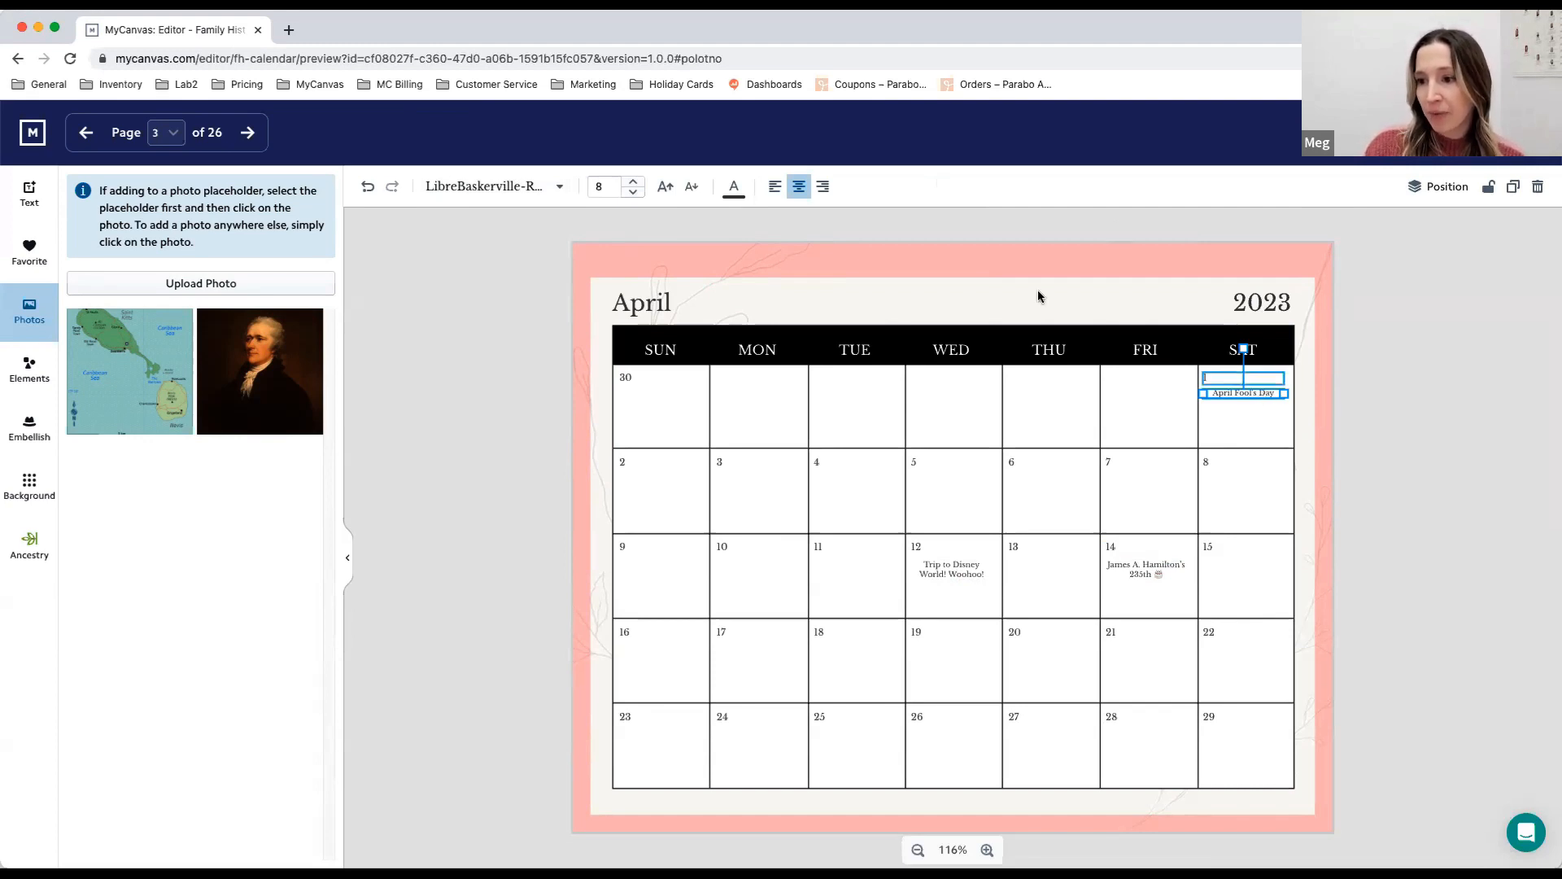
click(776, 189)
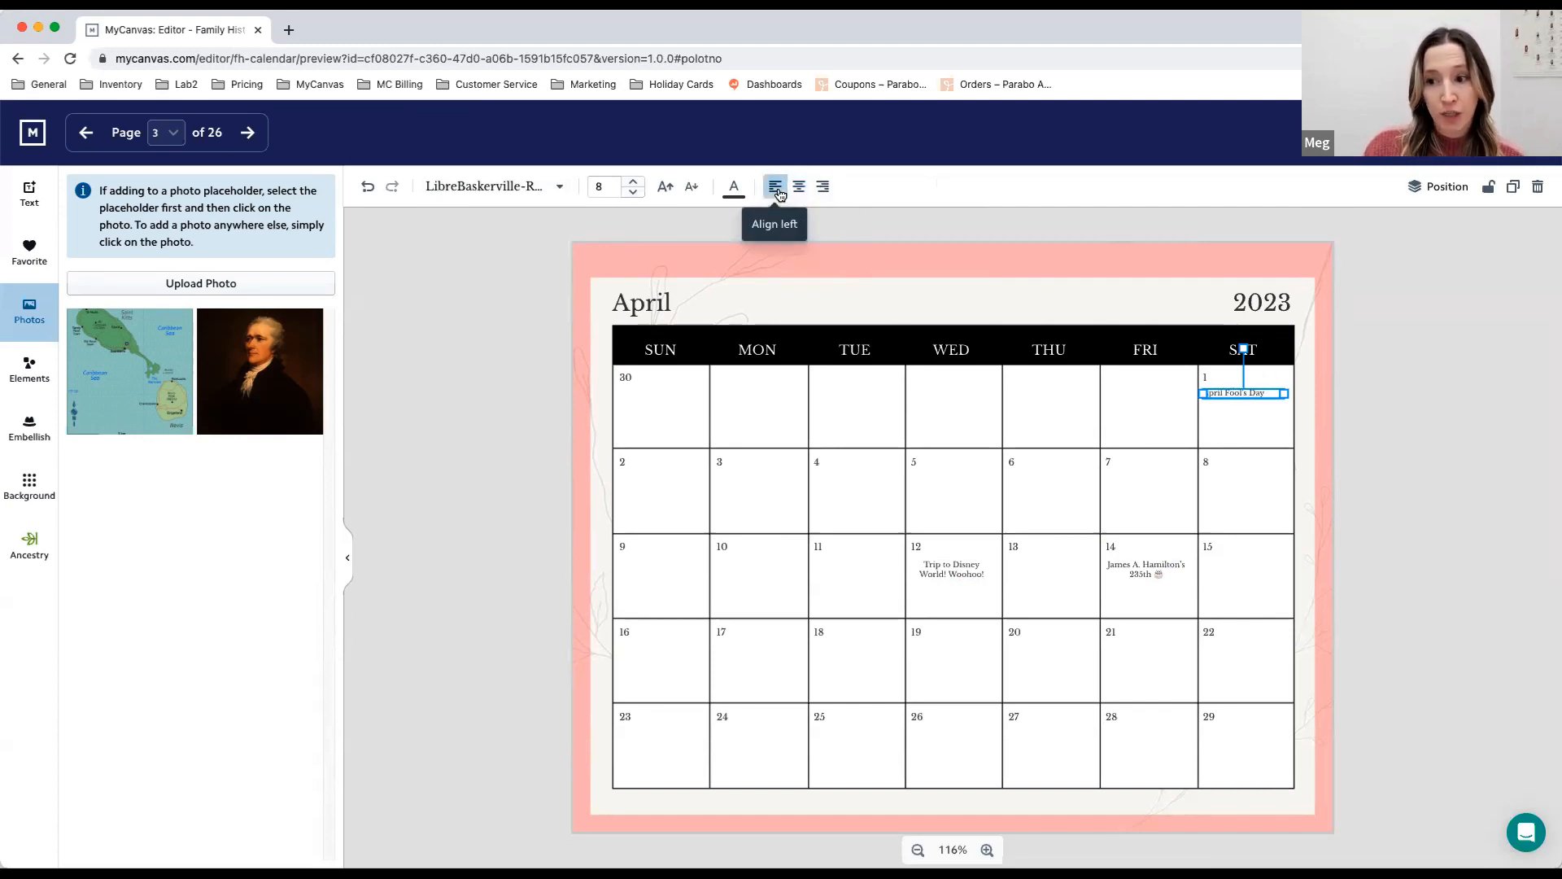
click(822, 187)
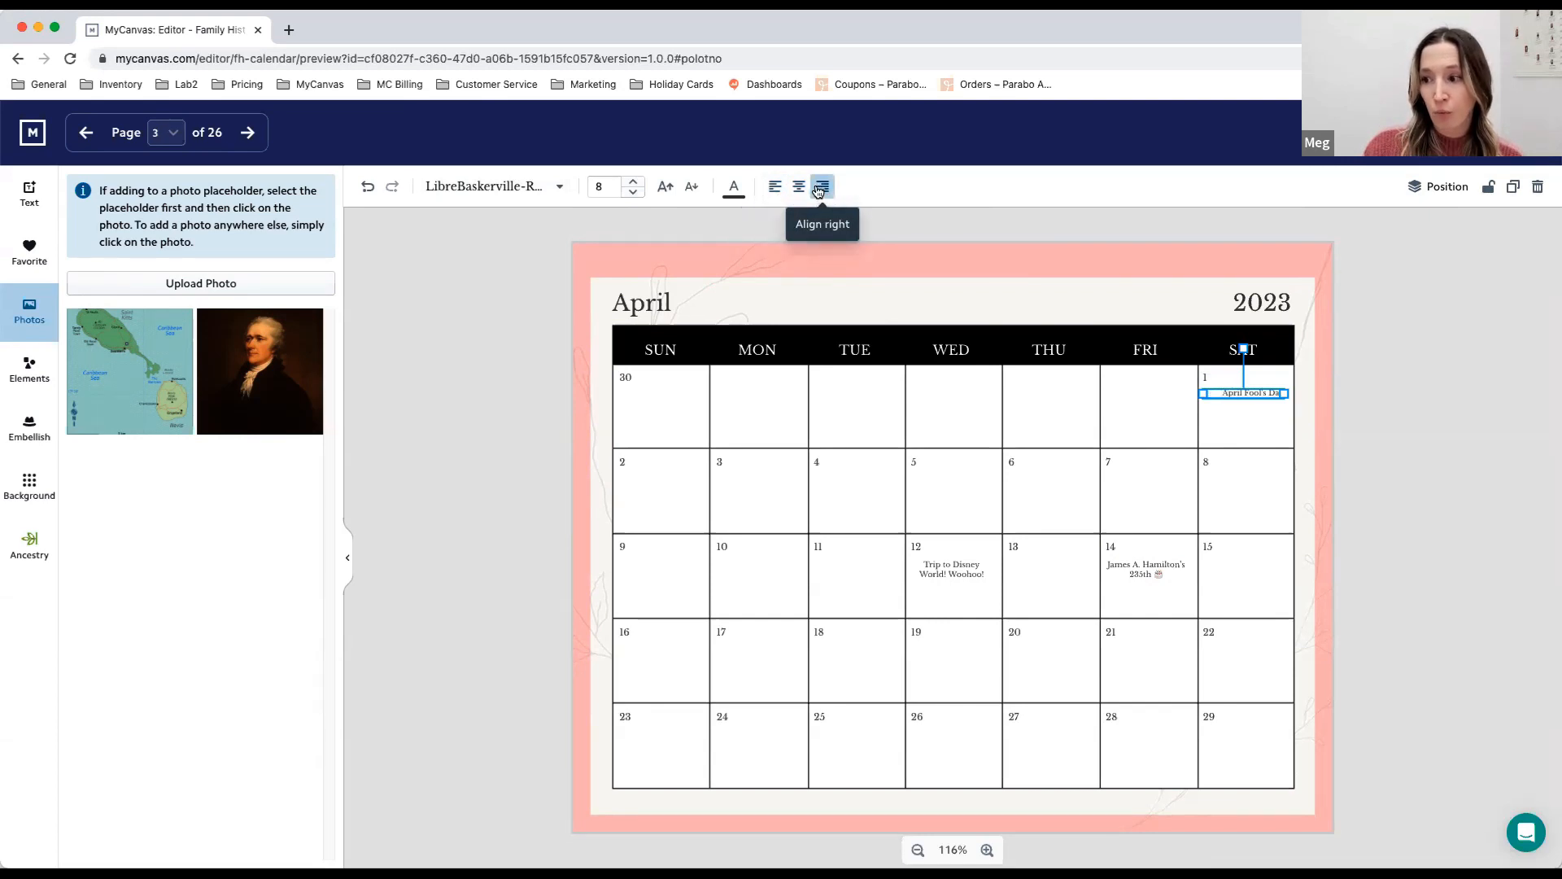
click(801, 187)
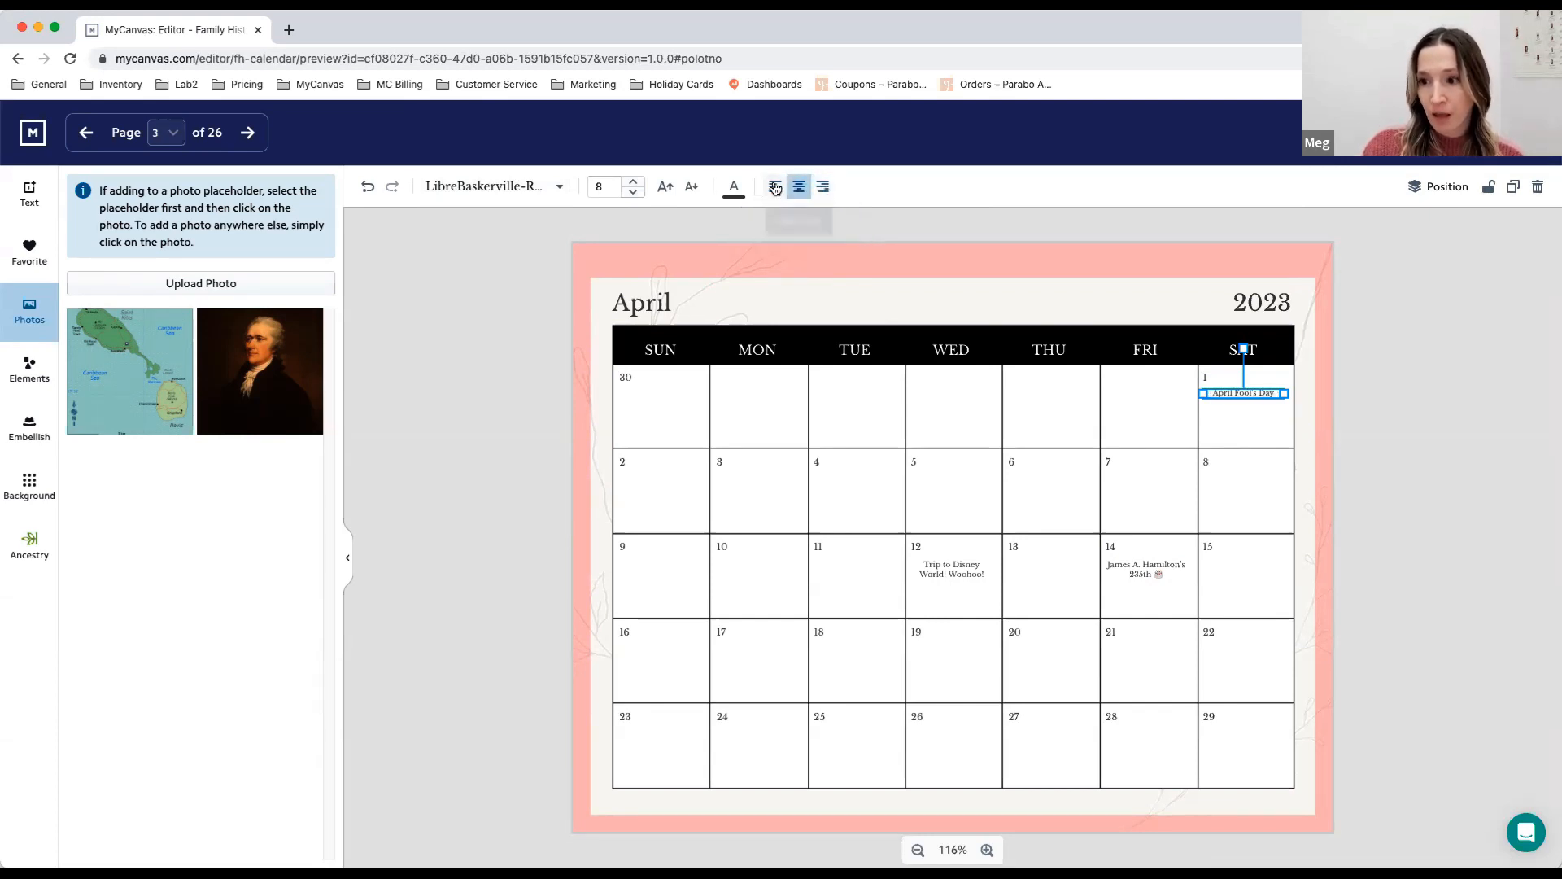
- Color the April Fool's Day text red and set its font size to 12
click(737, 189)
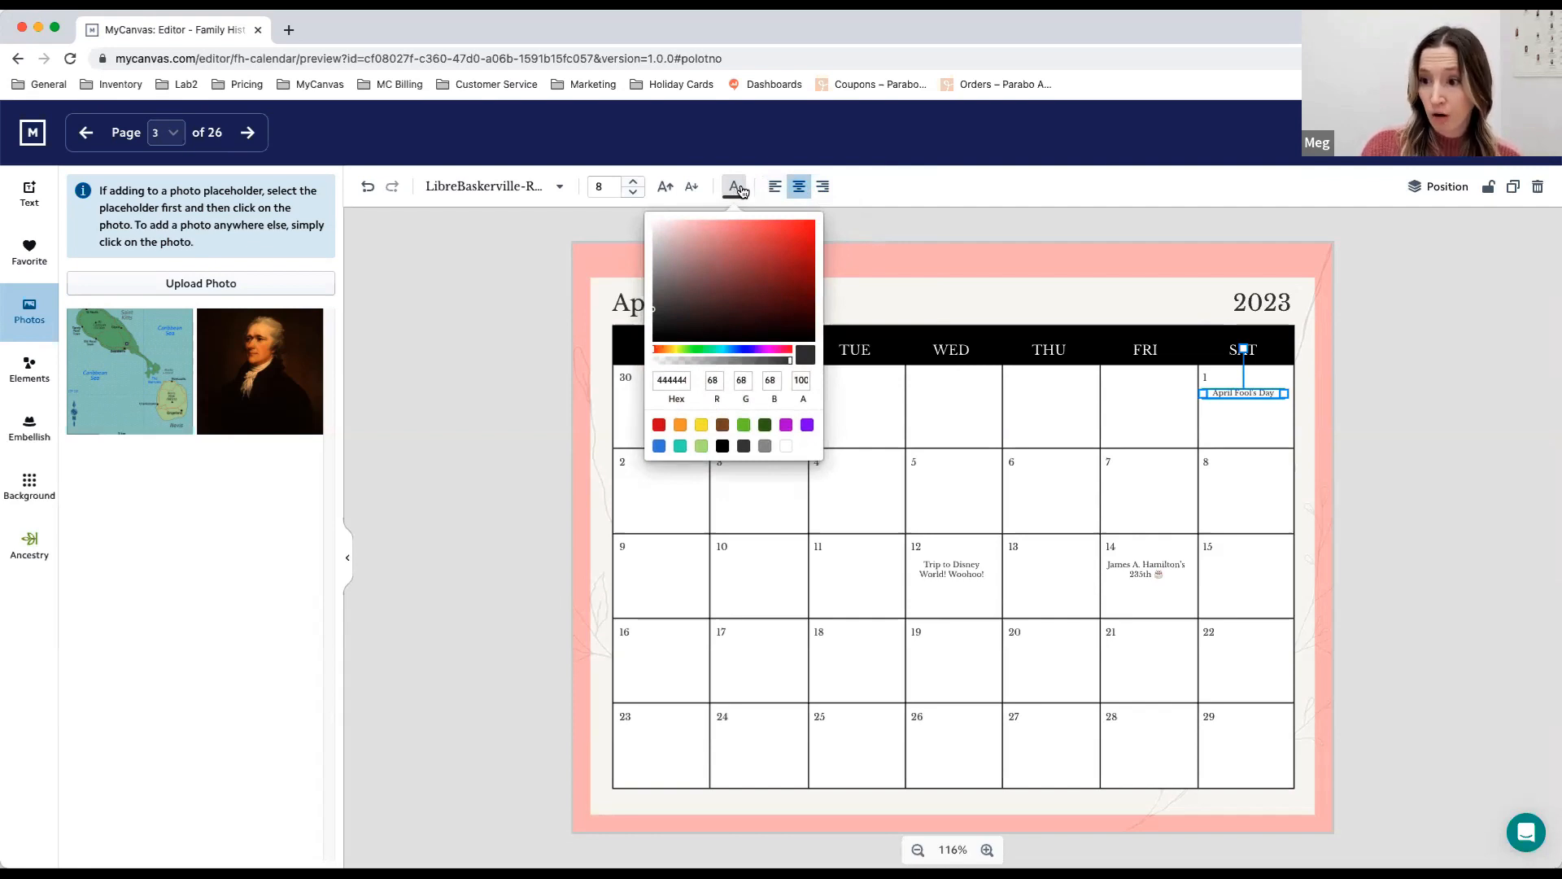
click(661, 424)
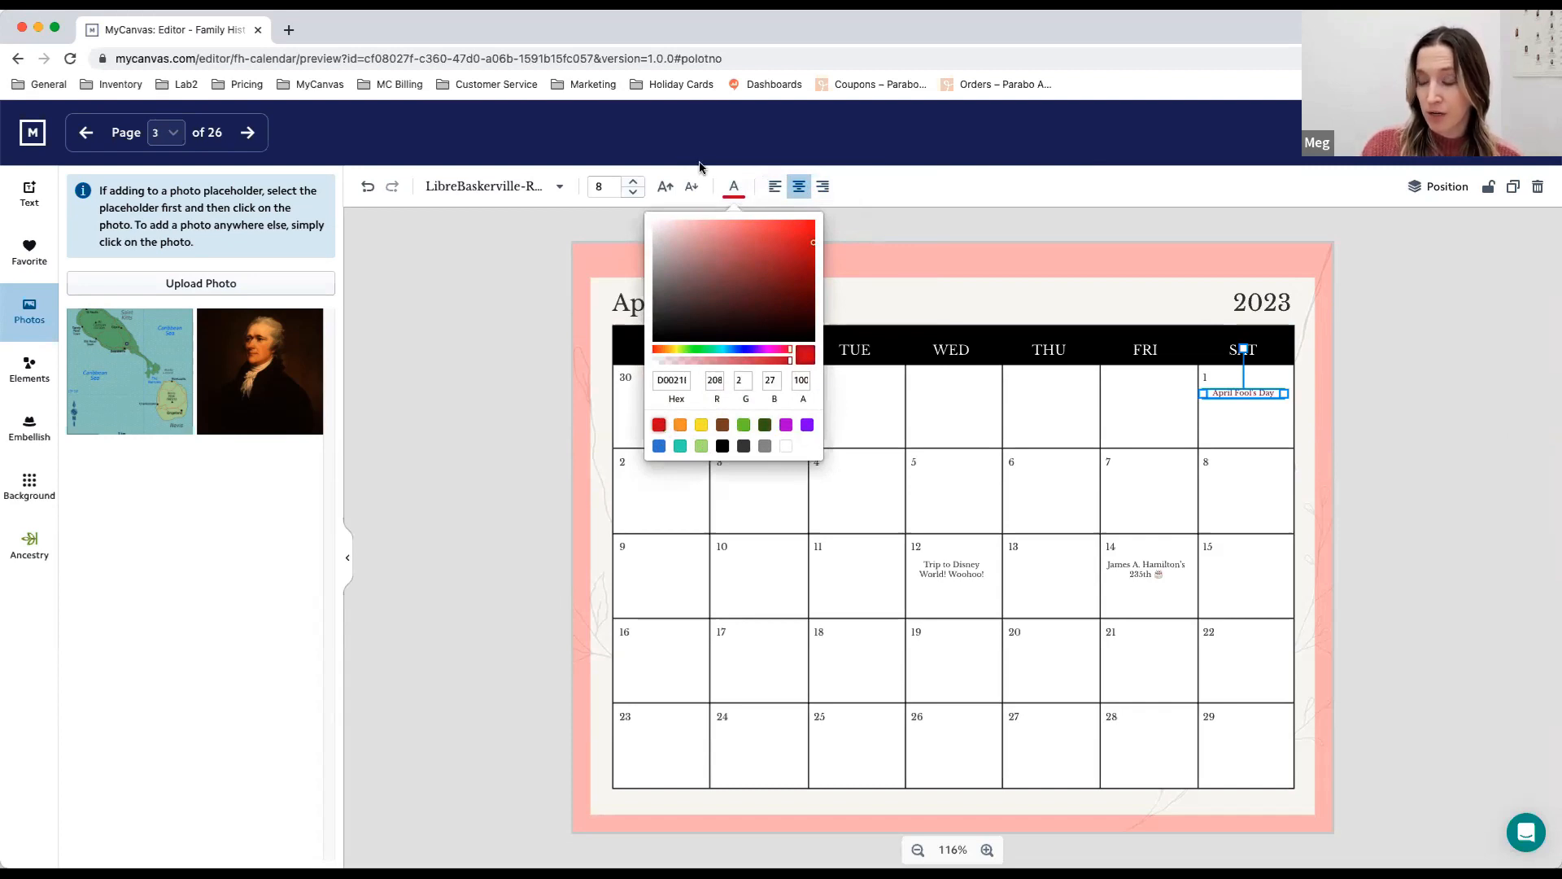
click(736, 191)
click(635, 181)
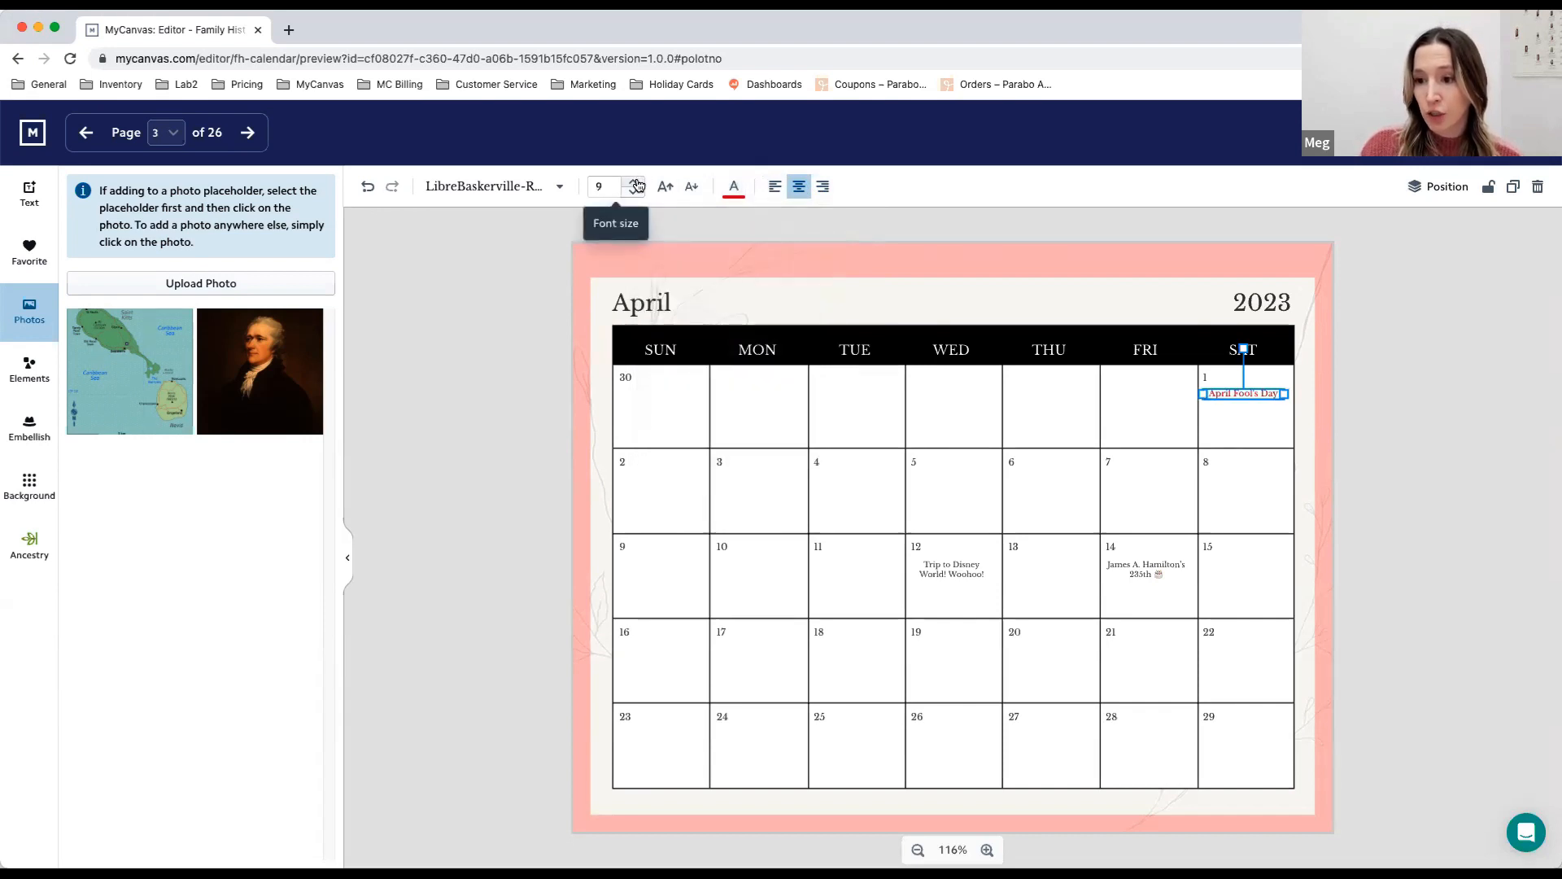
click(636, 181)
click(636, 181)
click(635, 181)
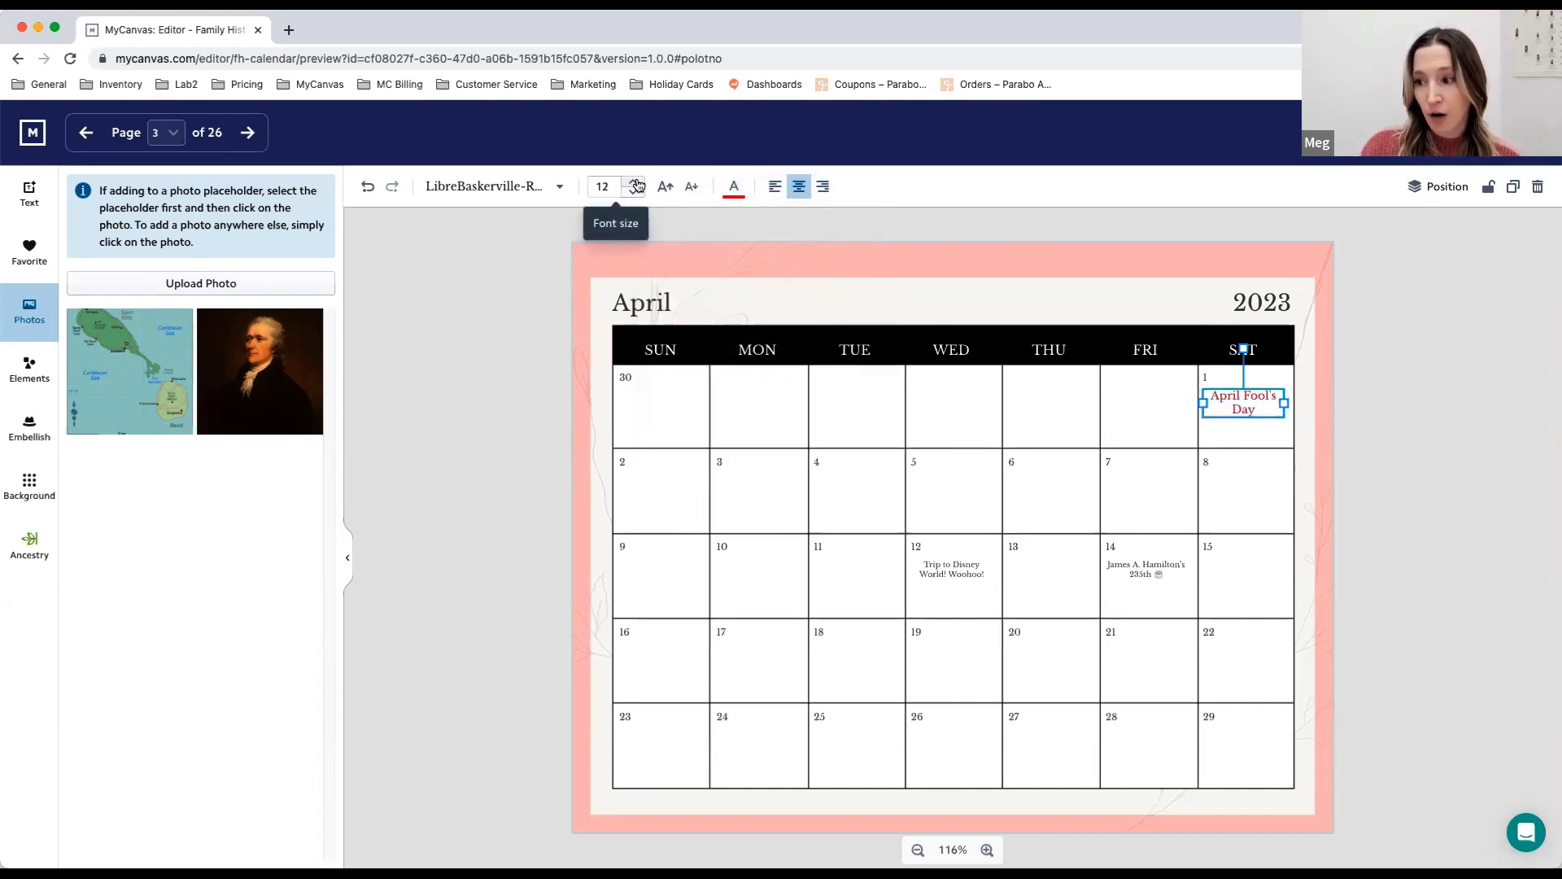
click(636, 192)
click(635, 192)
click(636, 183)
click(635, 182)
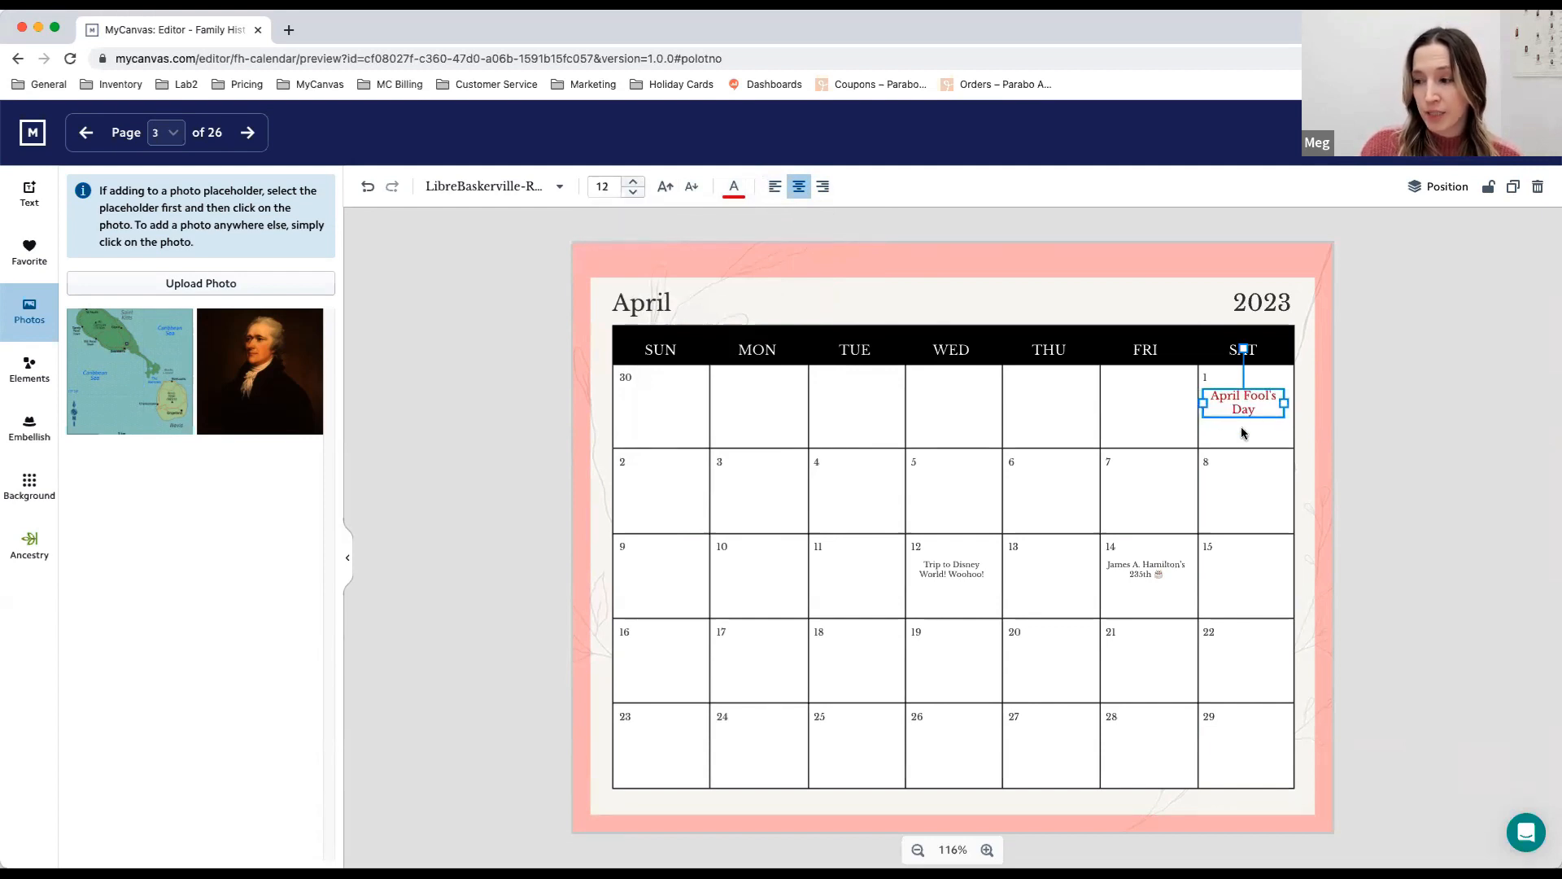
- Set the April Fool's Day text to the Lora-Bold font and widen its text box so it fits on one line
click(548, 189)
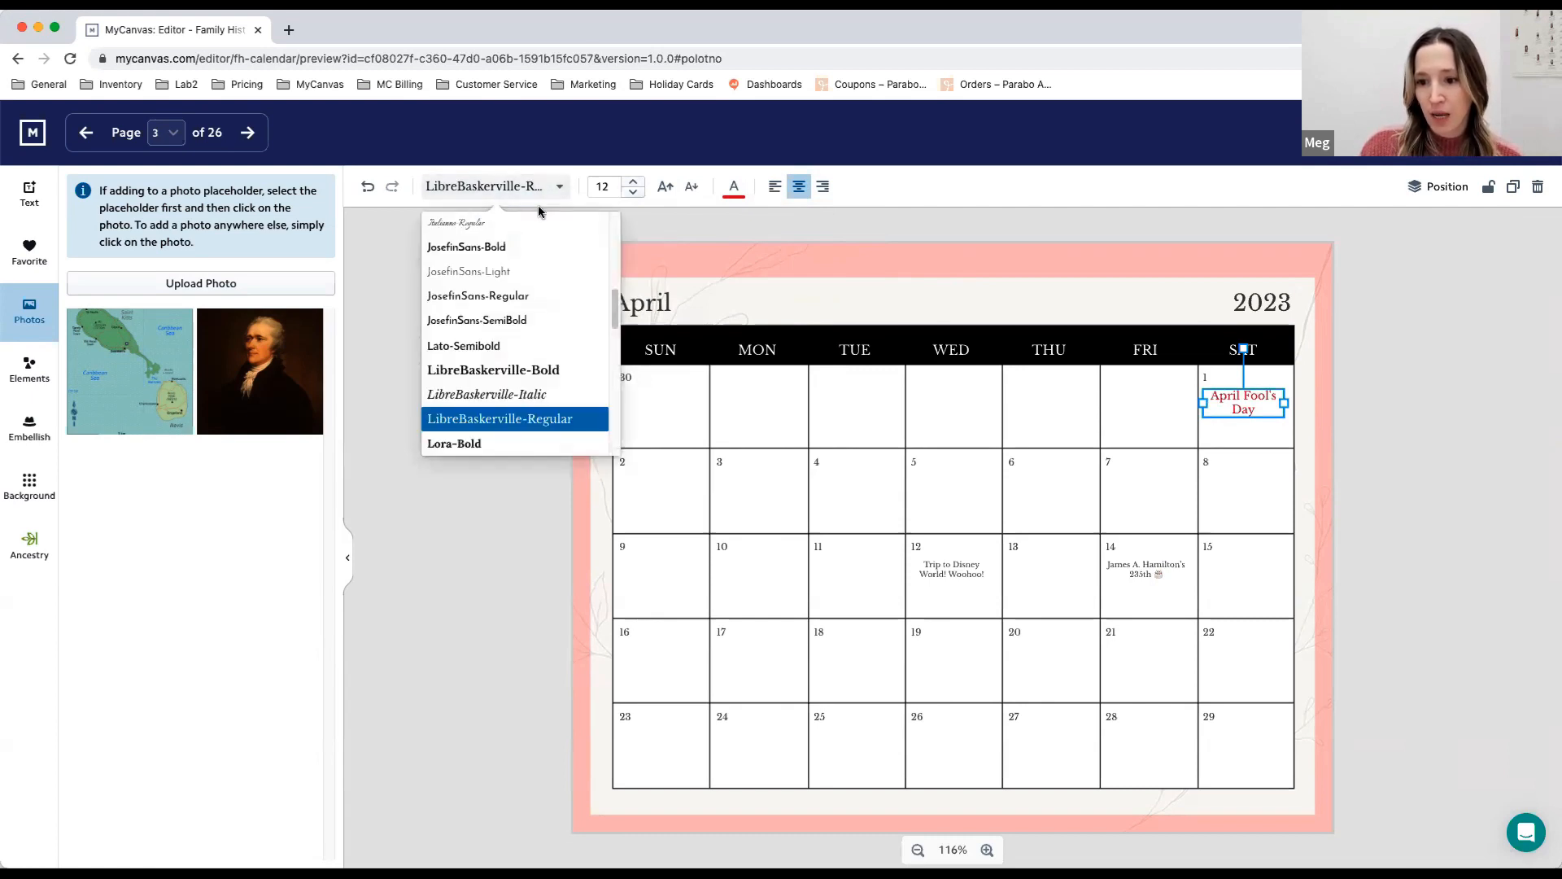
scroll(533, 390, down, 1)
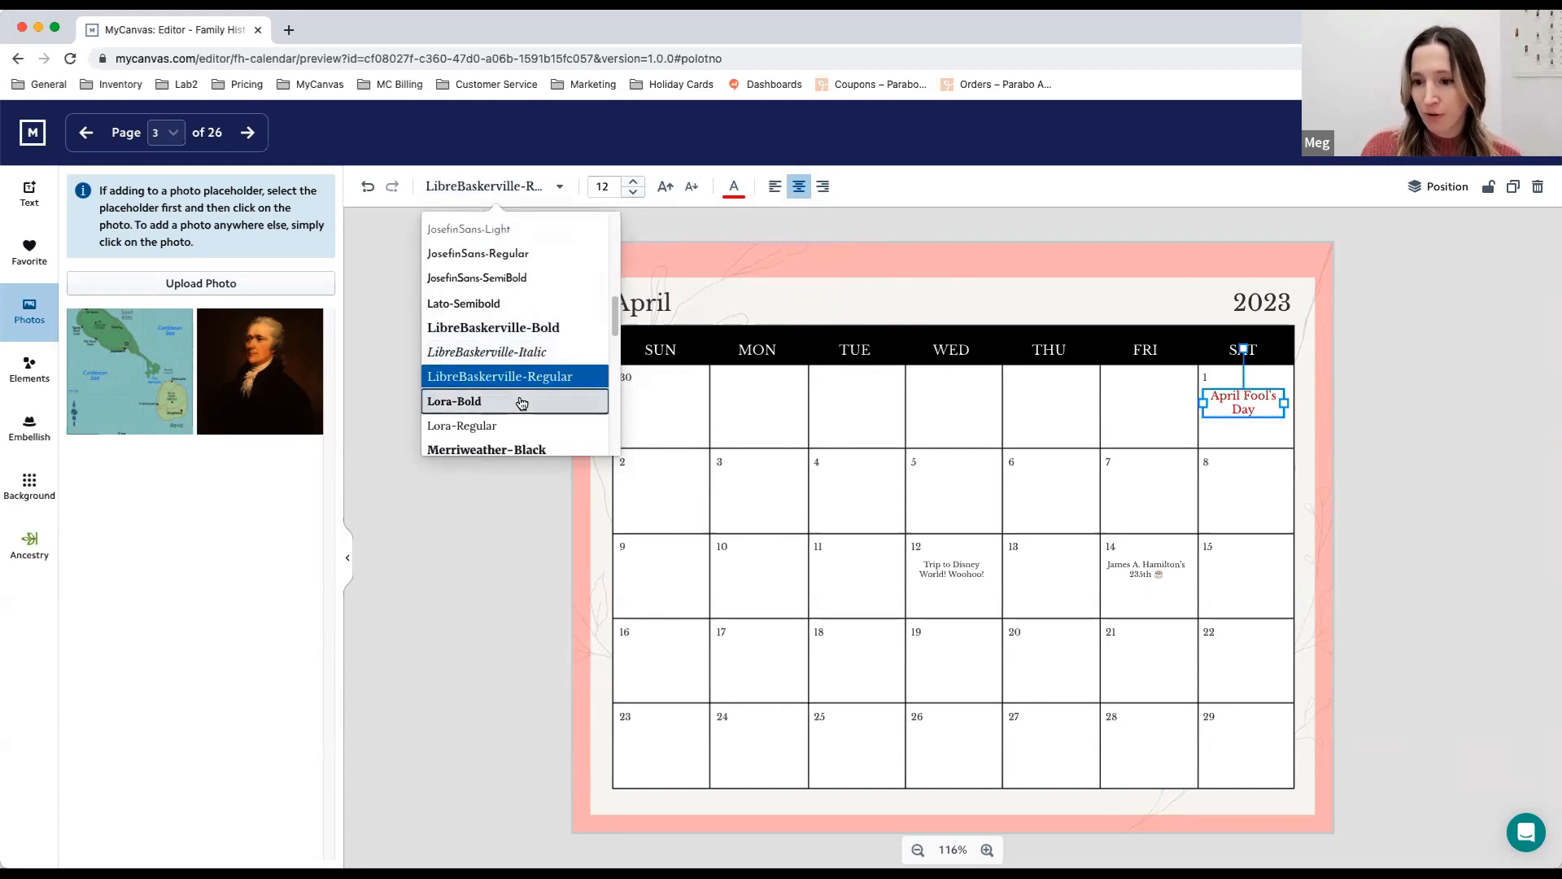
click(519, 402)
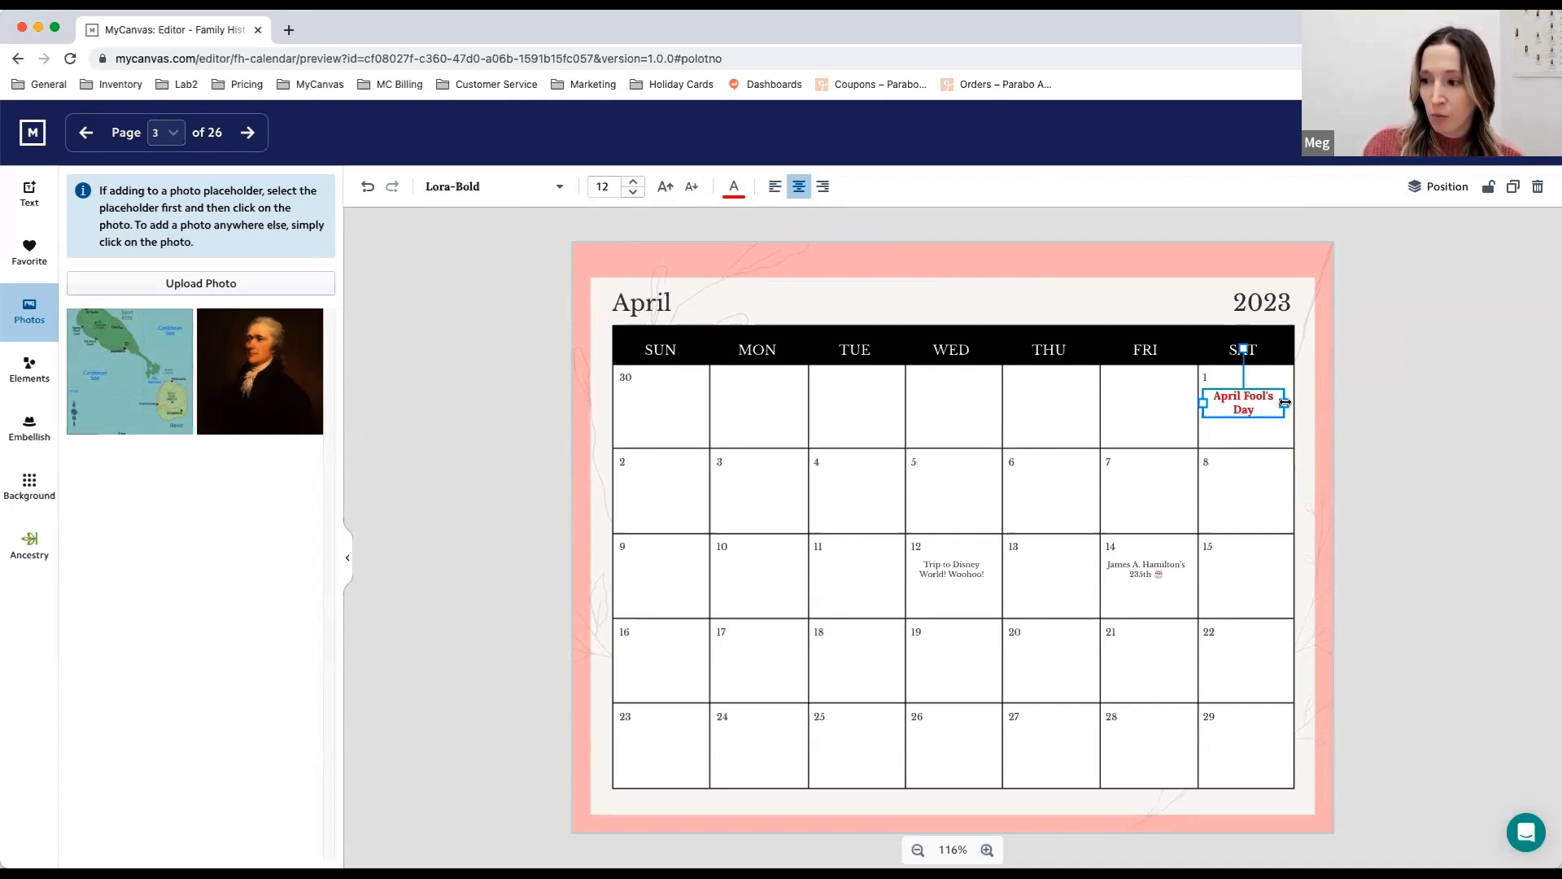
mouse_move(1284, 401)
mouse_down()
mouse_move(1323, 414)
mouse_move(1258, 402)
mouse_up()
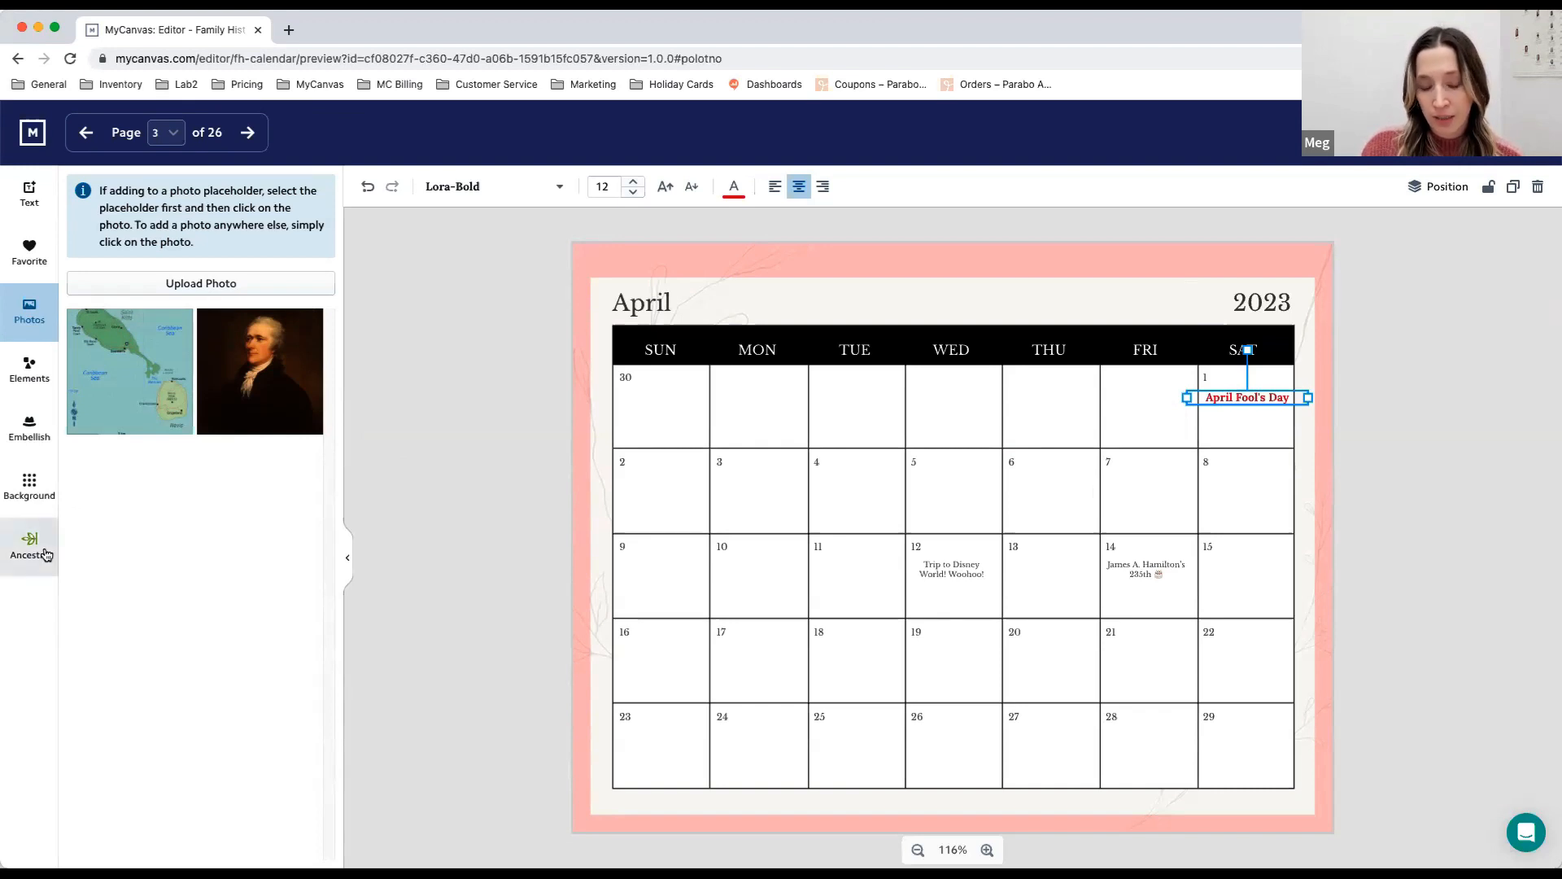
- Add the portrait photo to the April page, shrink it to about one day cell's width, and place it just below the April 14 birthday event
click(286, 374)
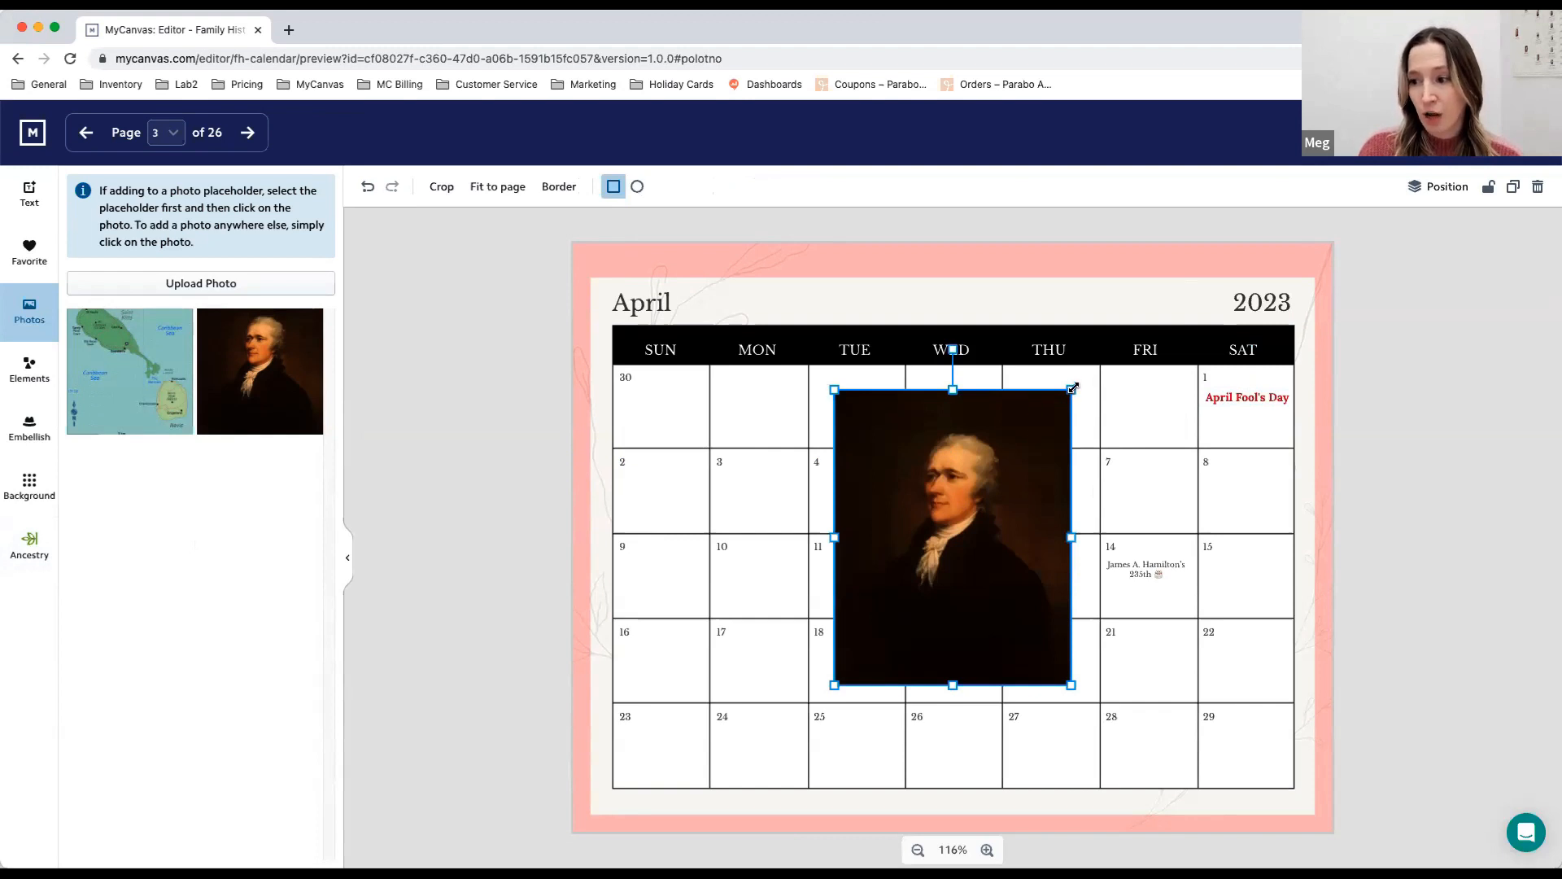
drag(1071, 390, 1154, 637)
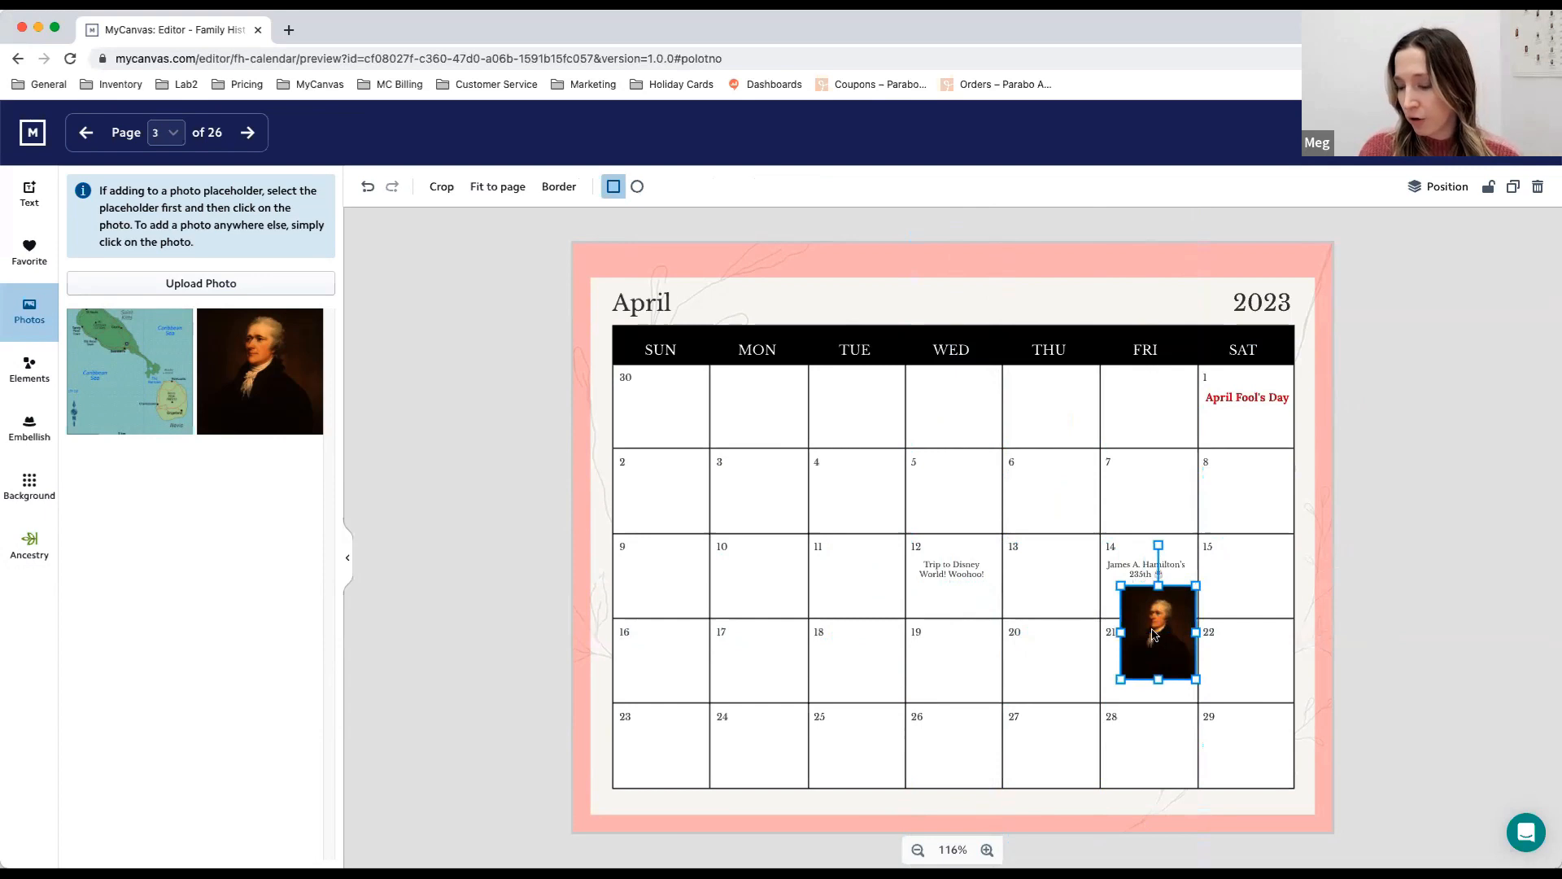
key(Right)
key(Up)
key(Up)
key(Up)
key(Up)
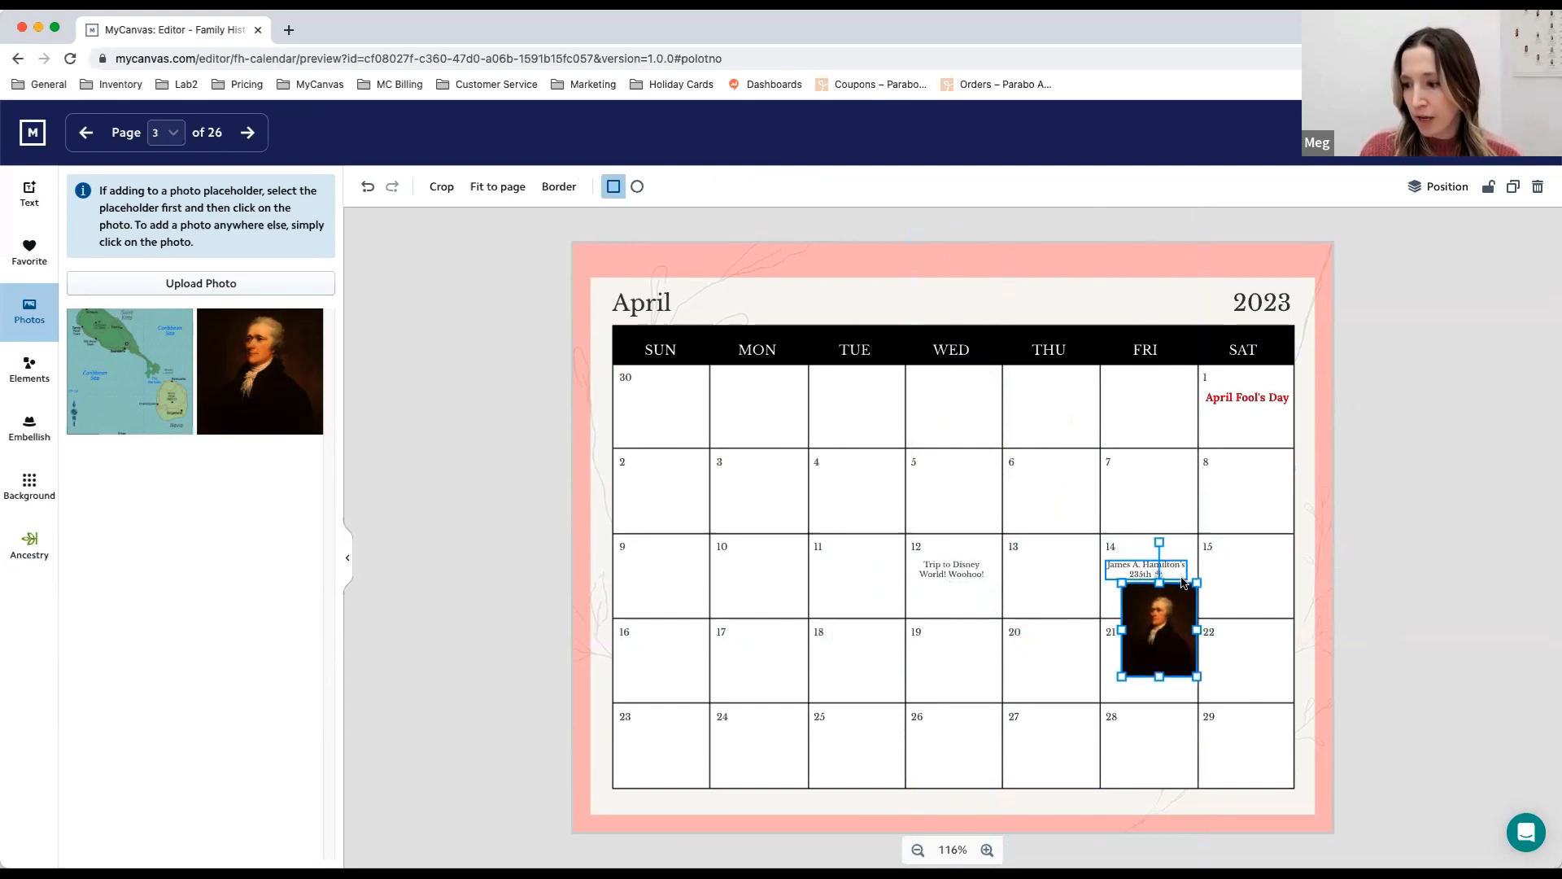
key(Right)
key(Left)
key(Up)
key(Down)
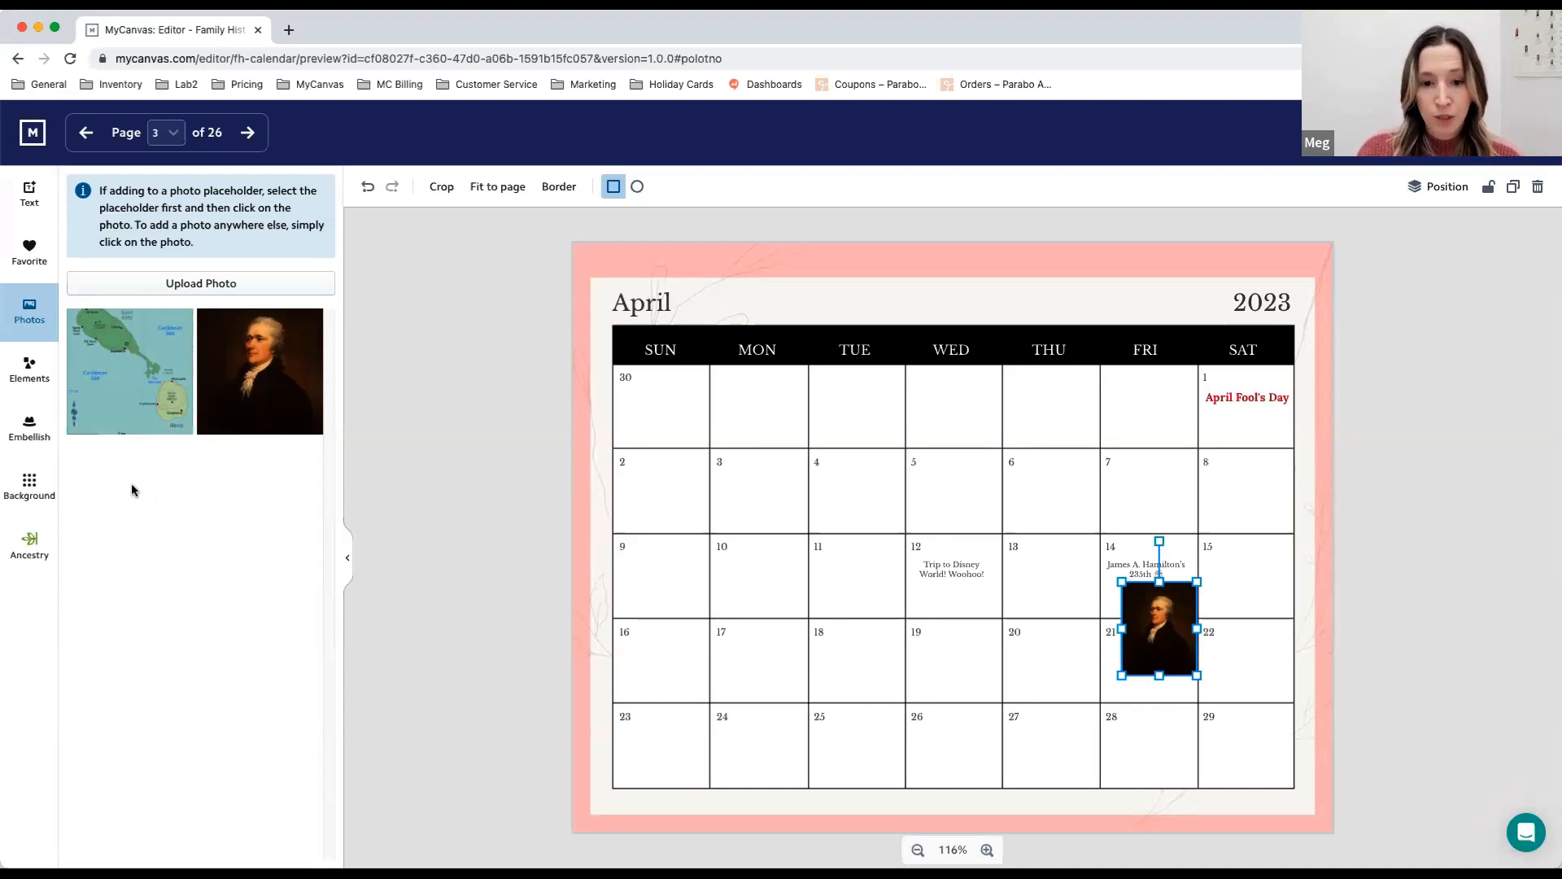
- Filter the embellishments by the Flowers & Leaves theme and look through the available designs
click(26, 433)
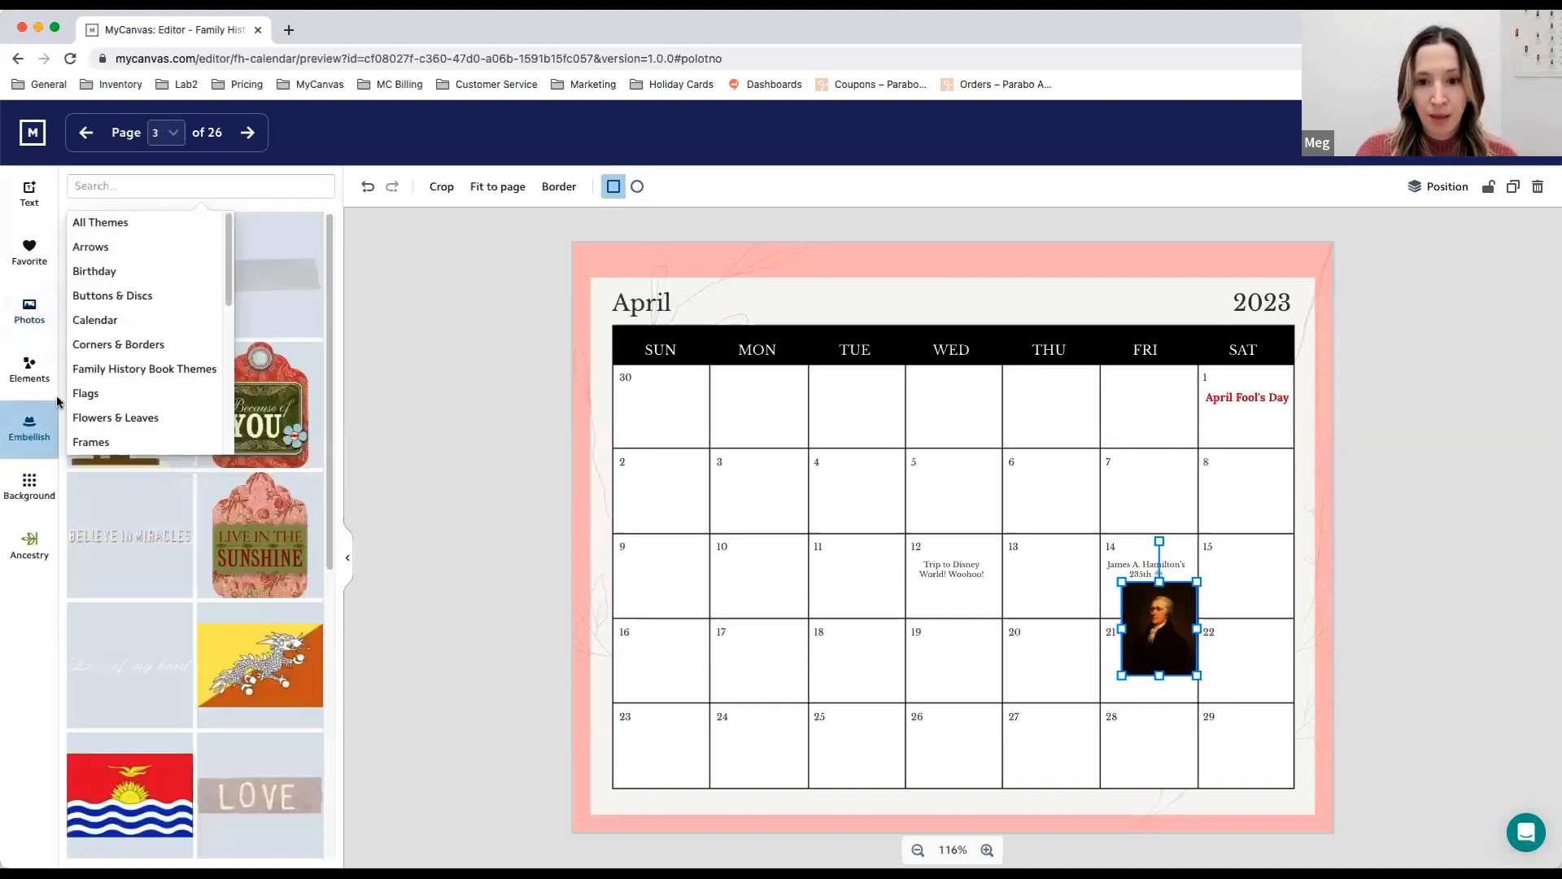
click(277, 198)
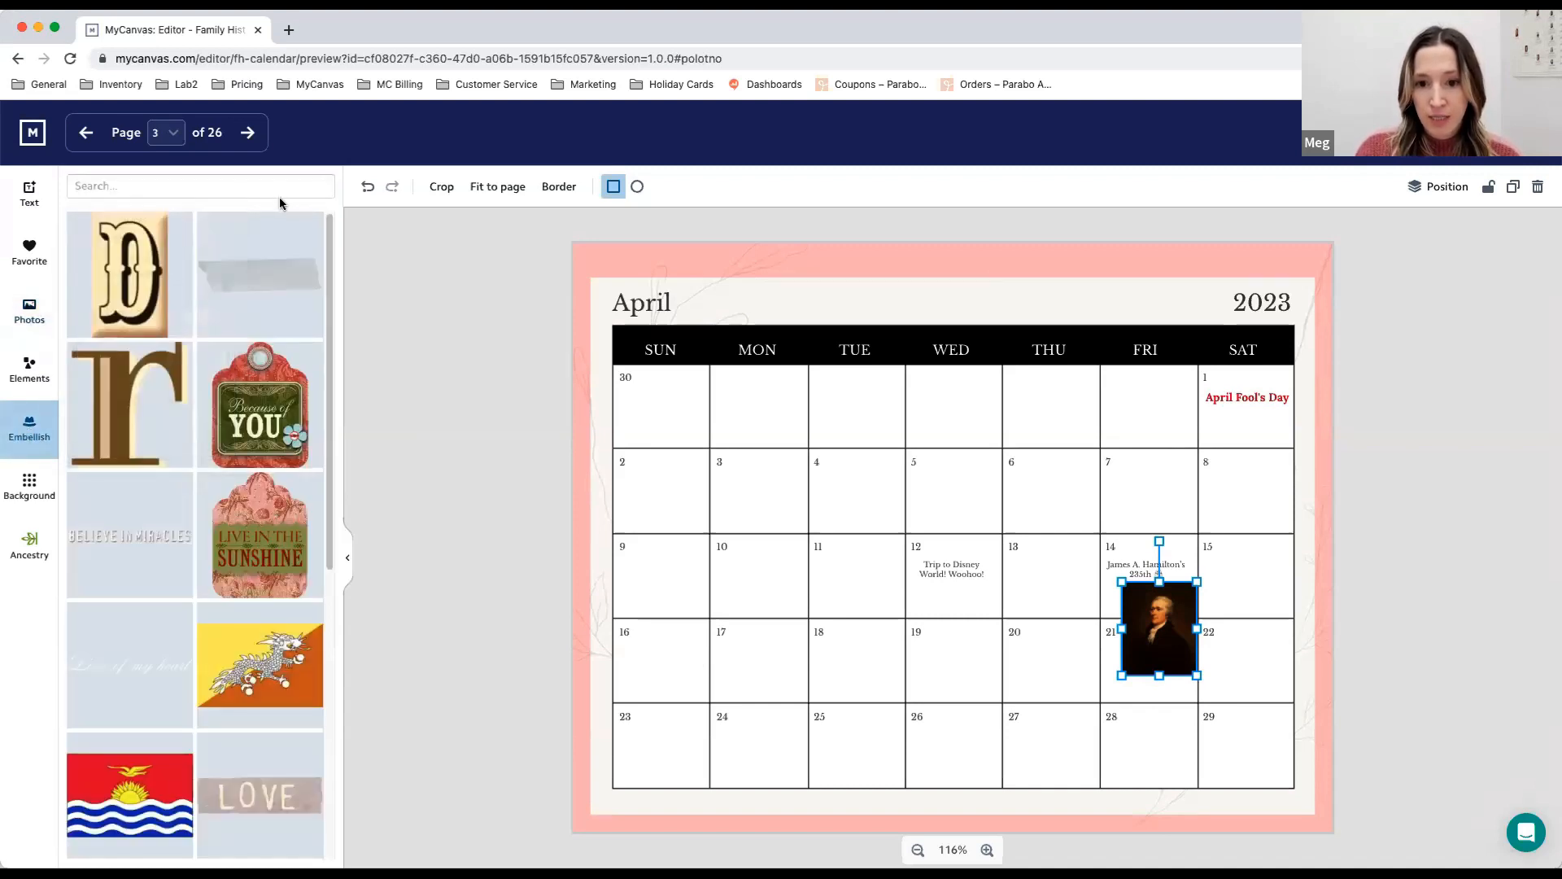
click(202, 183)
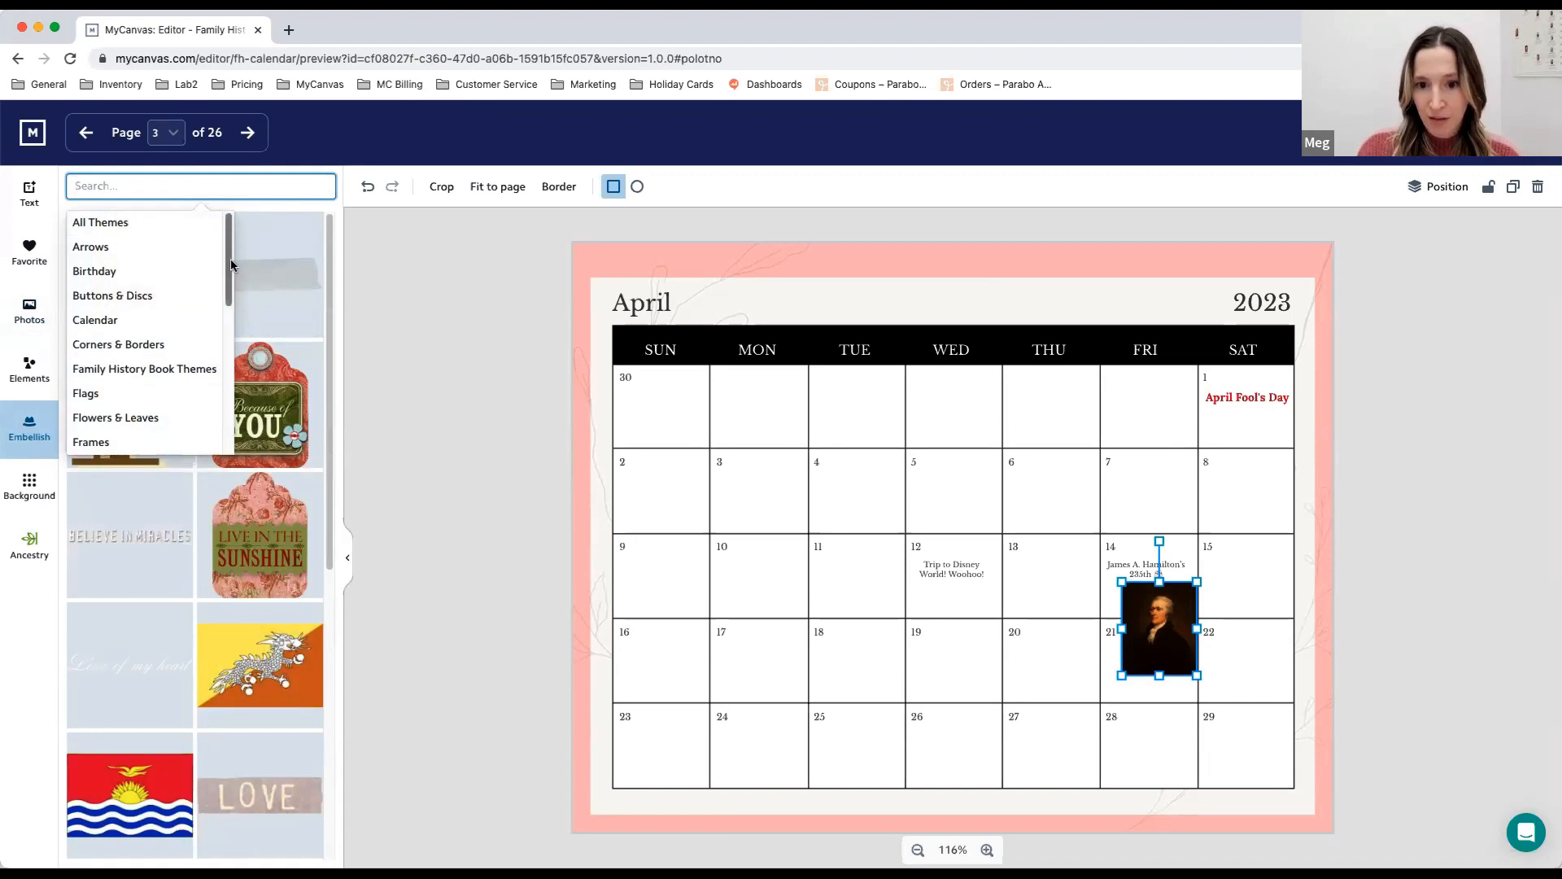
mouse_move(231, 265)
mouse_down()
mouse_move(226, 332)
mouse_move(223, 246)
mouse_up()
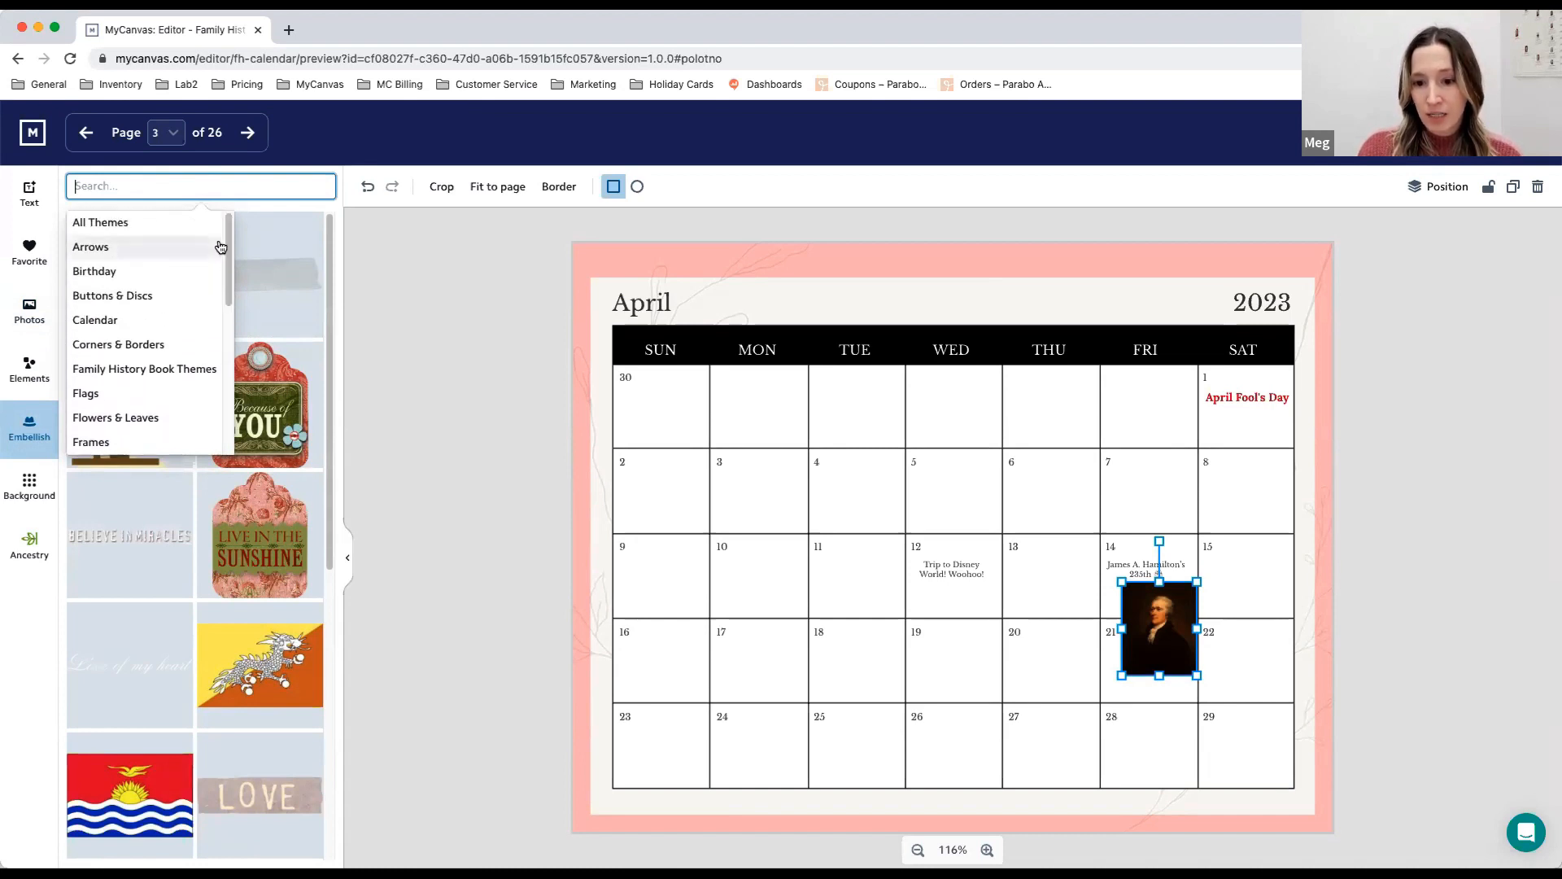
click(158, 421)
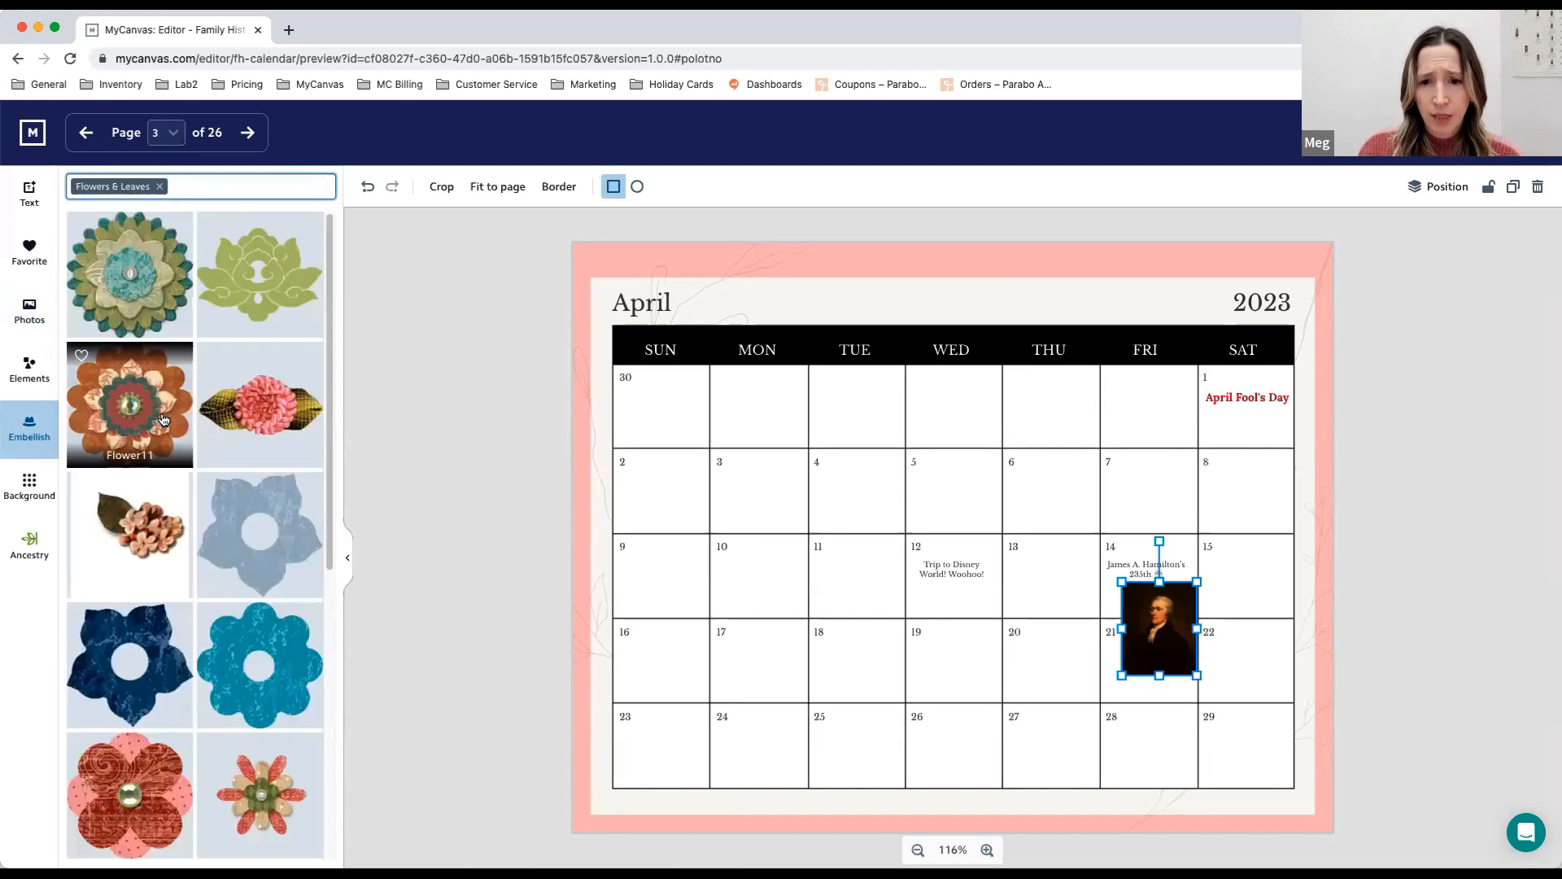
drag(332, 323, 314, 678)
scroll(314, 680, down, 5)
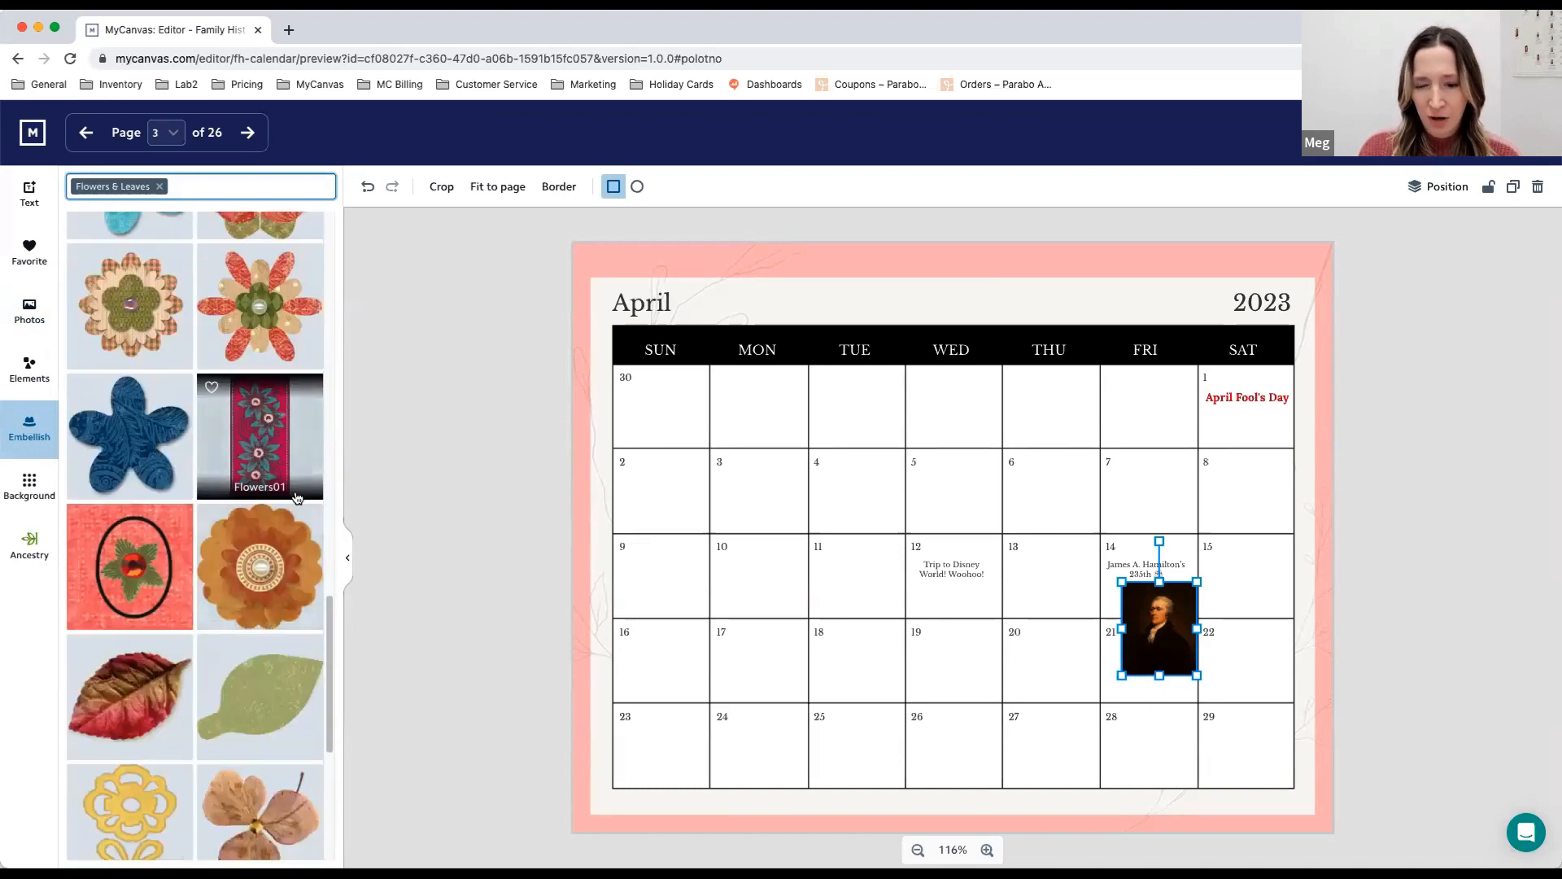
- Add the orange scalloped flower embellishment to the April page, shrink it to about one day cell, and place it on April 23
click(274, 560)
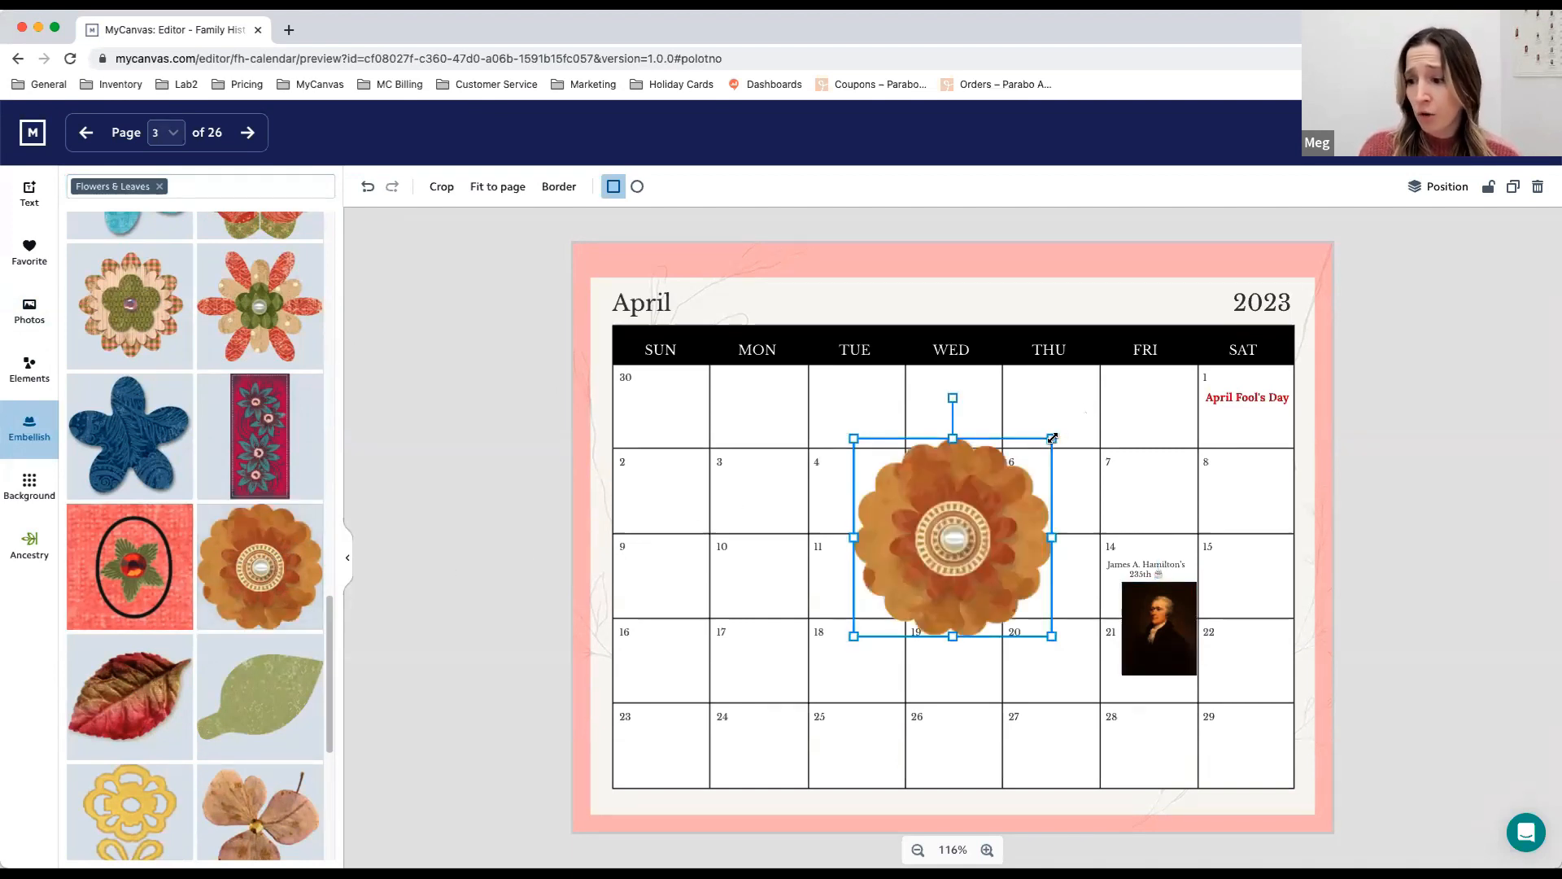
drag(1054, 439, 688, 746)
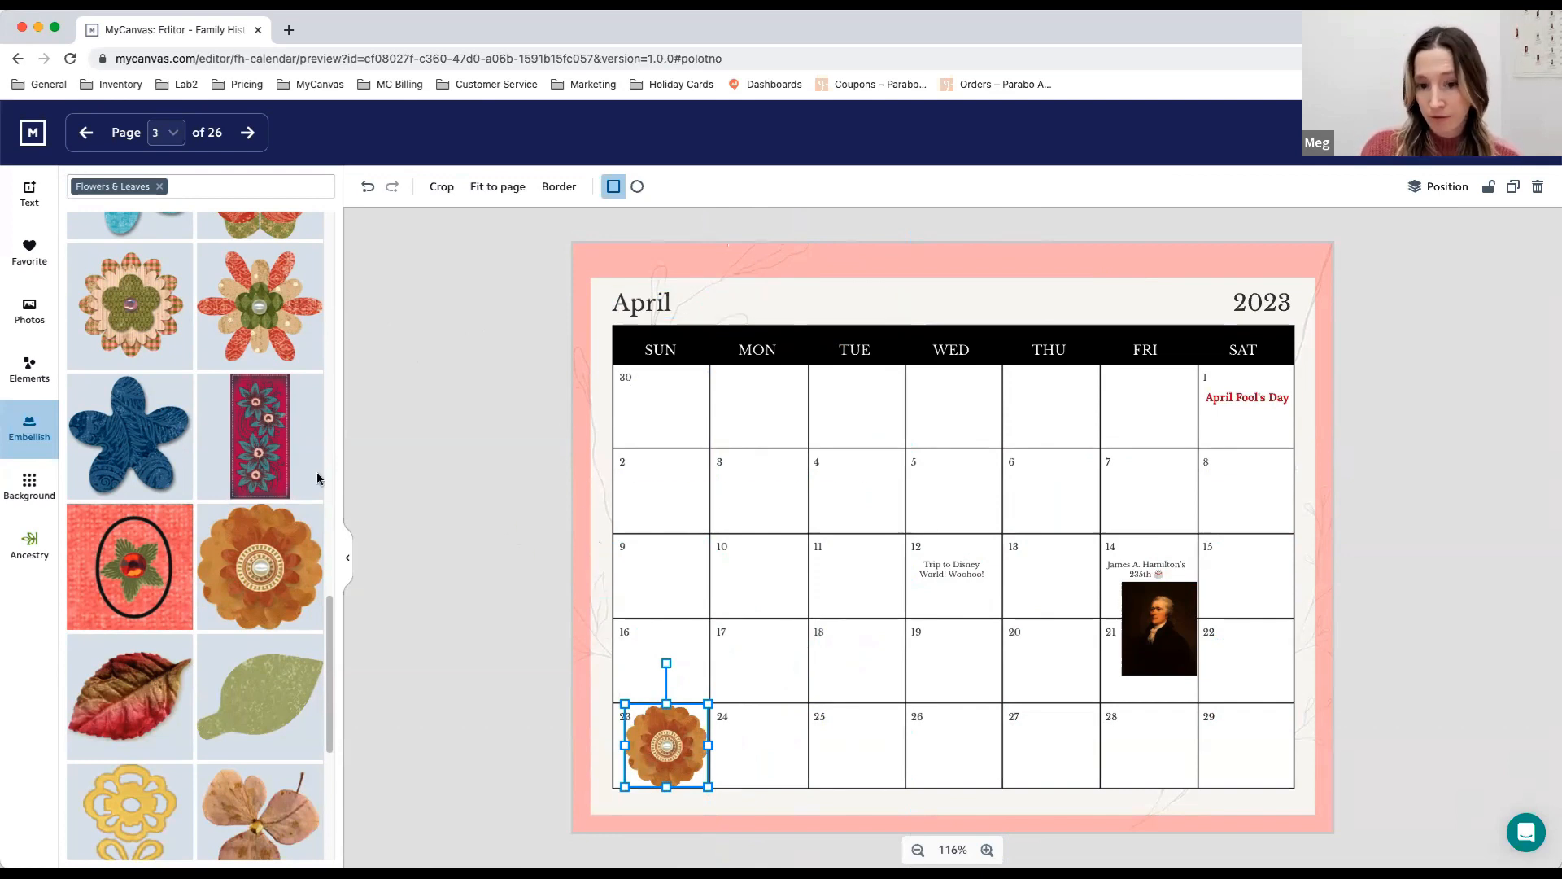
- Browse the backgrounds and apply the Giraffe background to only the April calendar page
click(30, 482)
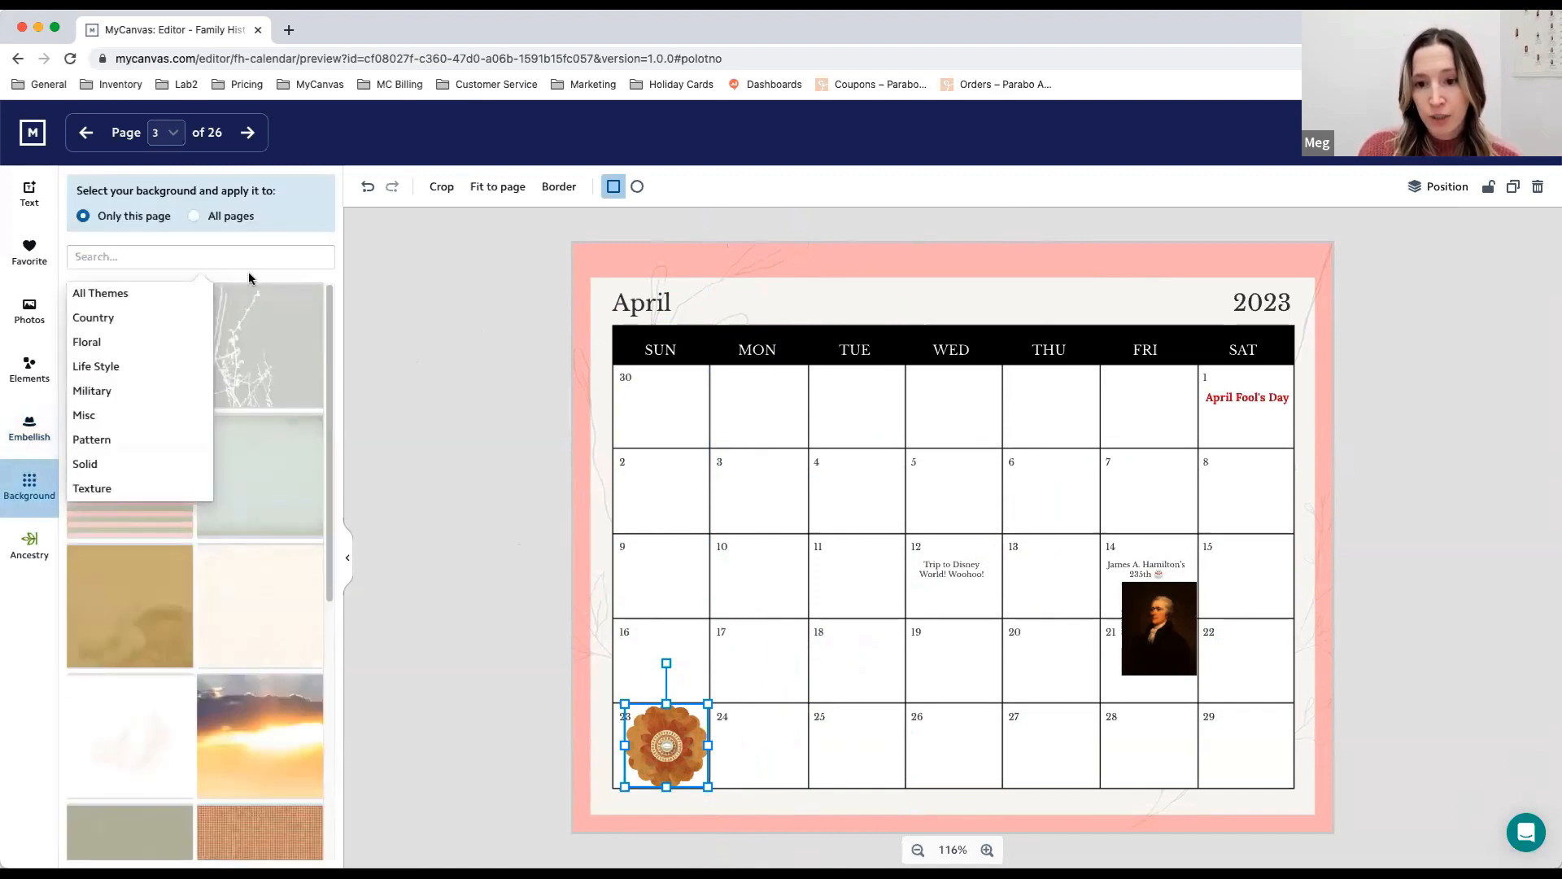
click(331, 275)
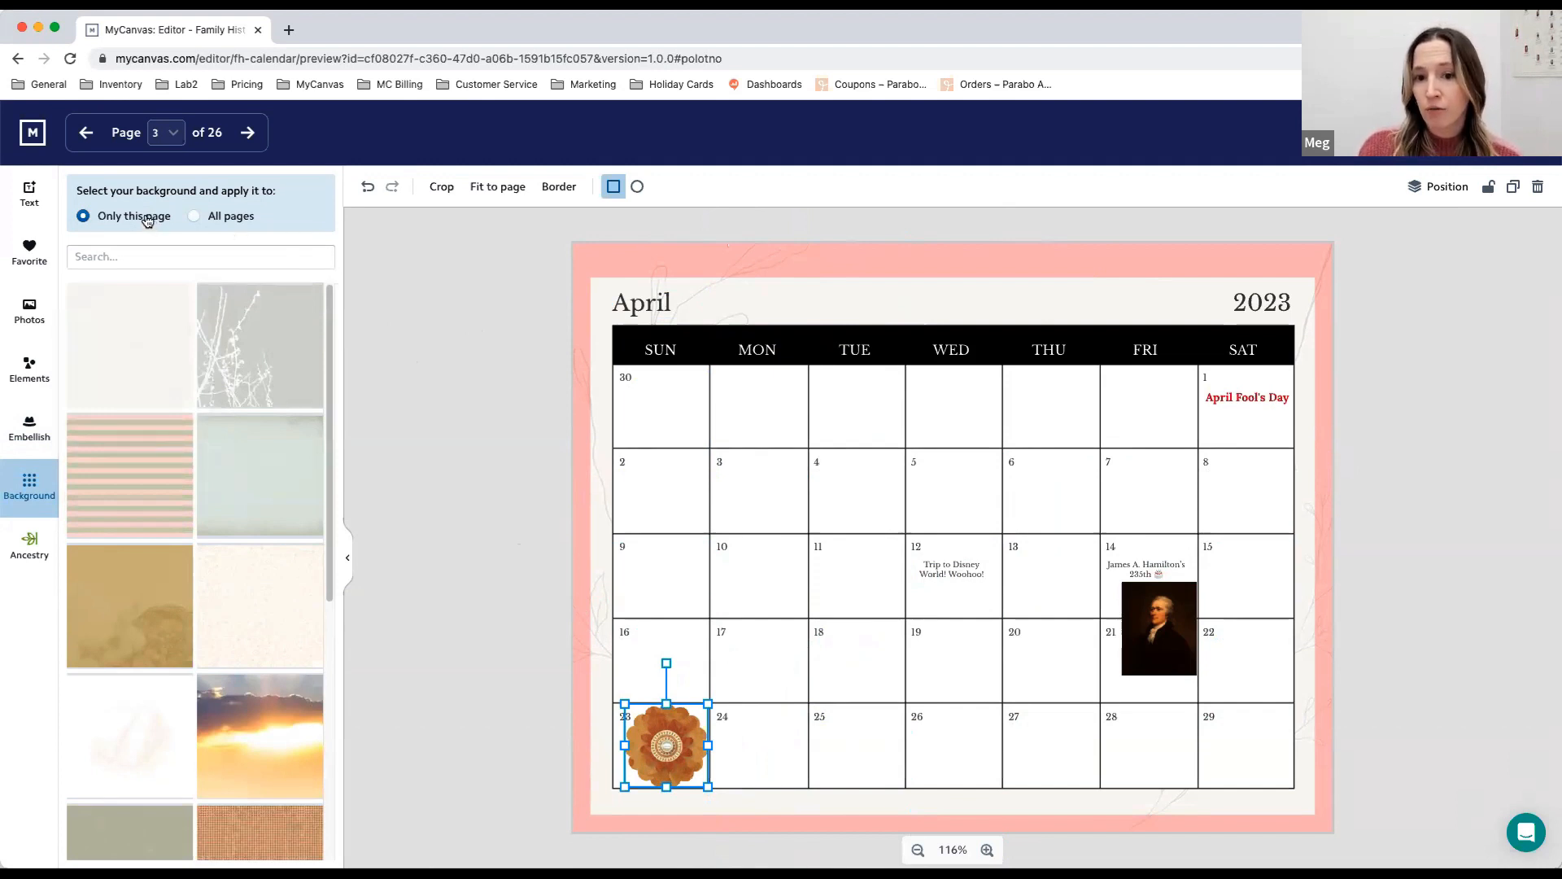
click(230, 218)
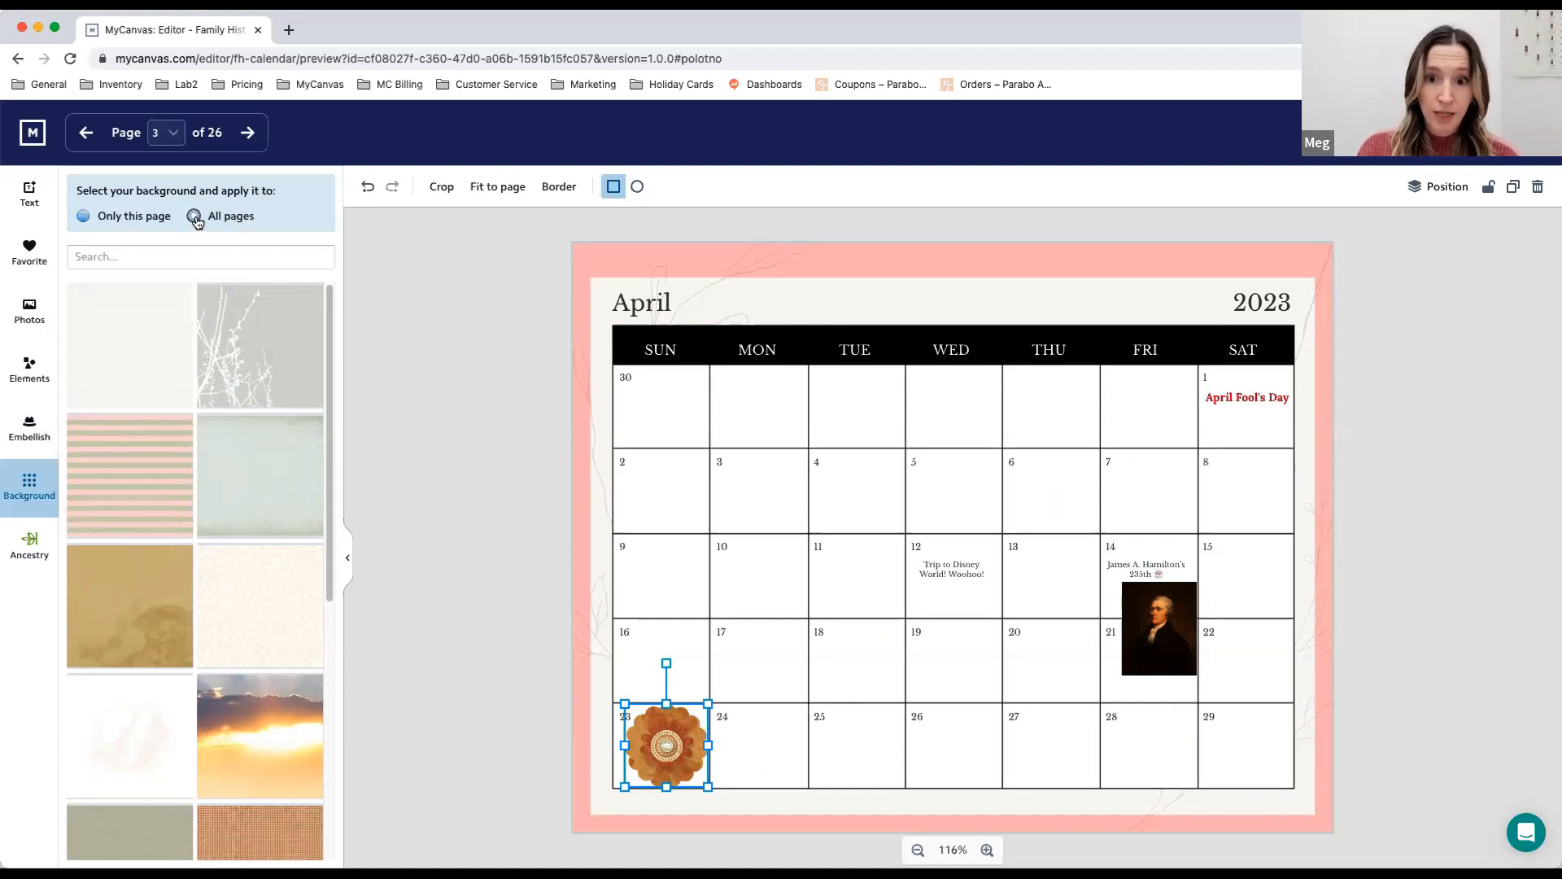
click(139, 218)
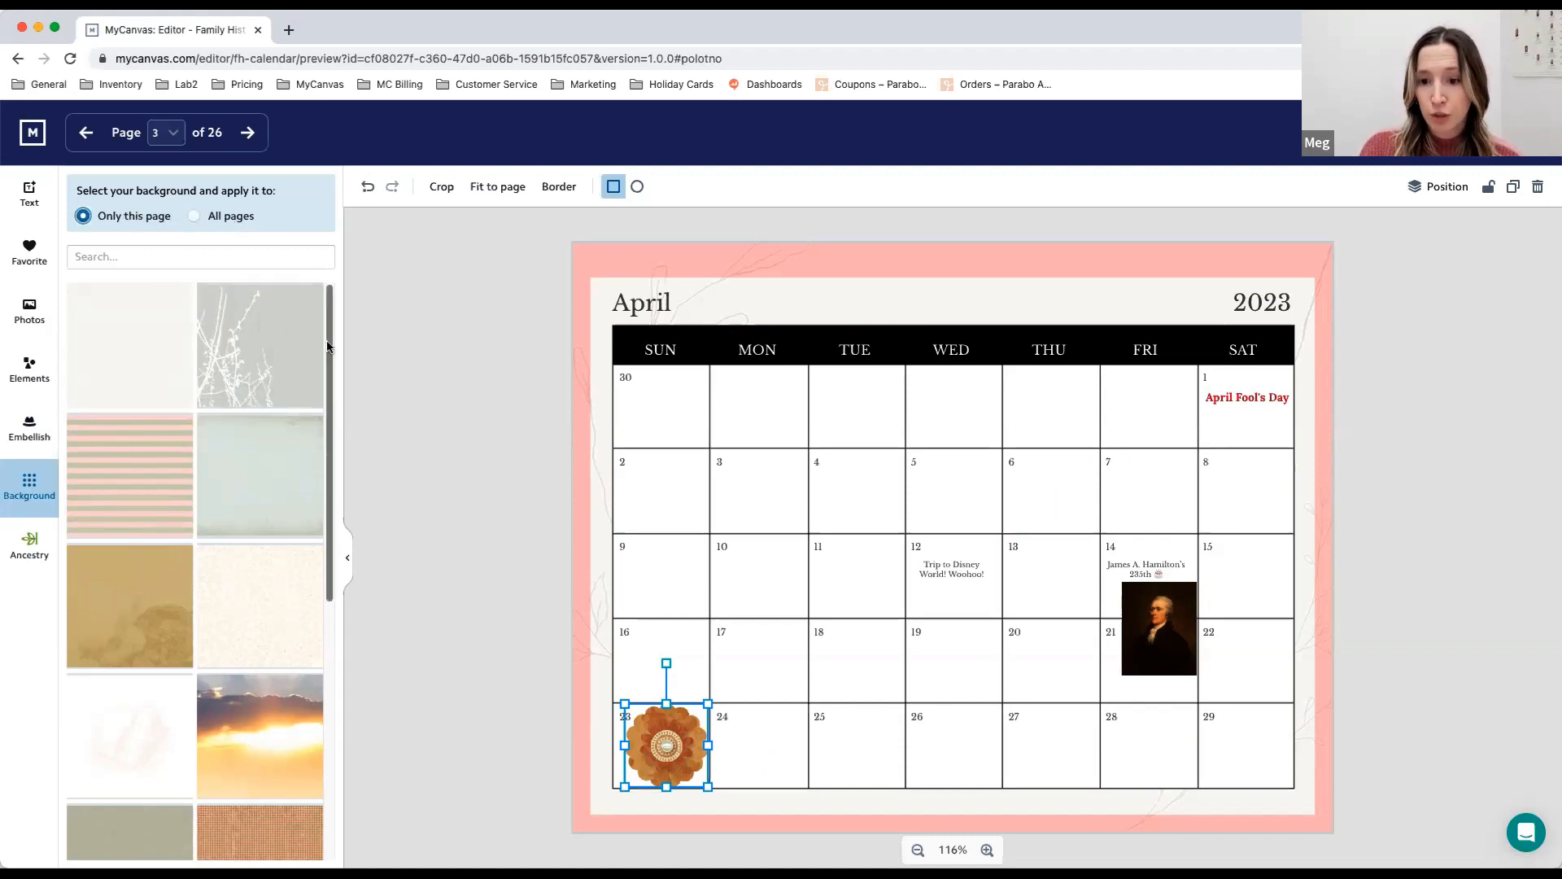
drag(330, 348, 339, 688)
drag(335, 628, 324, 744)
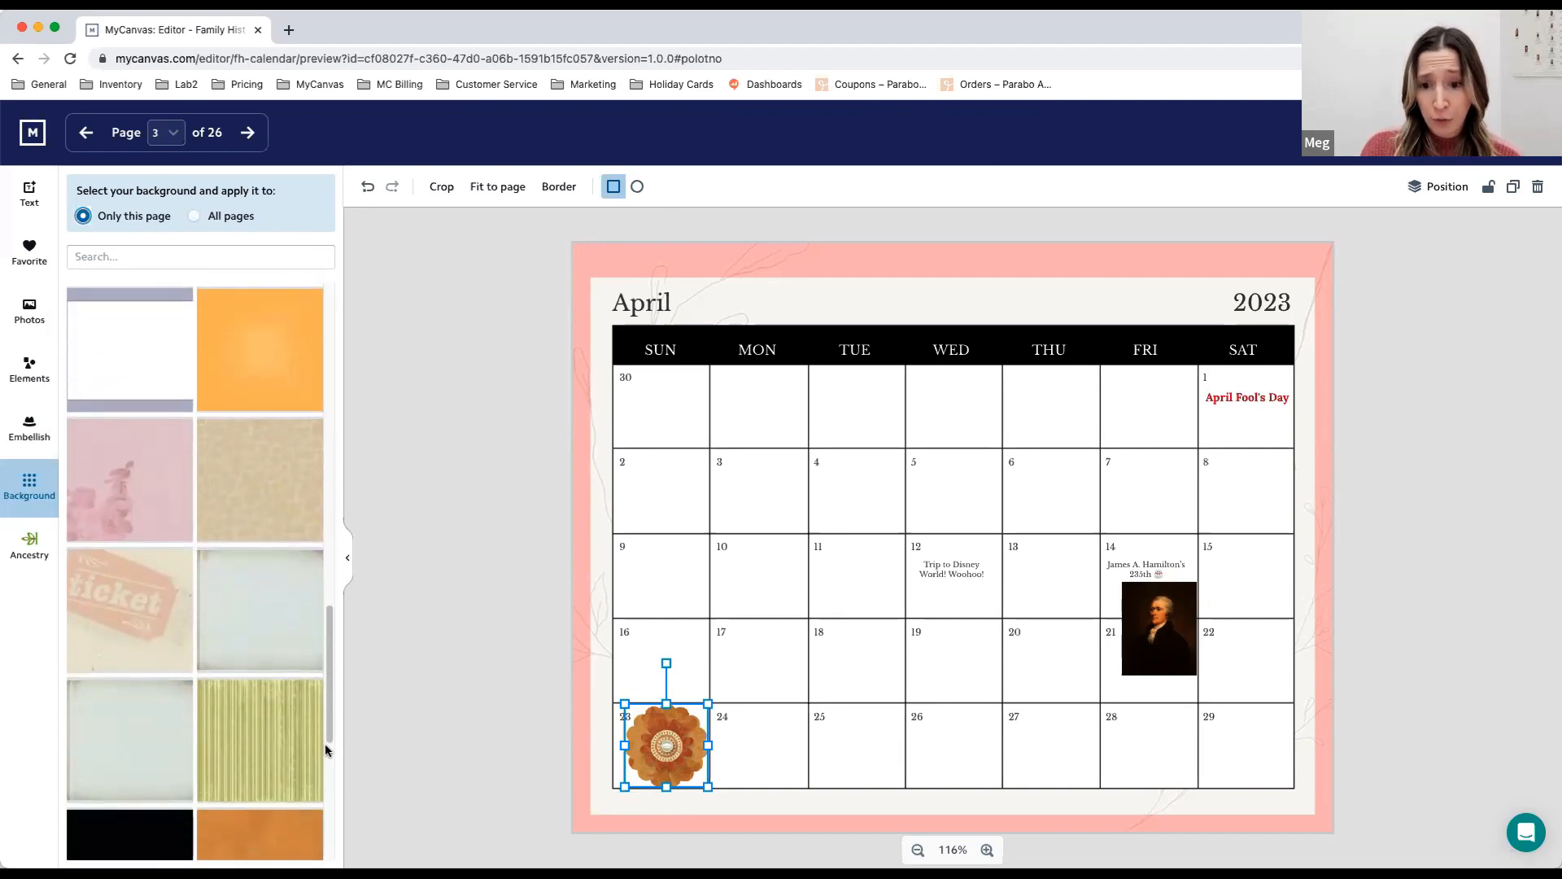
click(279, 445)
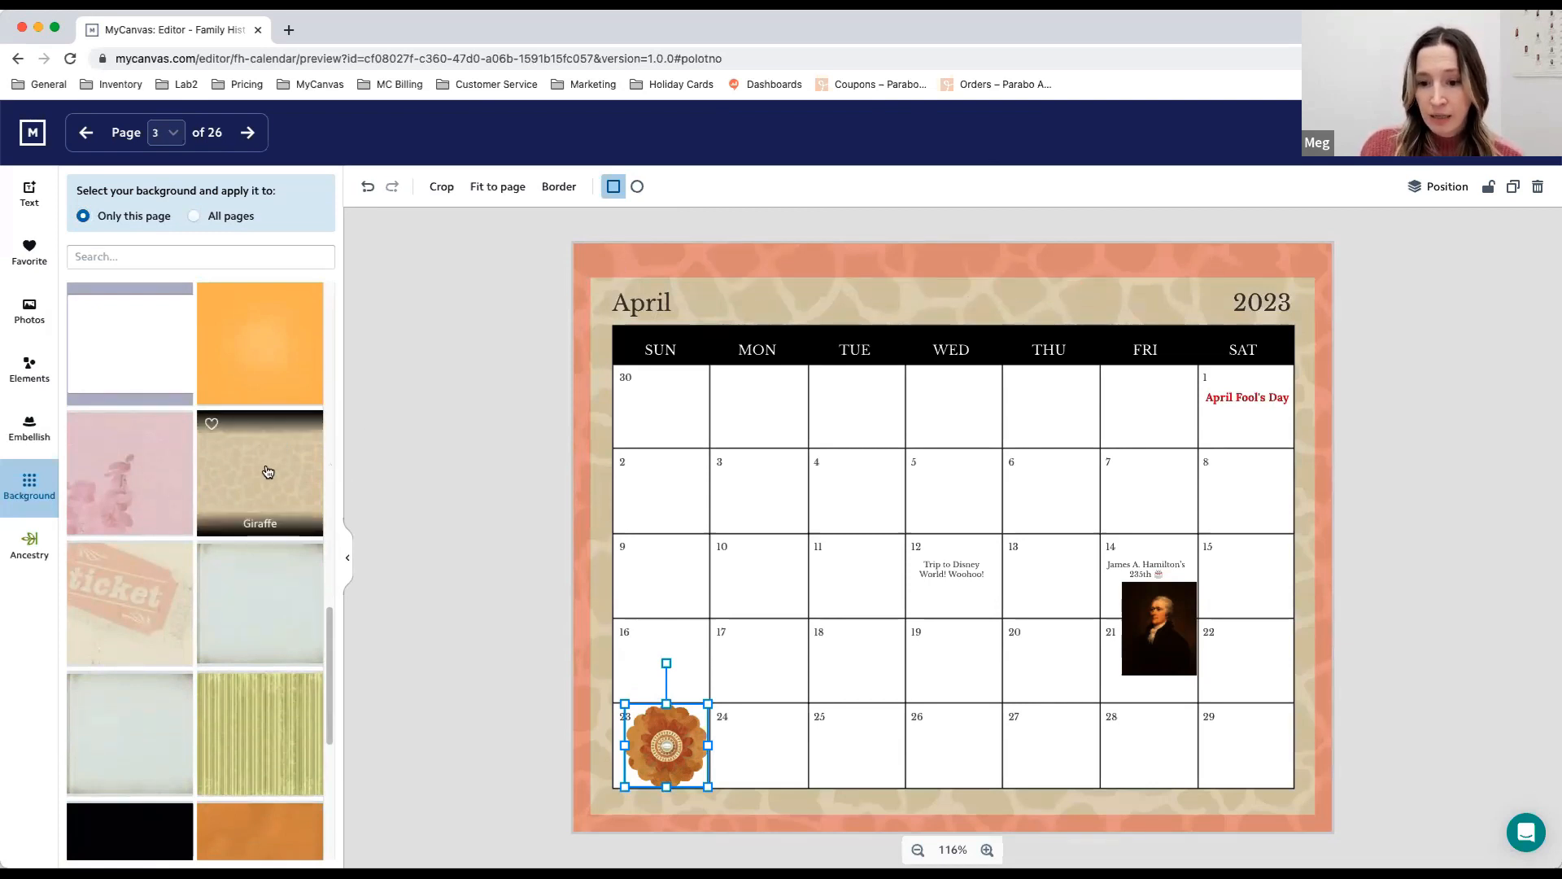
- Set the April page's background to mustard.jpg and mark that background as a favorite
scroll(282, 478, down, 1)
scroll(282, 478, down, 3)
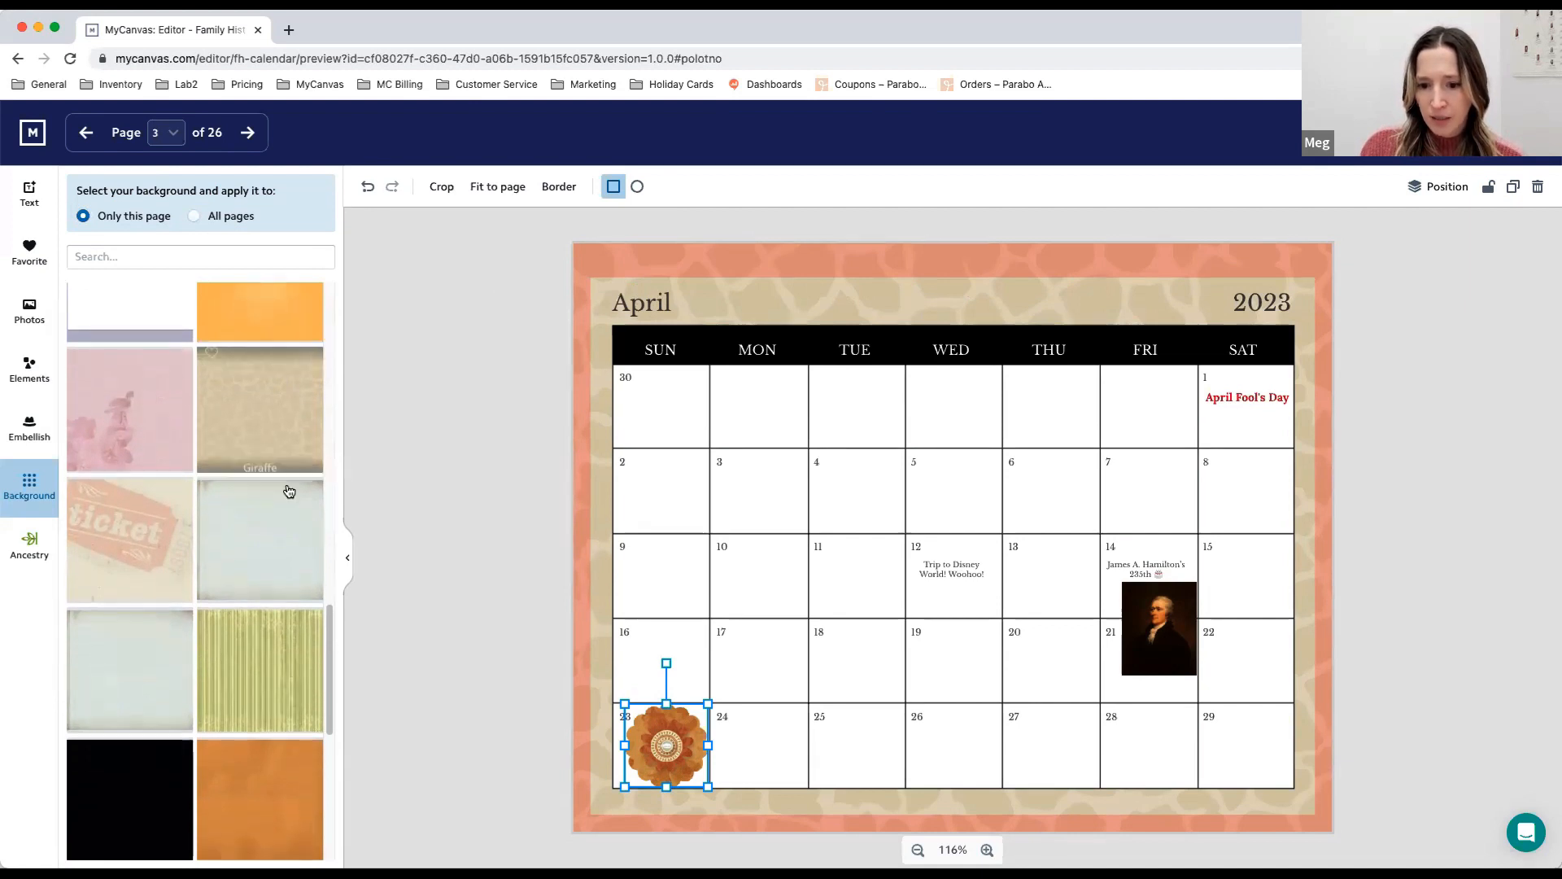
scroll(312, 499, down, 5)
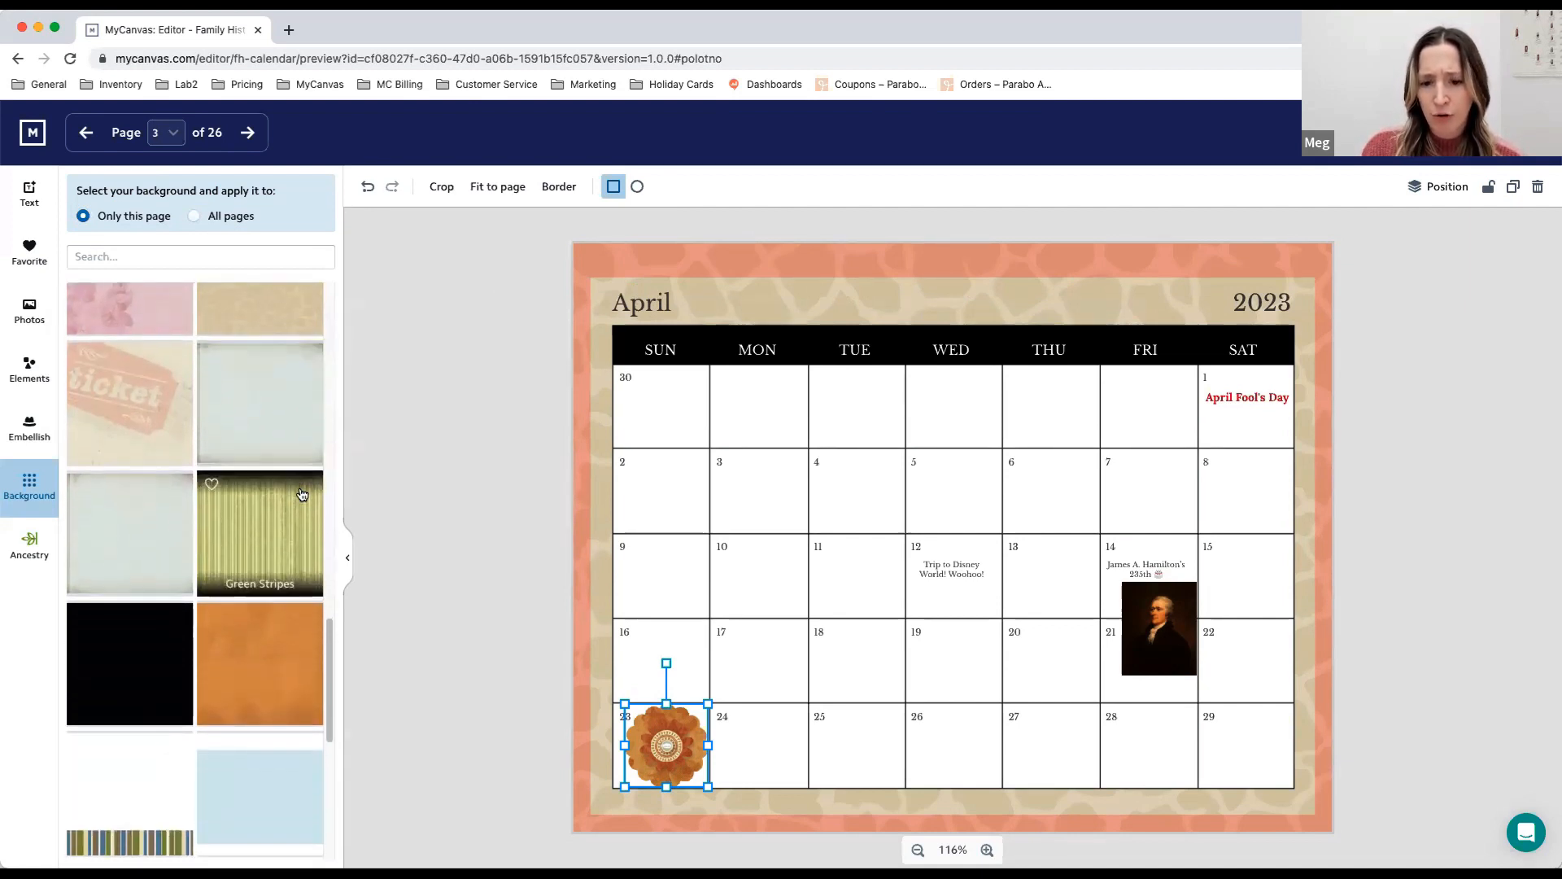
scroll(329, 459, down, 10)
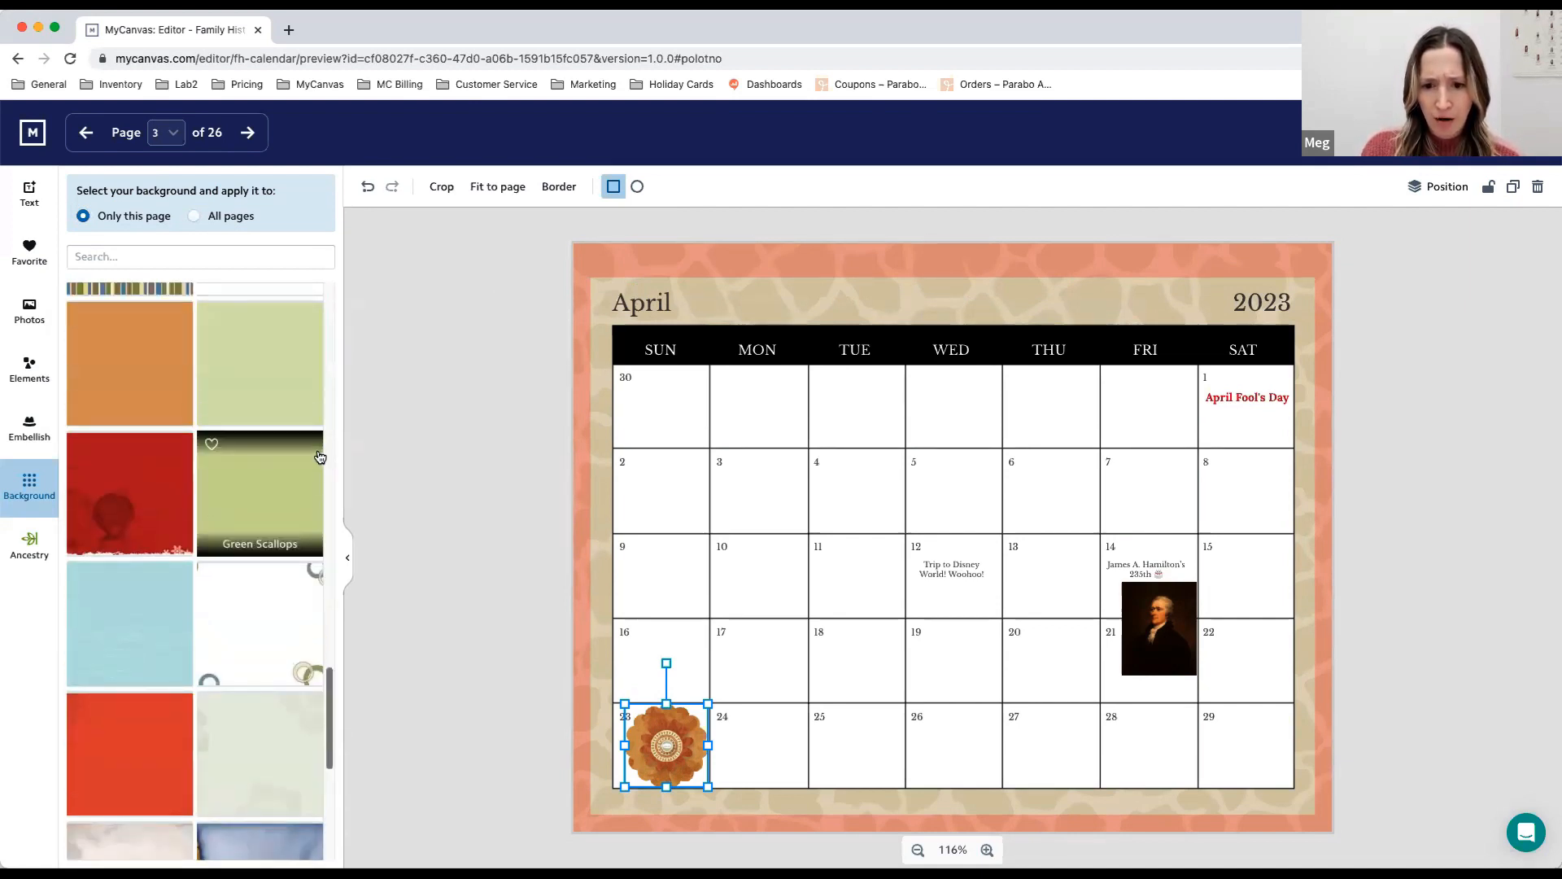
click(143, 480)
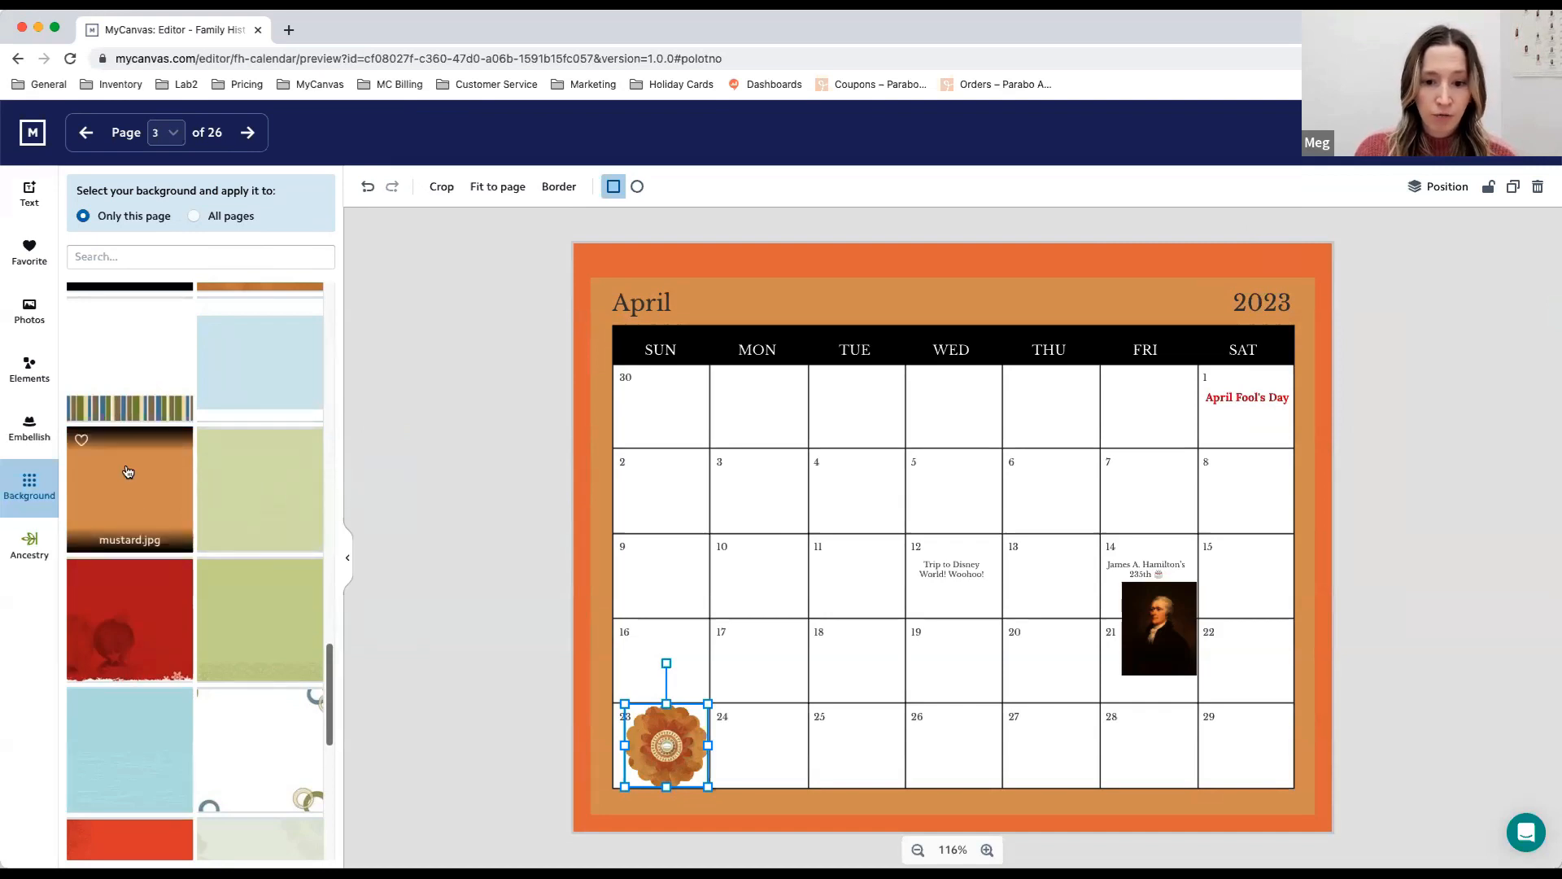
click(81, 443)
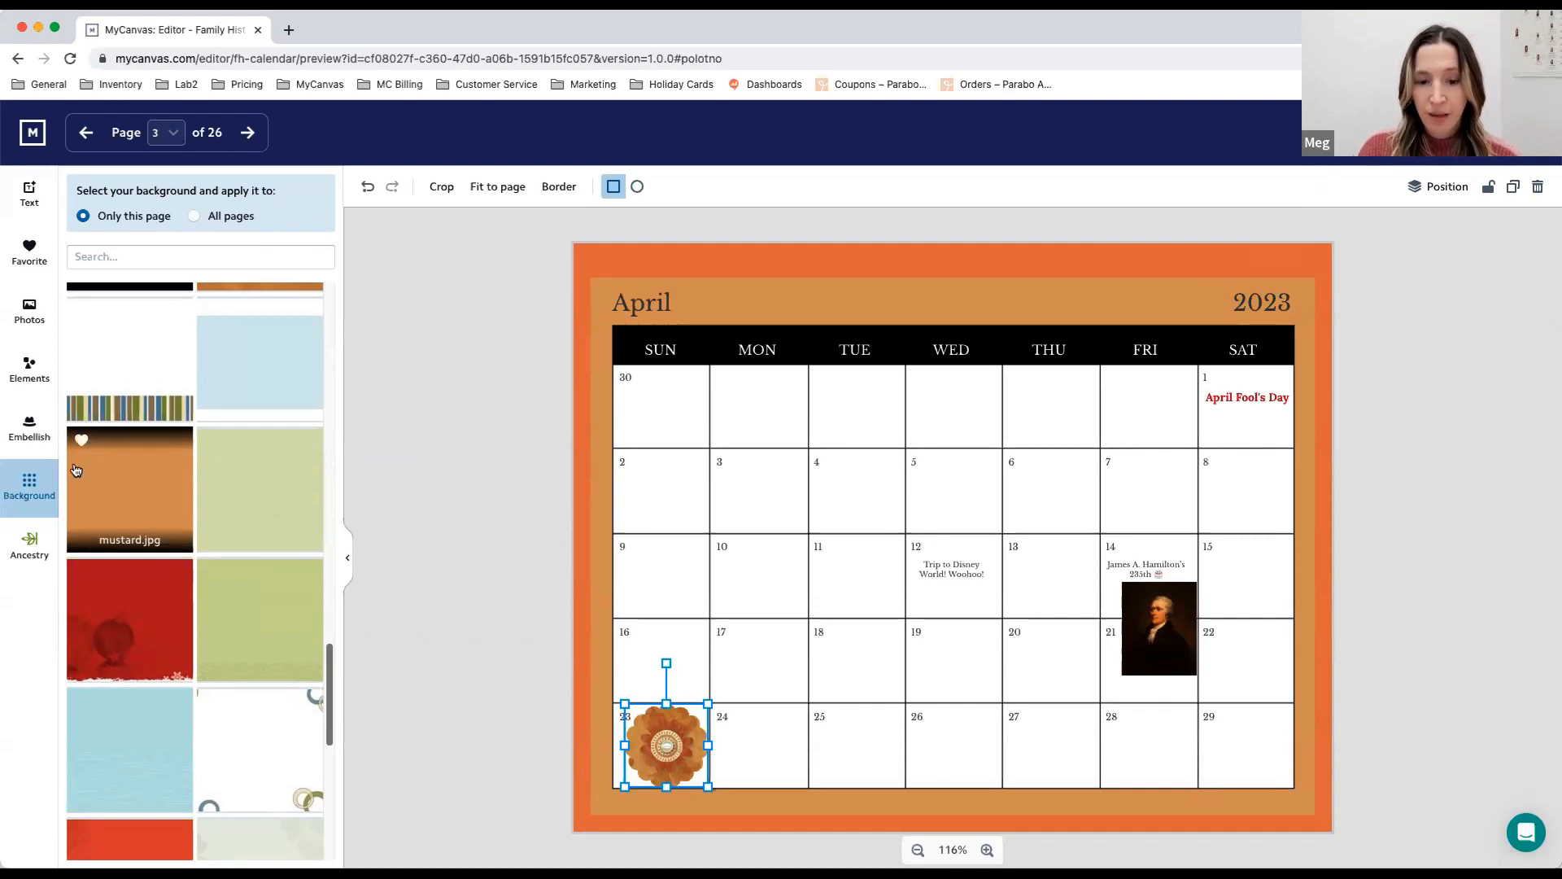
- Look through the favorite photos, embellishments, and backgrounds
click(31, 244)
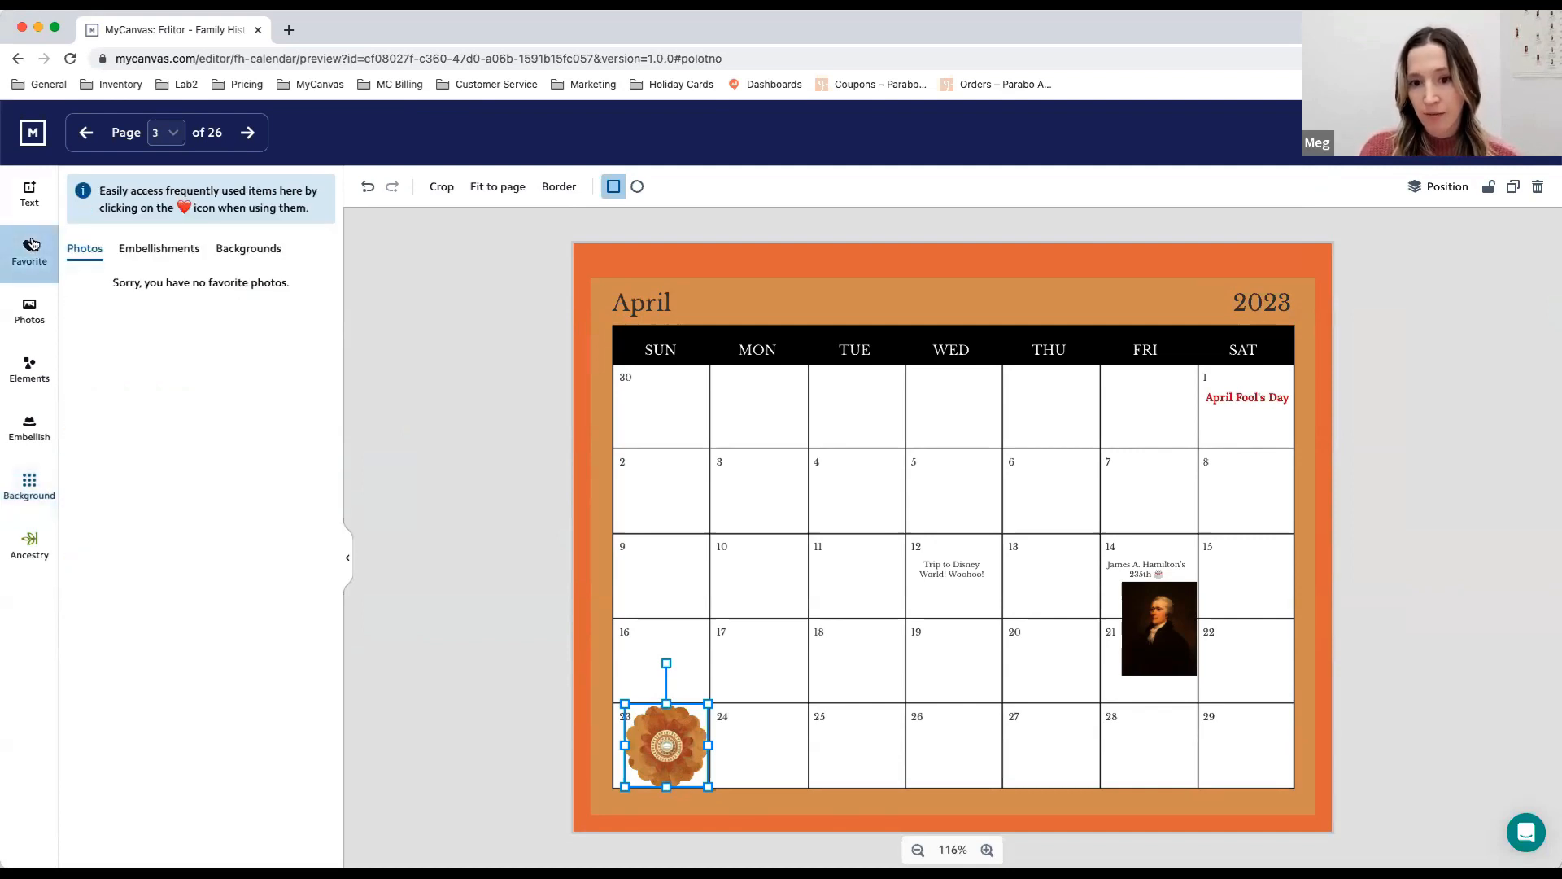
click(159, 248)
click(264, 250)
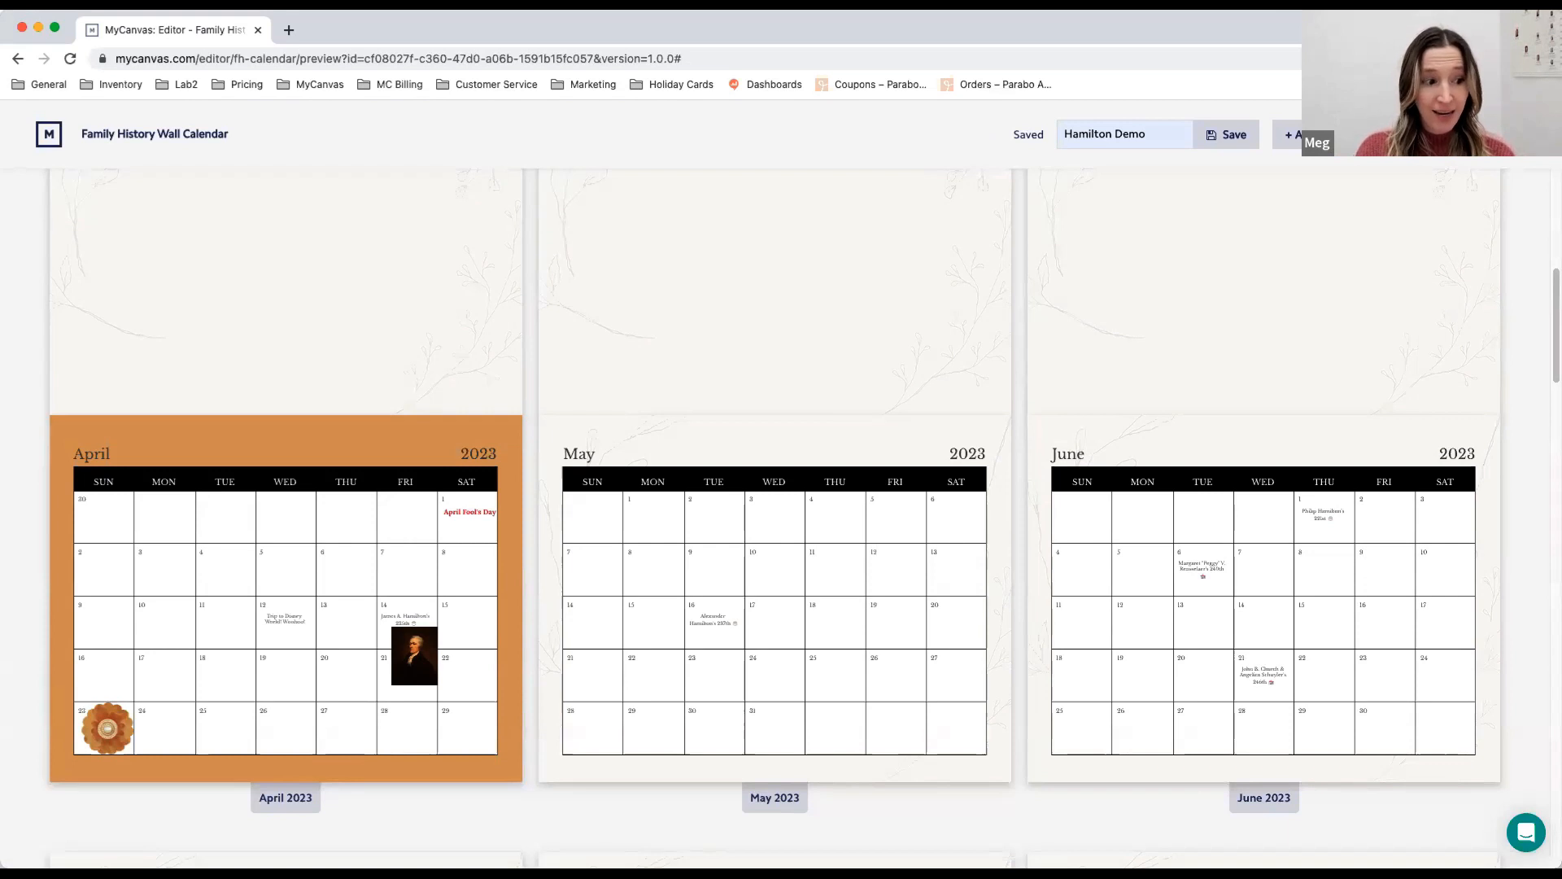
- Open the photo page above April and fill its placeholder with the stone tomb monument photo from the Ancestry images
click(391, 260)
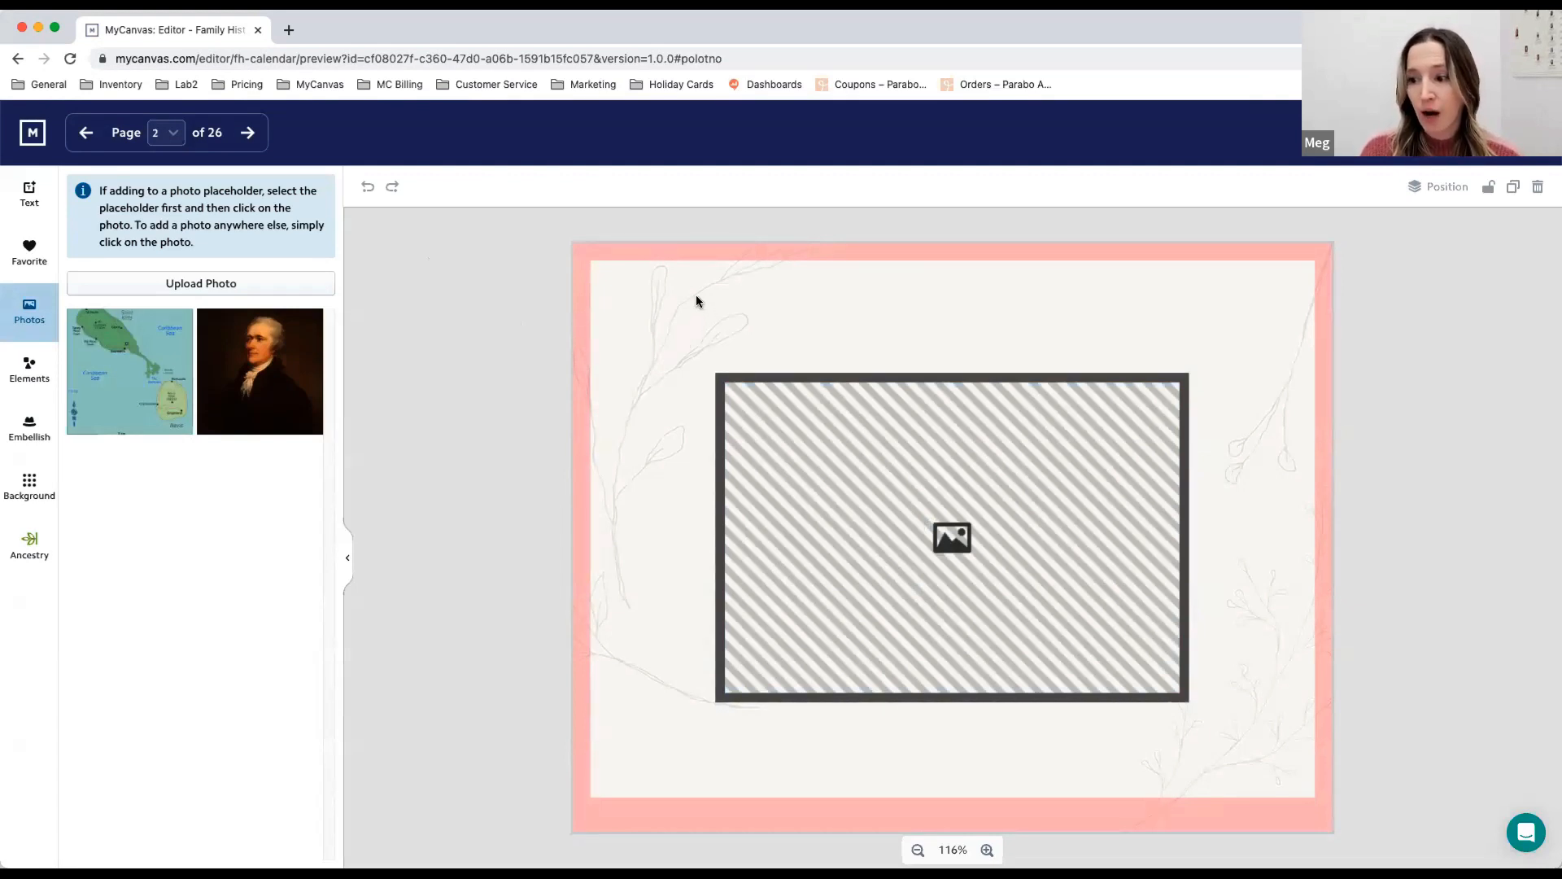
click(836, 396)
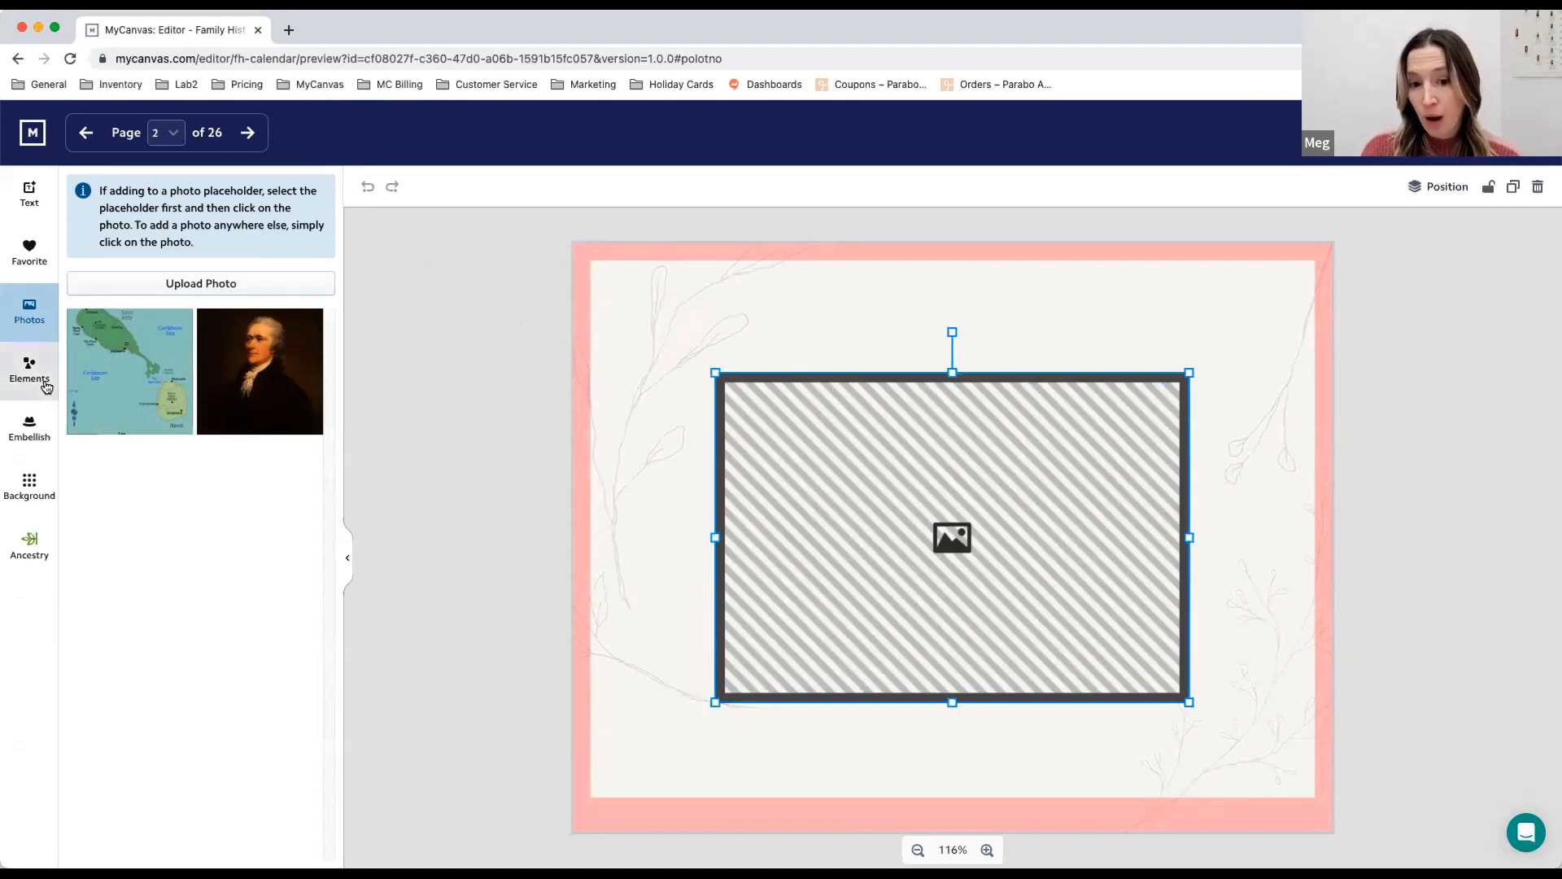
click(33, 542)
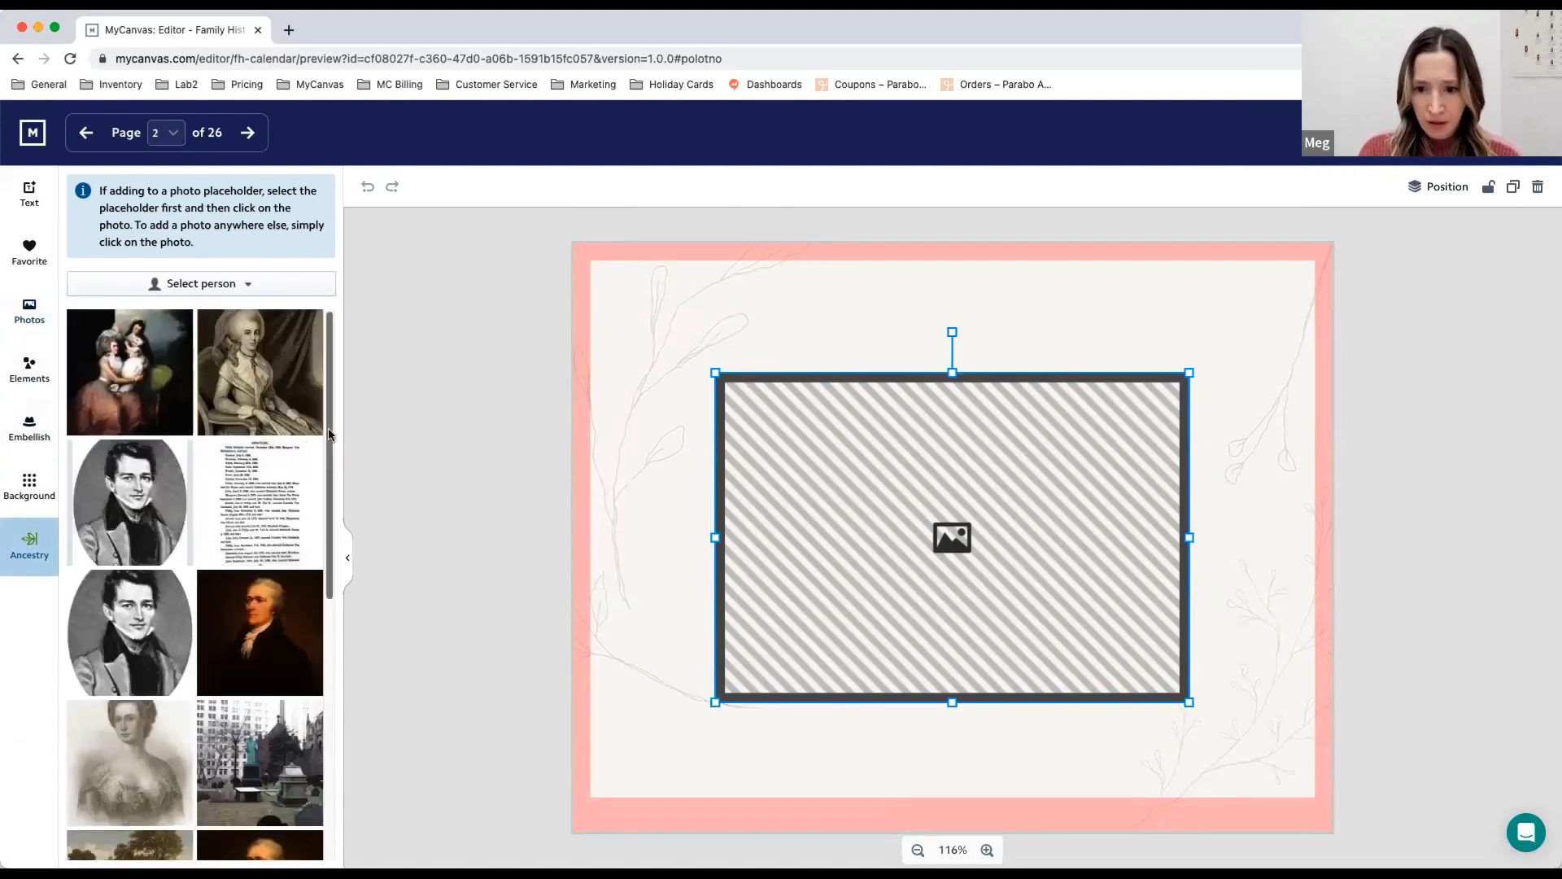
scroll(332, 490, down, 5)
scroll(331, 489, down, 8)
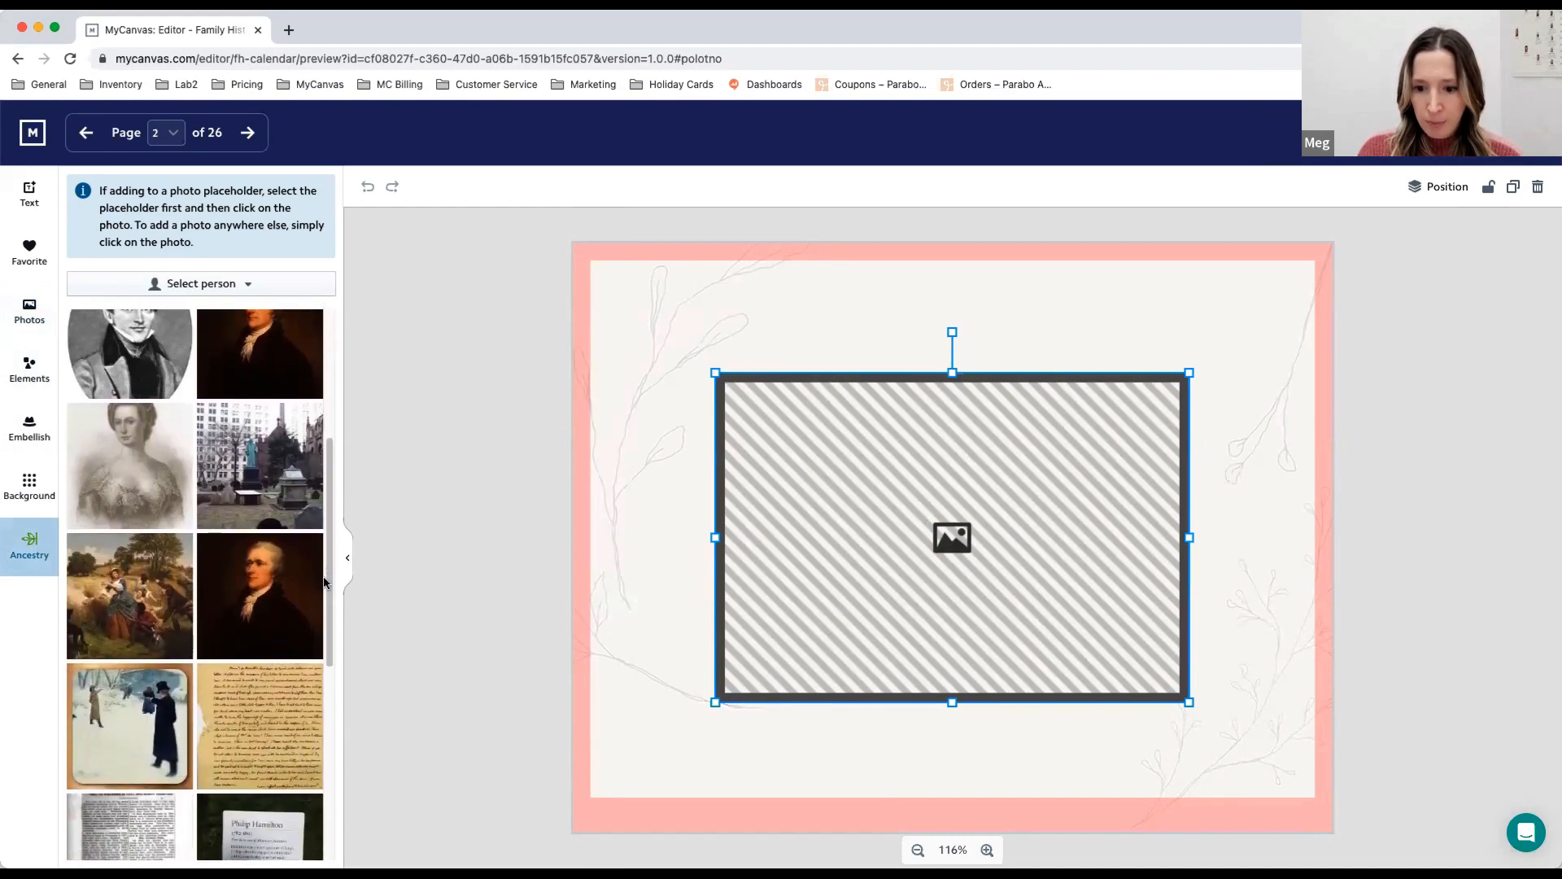
scroll(342, 671, down, 4)
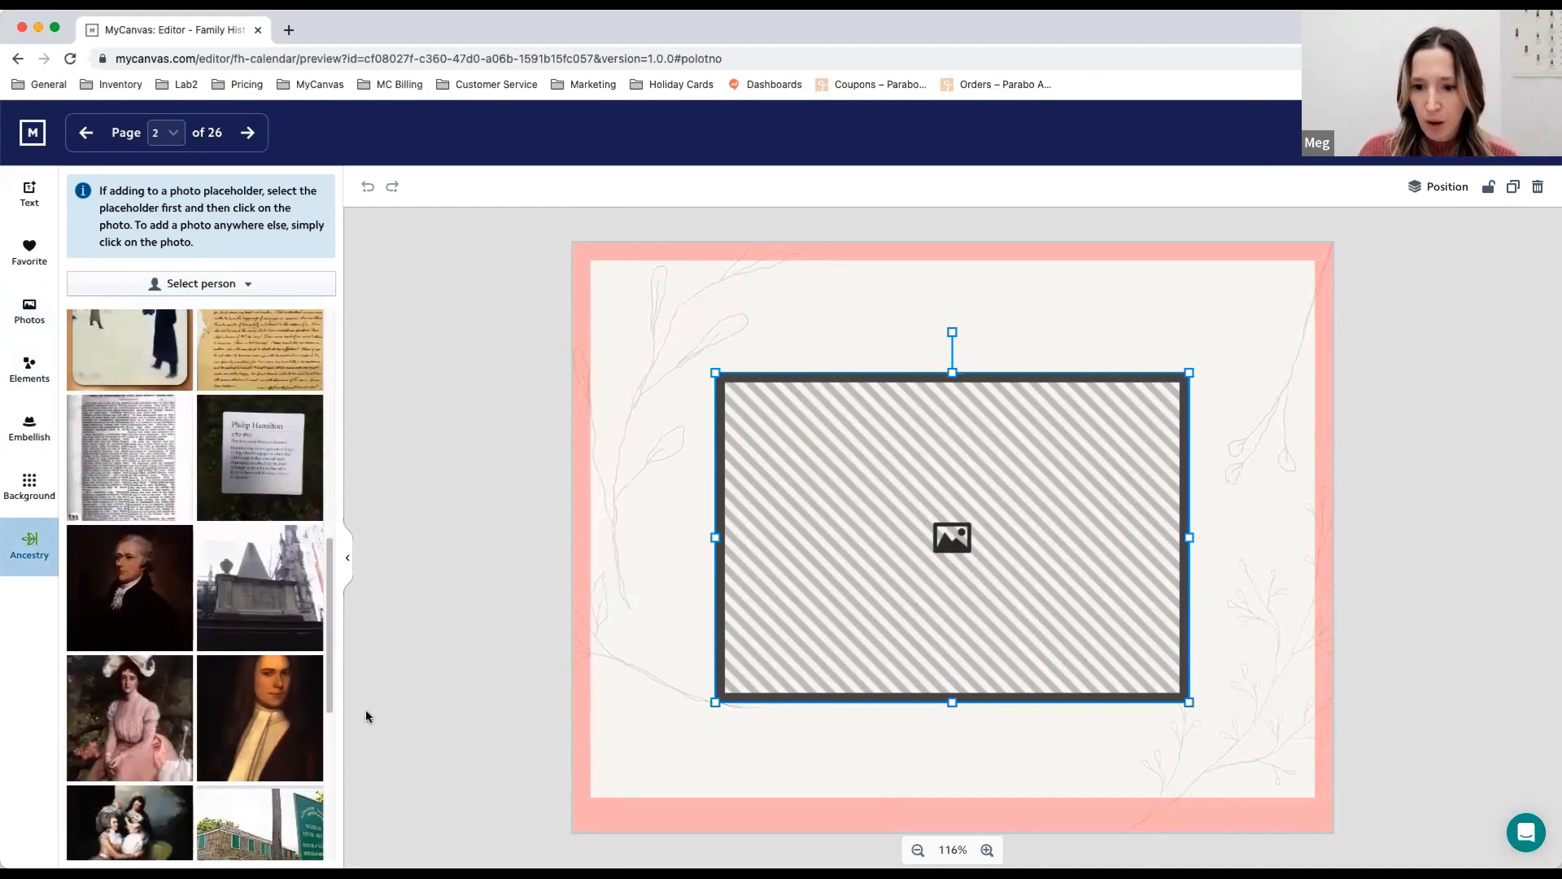
click(255, 590)
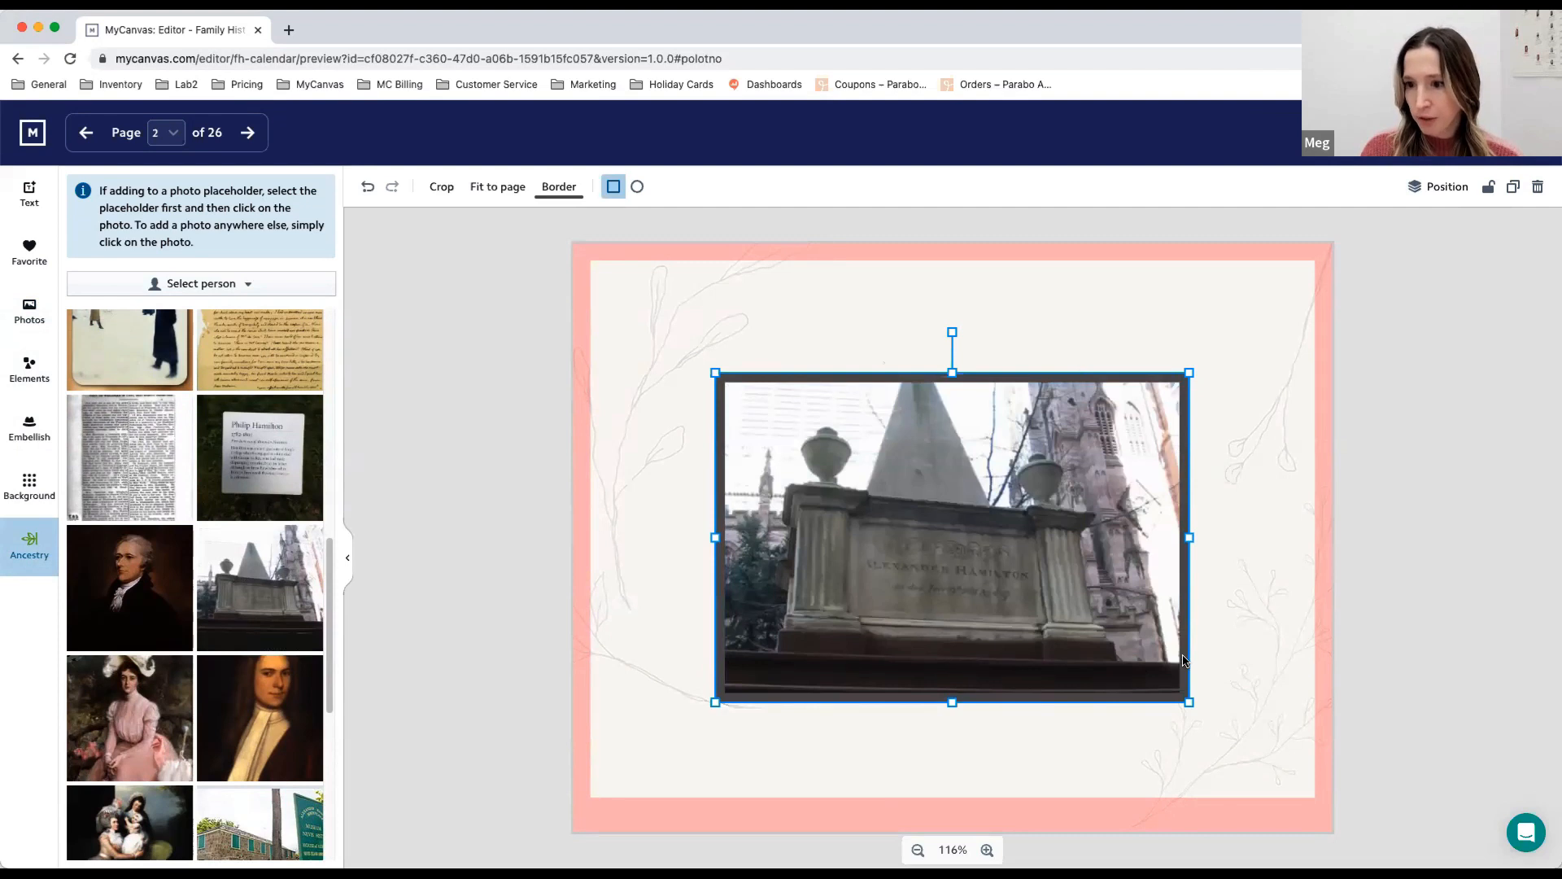
- Set the monument photo's border thickness to 0 and fit the photo to the full page
click(561, 191)
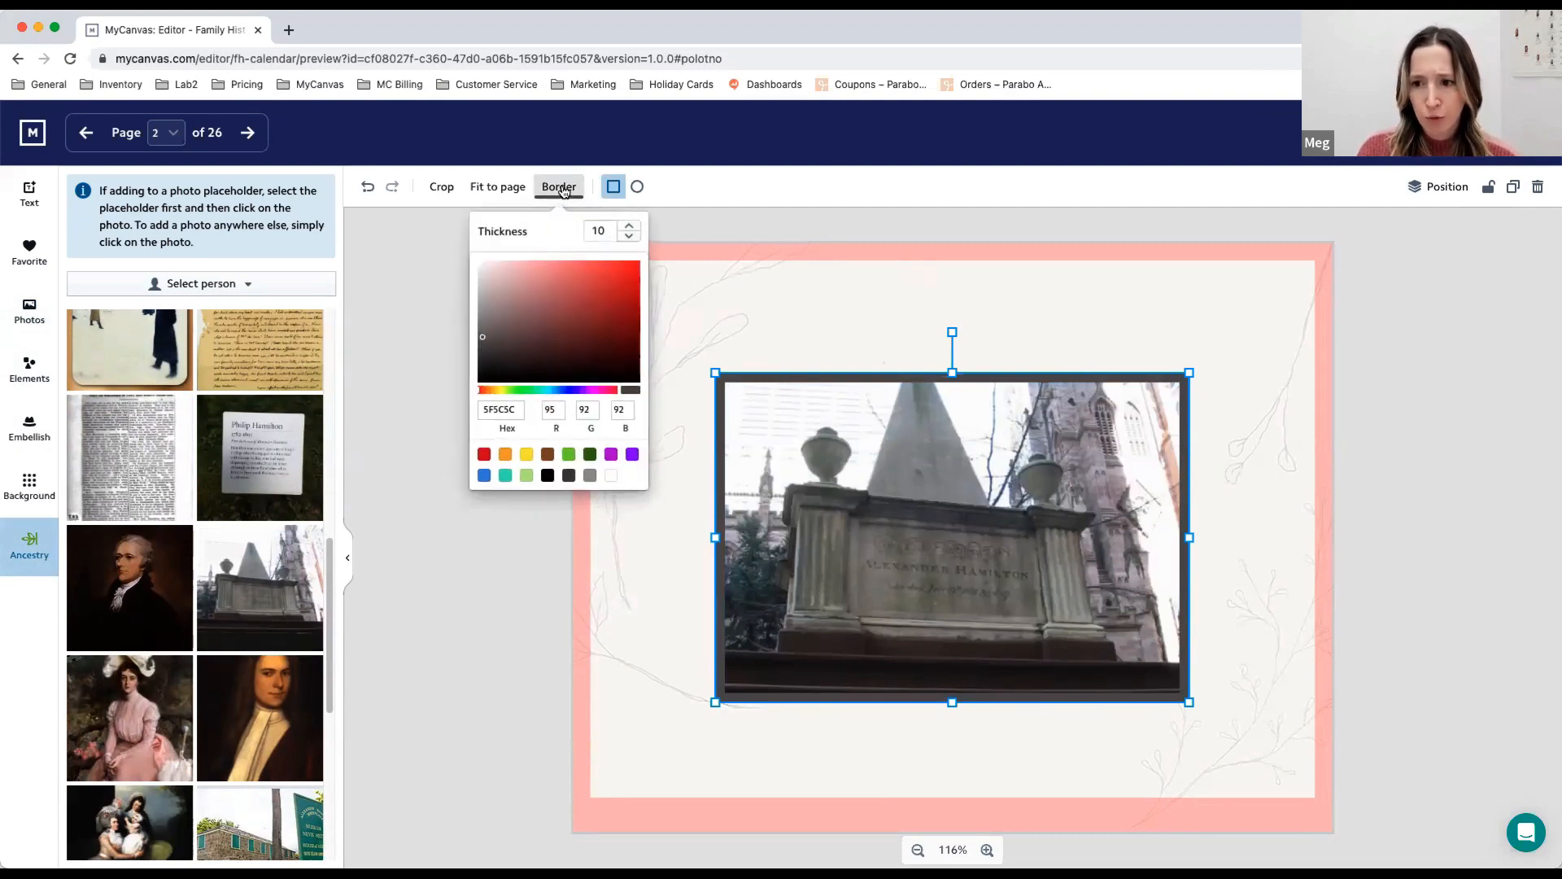
click(629, 237)
click(629, 237)
click(629, 237)
click(629, 236)
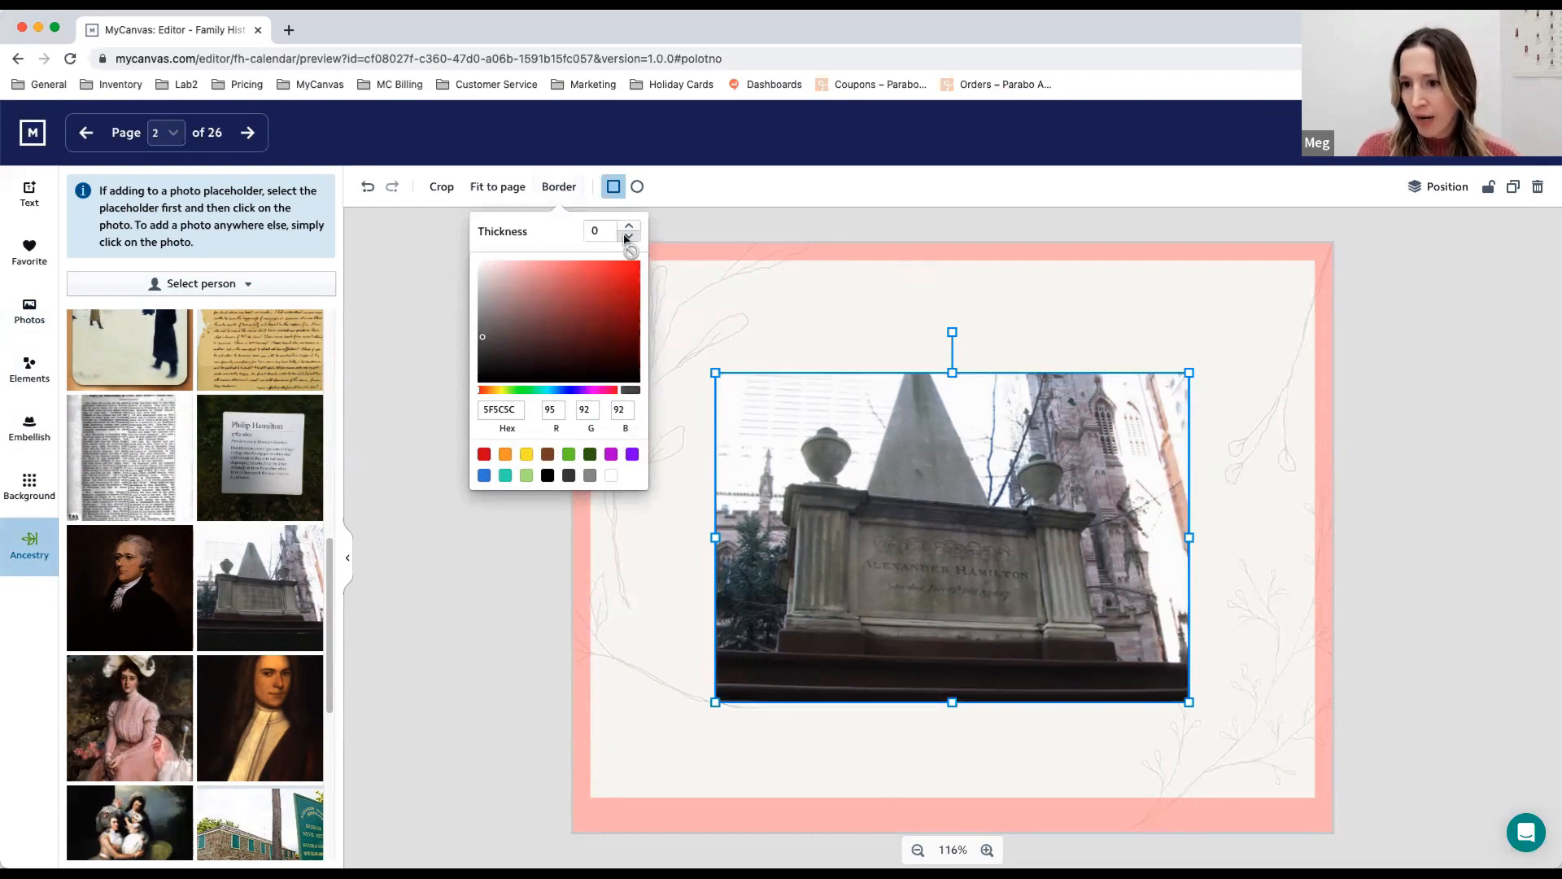
click(569, 199)
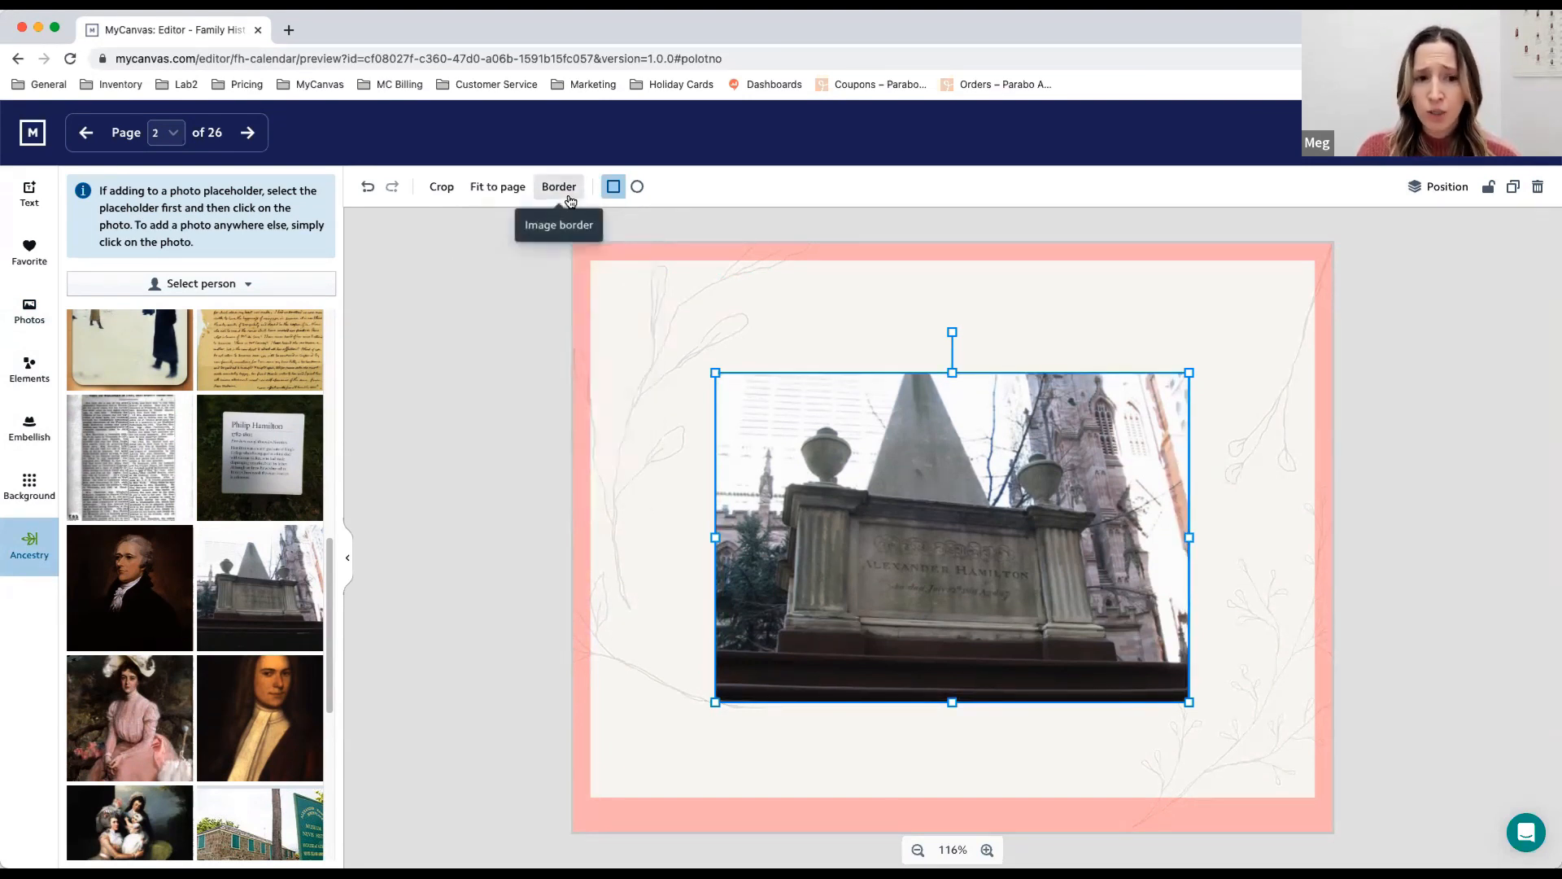
click(496, 189)
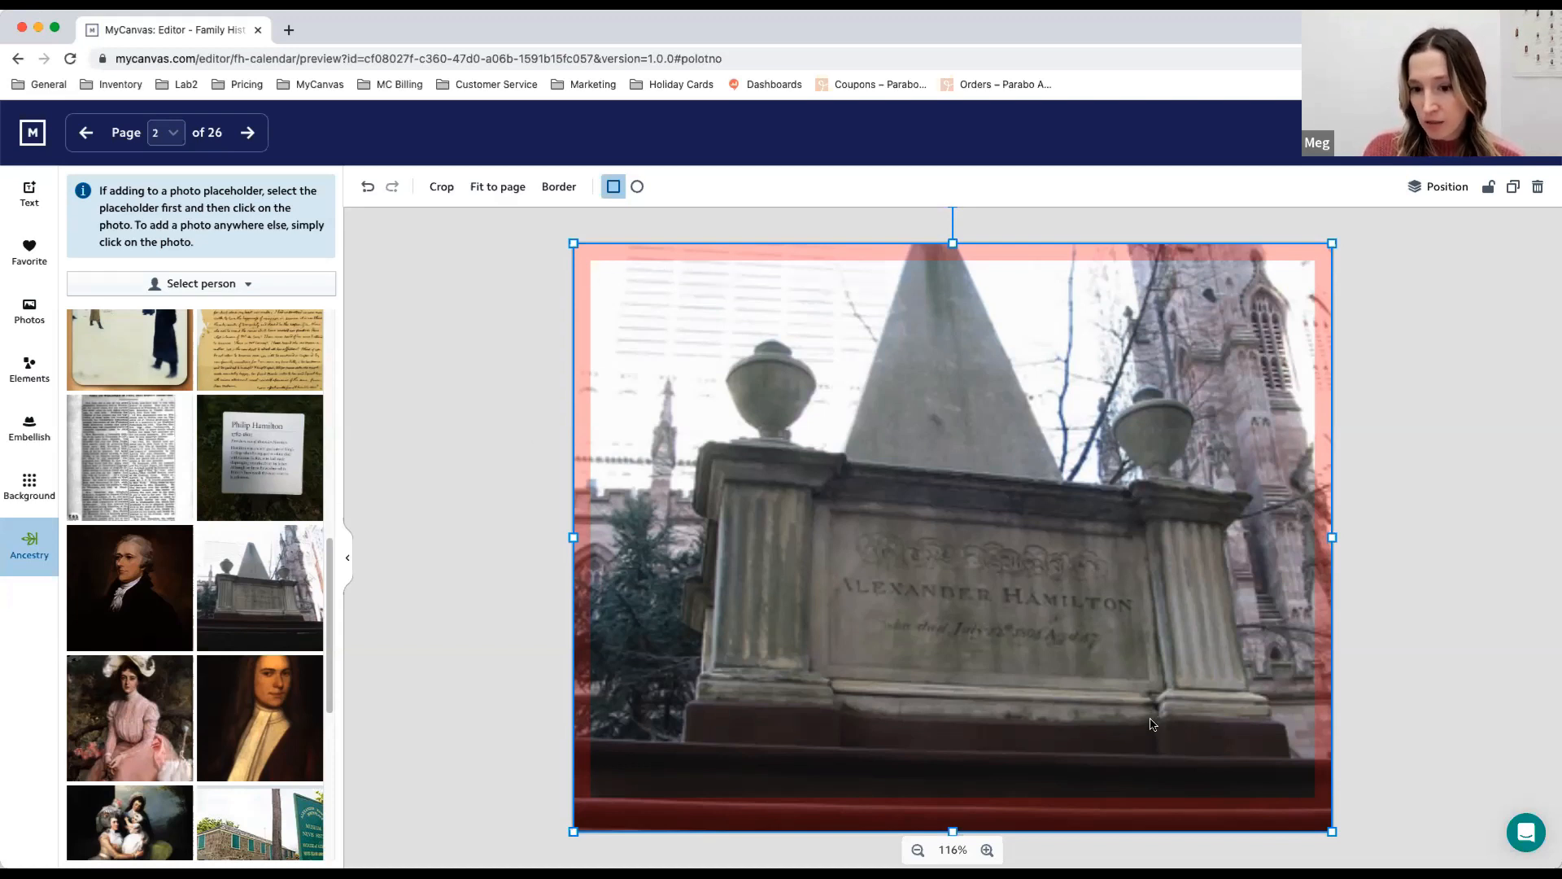
- Add the Museum of Nevis History photo from the Ancestry images and move it to the page's upper-left corner
scroll(264, 649, down, 1)
scroll(266, 649, down, 5)
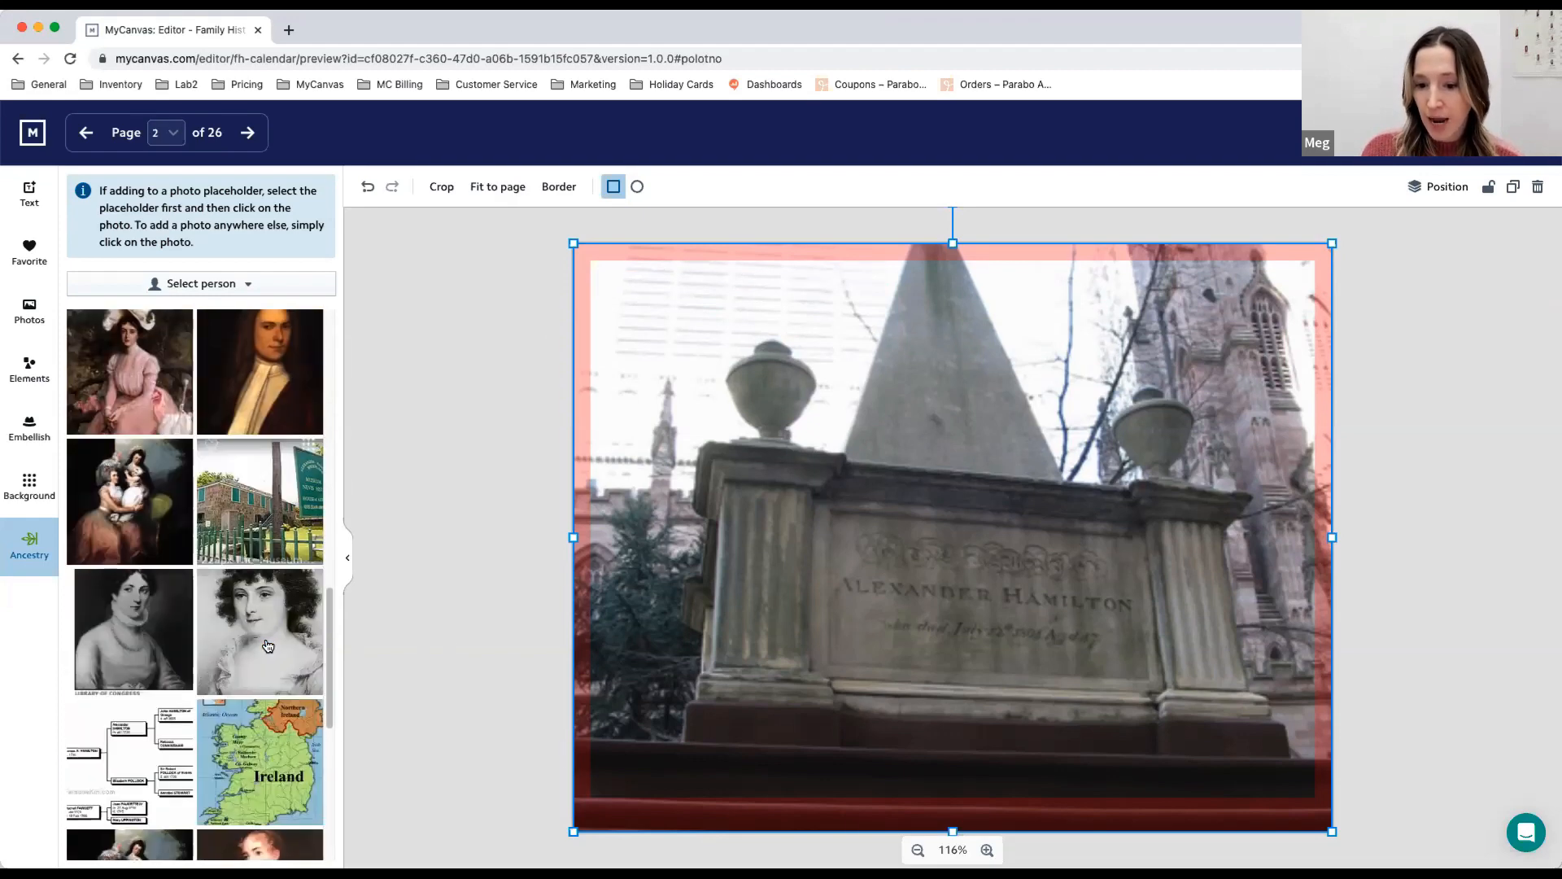
click(266, 504)
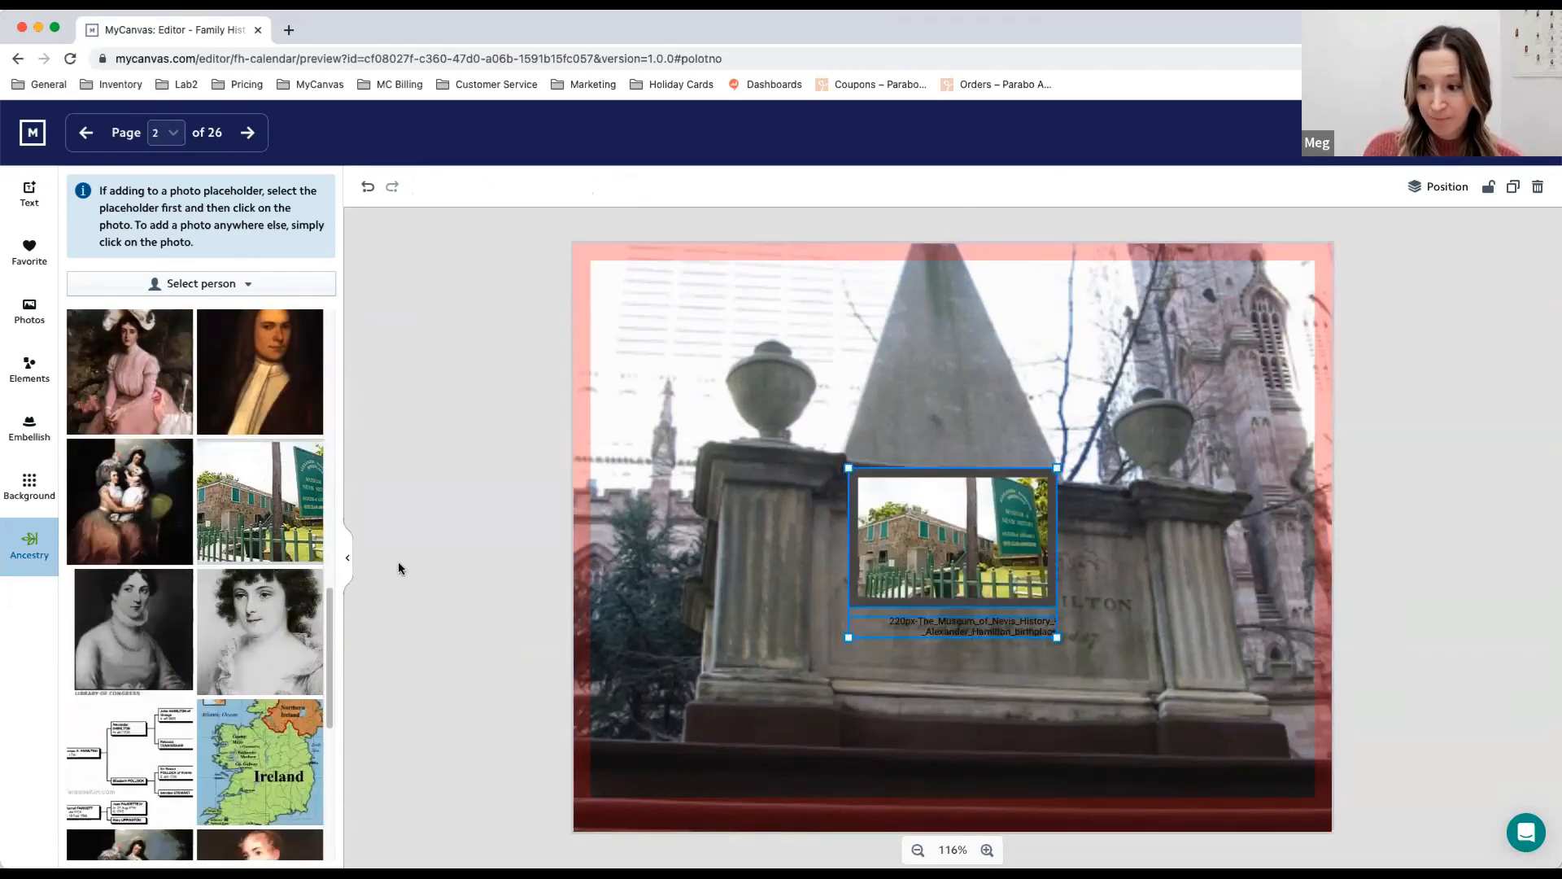
drag(997, 546, 762, 355)
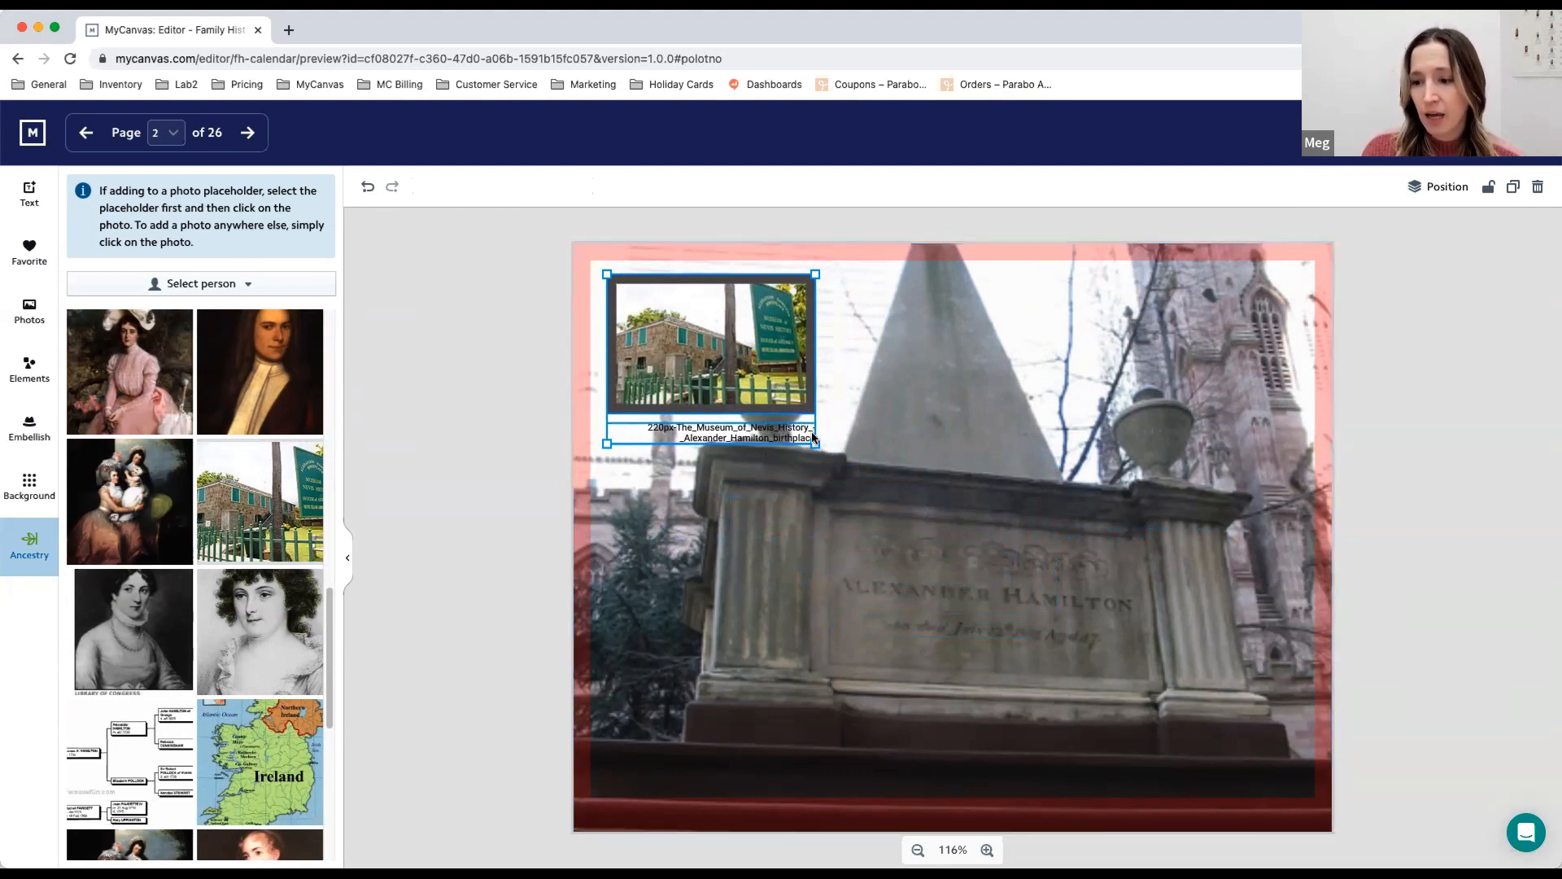
- Delete the file-name caption below the museum photo
click(669, 463)
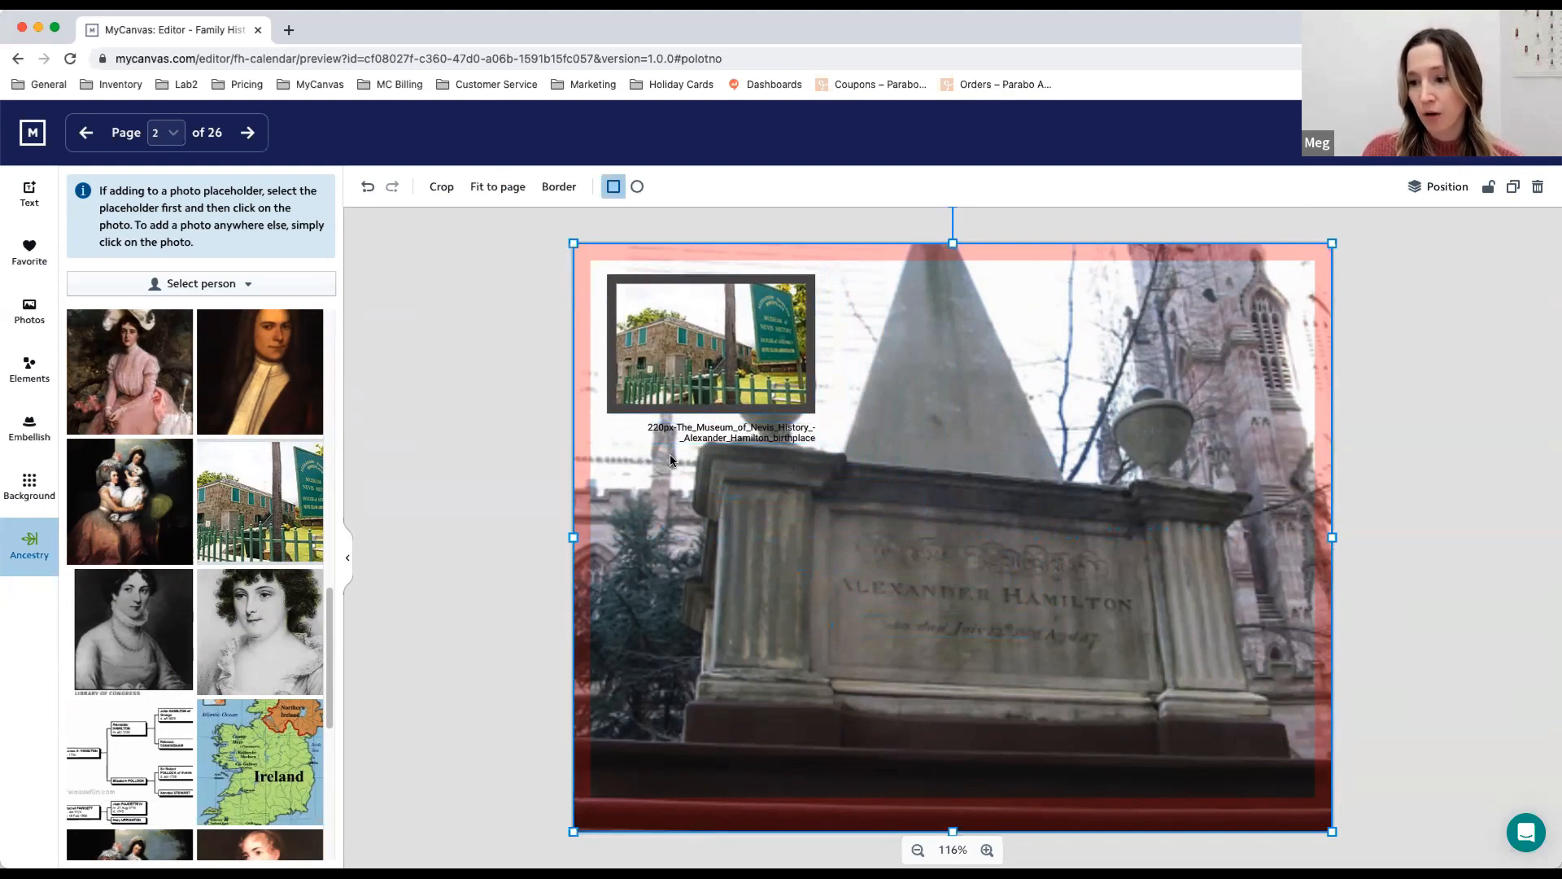
click(701, 439)
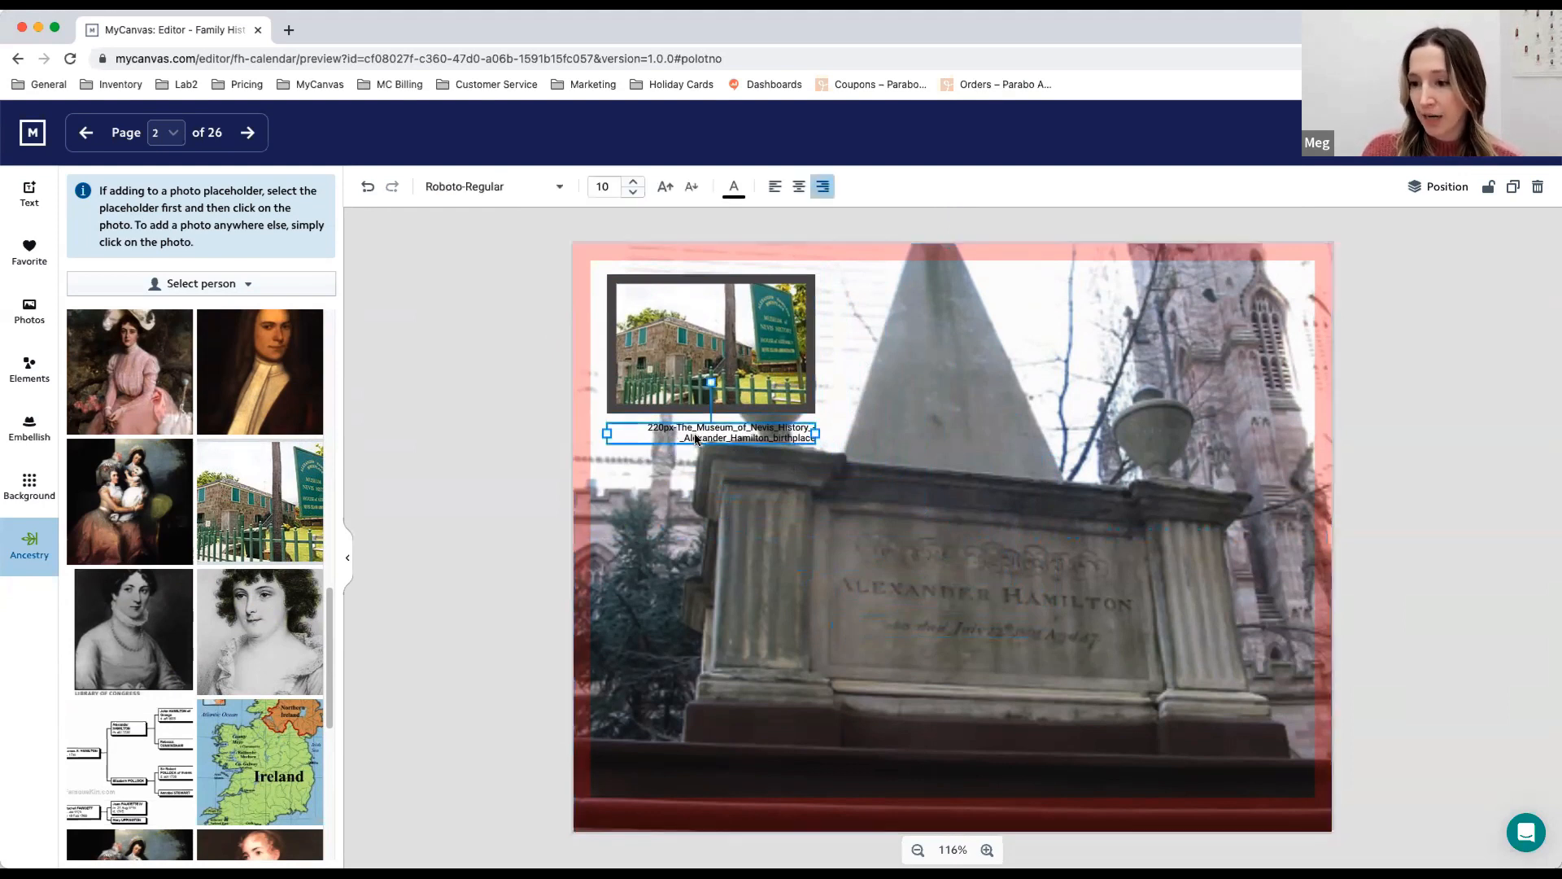
click(1539, 188)
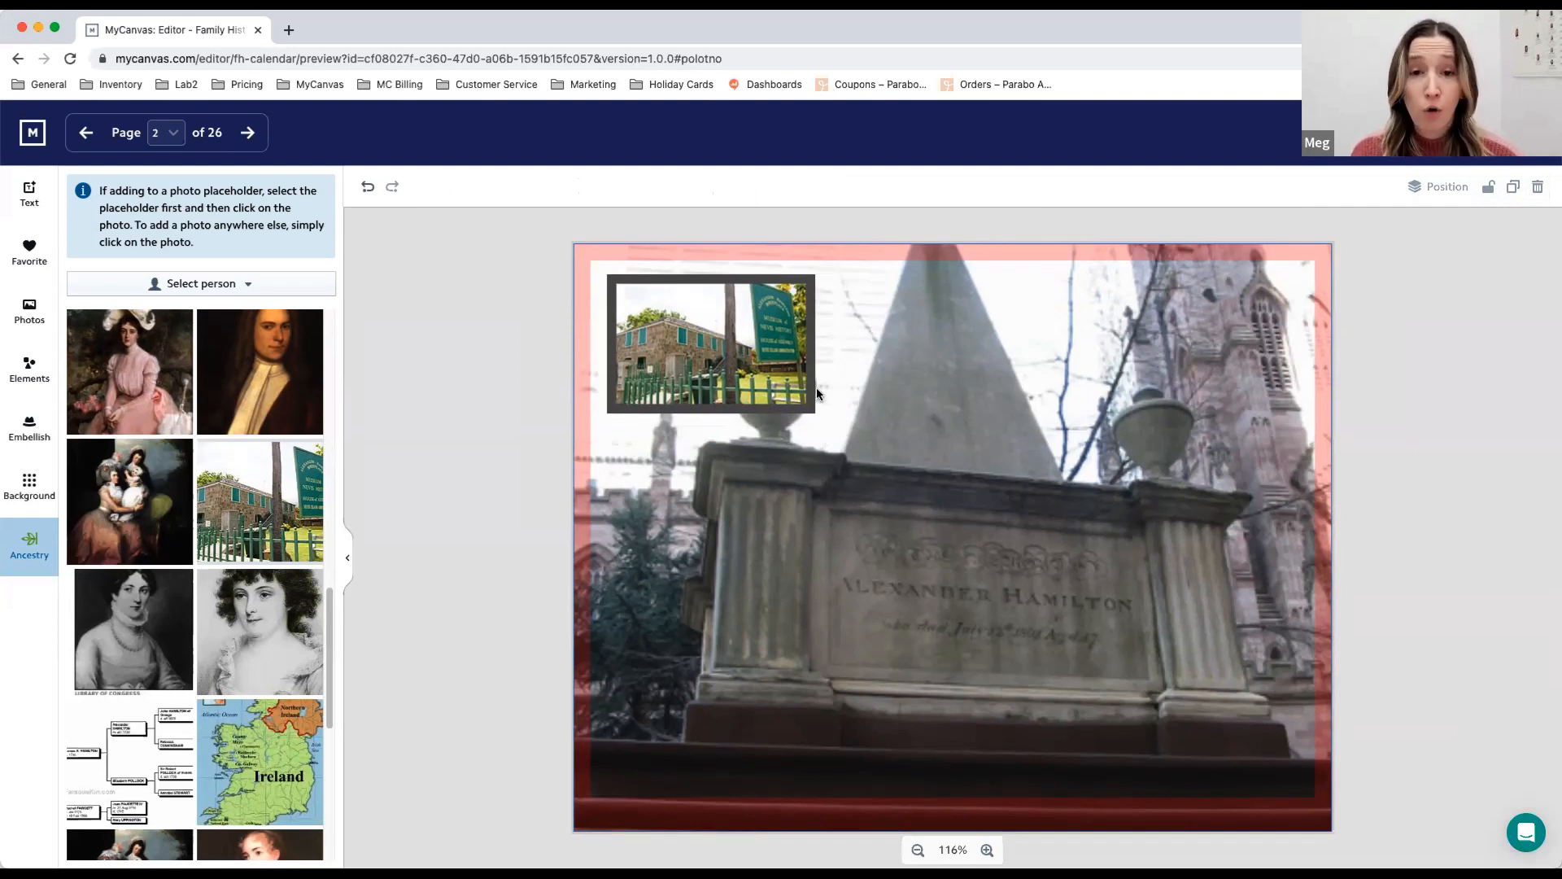
- Add a Month Day text element to the tomb photo page and replace its text with "TYPE A TITLE"
click(33, 195)
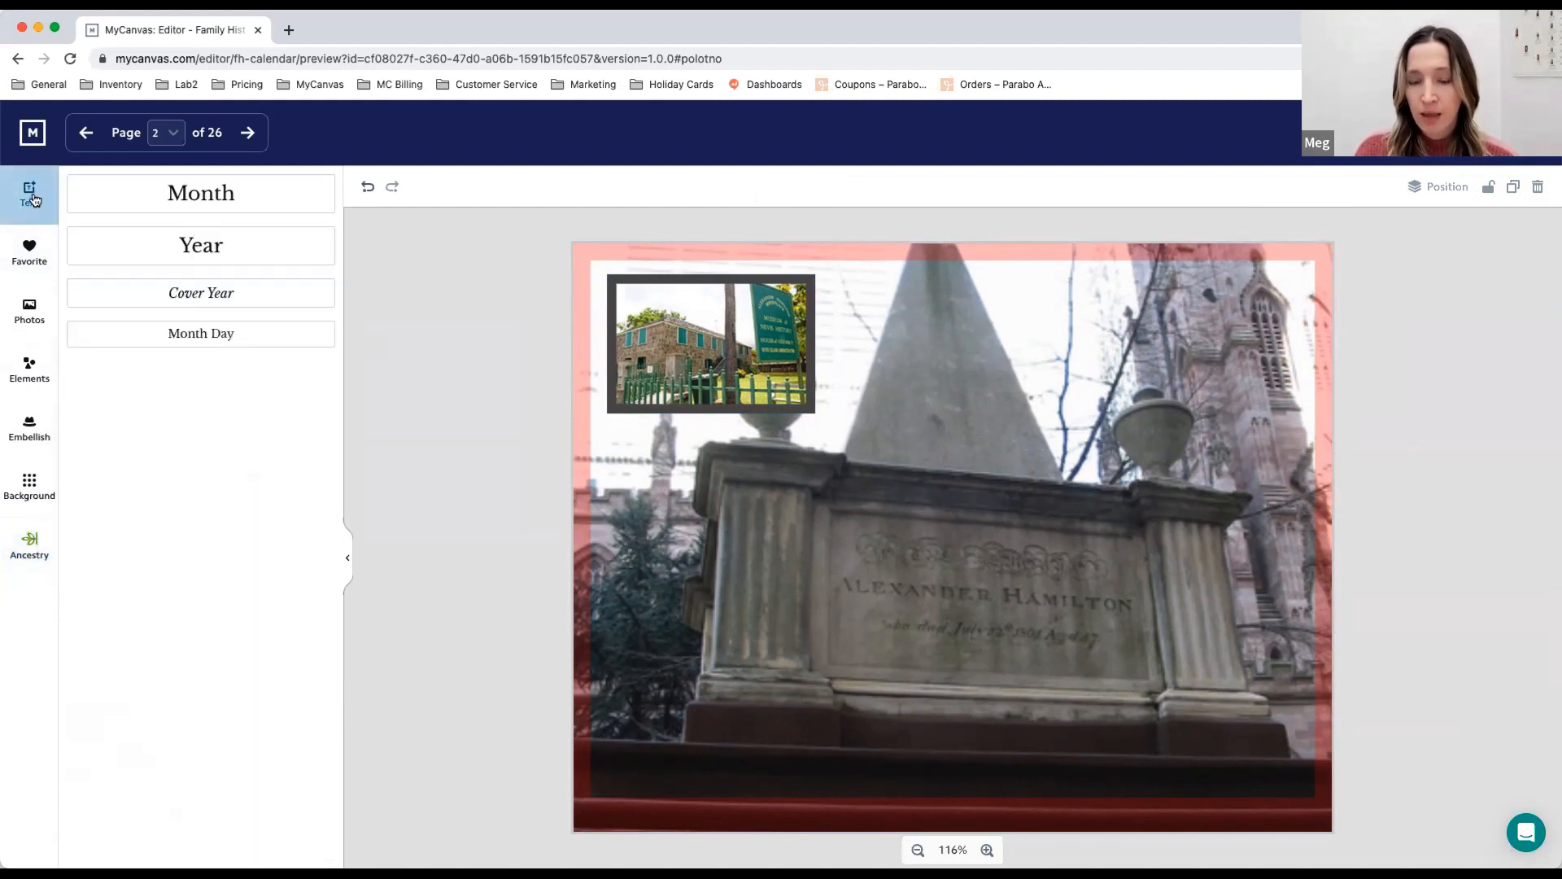
click(232, 345)
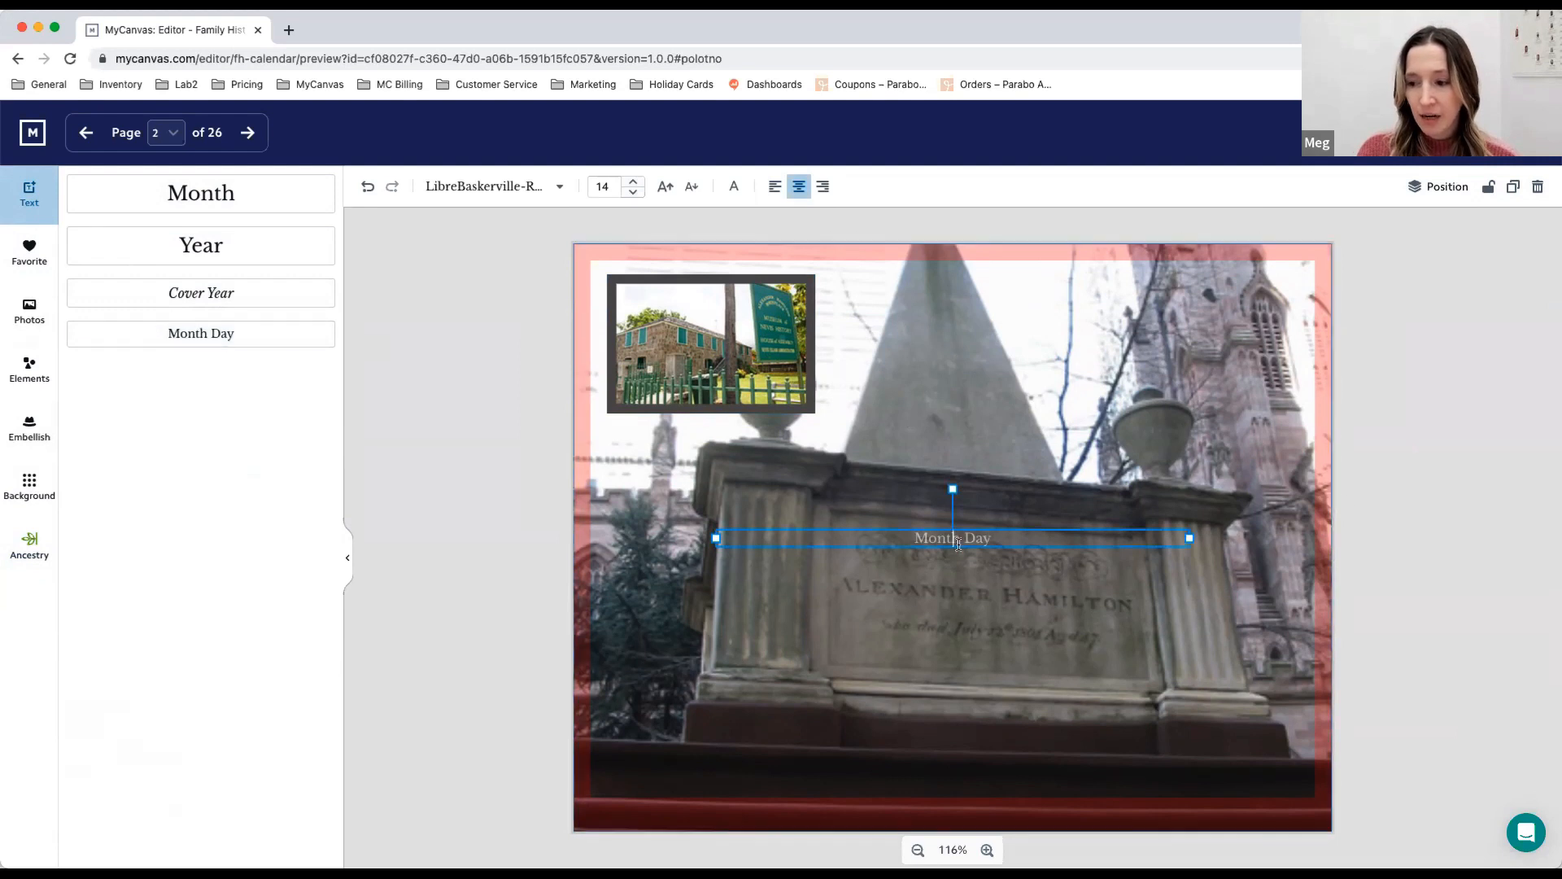
text(TYPE A TITLE)
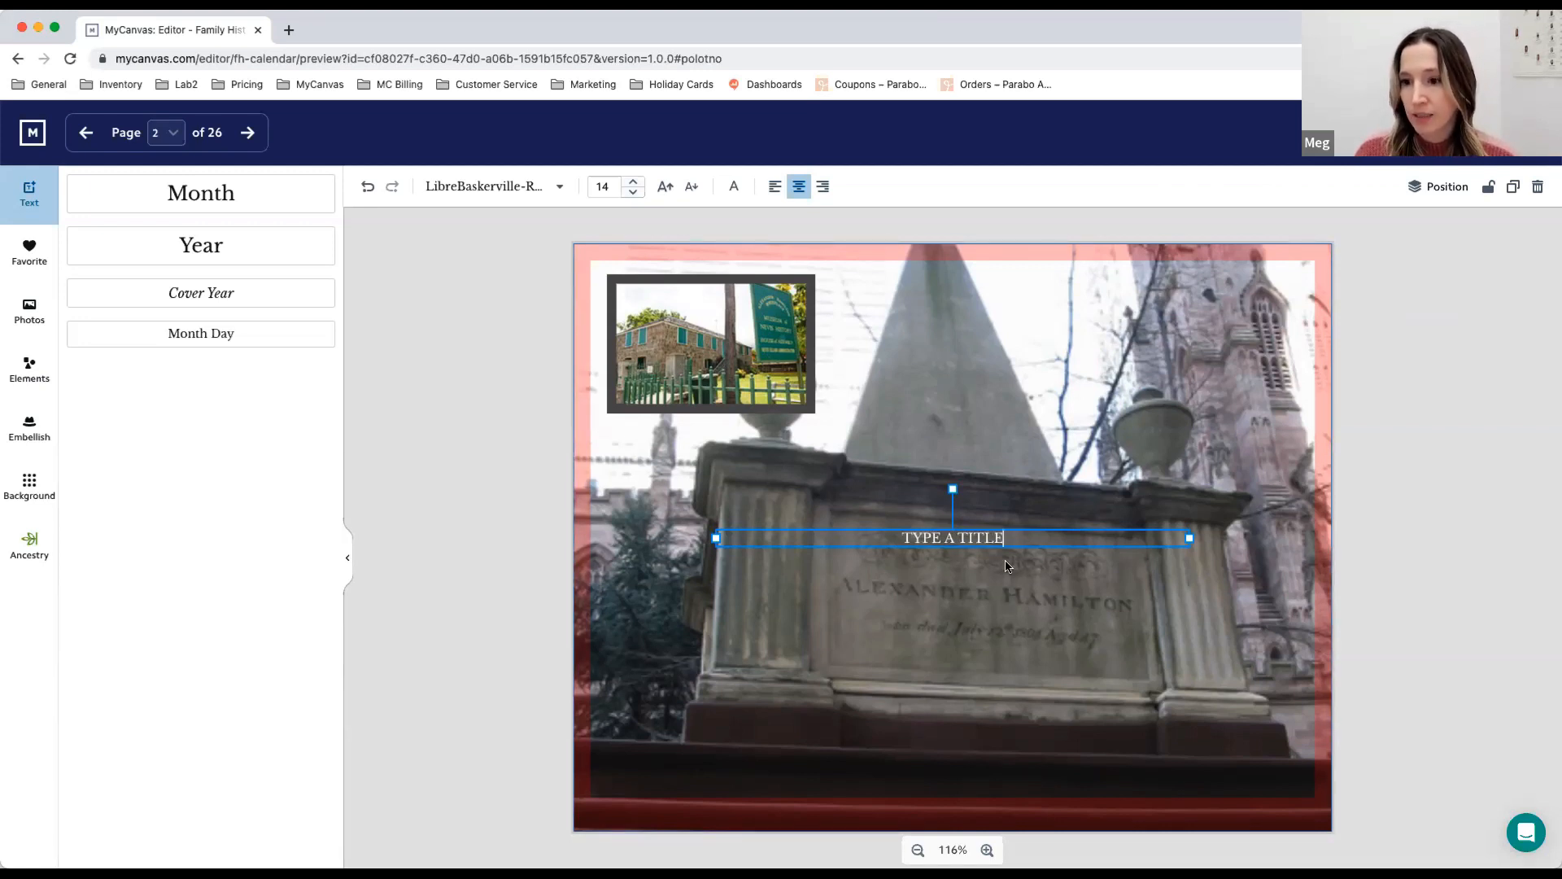
- Set the title's font size to 27
click(733, 188)
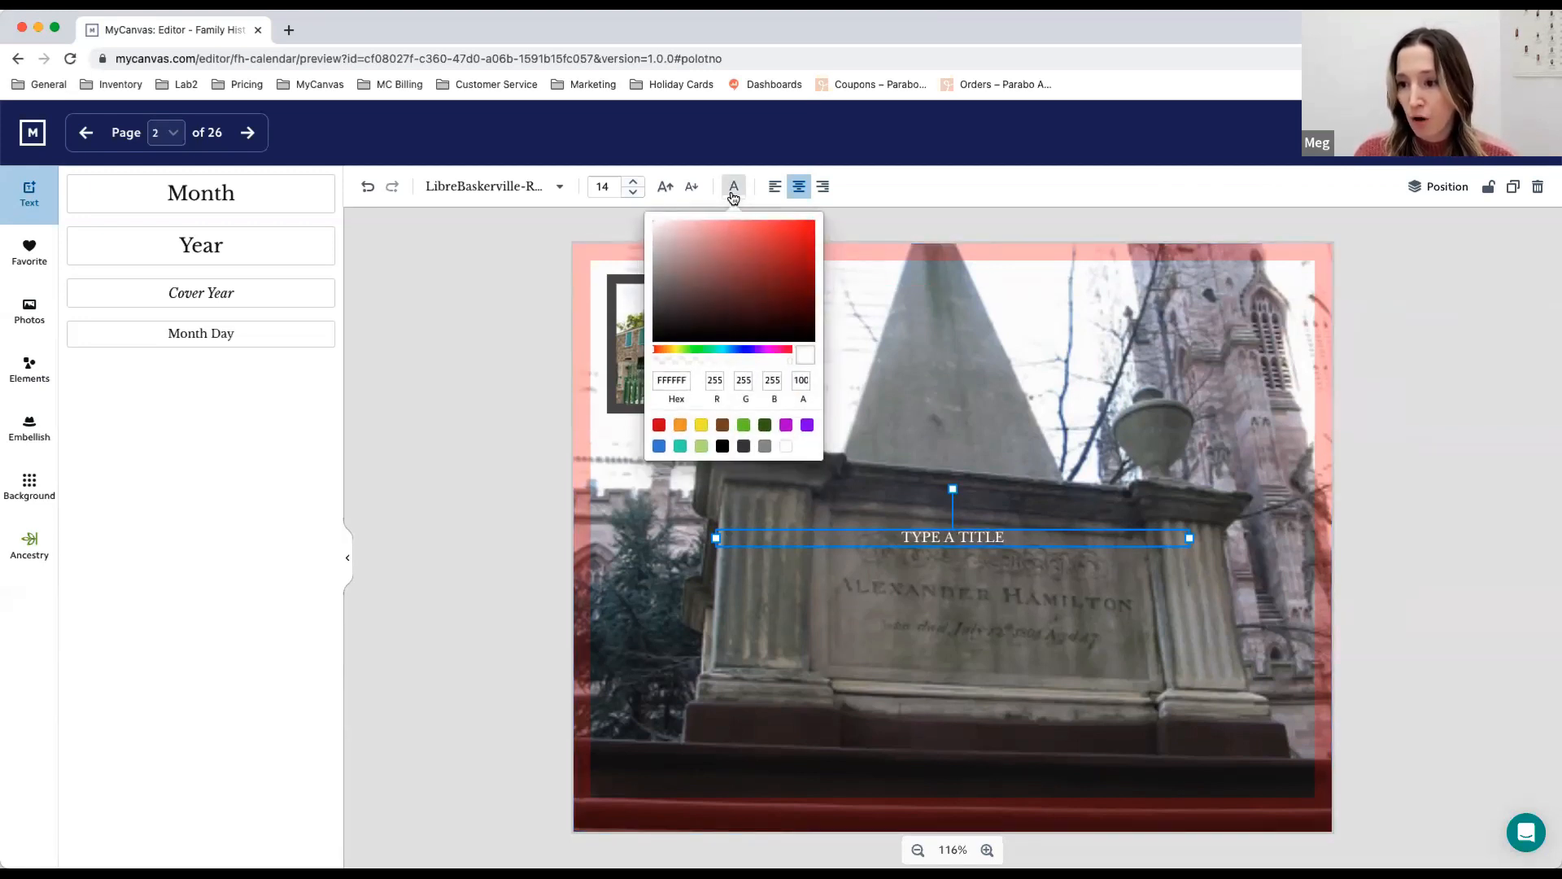
click(733, 188)
click(632, 182)
click(632, 182)
click(632, 182)
click(632, 182)
click(632, 183)
click(632, 183)
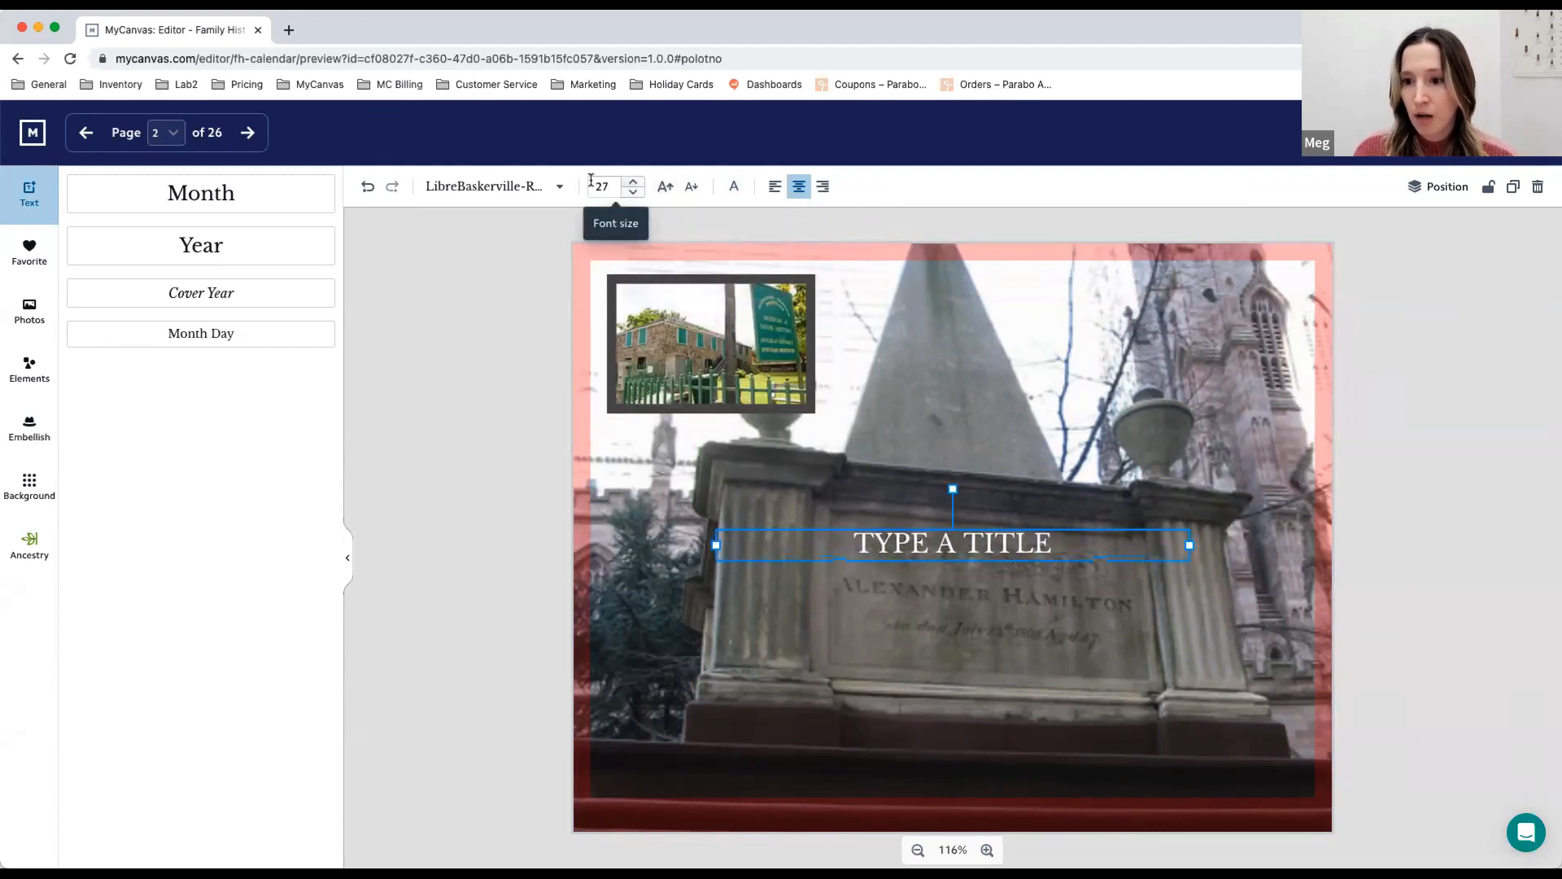
- Change the title's font to JosefinSans-Bold and move it onto the dark band near the photo's lower edge
click(558, 186)
click(513, 255)
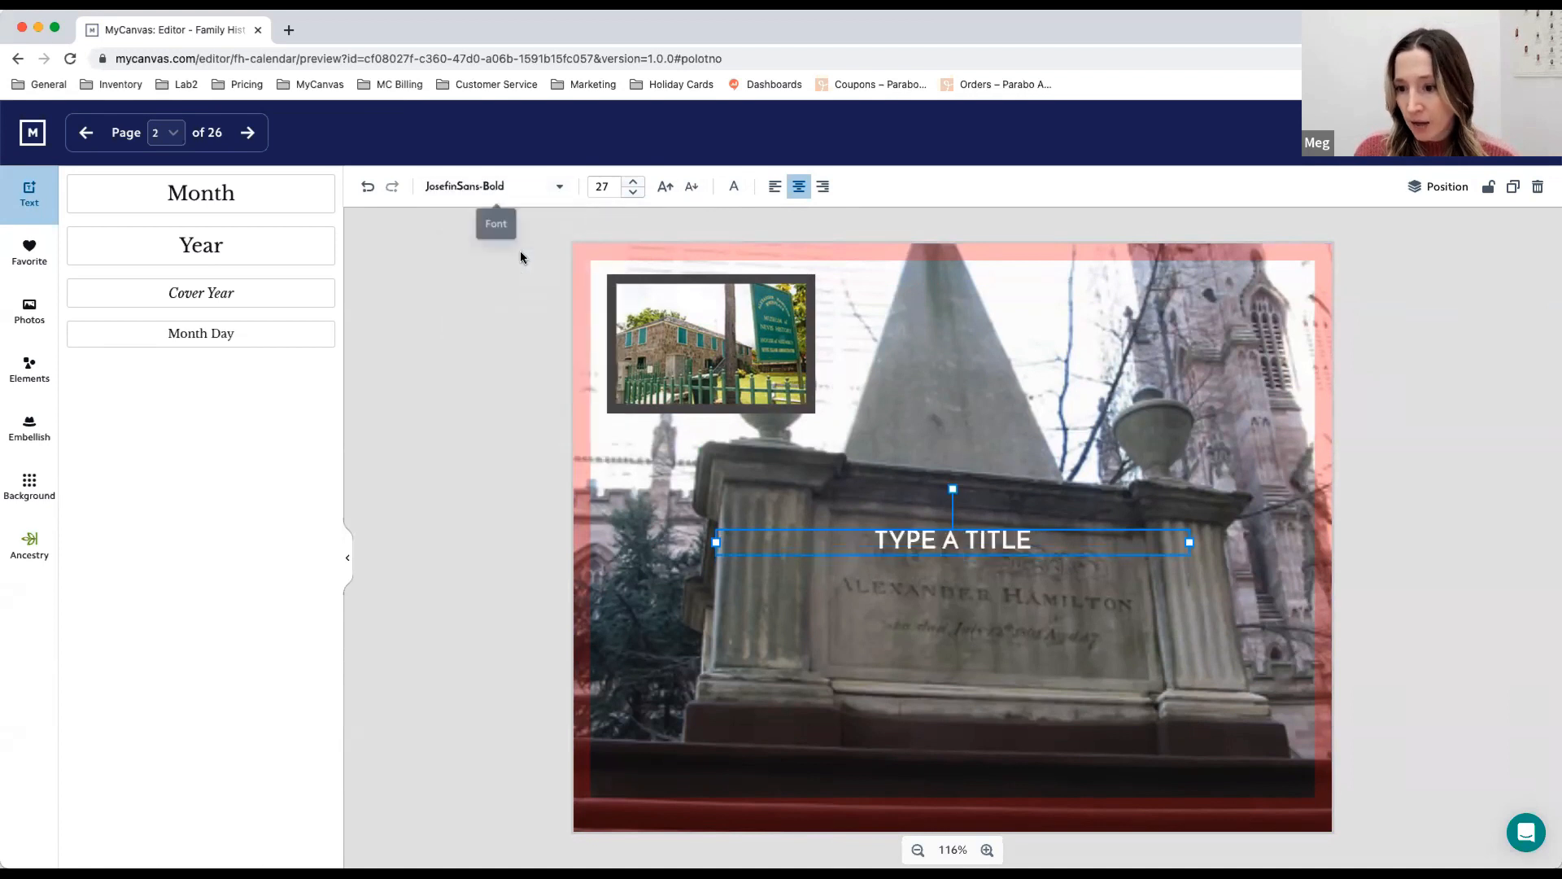
drag(990, 547, 999, 759)
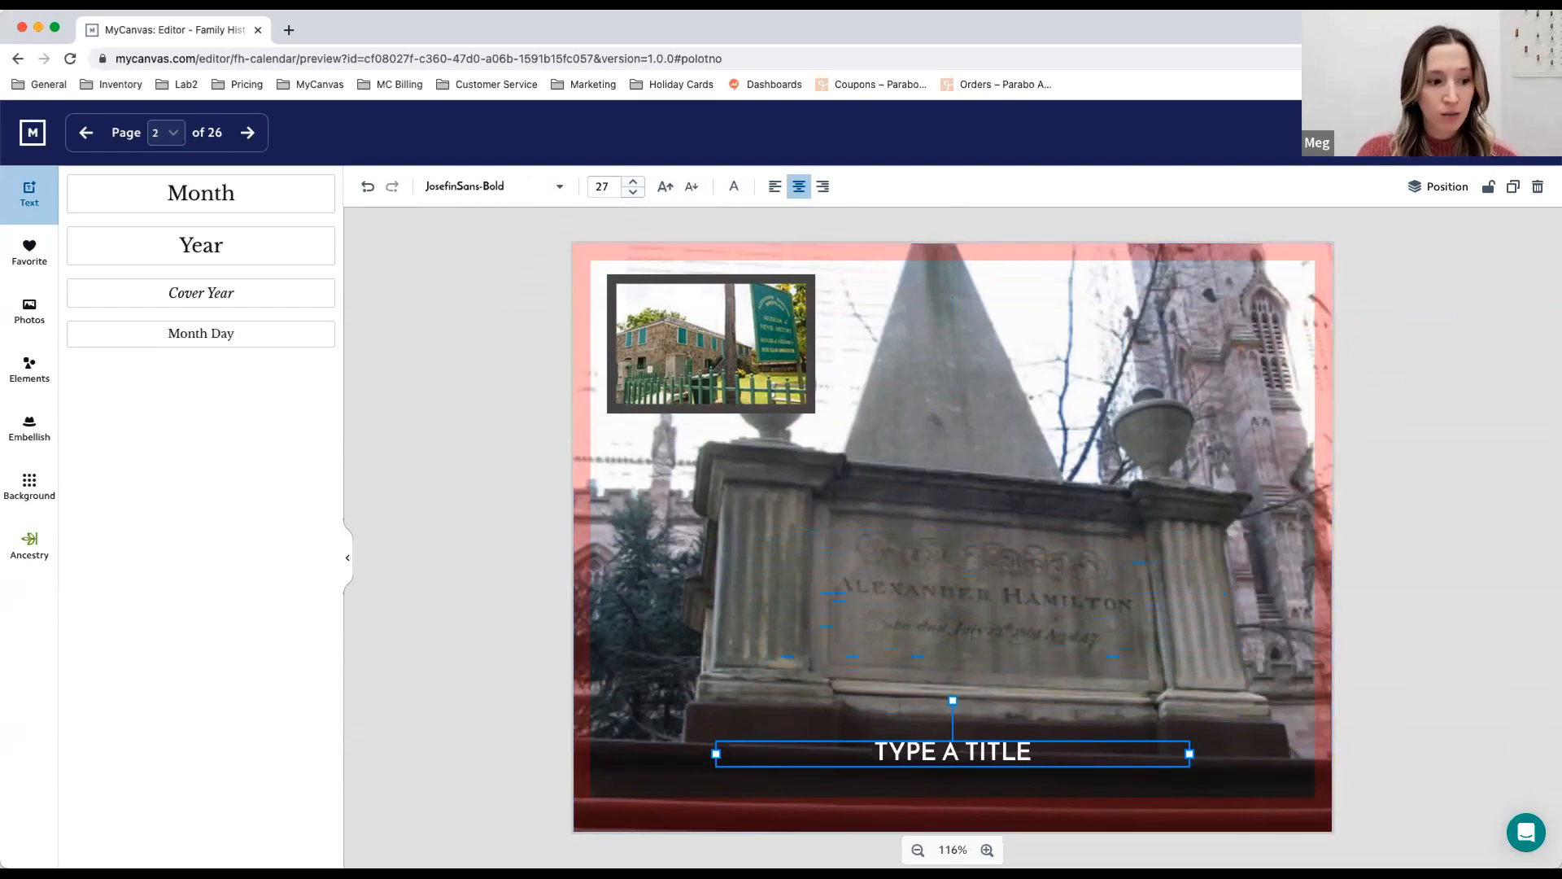
- Return to the calendar overview and save the Hamilton Demo project
click(1448, 132)
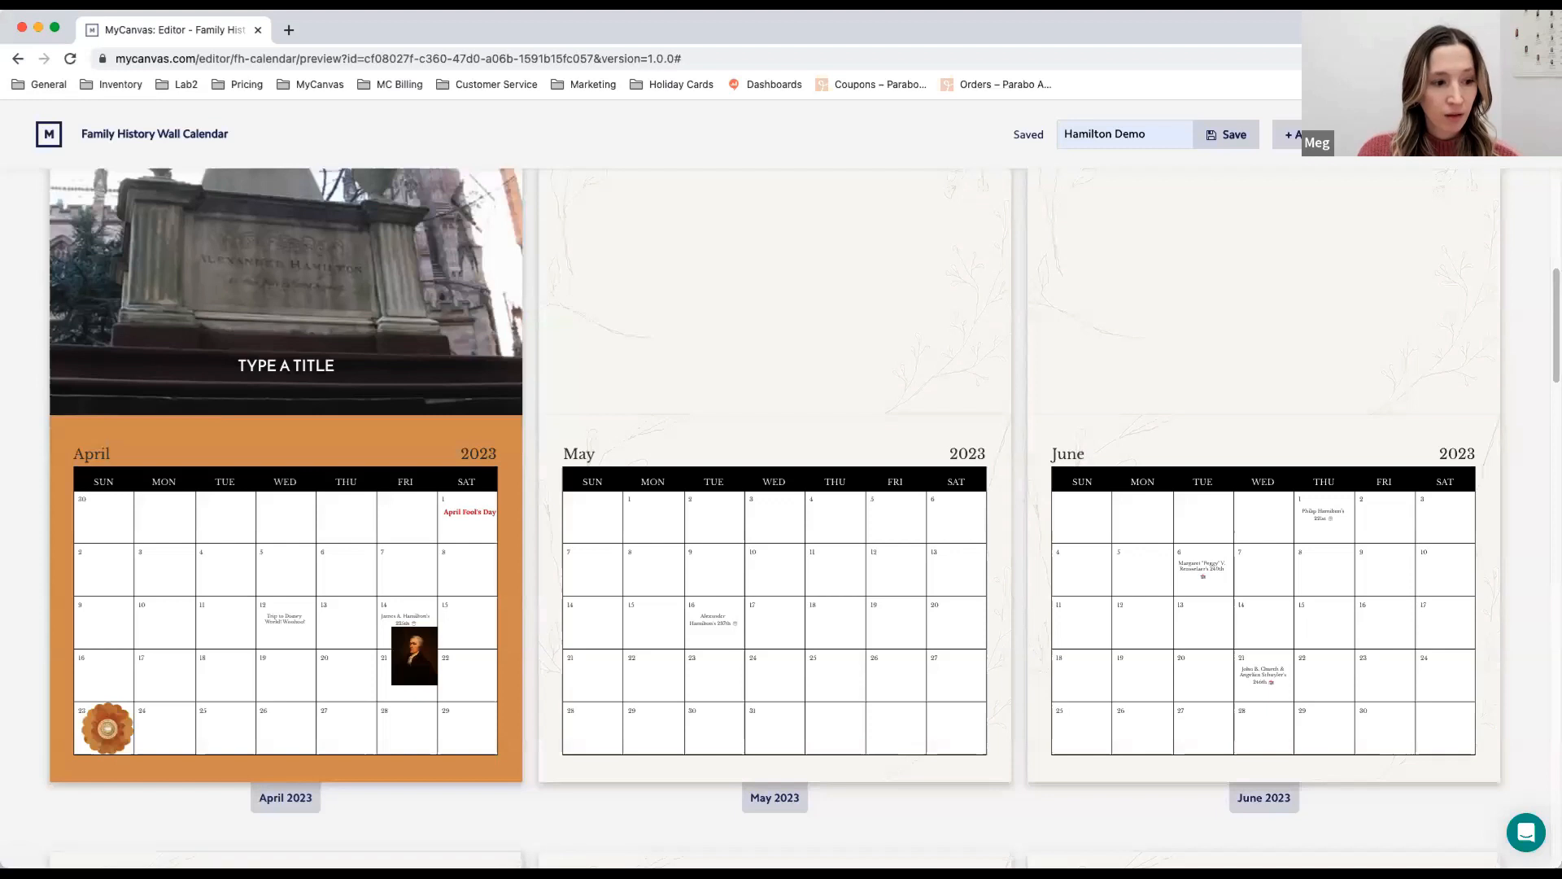
scroll(1252, 413, up, 1)
scroll(1252, 411, up, 3)
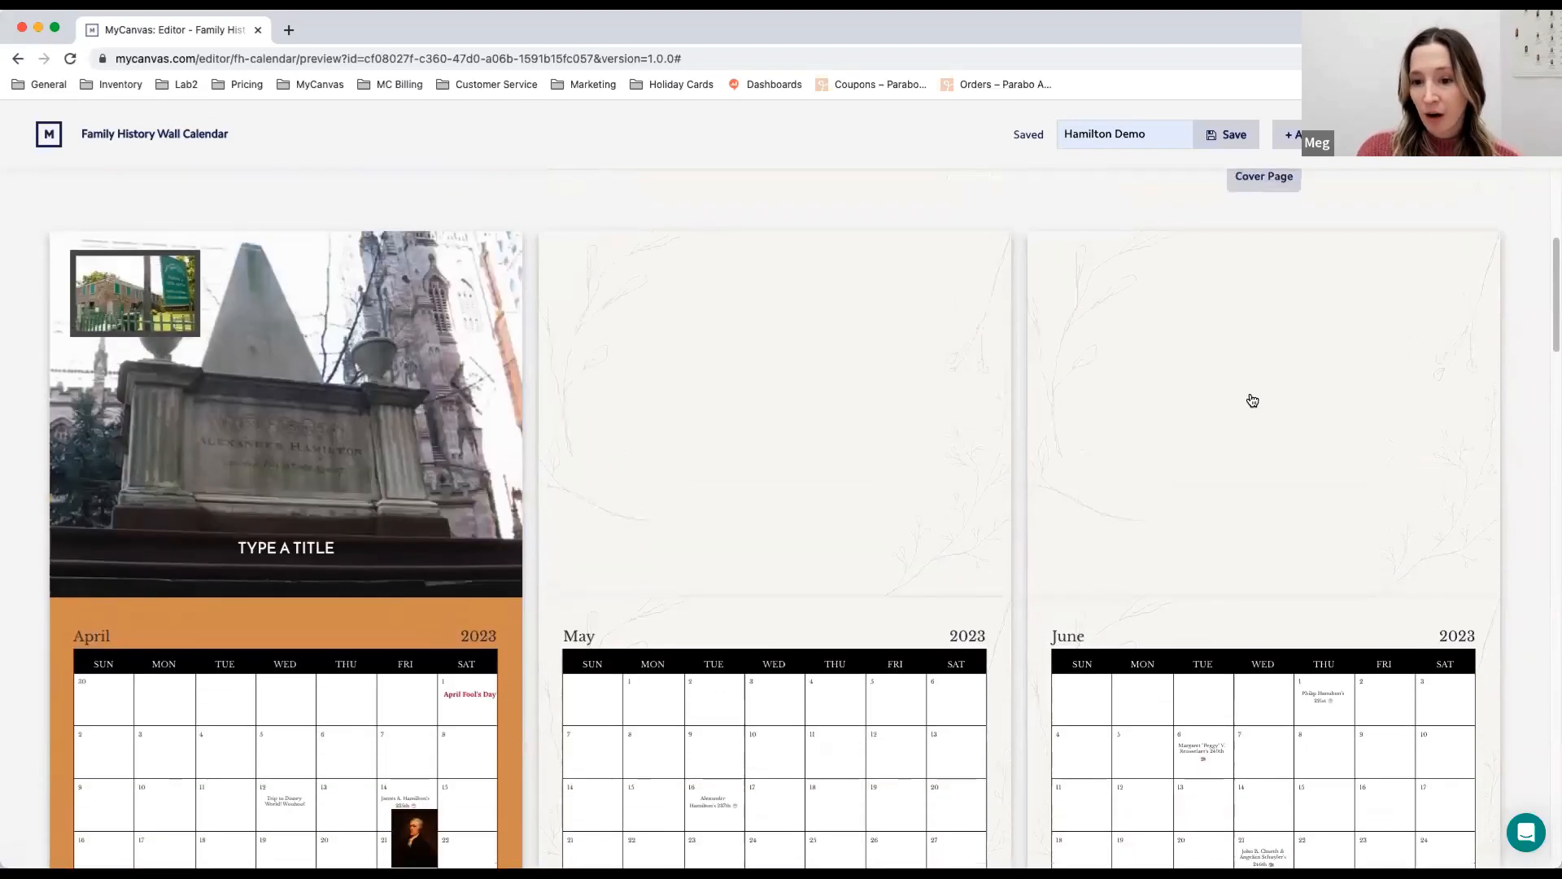
scroll(1252, 402, up, 4)
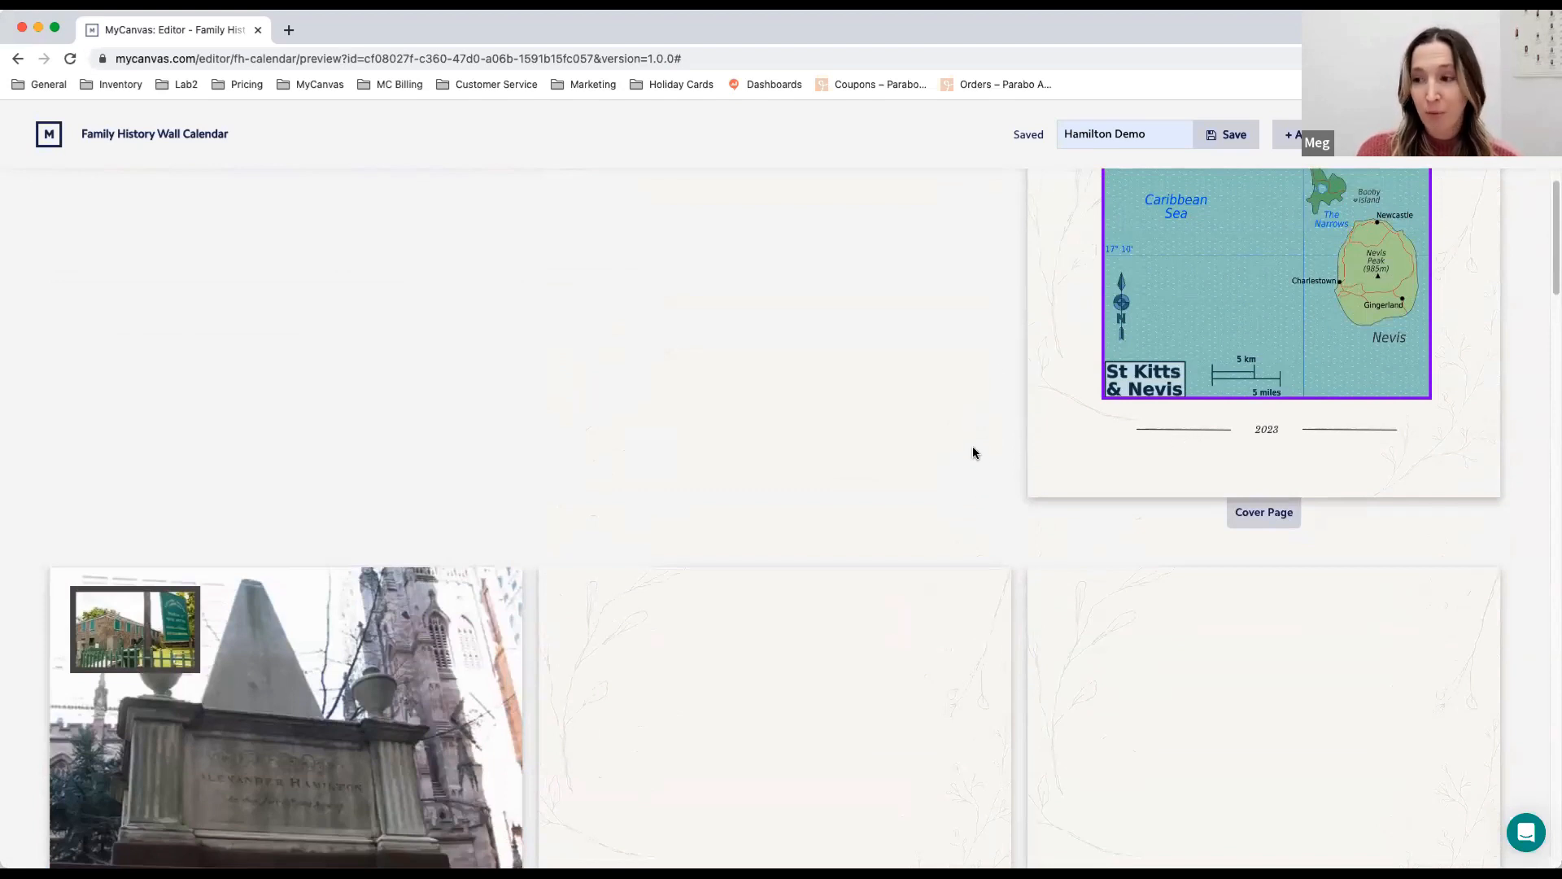
click(1230, 138)
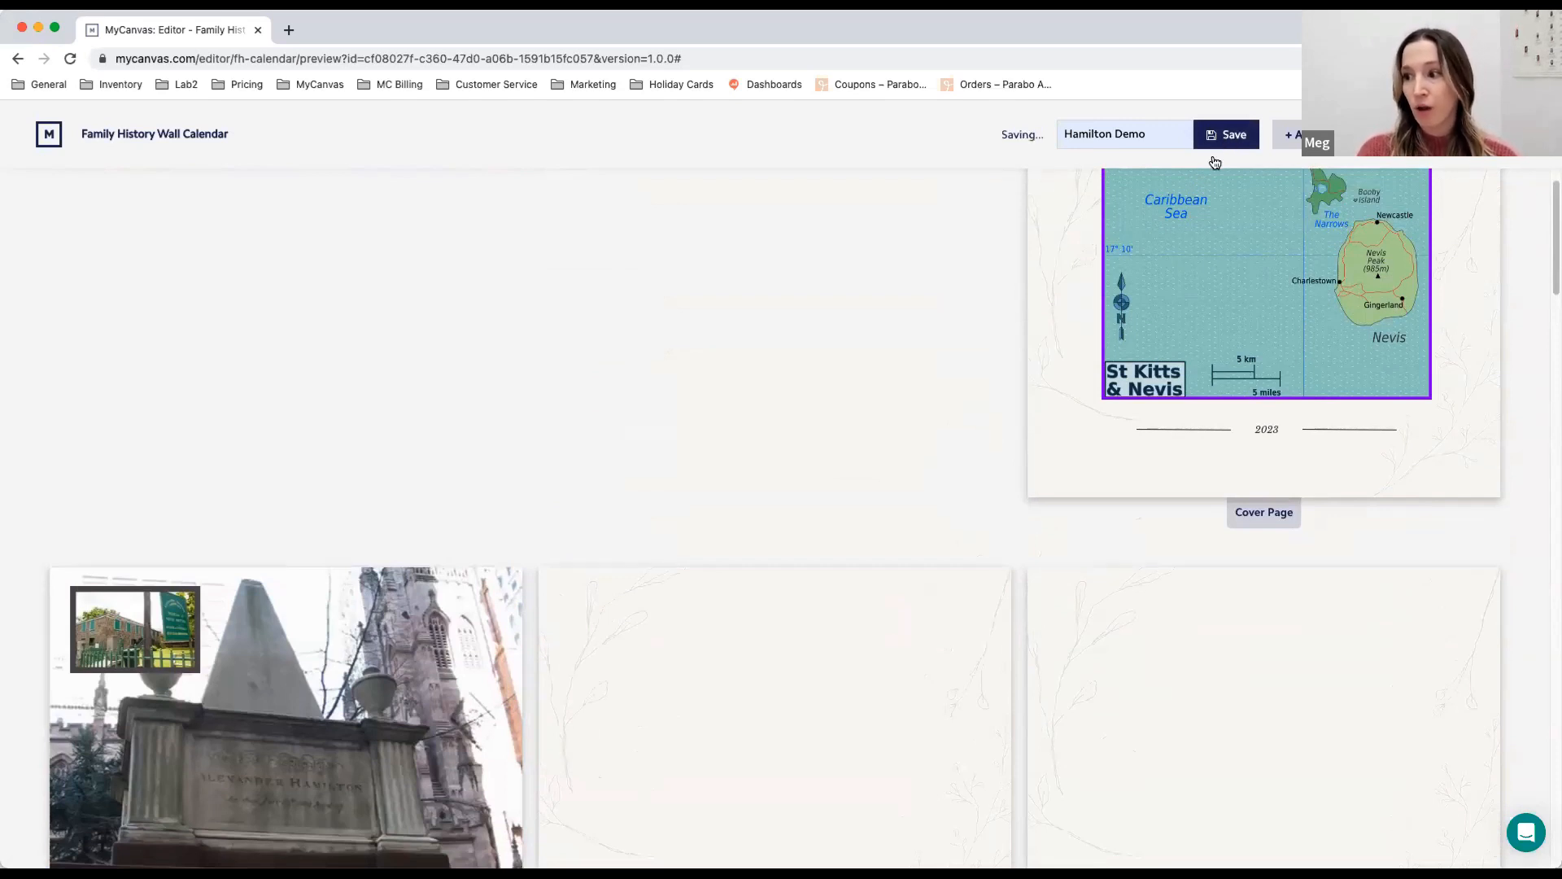
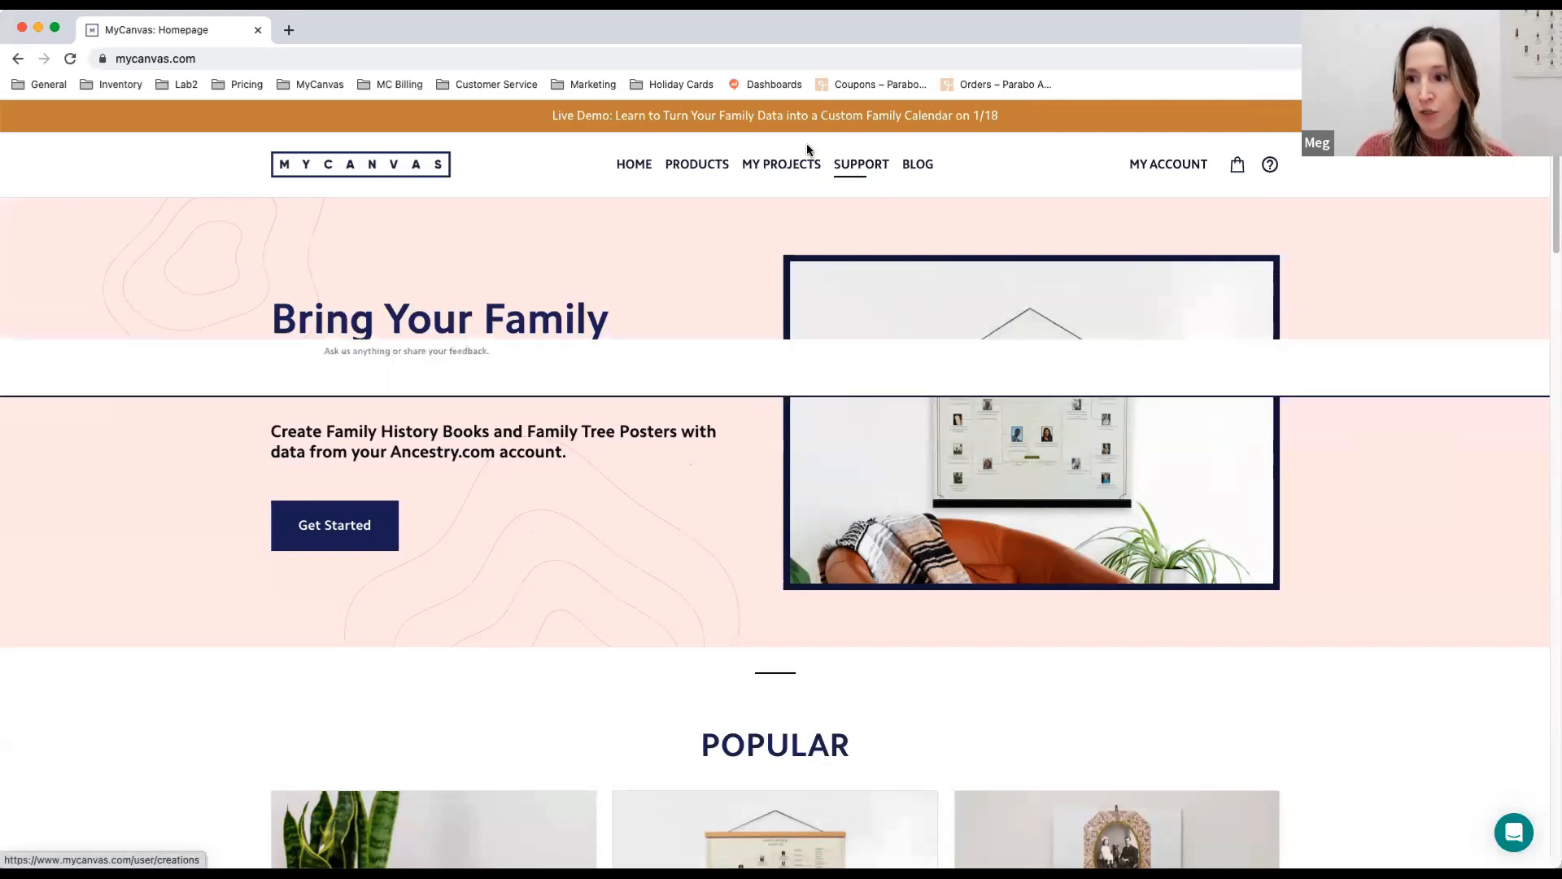
- Reopen the newest Hamilton Demo calendar from the saved projects and add it to the cart, agreeing to the final review statement
click(786, 176)
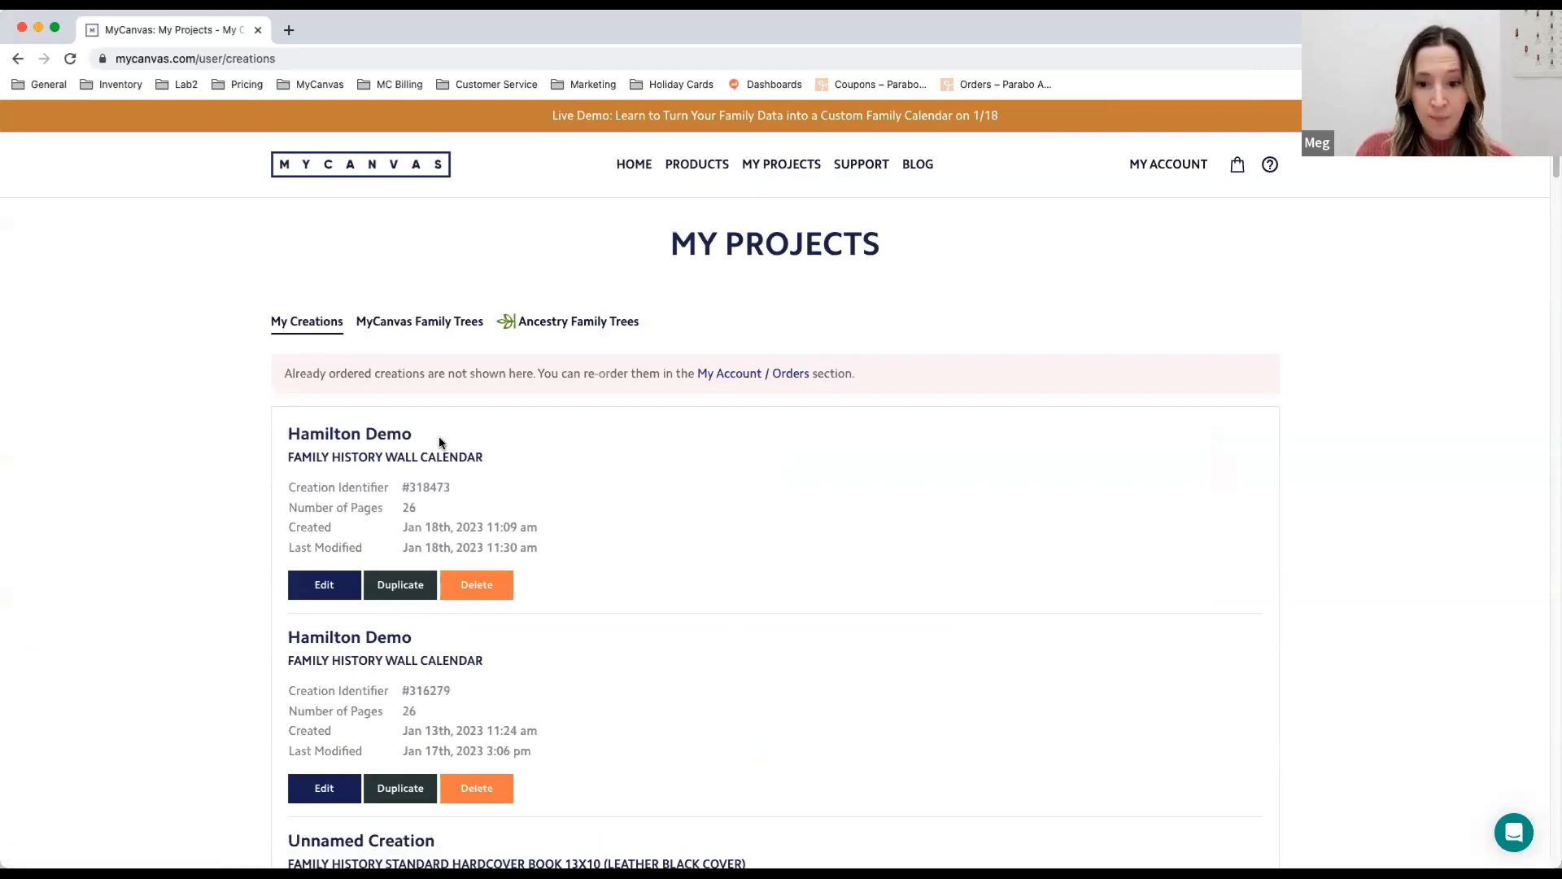
click(341, 582)
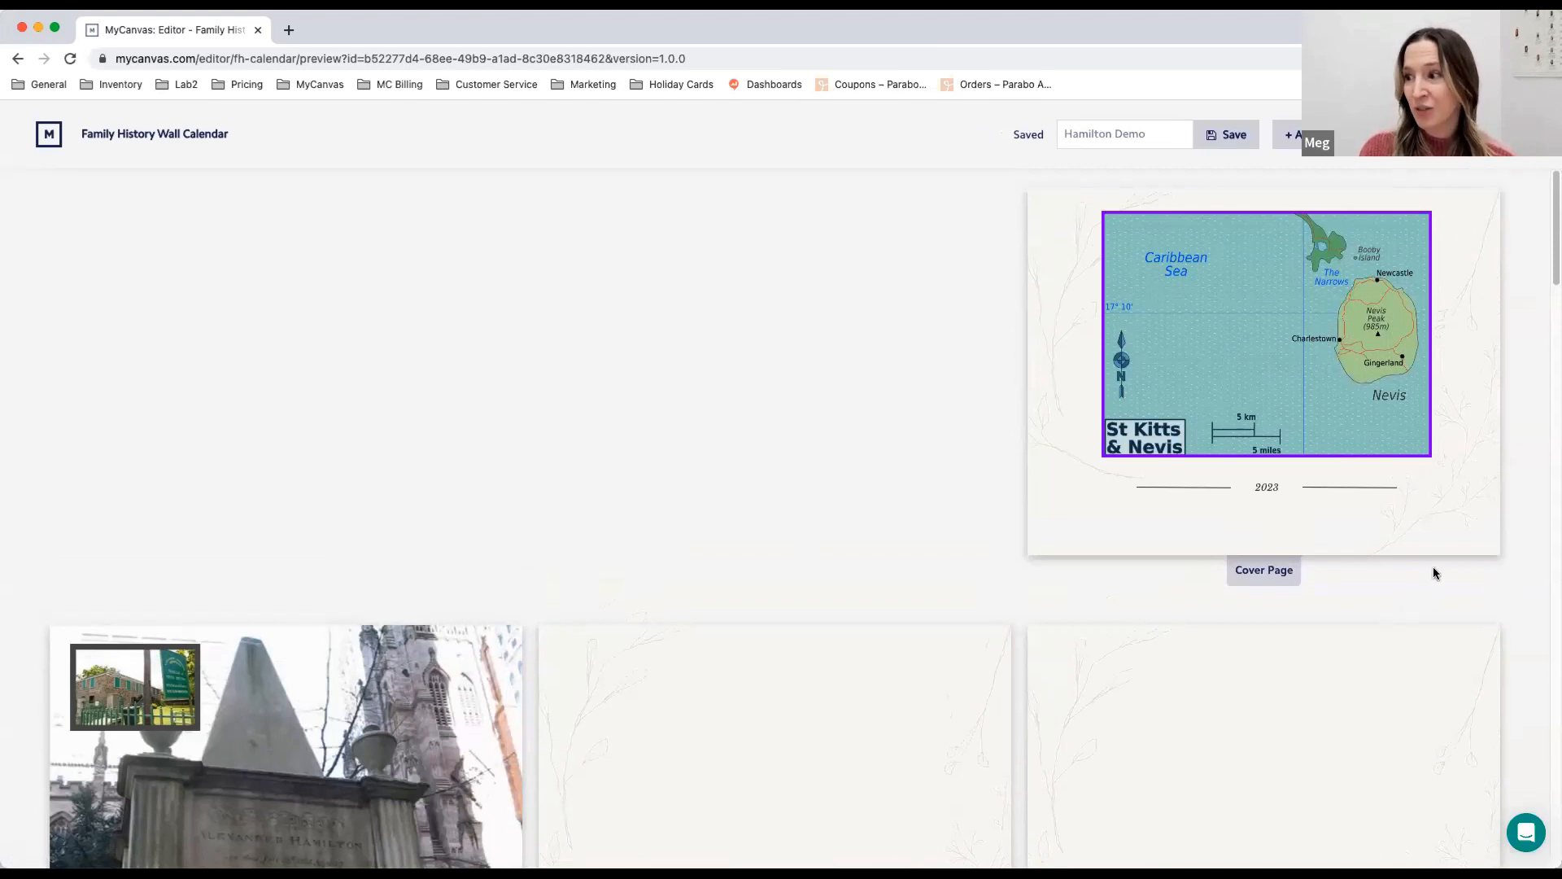
click(1329, 135)
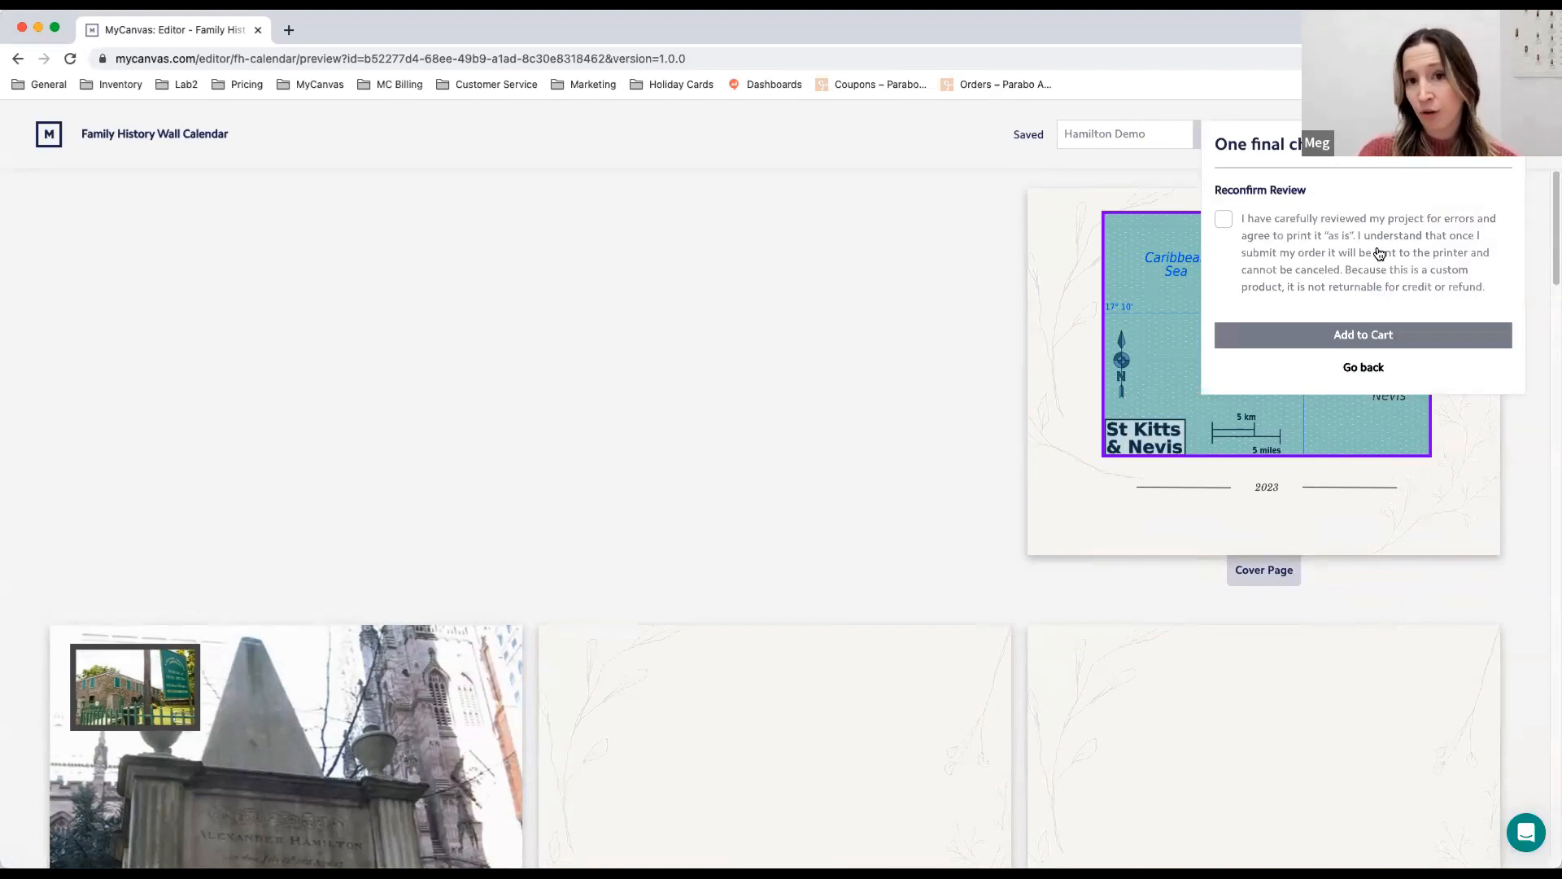
click(1234, 219)
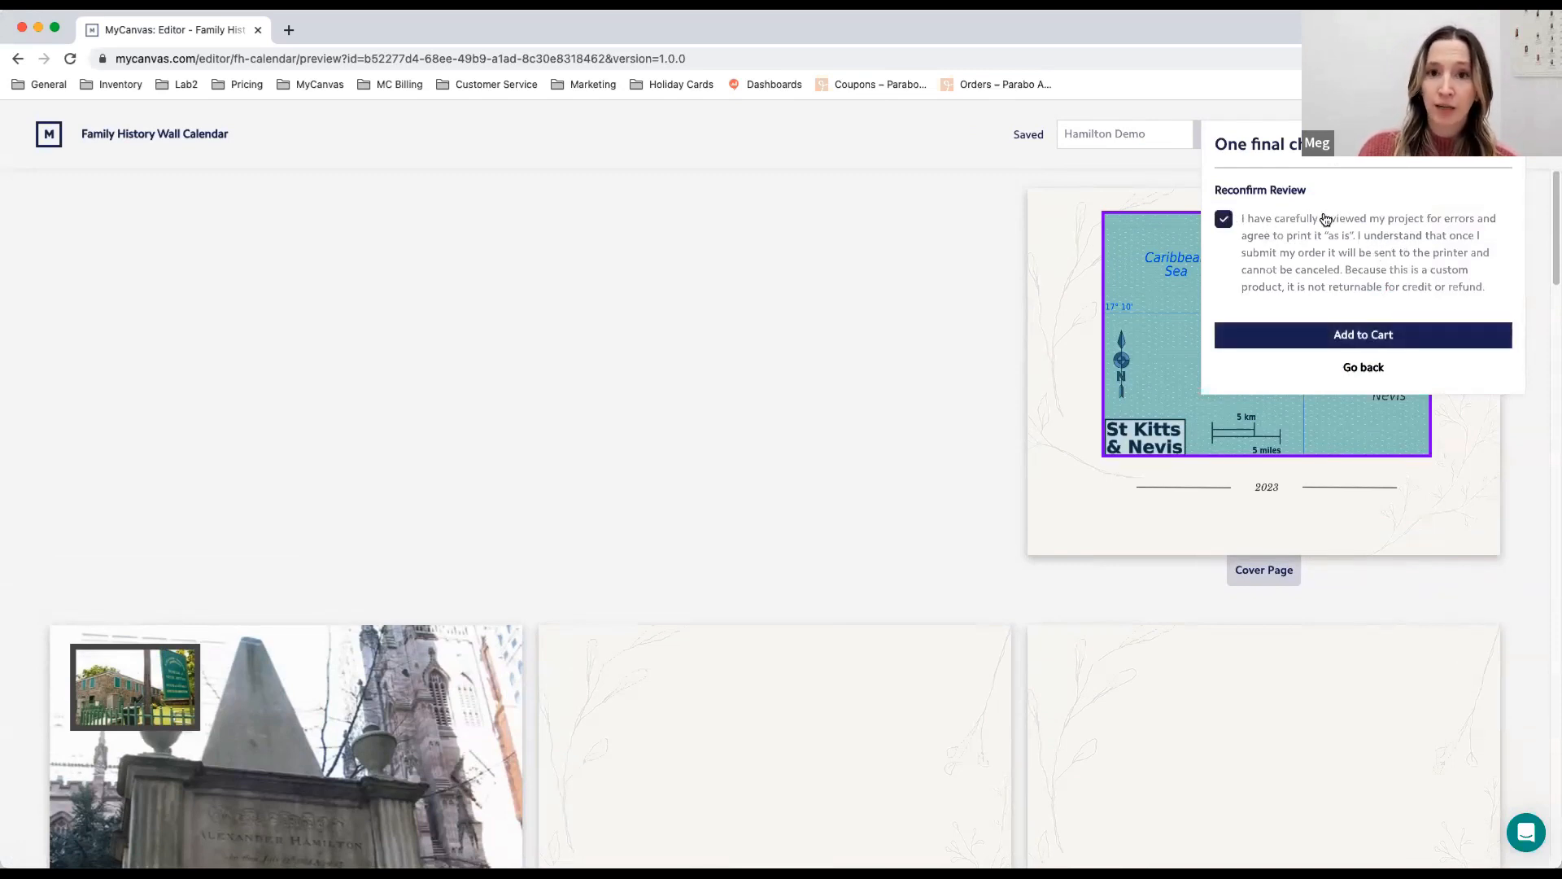
click(1409, 337)
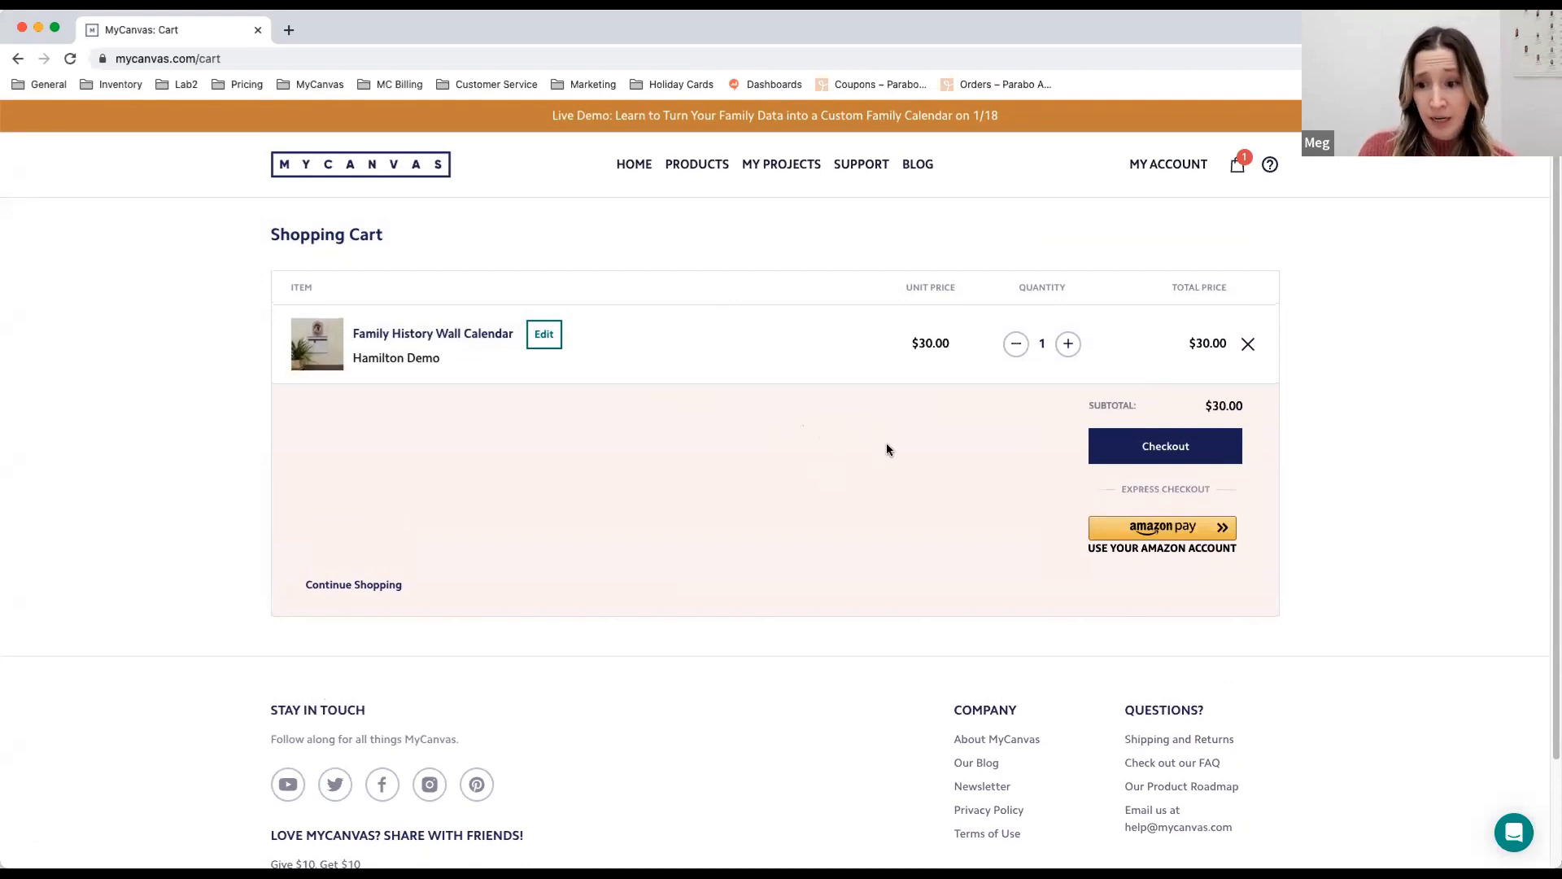
- Proceed to checkout and include a 4x6 gift note with a short greeting addressed to the recipient
click(1122, 449)
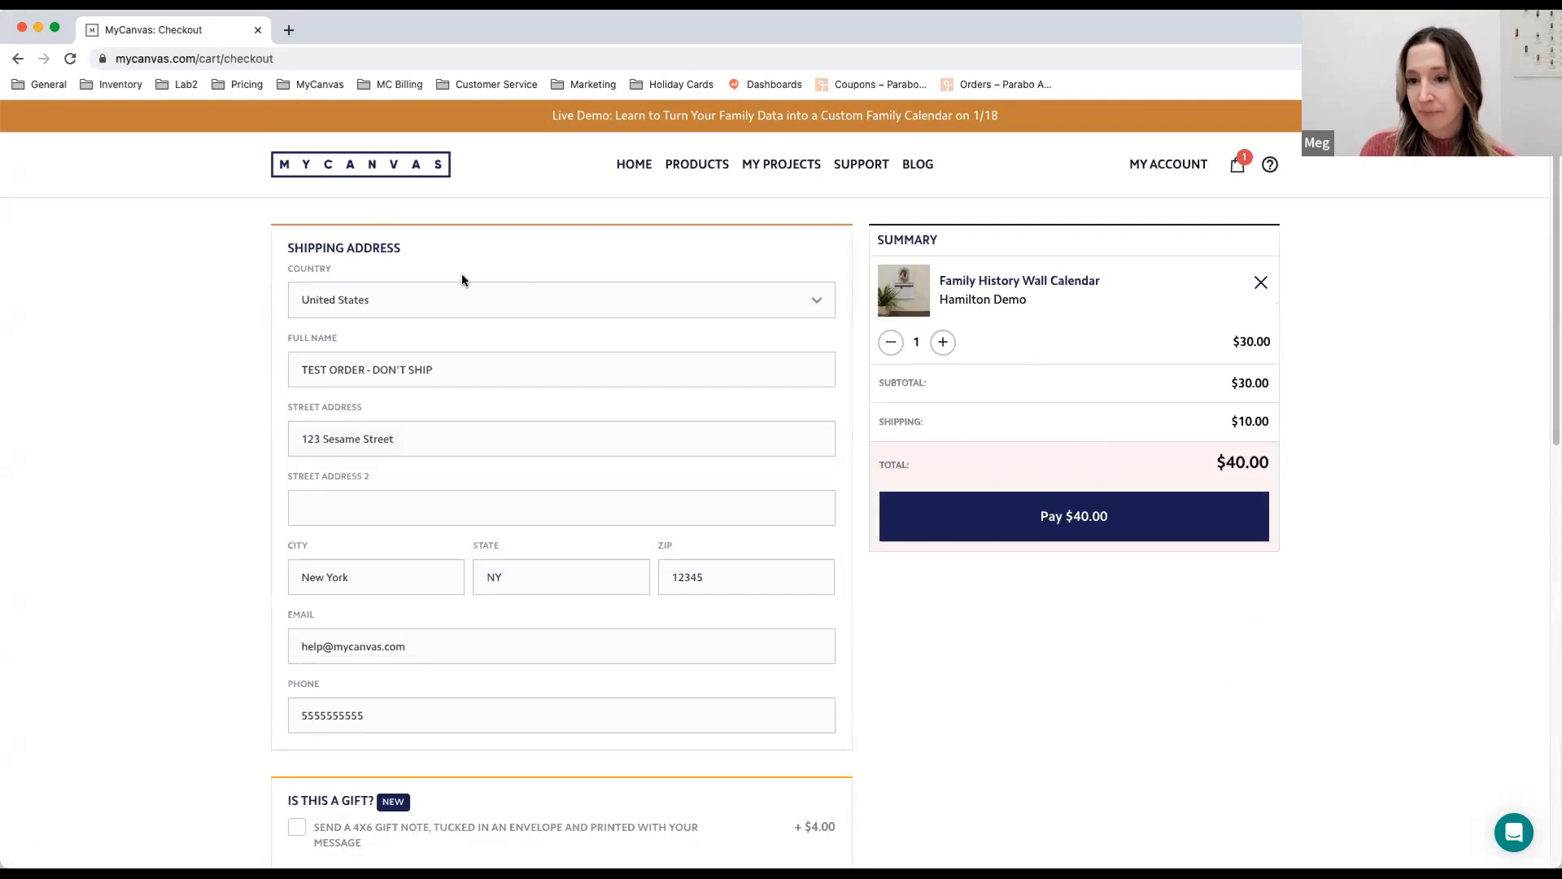
scroll(707, 383, down, 1)
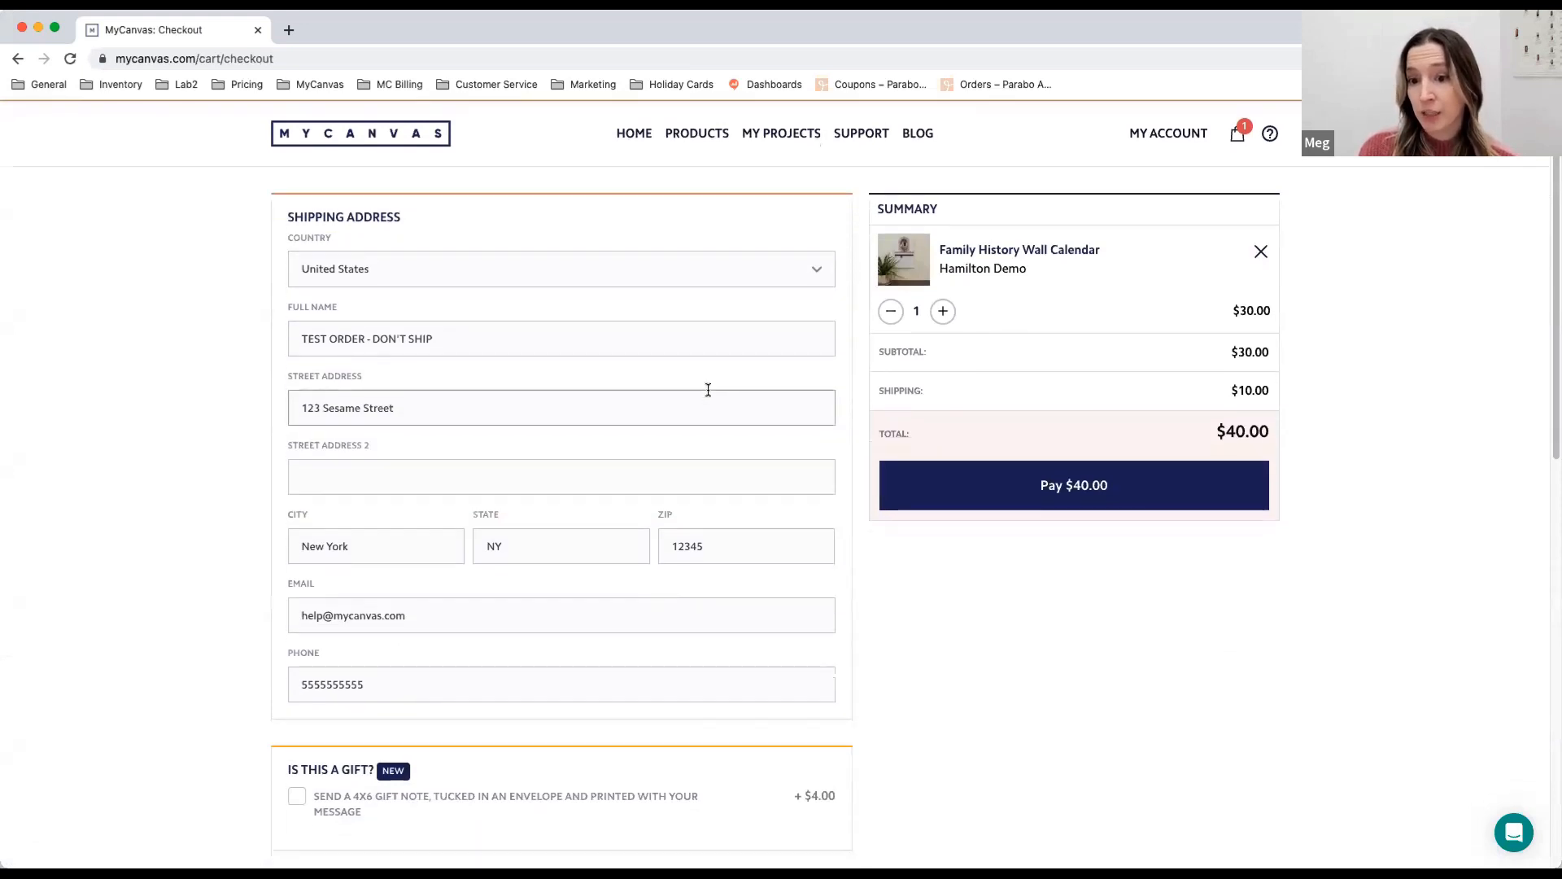
scroll(764, 356, down, 5)
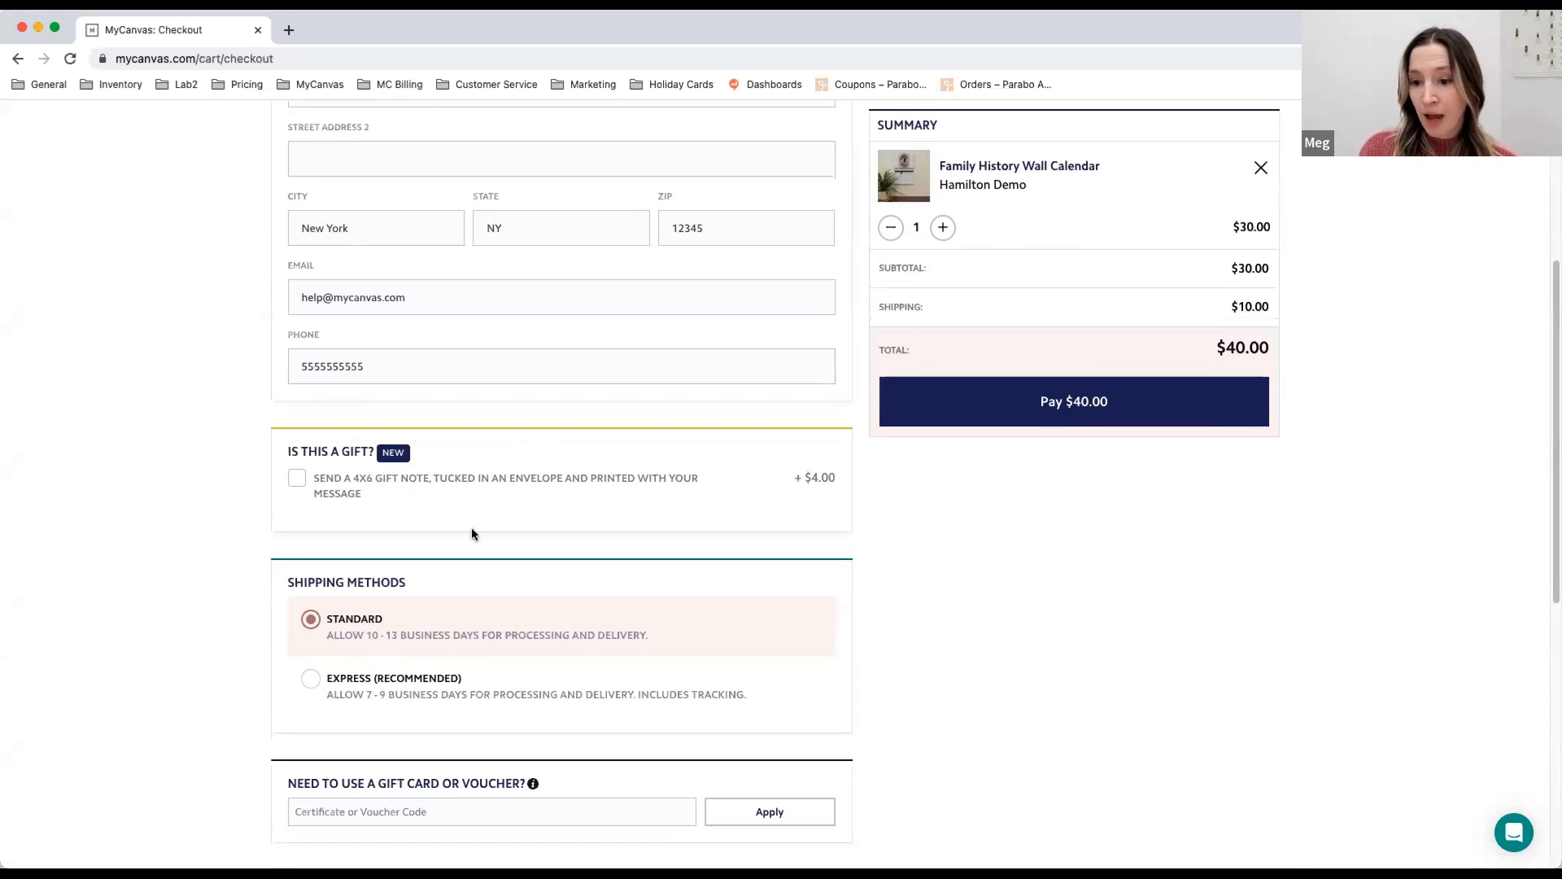
click(297, 486)
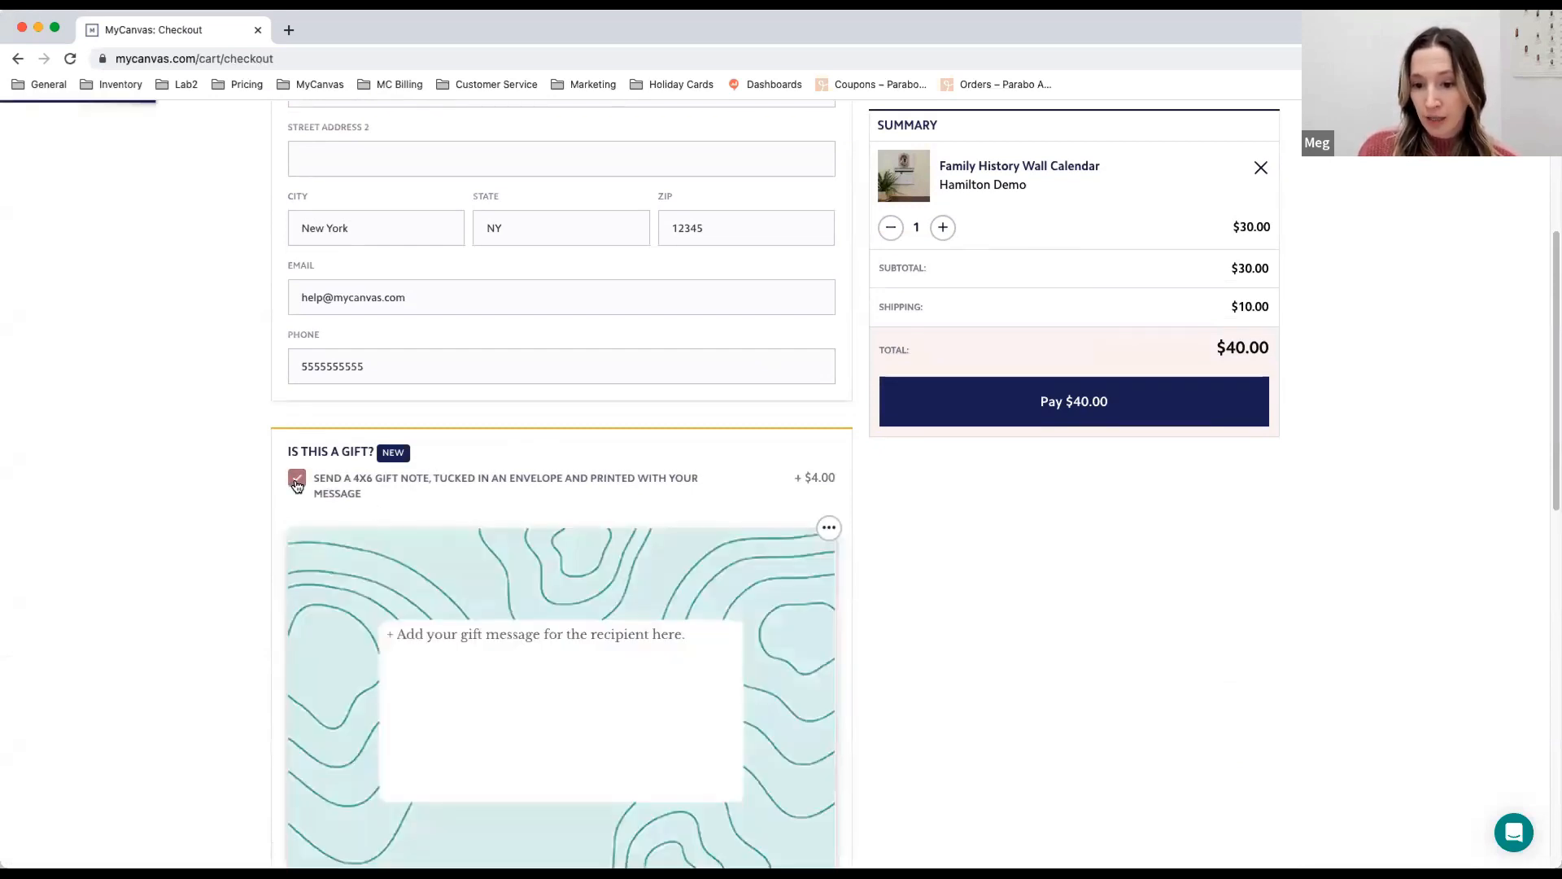
click(464, 636)
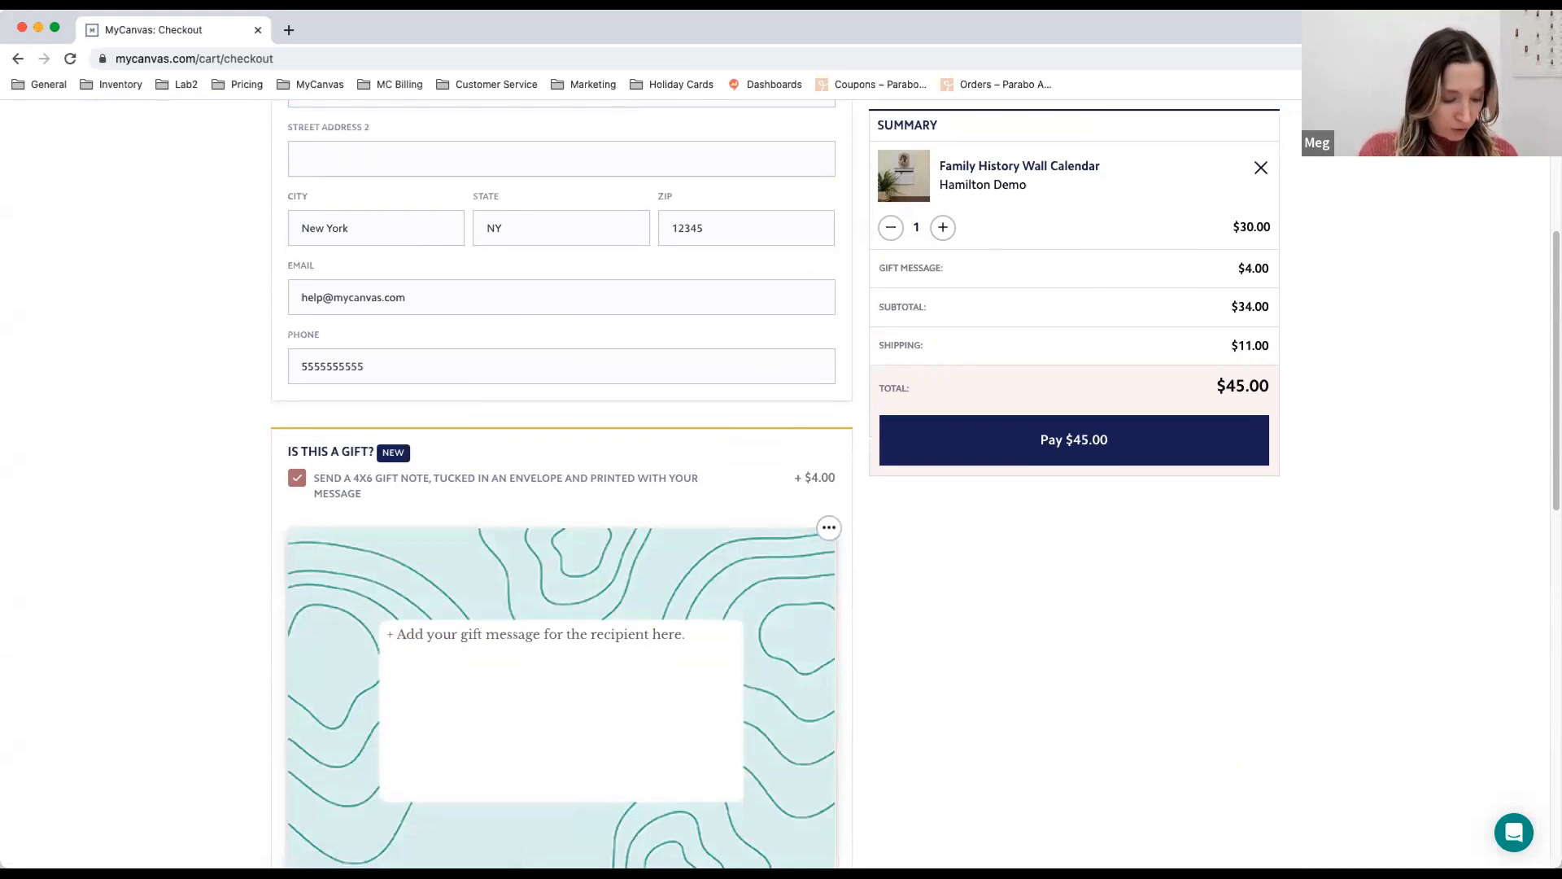
text(Hi Laurel!)
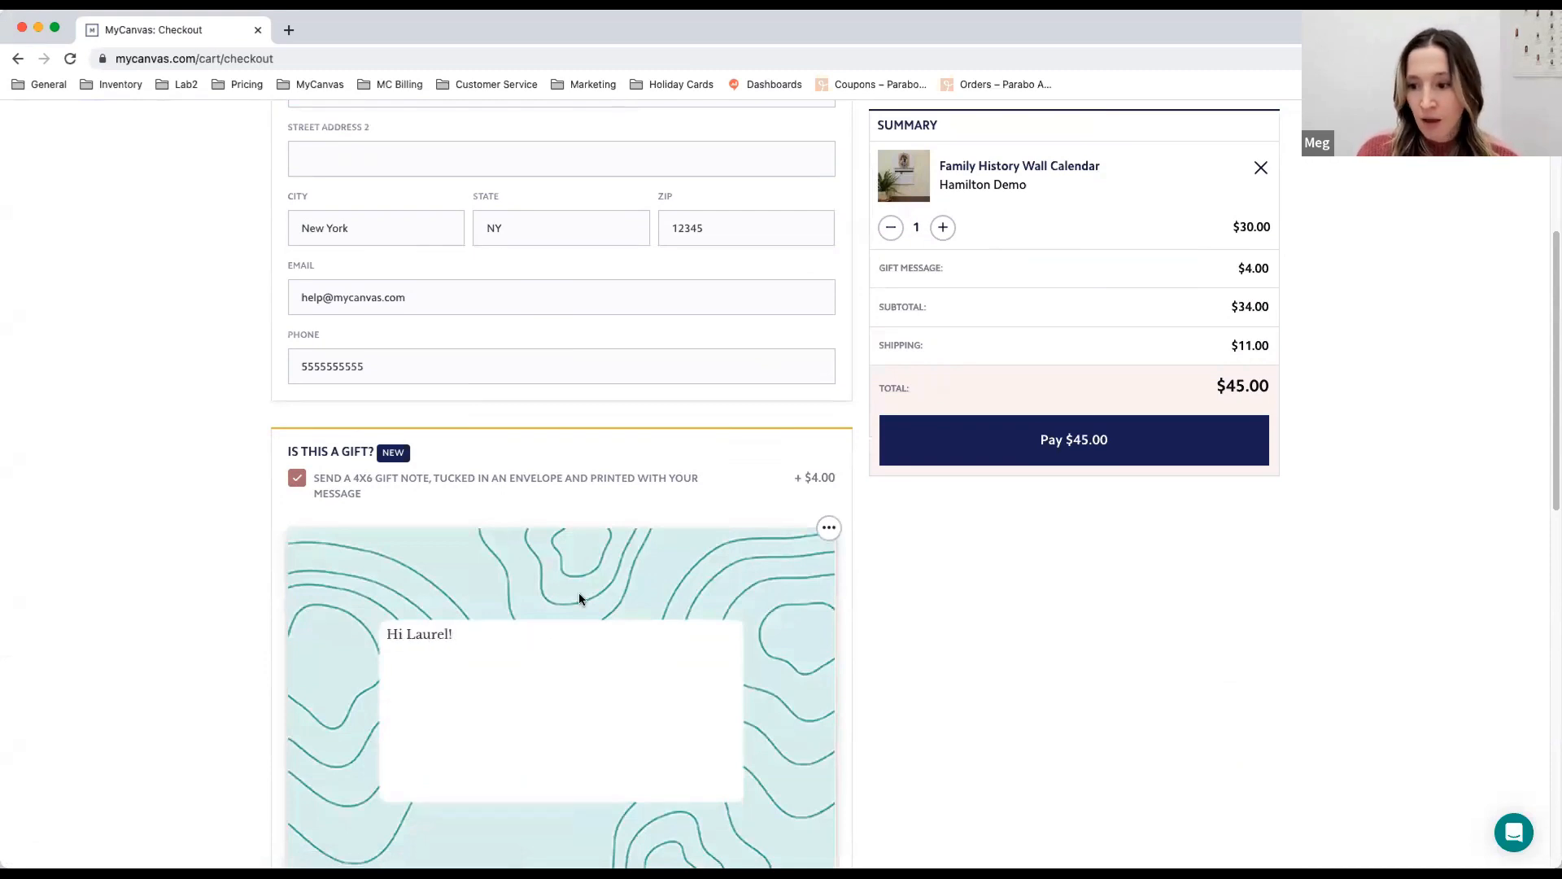
- Change the gift note's design to the orange "sending love" background
click(828, 530)
click(873, 598)
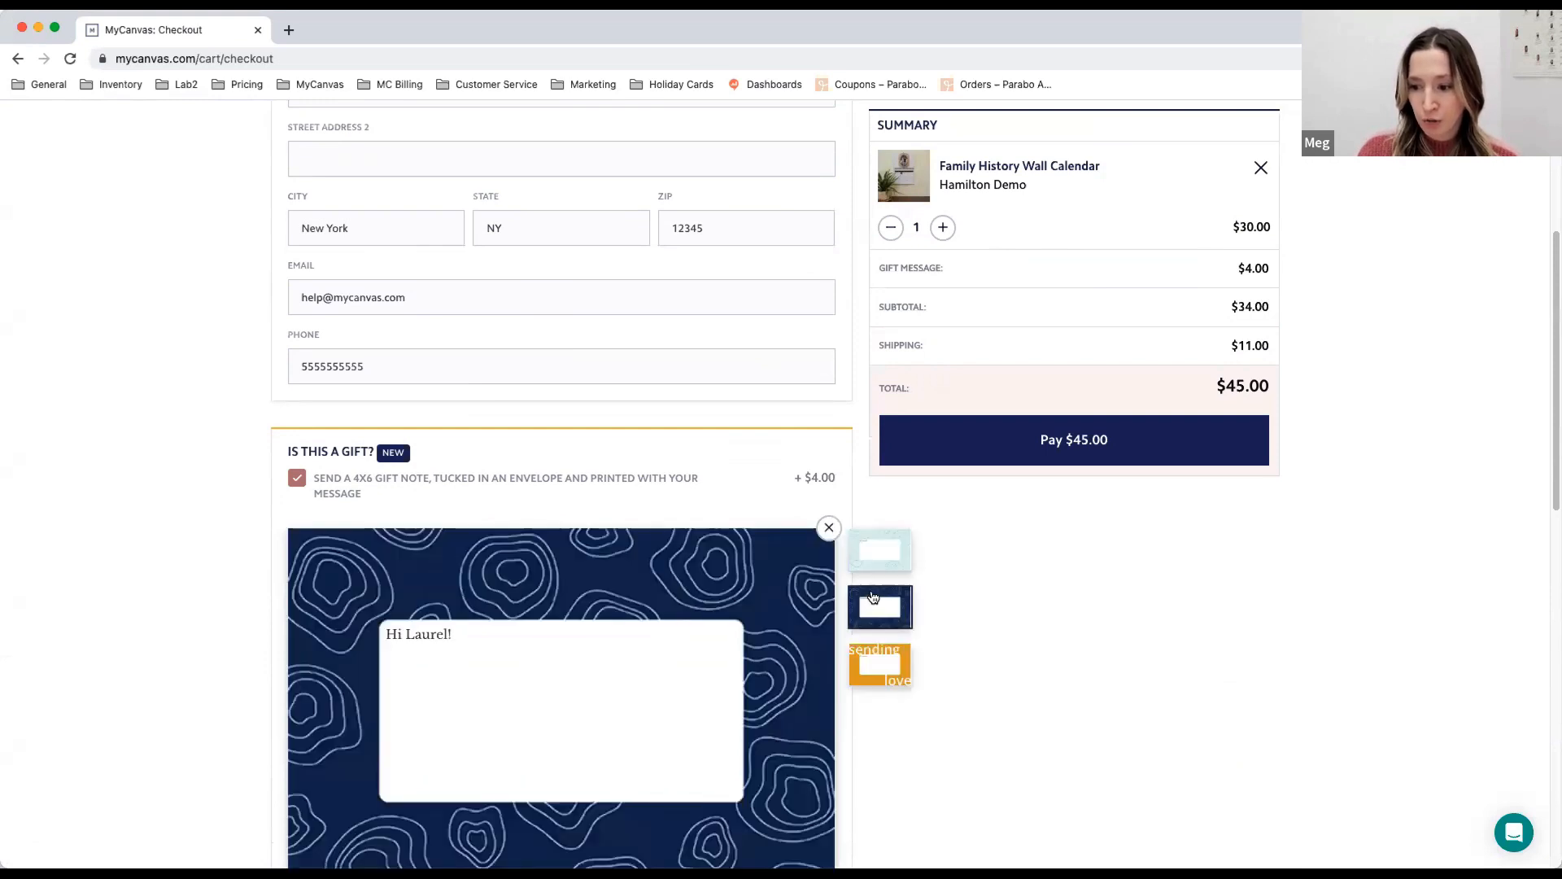
click(891, 665)
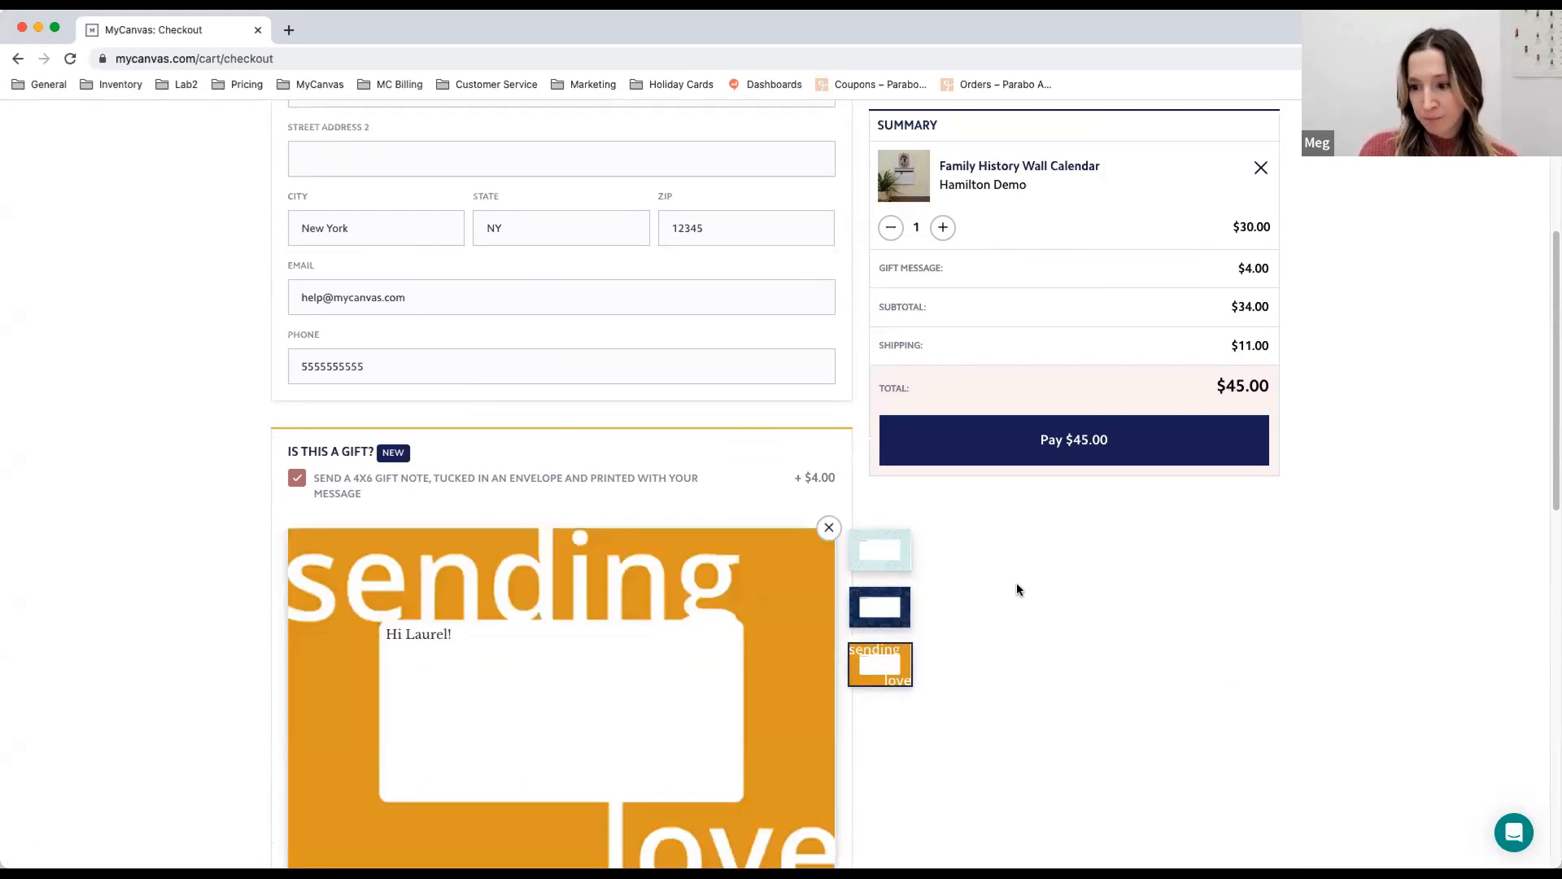
- Review the checkout's shipping methods, gift card or voucher, and payment sections
scroll(1016, 582, down, 3)
scroll(1014, 583, down, 2)
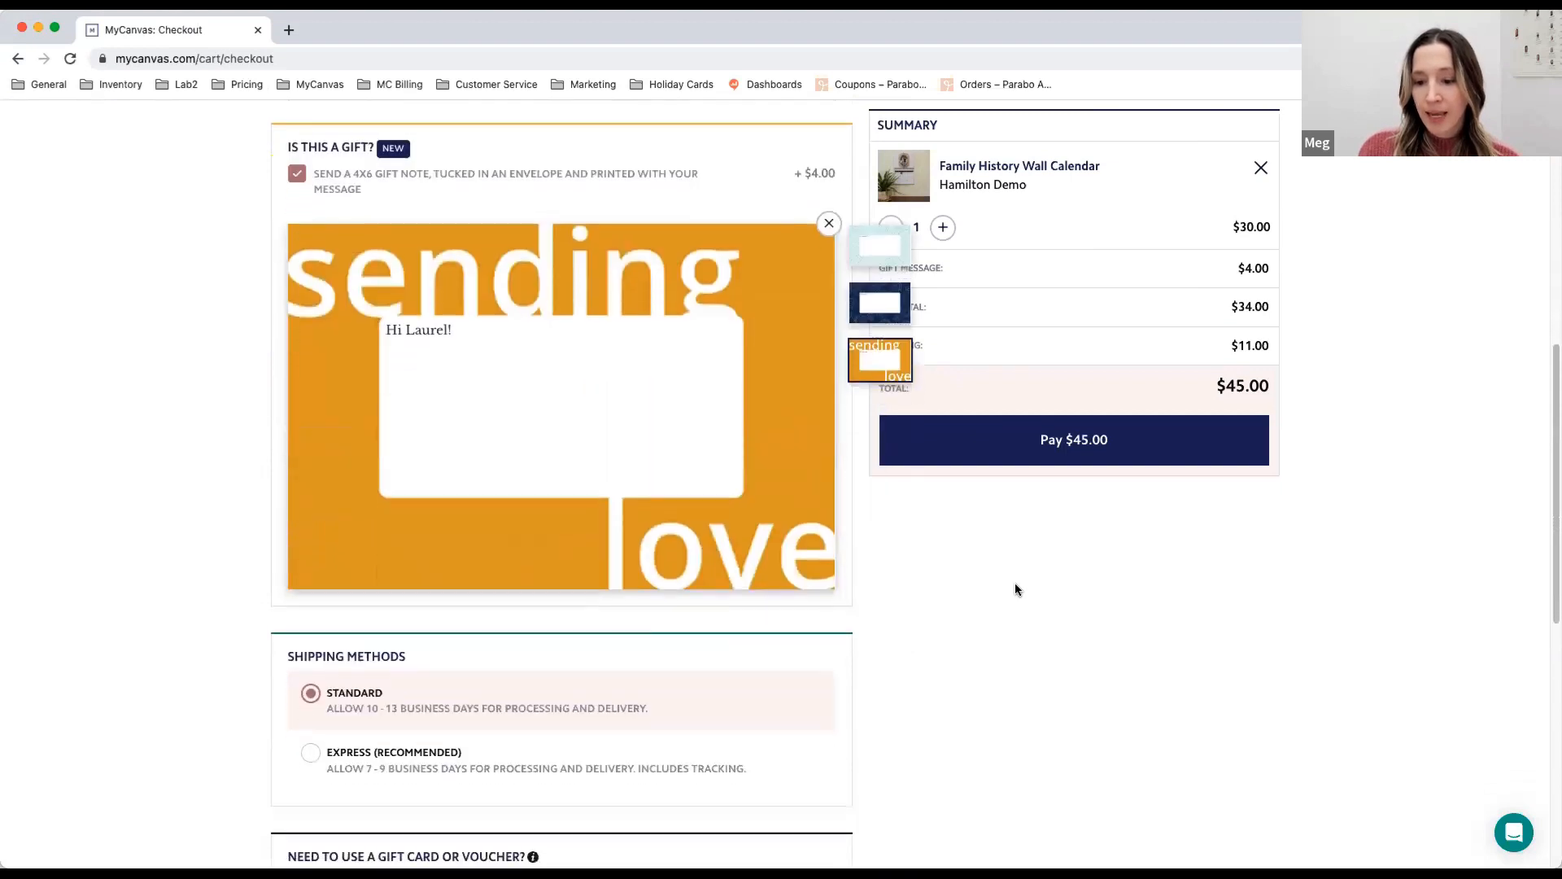
scroll(824, 605, down, 1)
scroll(824, 604, down, 3)
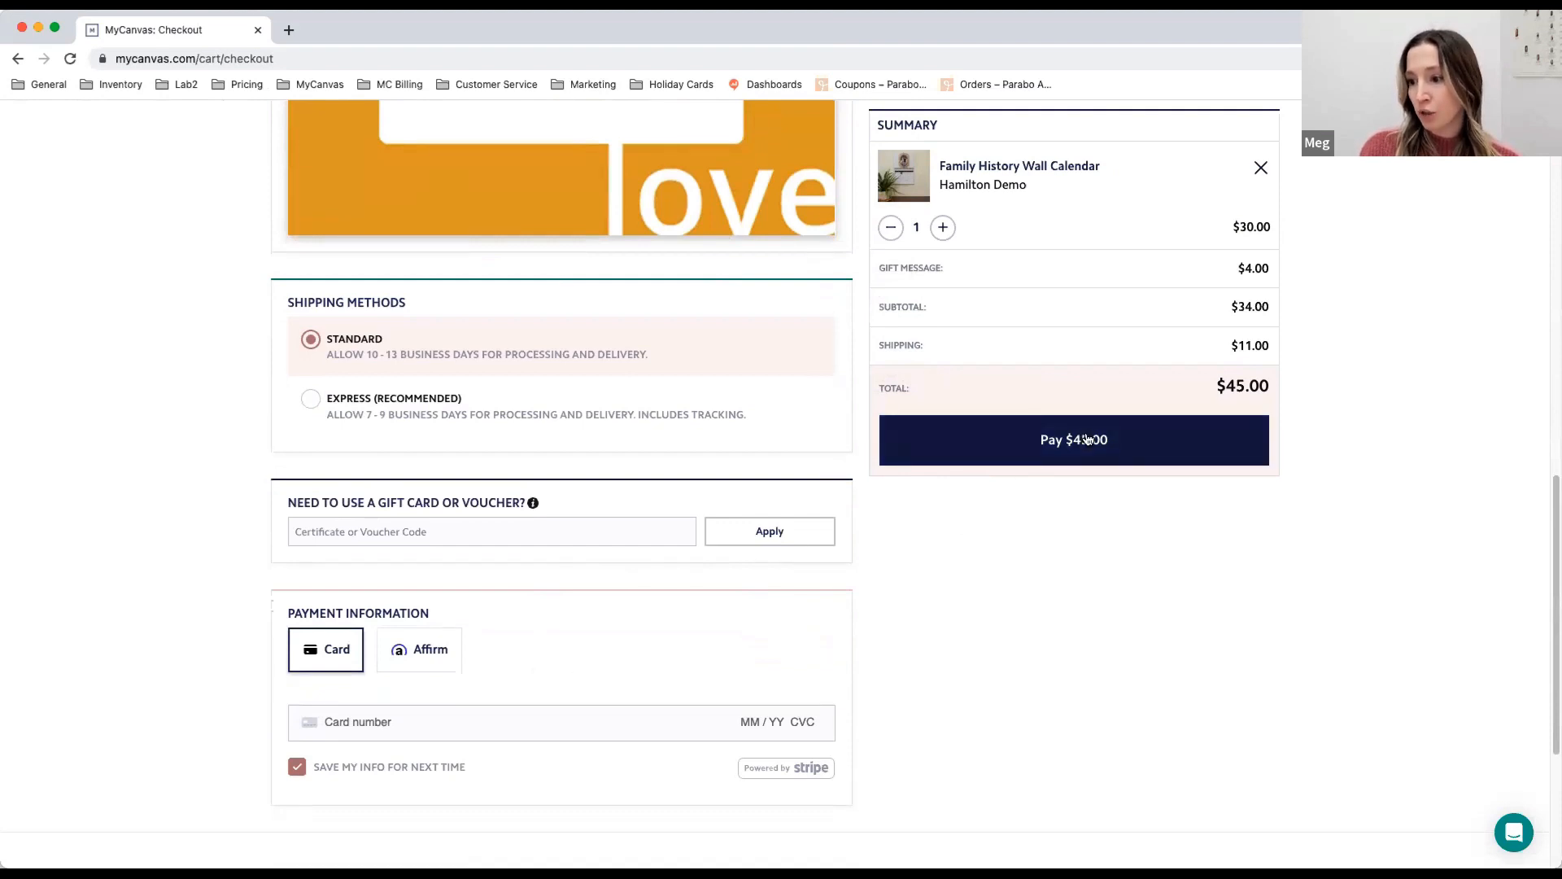
scroll(1463, 348, up, 12)
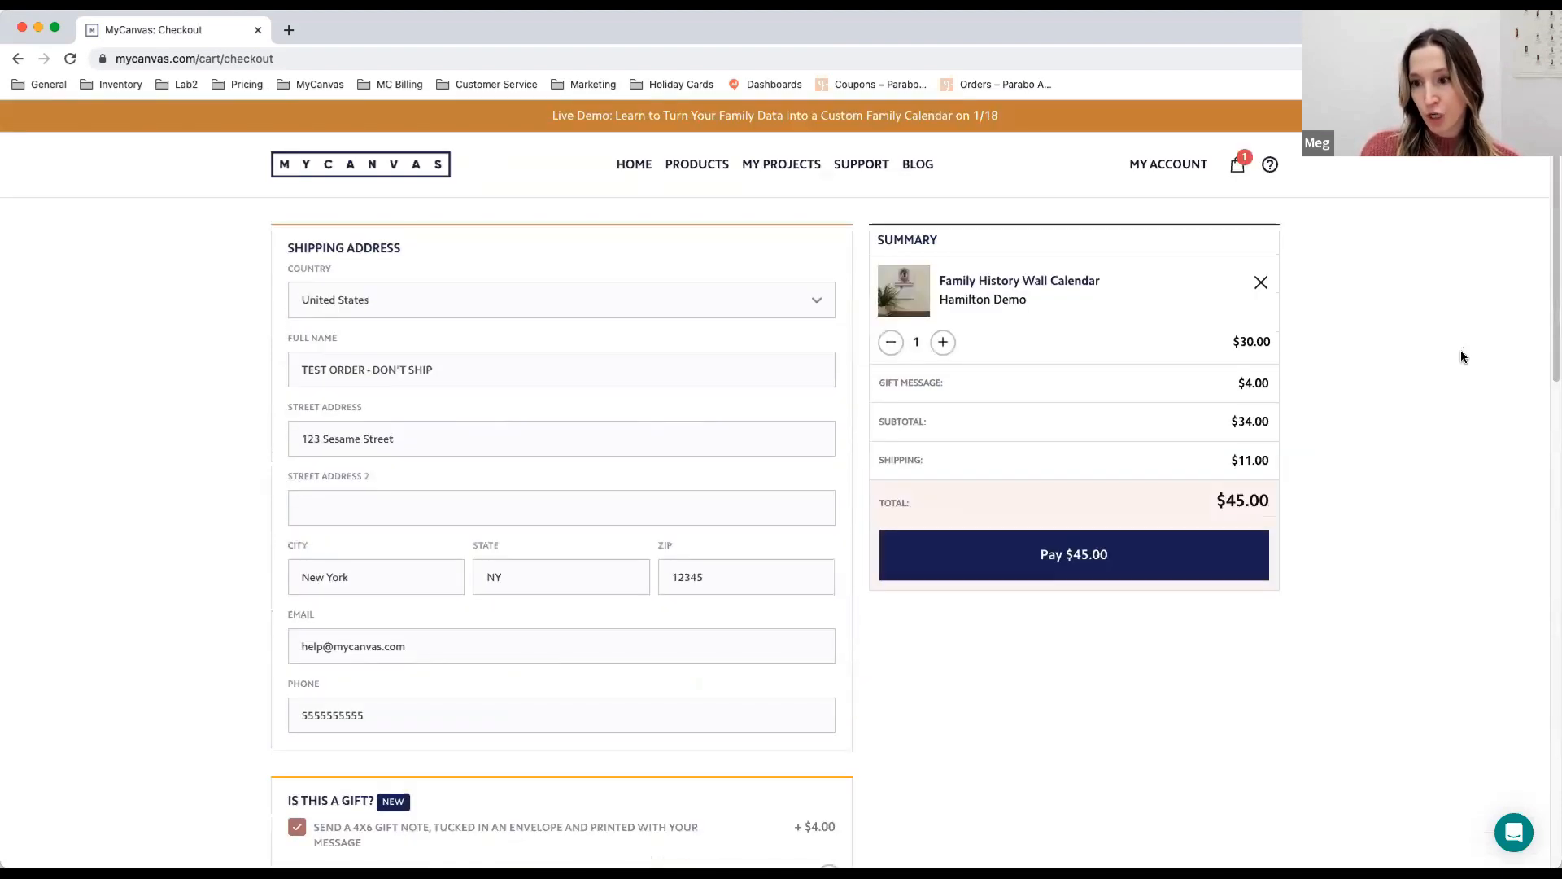
- Open the account's order history and show the details of the order from Jan 13th, 2023
click(1171, 167)
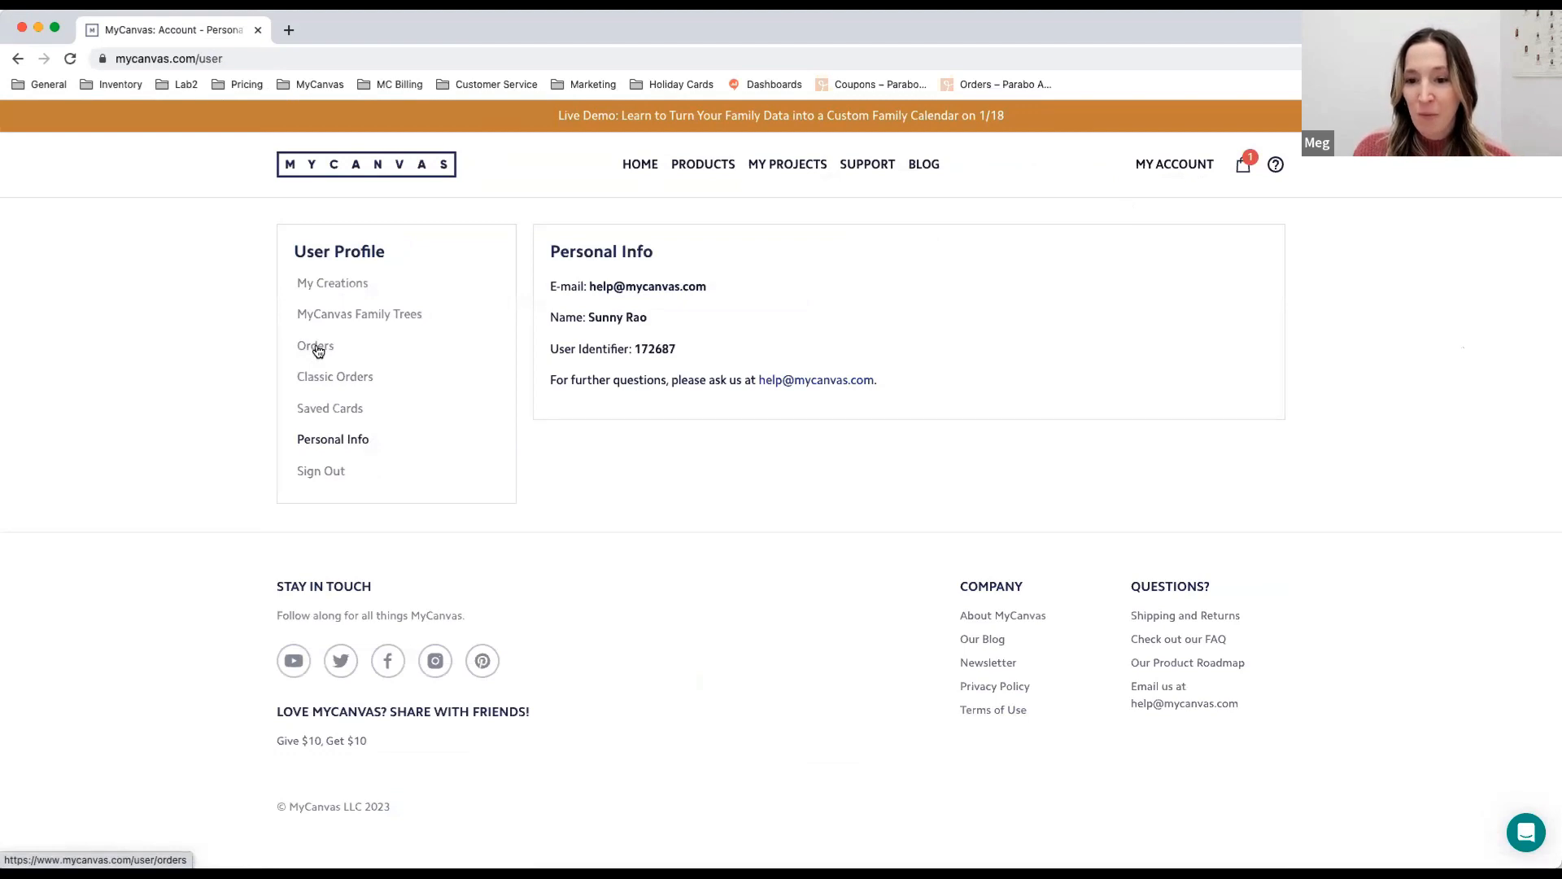
click(317, 351)
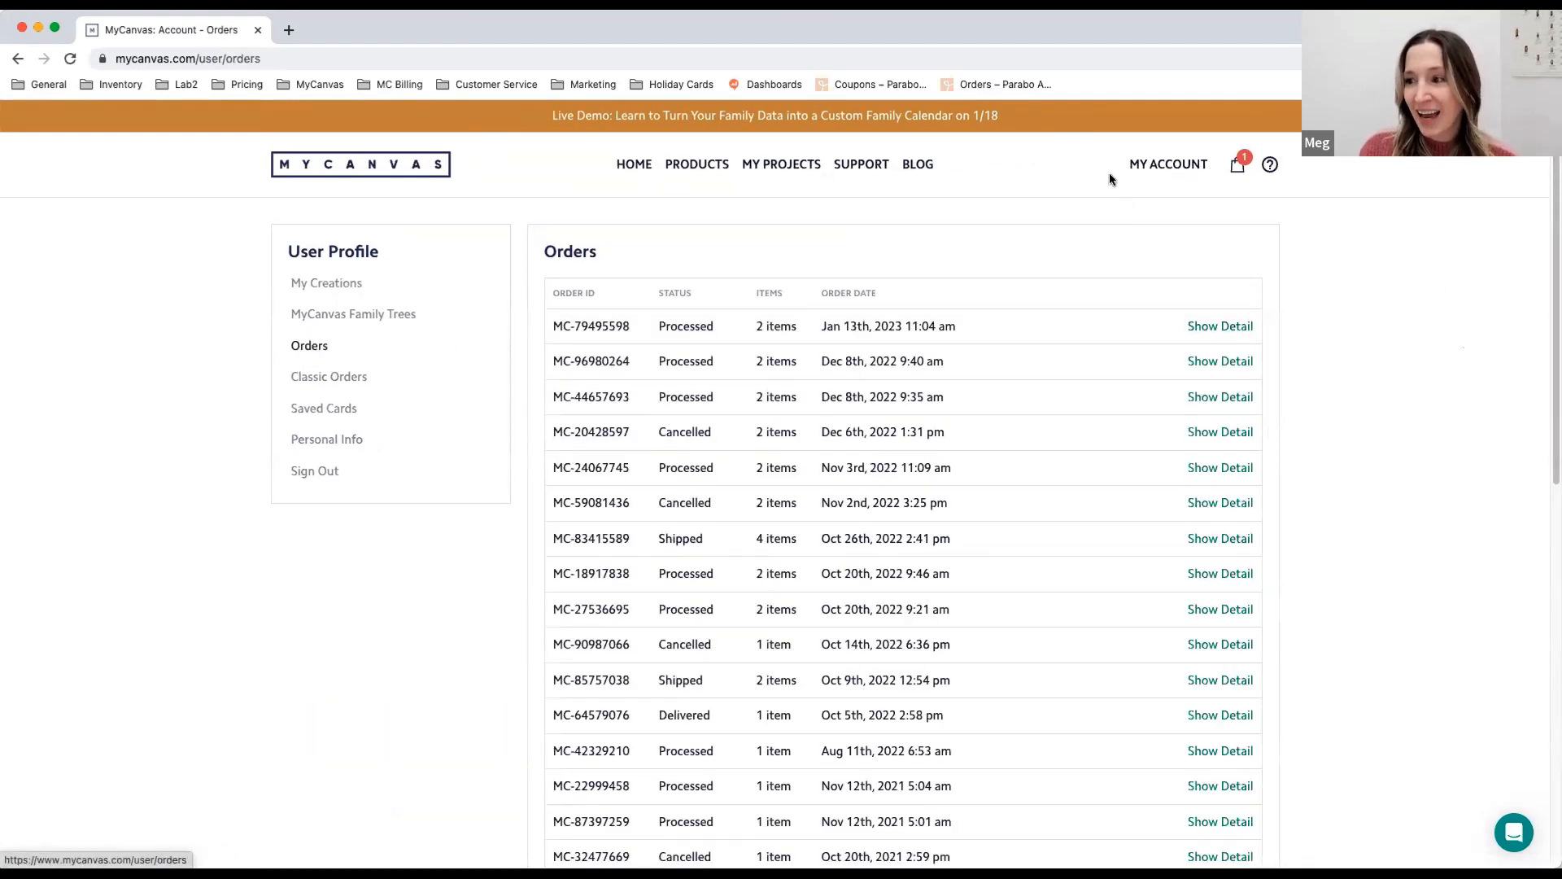
click(1151, 172)
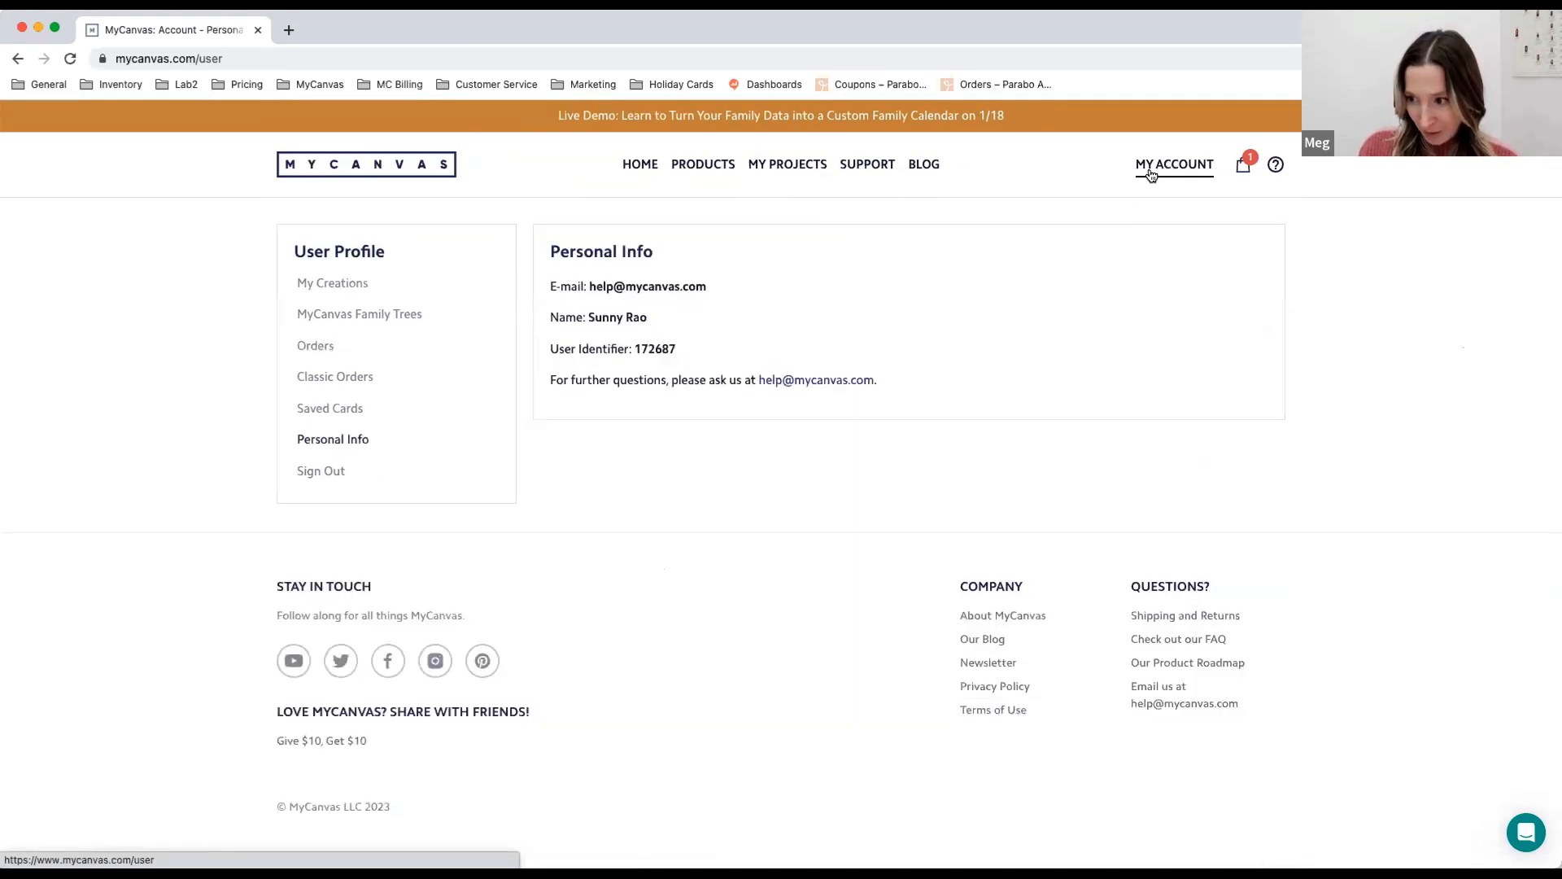
click(326, 355)
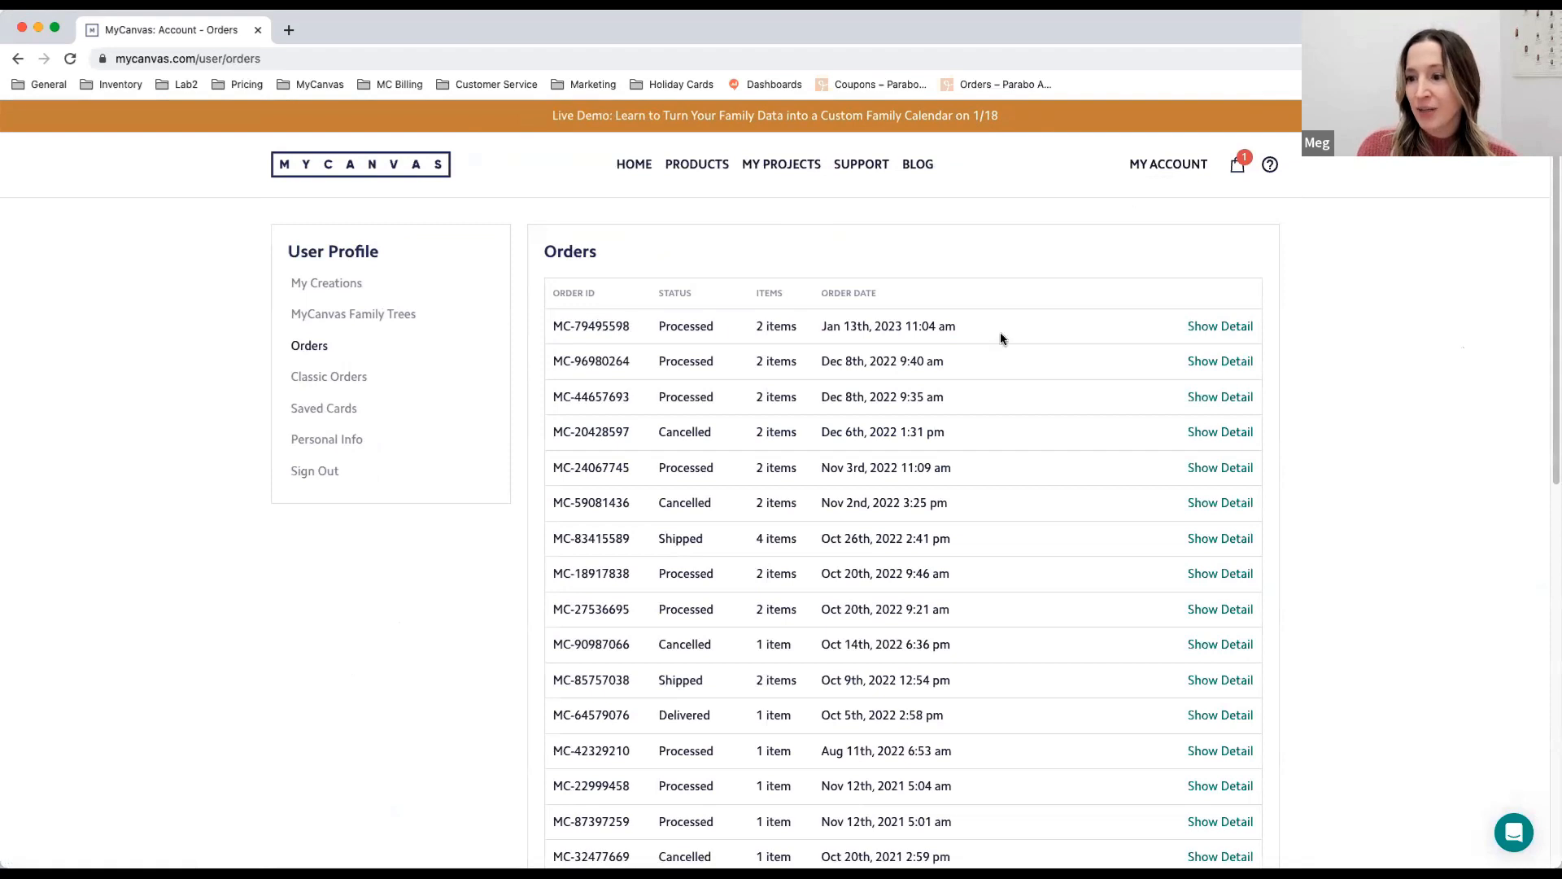
click(1238, 329)
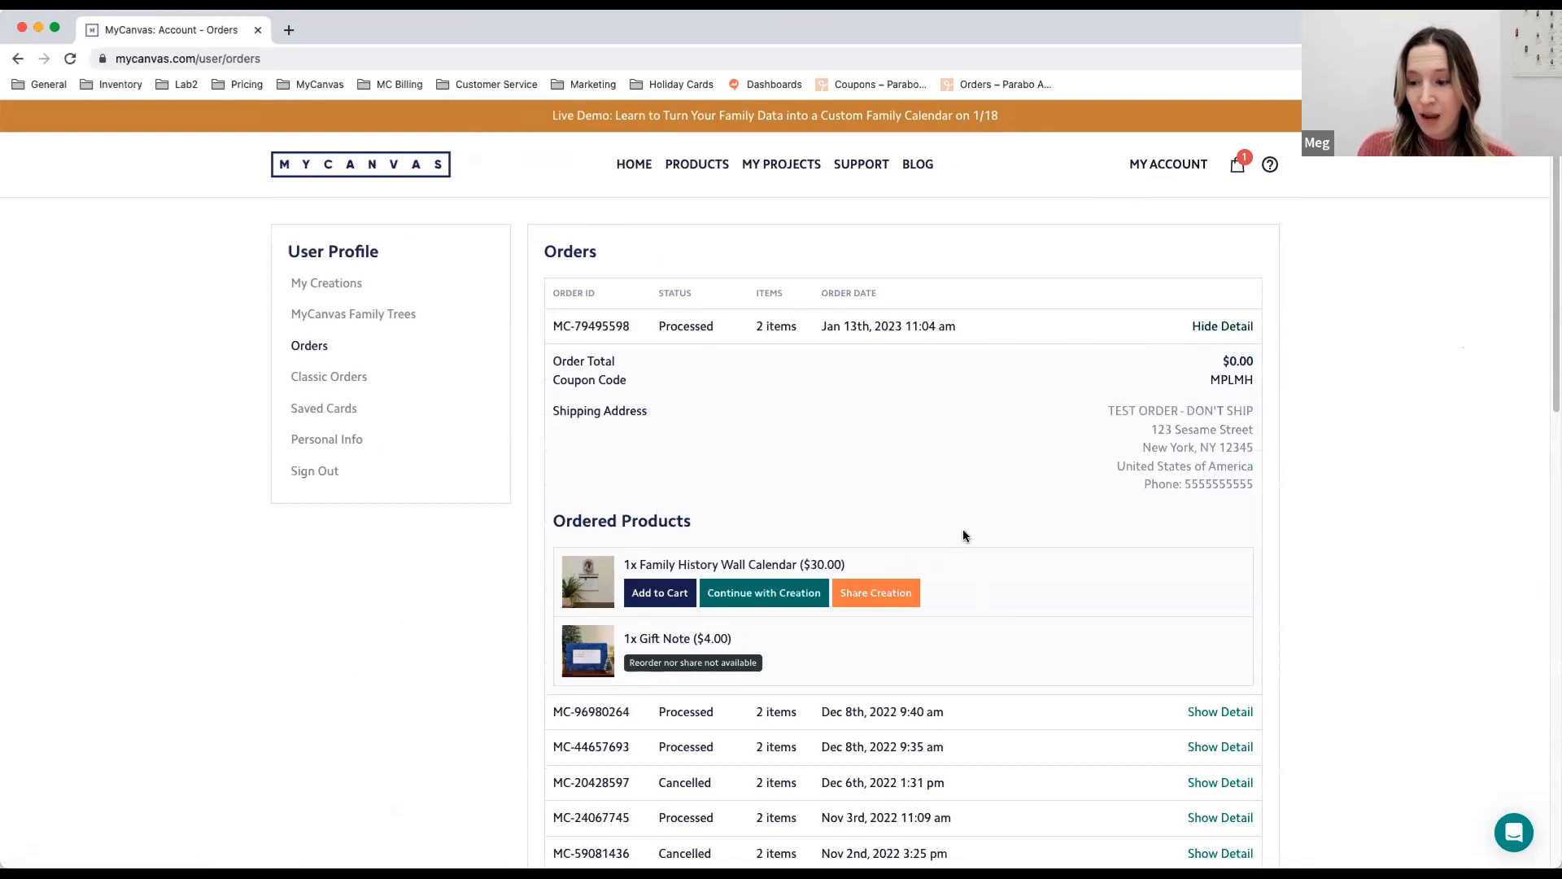
scroll(977, 531, down, 1)
scroll(982, 532, down, 1)
scroll(980, 533, down, 1)
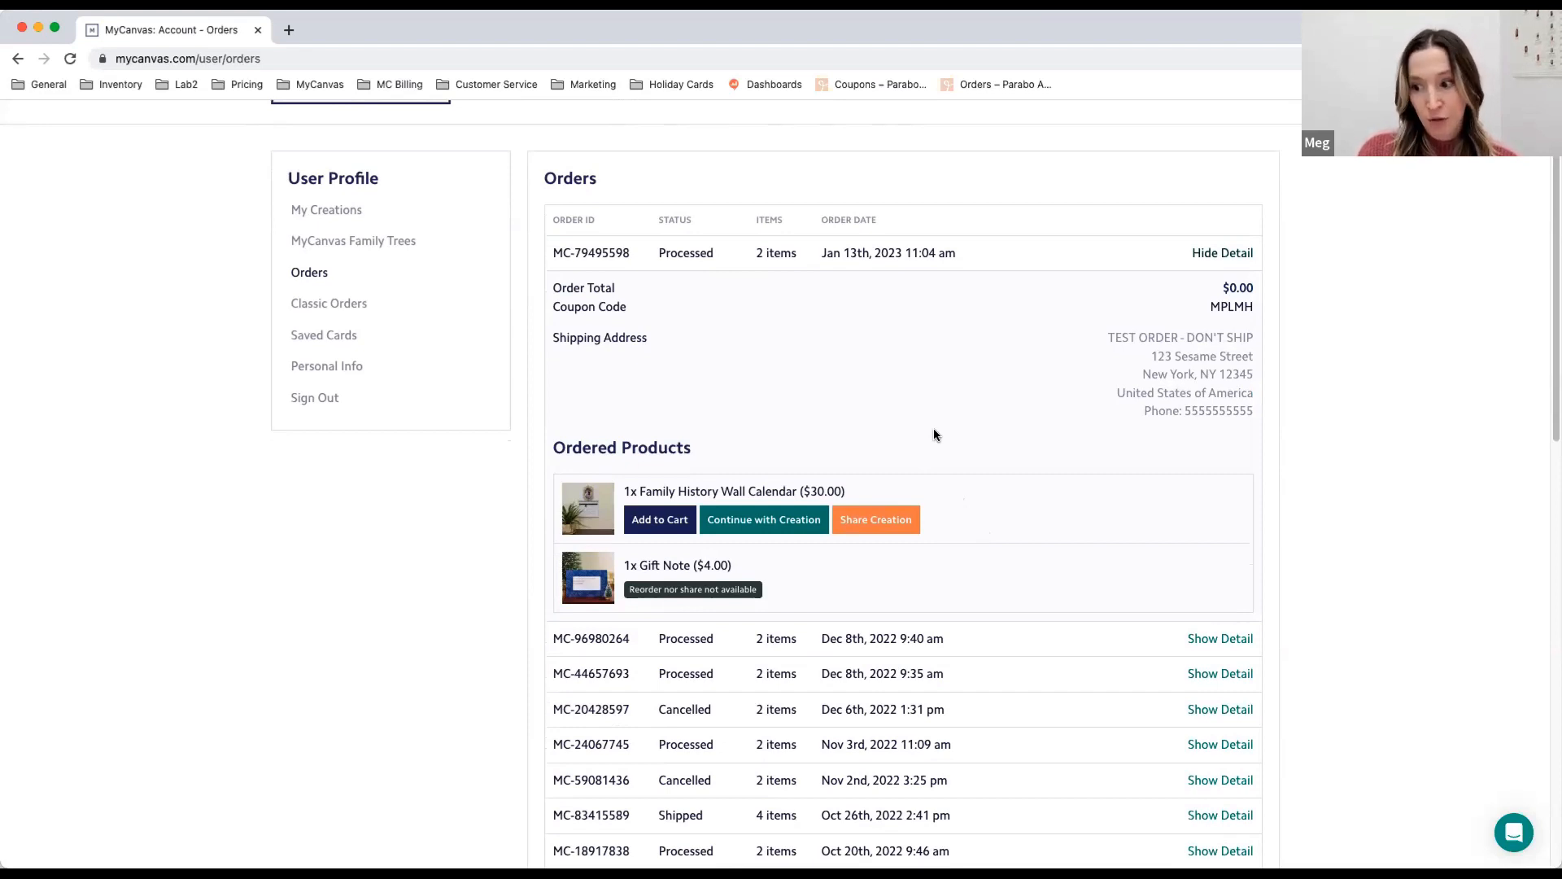
- Open sharing for the ordered Family History Wall Calendar, check its title, author and description, and copy the share link
click(907, 524)
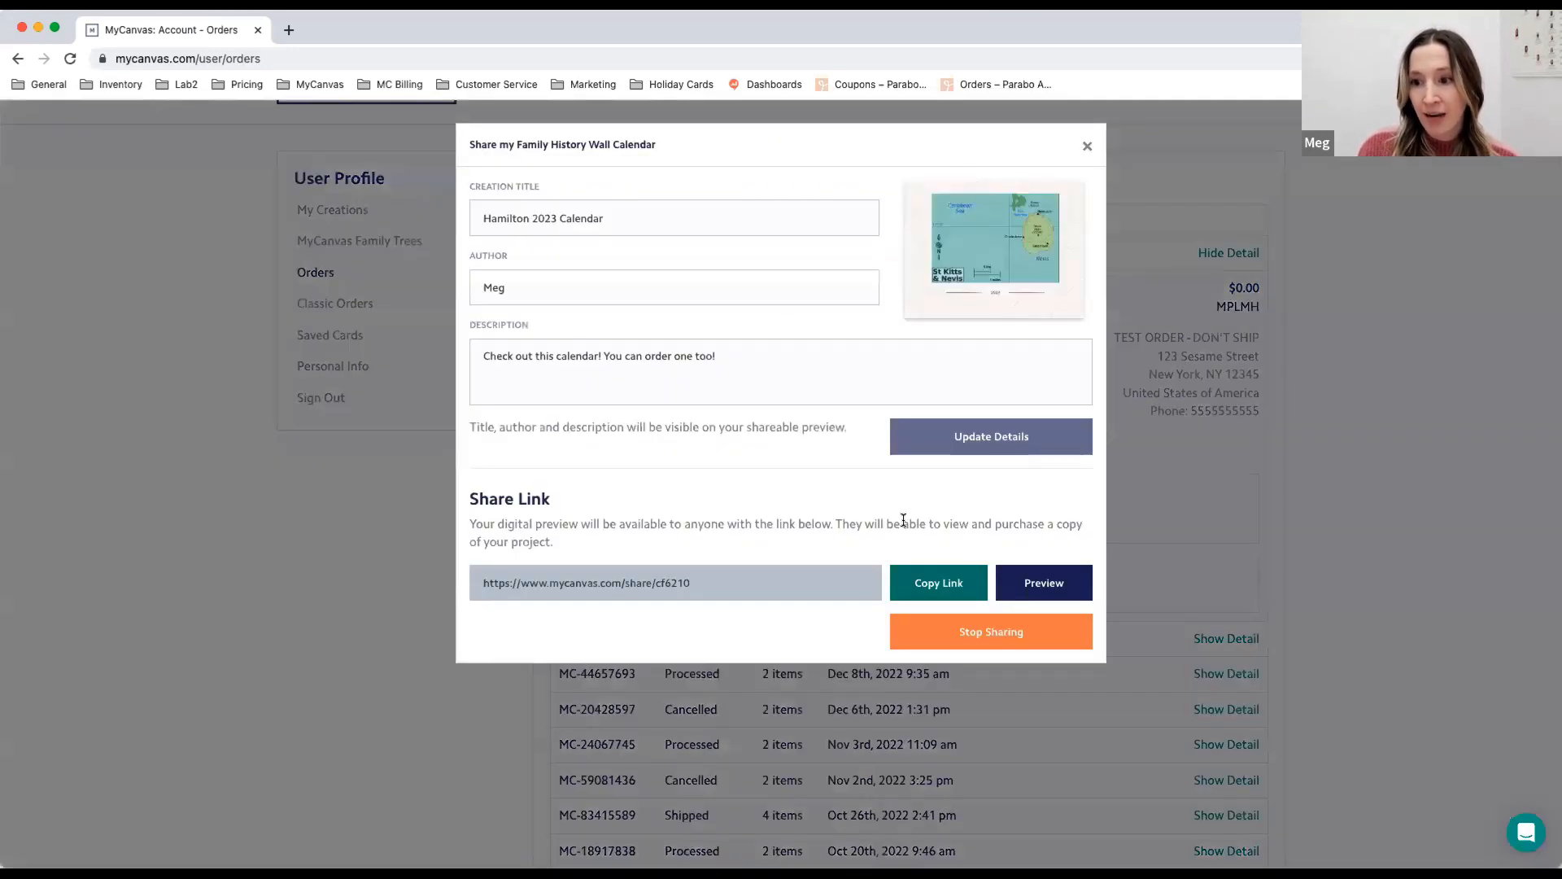
click(688, 216)
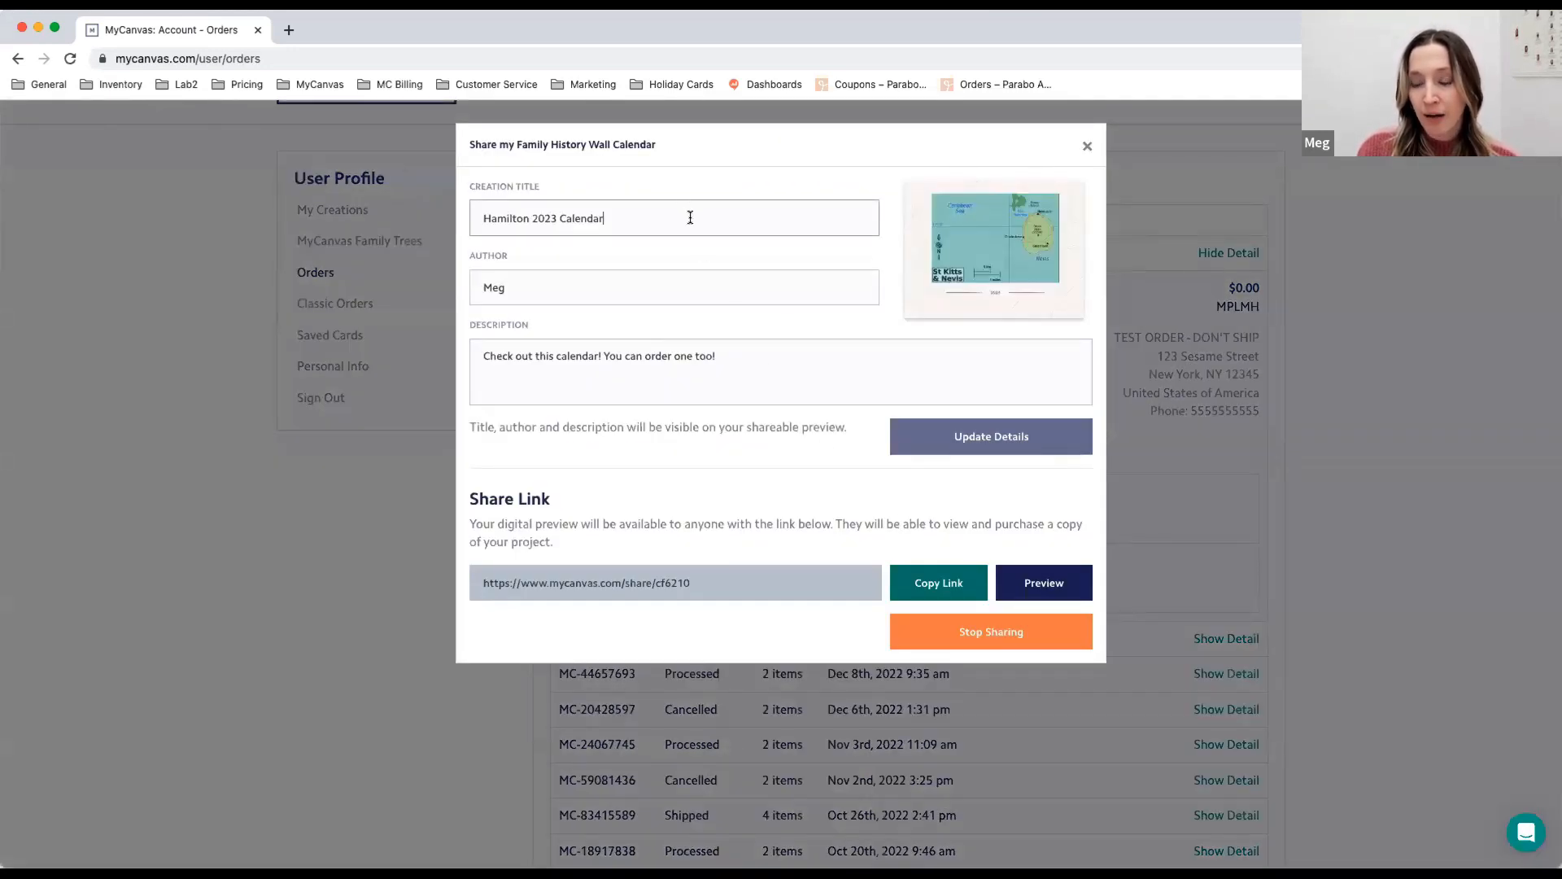
click(582, 287)
click(774, 358)
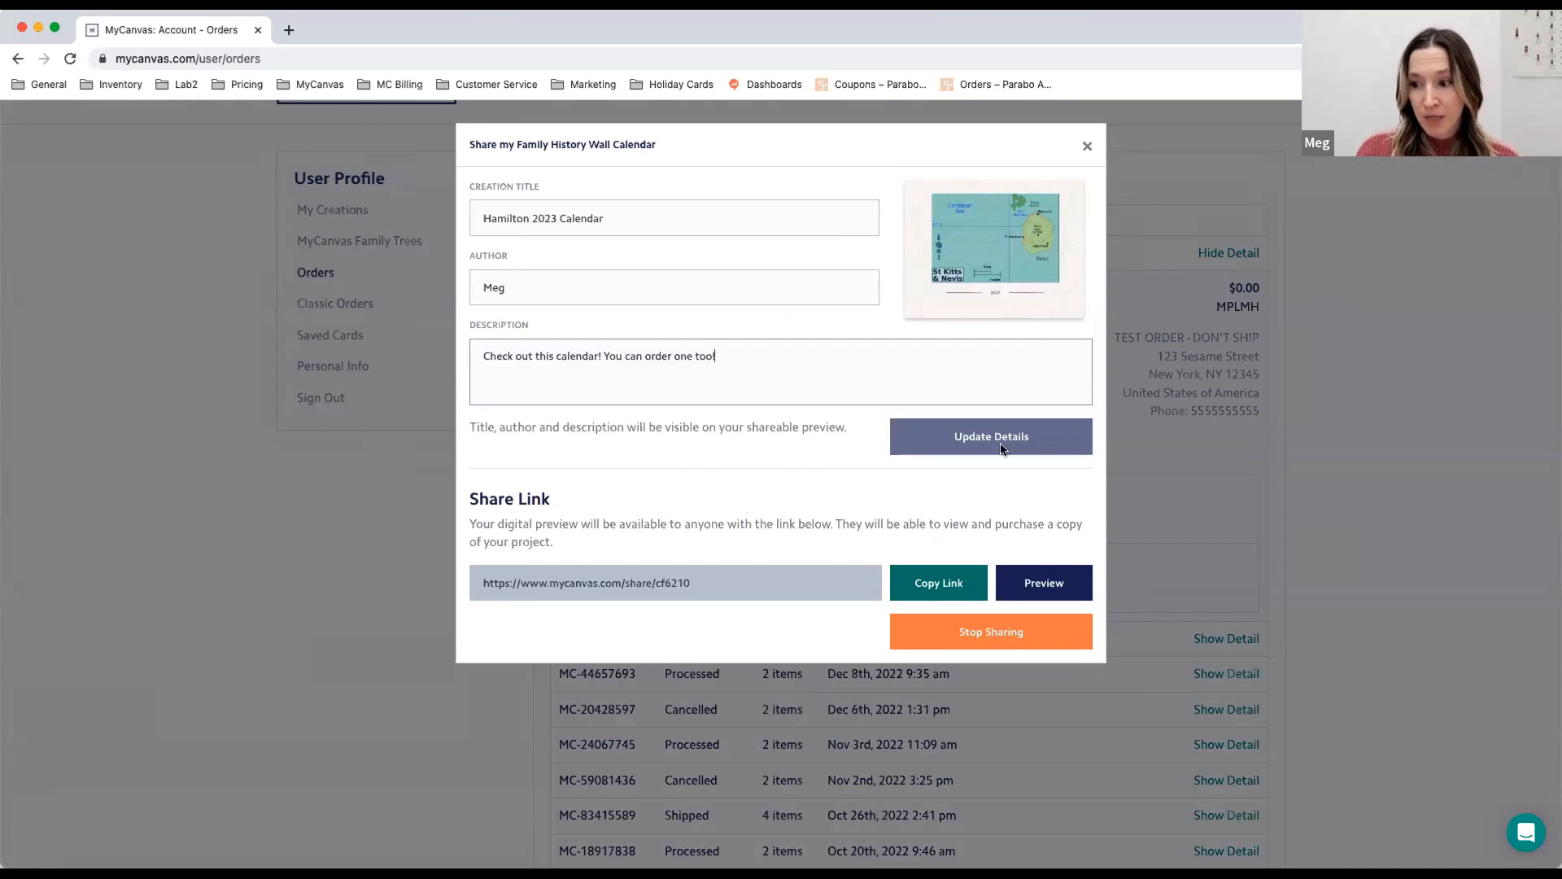
click(967, 591)
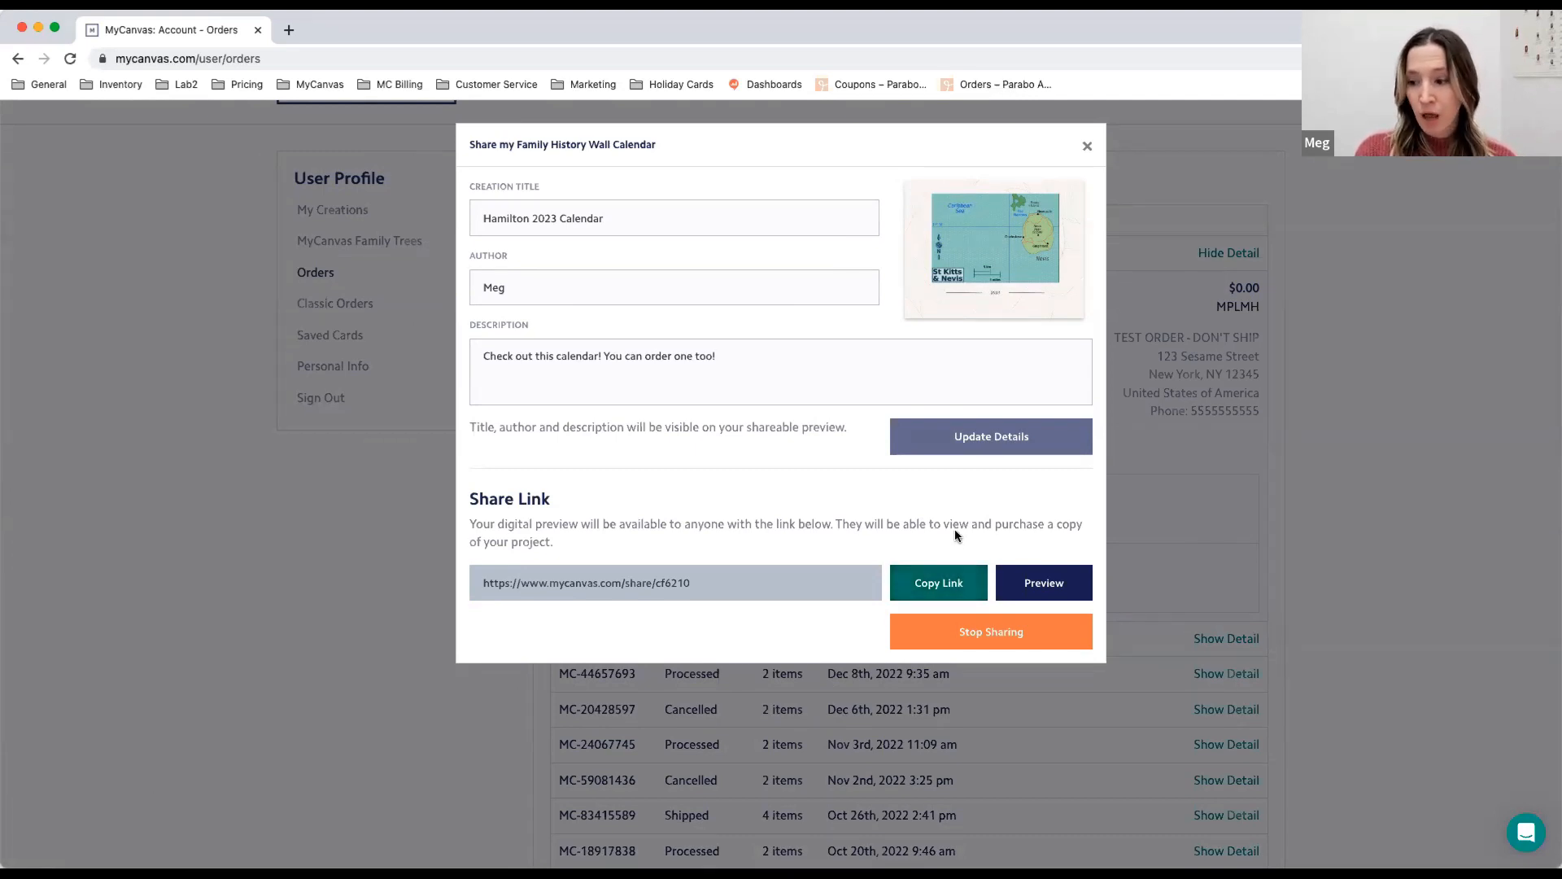
- Preview the shareable Hamilton 2023 Calendar page, then return to the orders and close the sharing dialog
click(1062, 586)
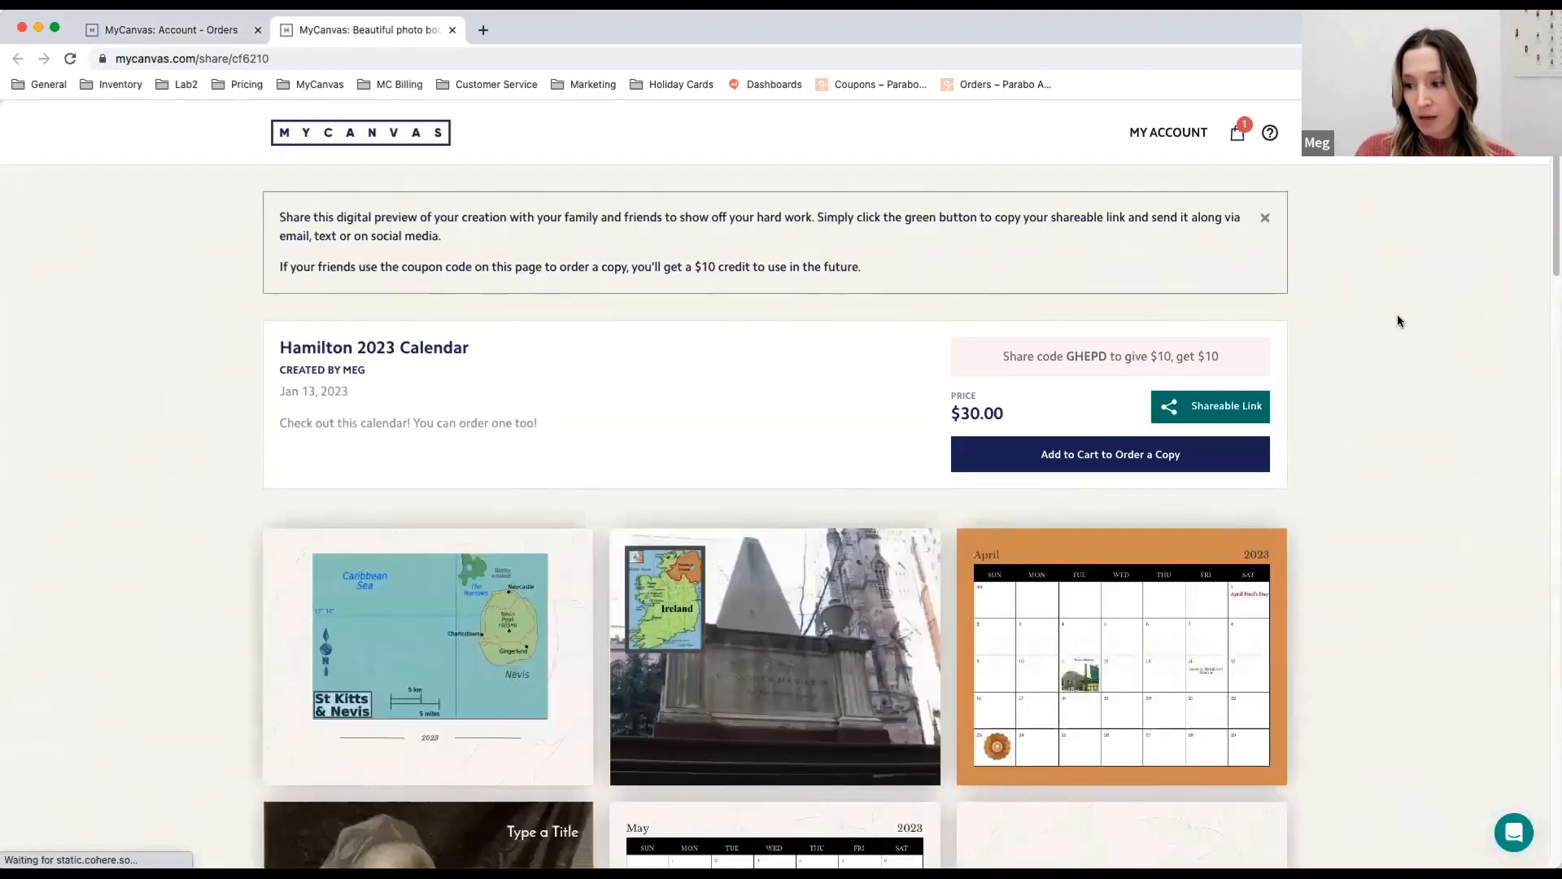
scroll(1397, 316, down, 2)
scroll(1383, 326, down, 2)
scroll(1318, 342, up, 4)
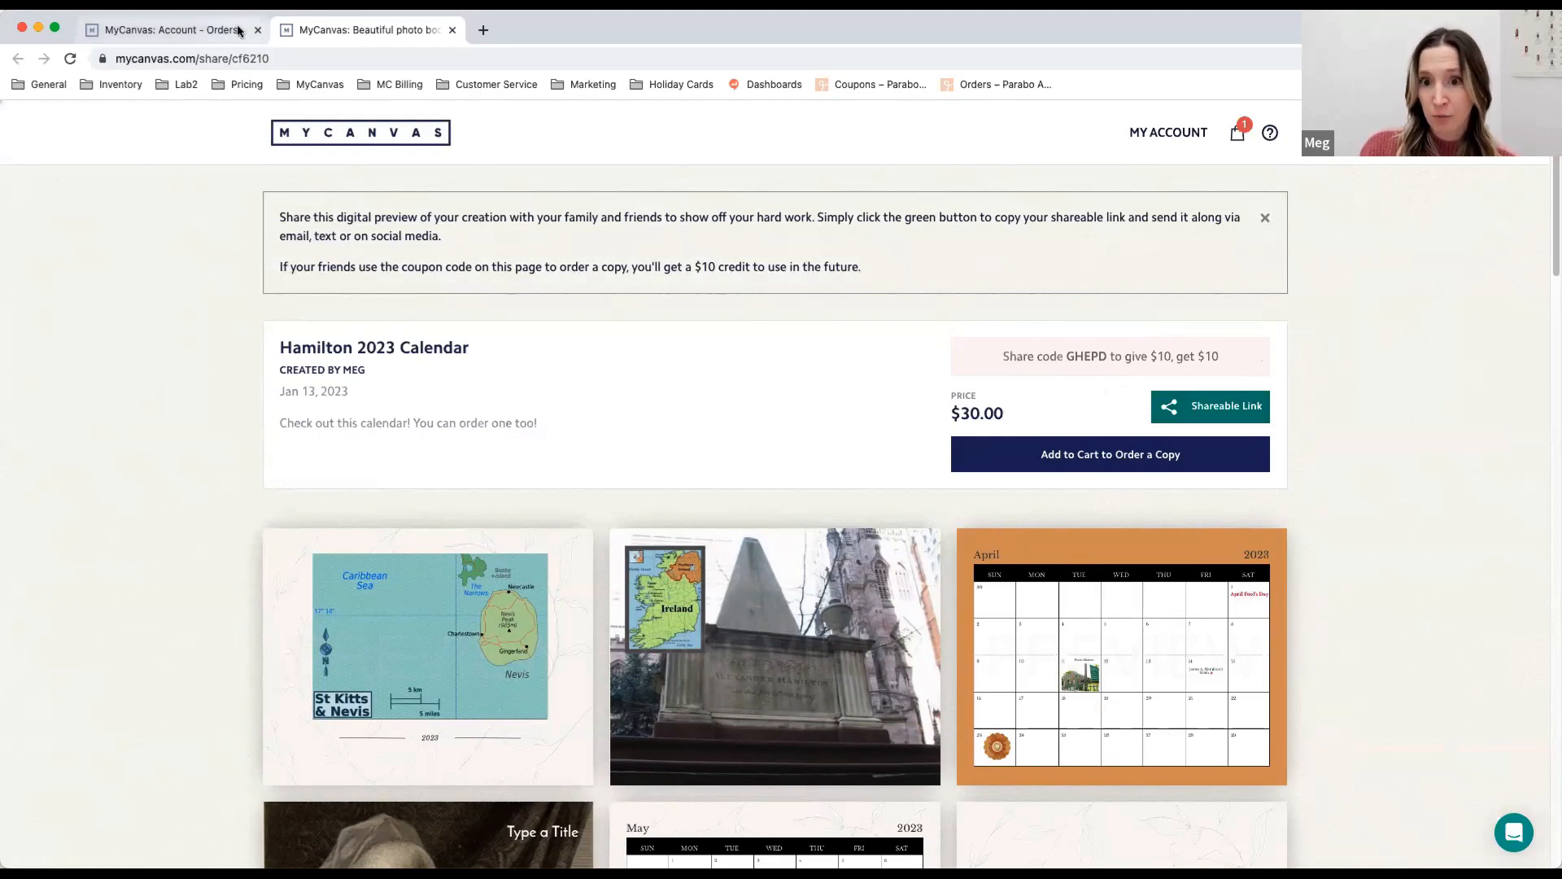
click(178, 33)
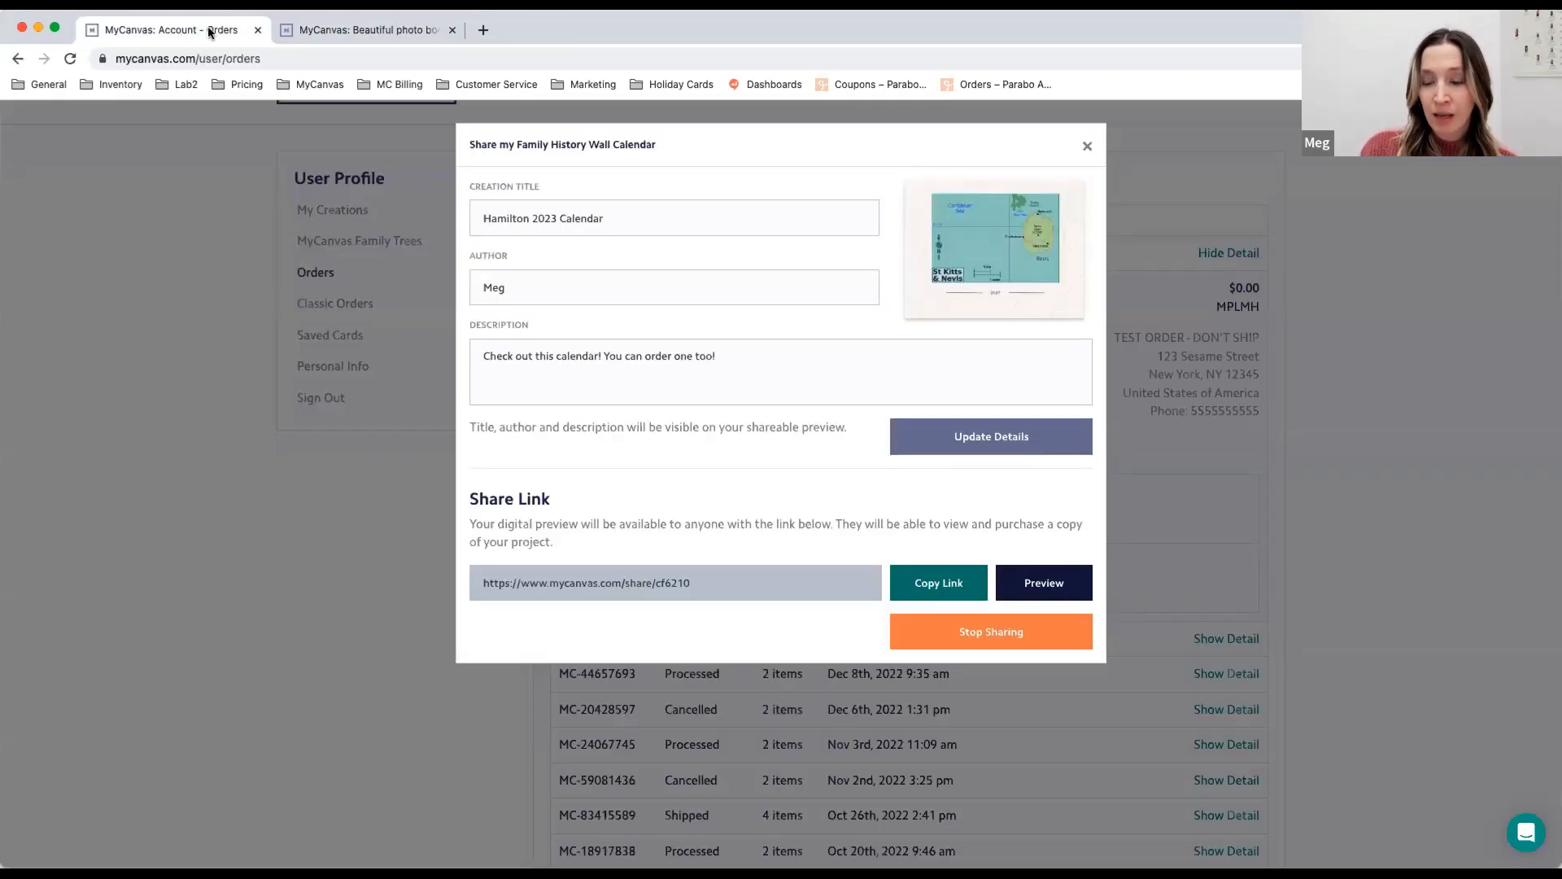
click(1085, 149)
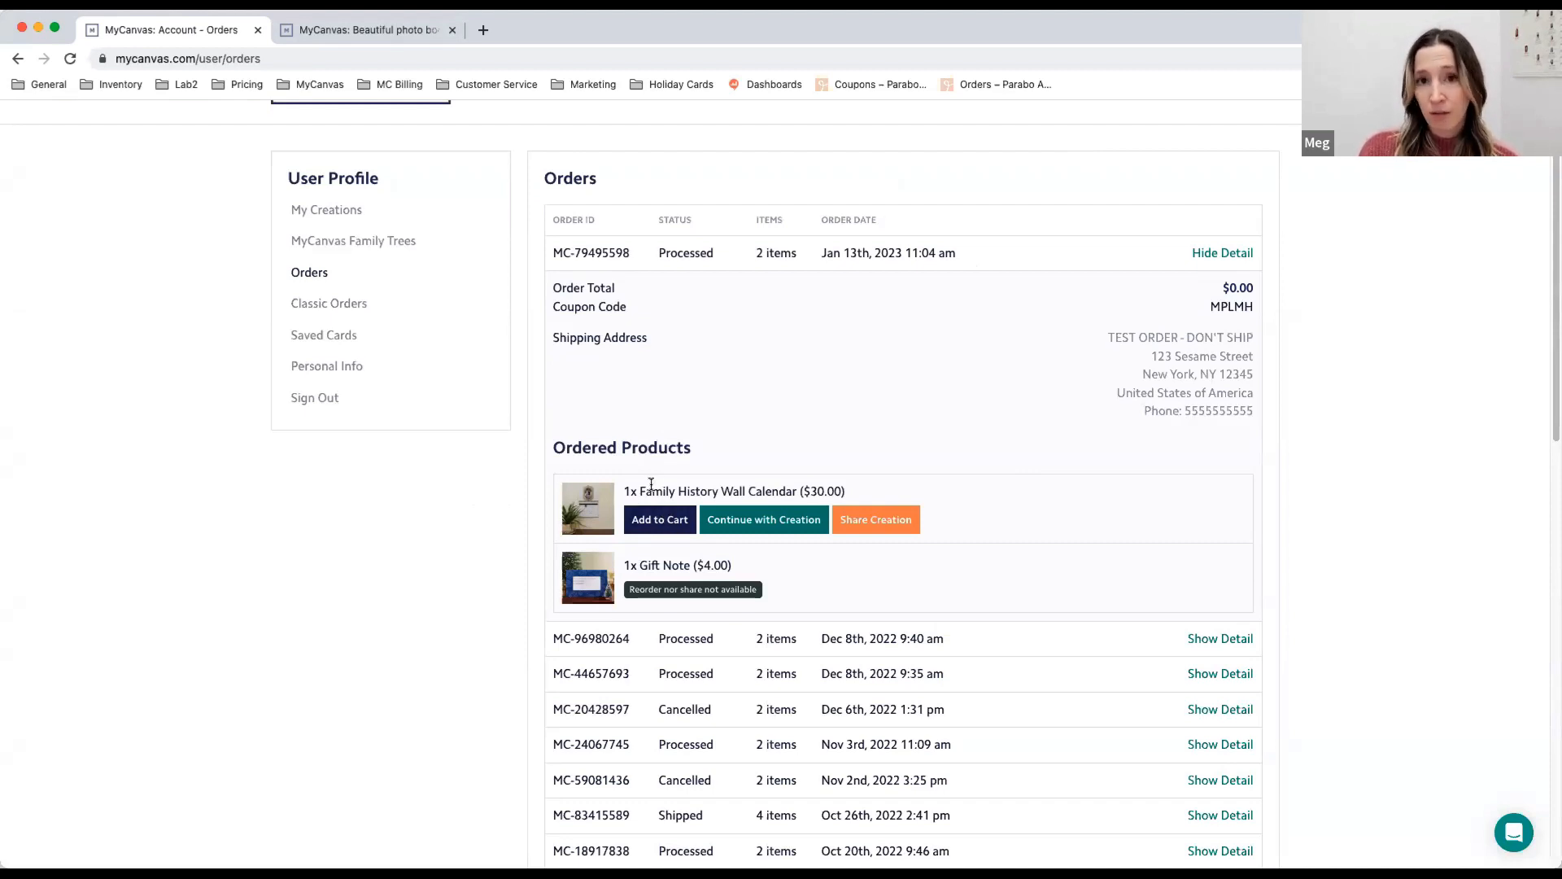
- Continue with the ordered wall calendar as a new creation and save it under the name "Demo Number 2"
click(783, 524)
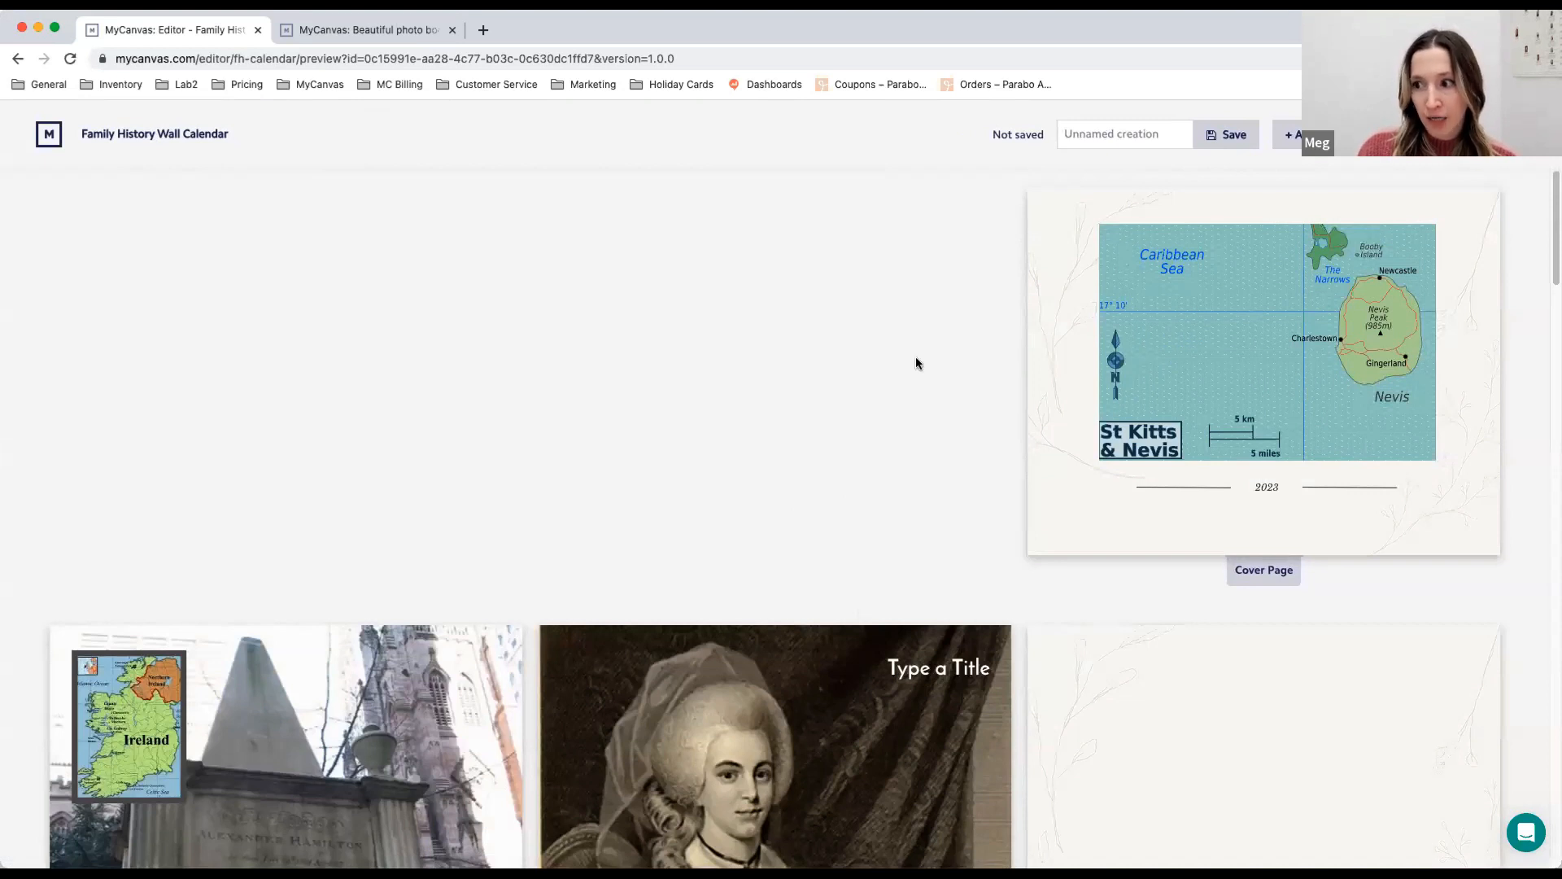
click(1102, 145)
text(D)
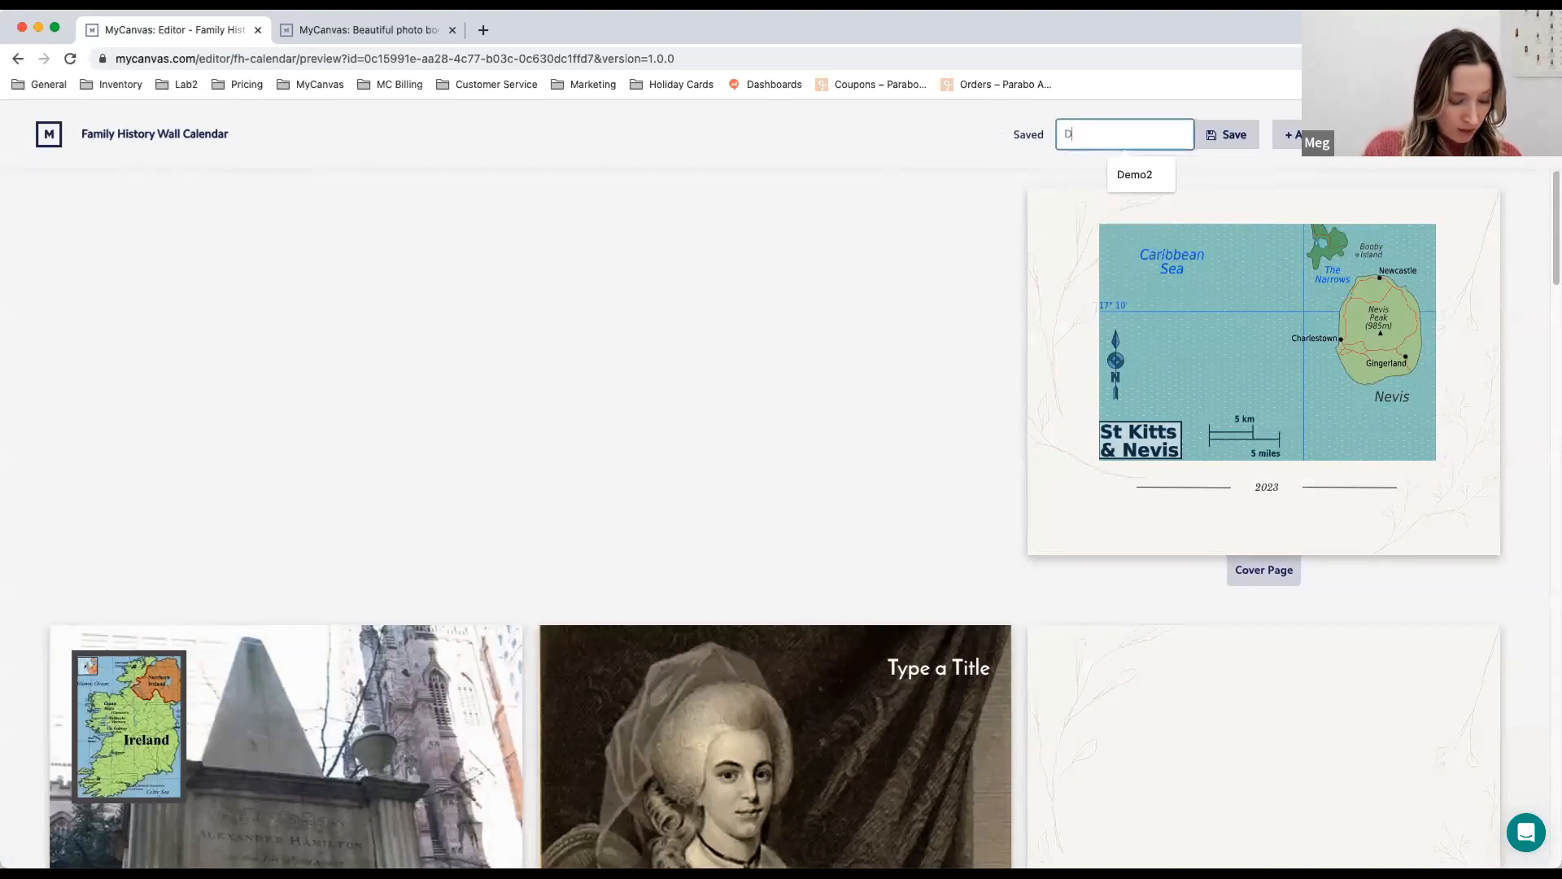
text(emo Number)
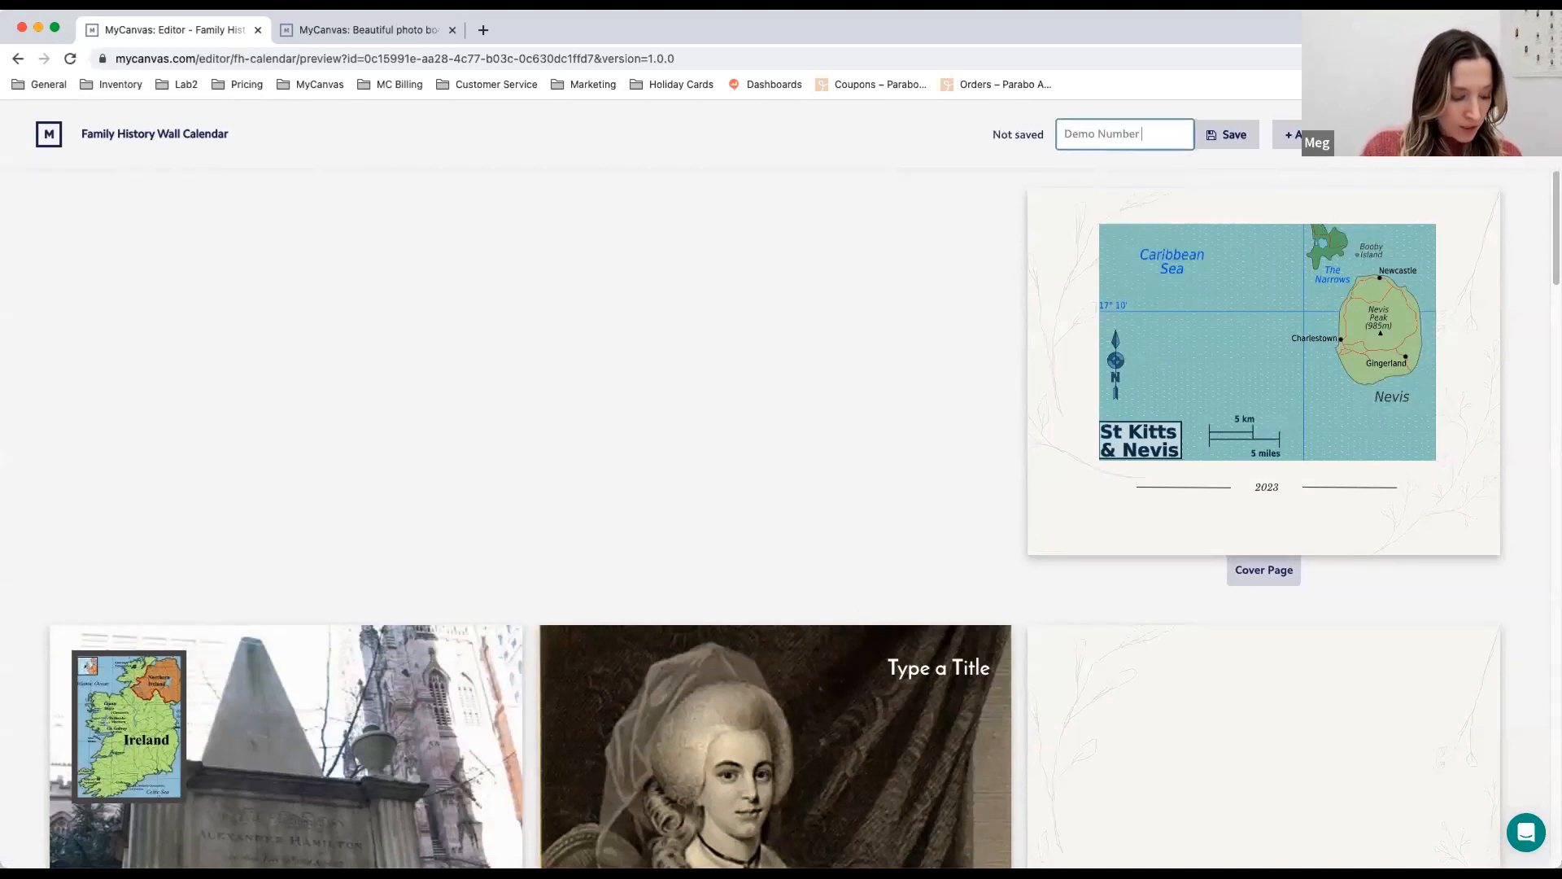
text( 2)
click(1226, 136)
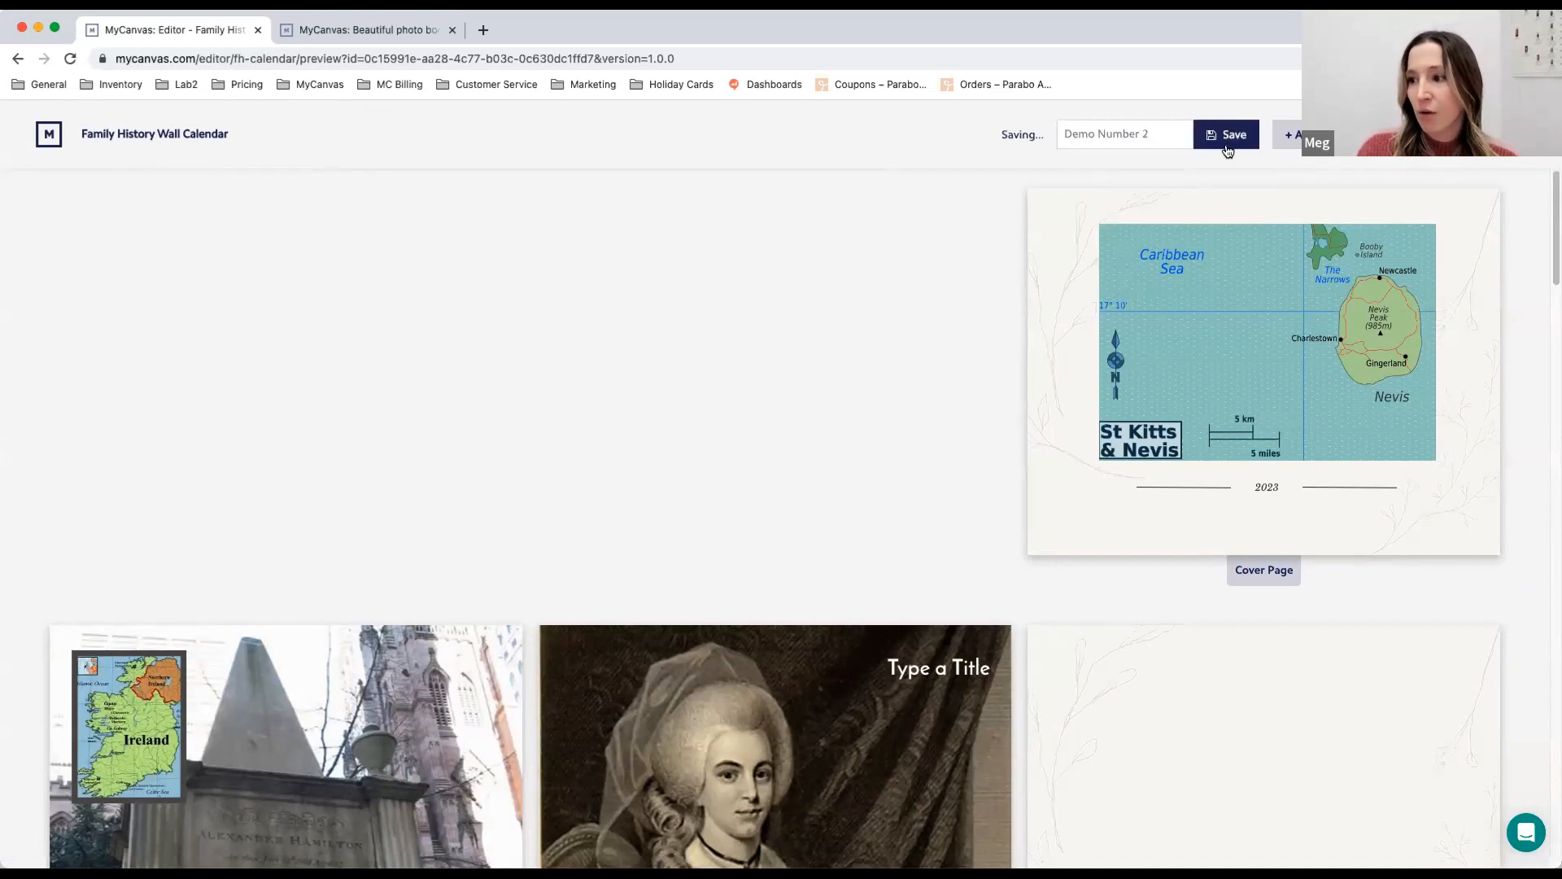